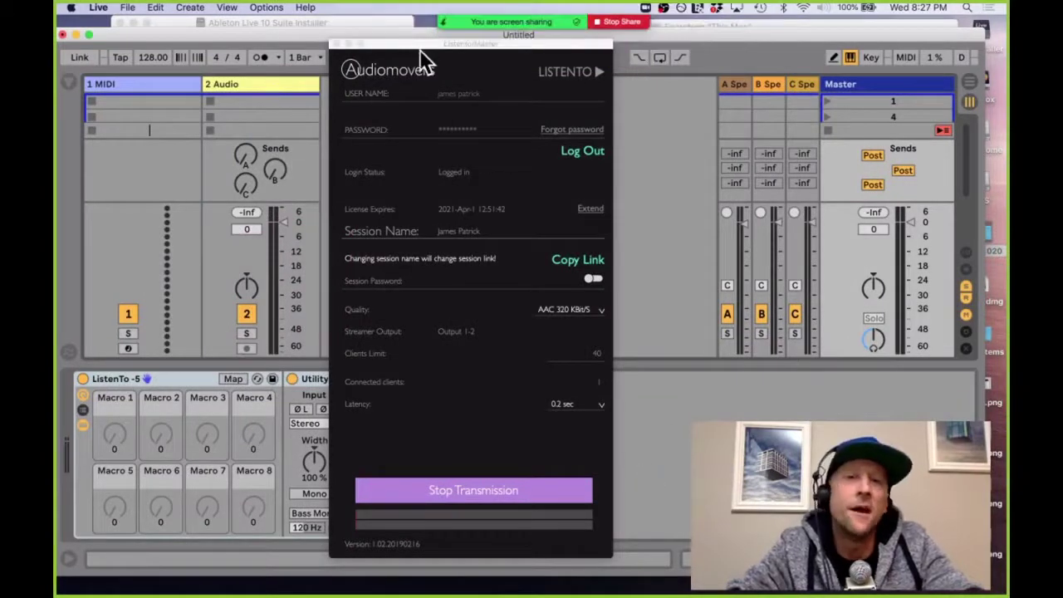
# Step: Clear the Listento plug-in window out of view and select the 1 MIDI track
pyautogui.moveTo(419, 51); pyautogui.dragTo(1008, 21)
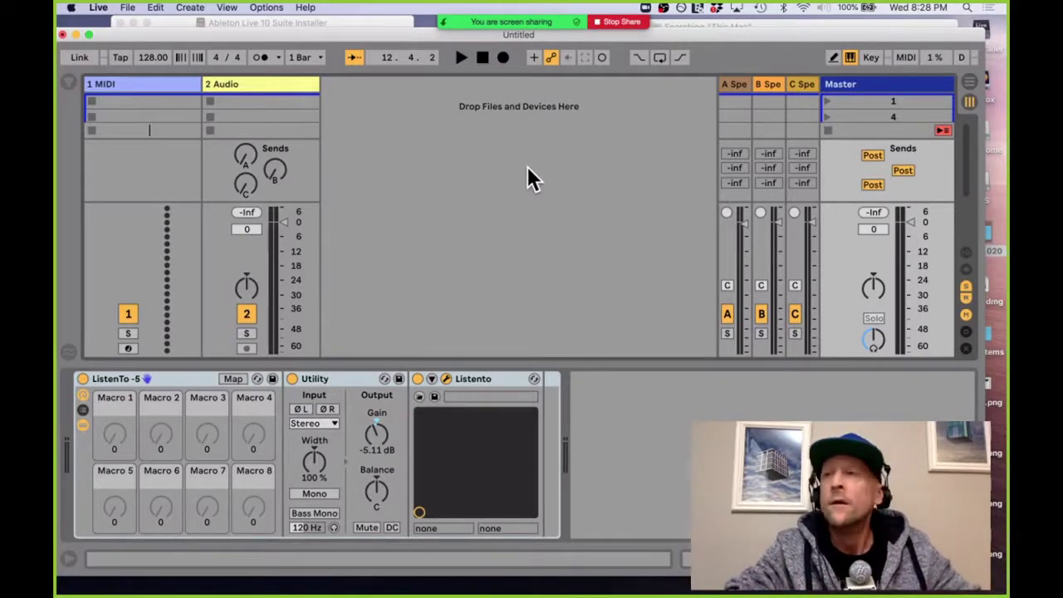
pyautogui.click(162, 84)
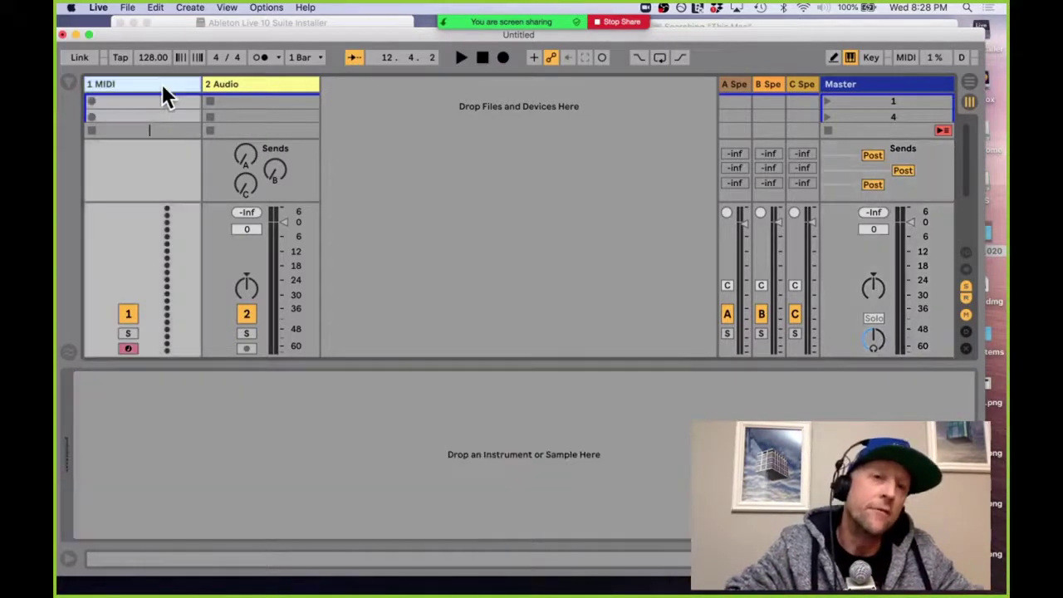
pyautogui.click(256, 91)
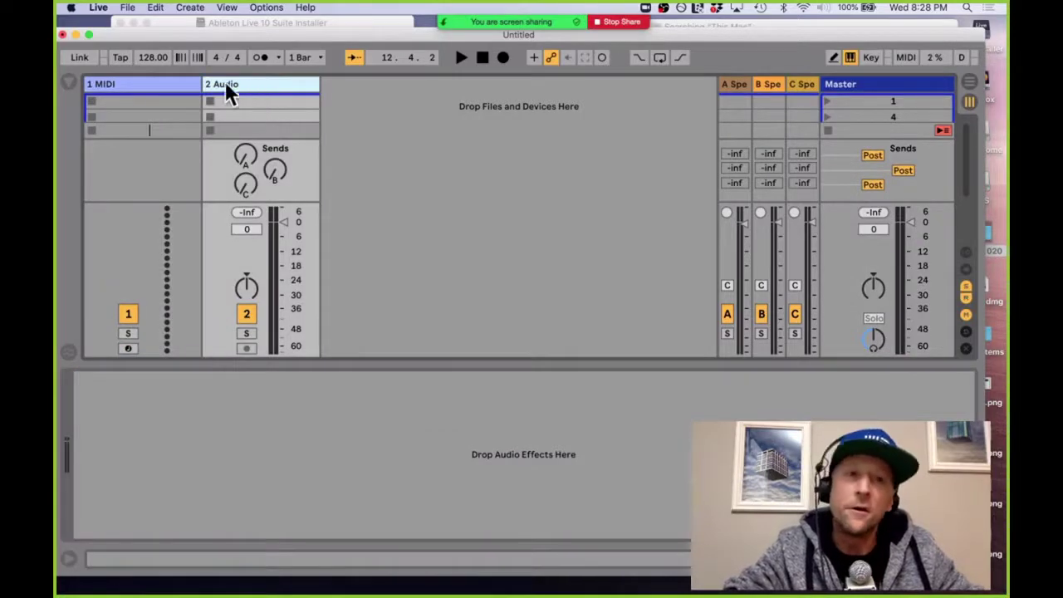
pyautogui.click(173, 82)
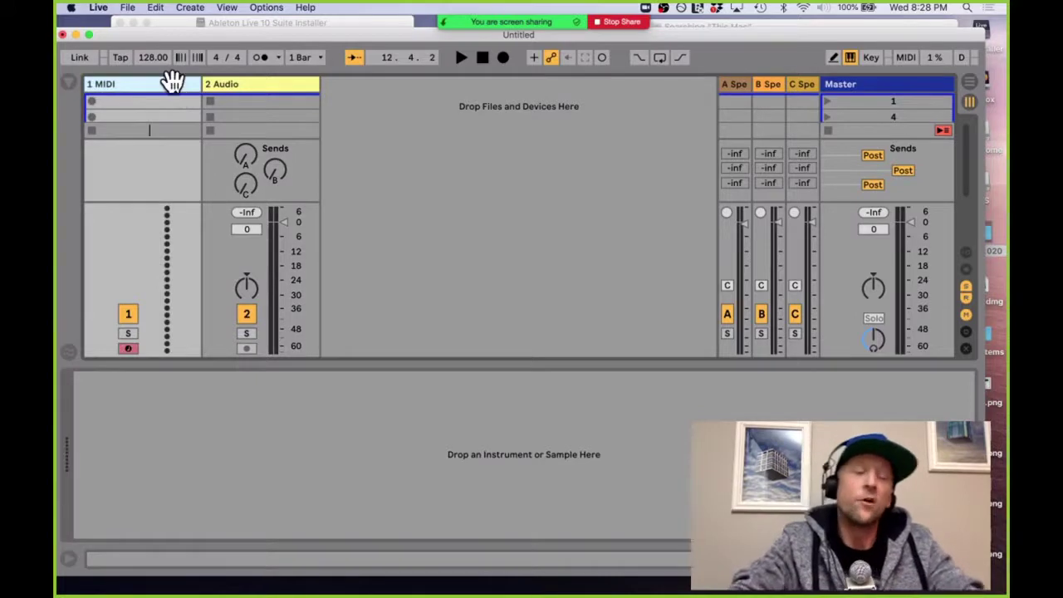
# Step: Find Simpler in the browser, load it empty onto the MIDI track and delete it again
pyautogui.press('super+alt+b')
pyautogui.press('super+alt+b')
pyautogui.press('super+alt+b')
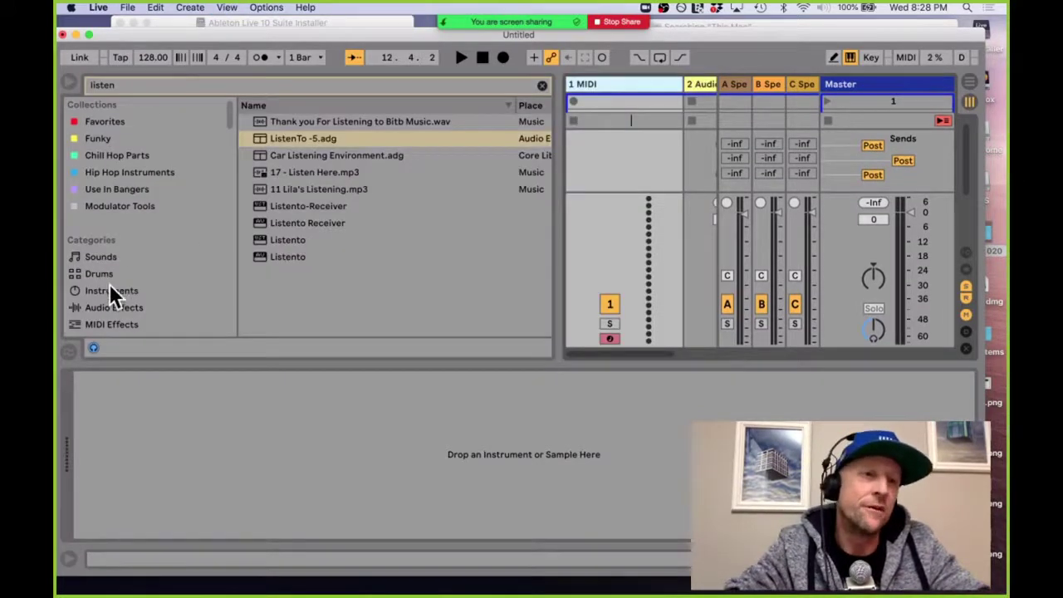
pyautogui.press('super+f')
pyautogui.write('si')
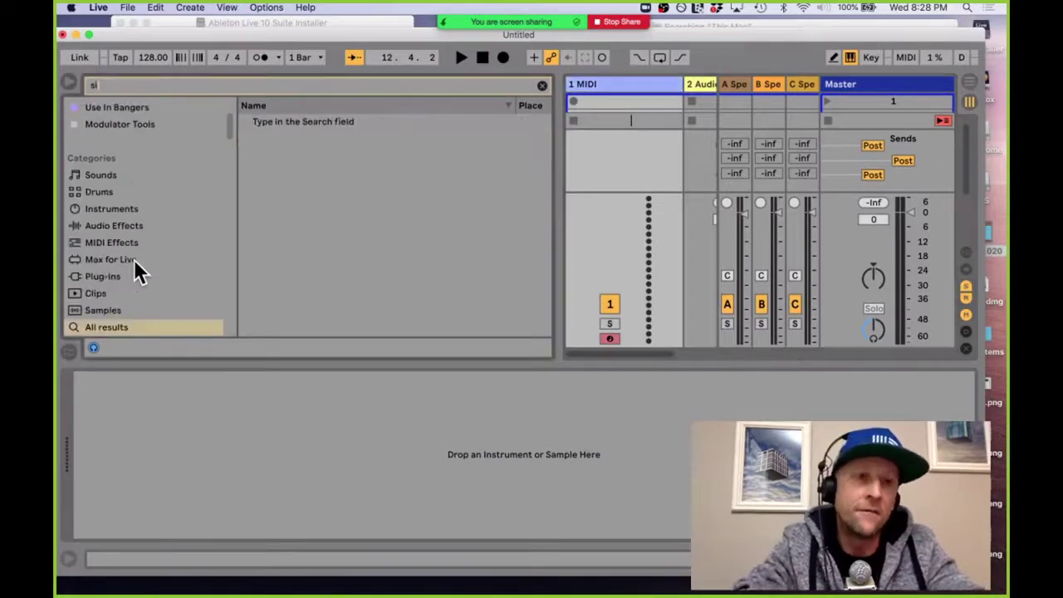
pyautogui.write('mpler')
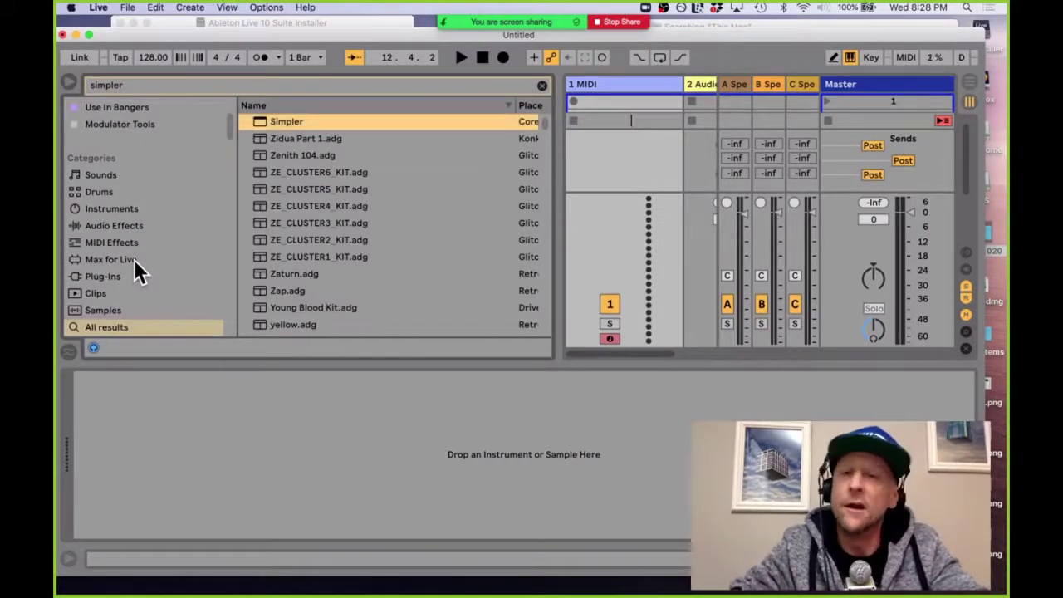
pyautogui.press('Return')
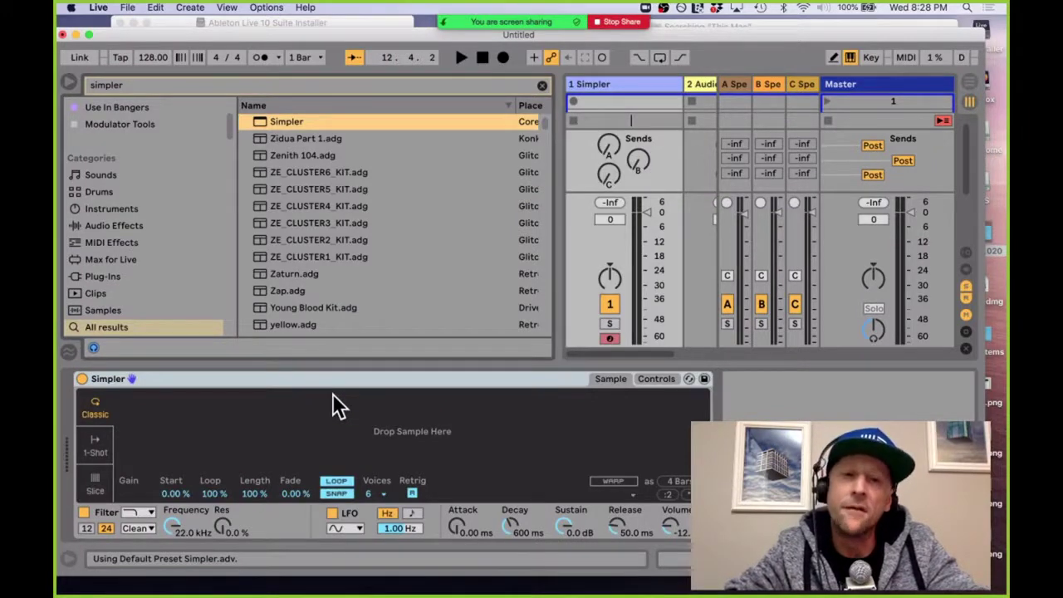
pyautogui.click(352, 380)
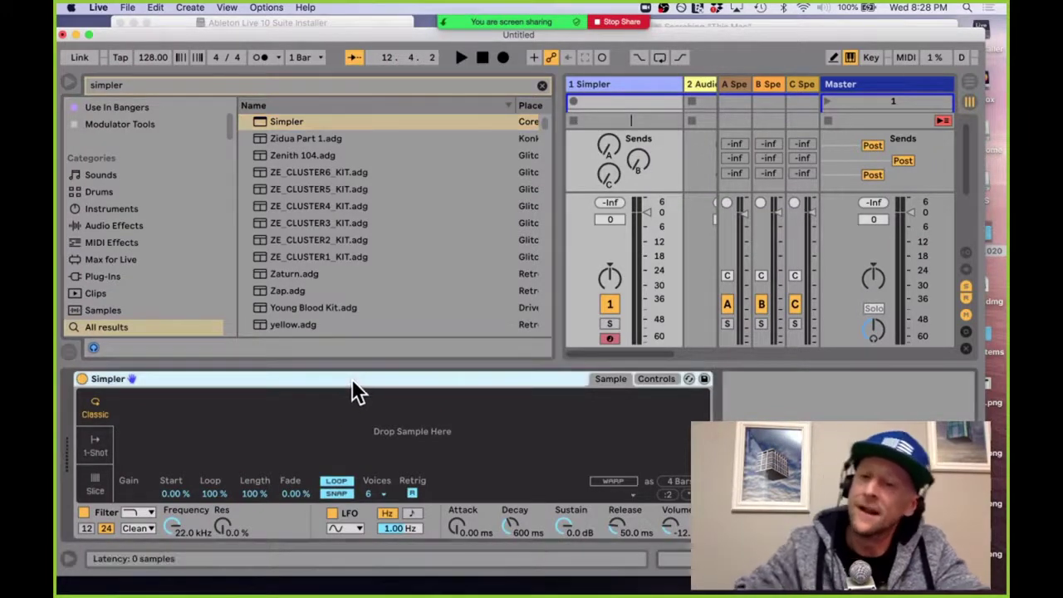
pyautogui.press('Delete')
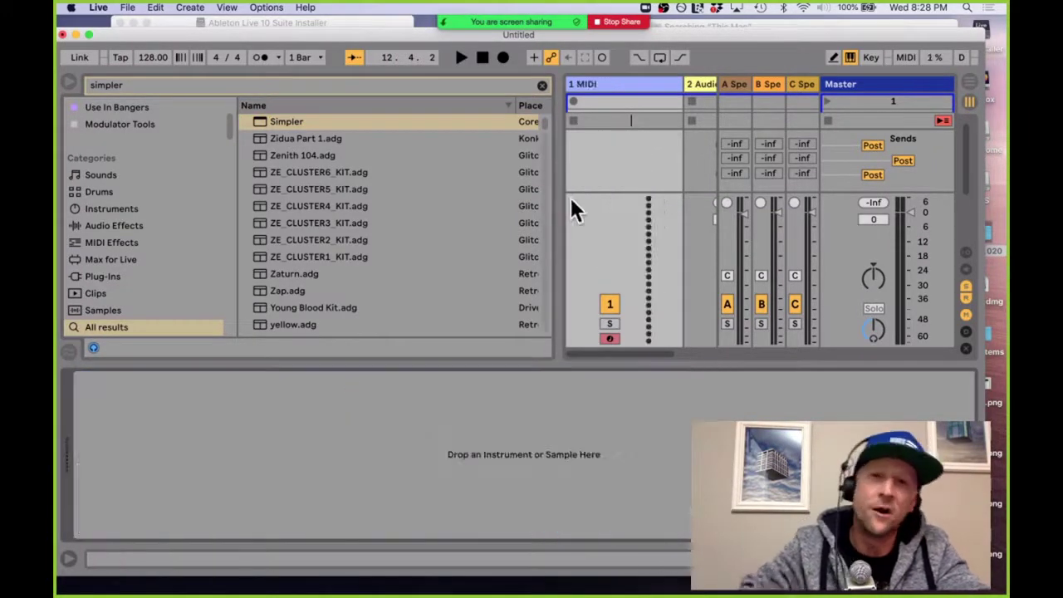
# Step: Clear the browser search and load Clap Abstract Build.aif from the Drums category onto the MIDI track as its instrument
pyautogui.click(614, 84)
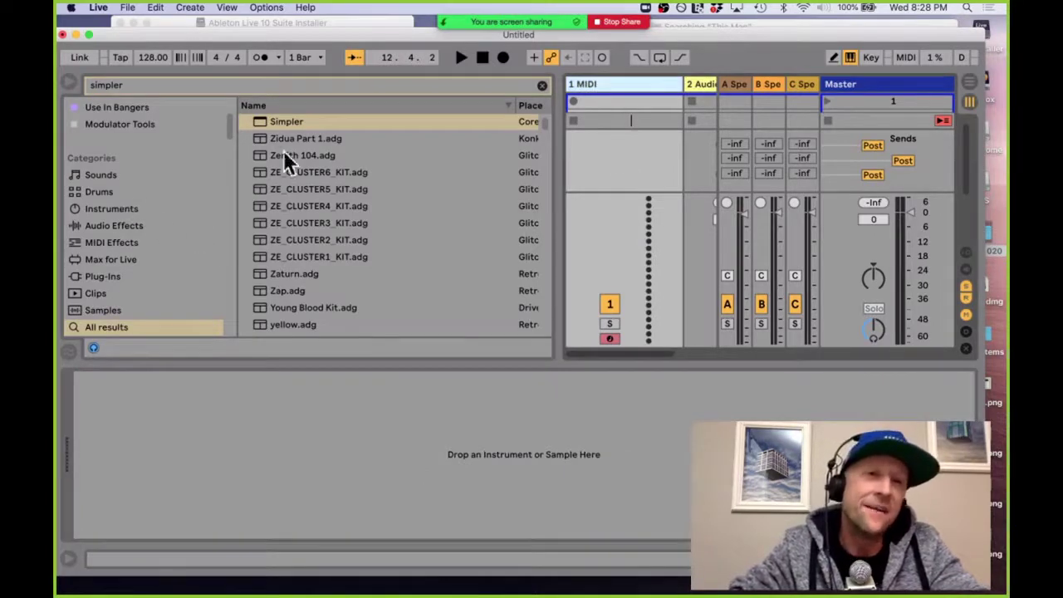
pyautogui.click(540, 84)
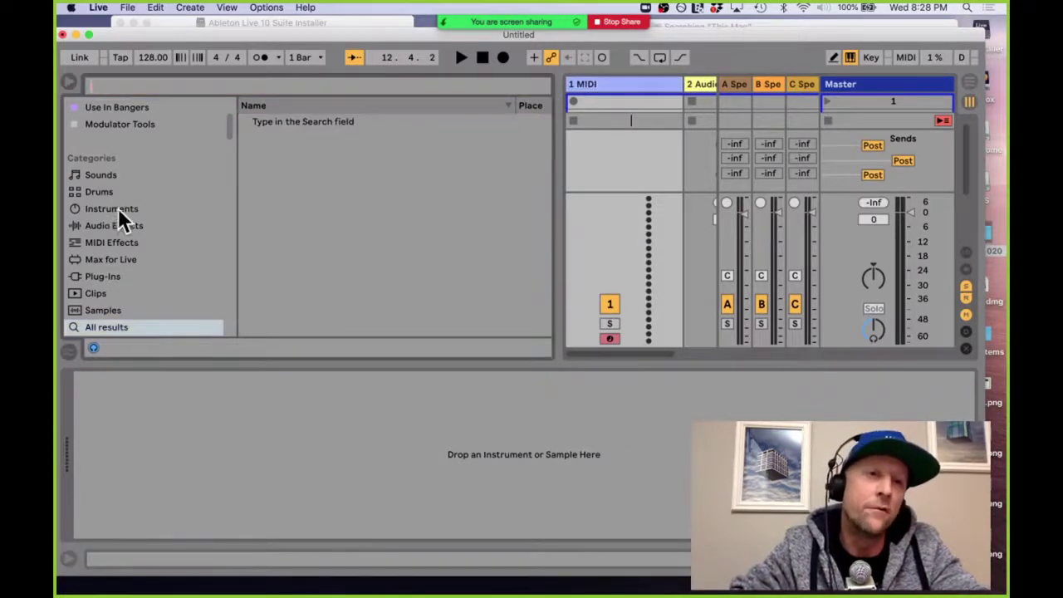
pyautogui.click(84, 193)
pyautogui.scroll(3, 84, 192)
pyautogui.scroll(4, 382, 167)
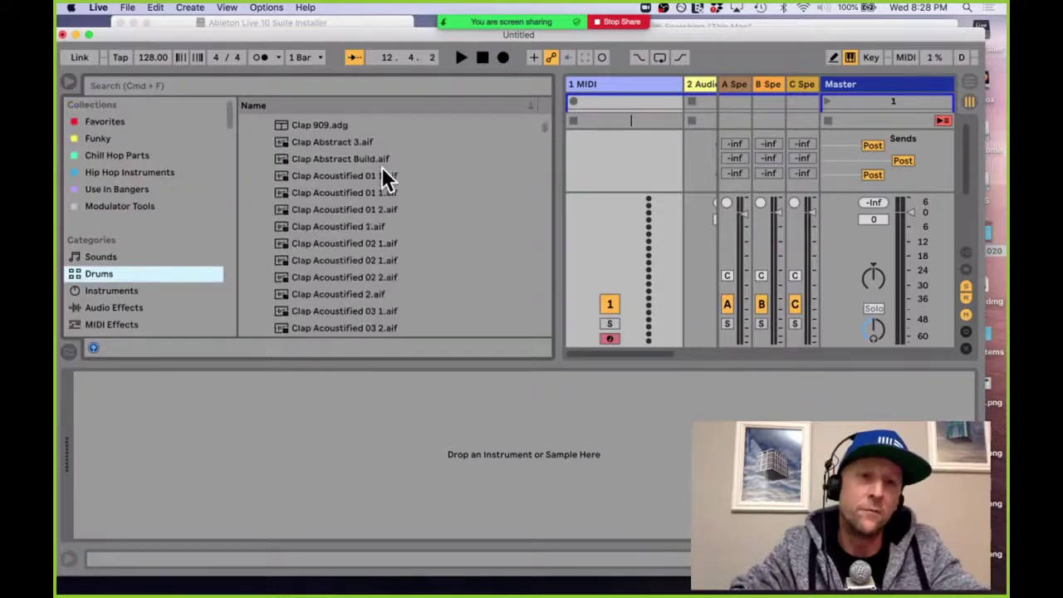
pyautogui.moveTo(299, 191); pyautogui.dragTo(450, 450)
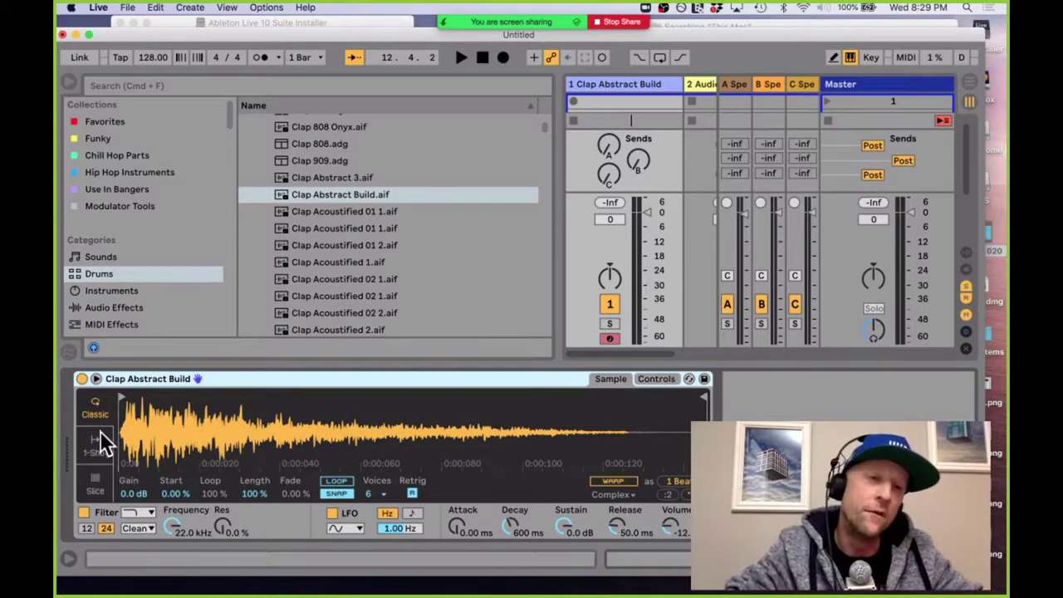
# Step: Convert the Clap Abstract Build Simpler to a Sampler and show its zone editor
pyautogui.rightClick(235, 379)
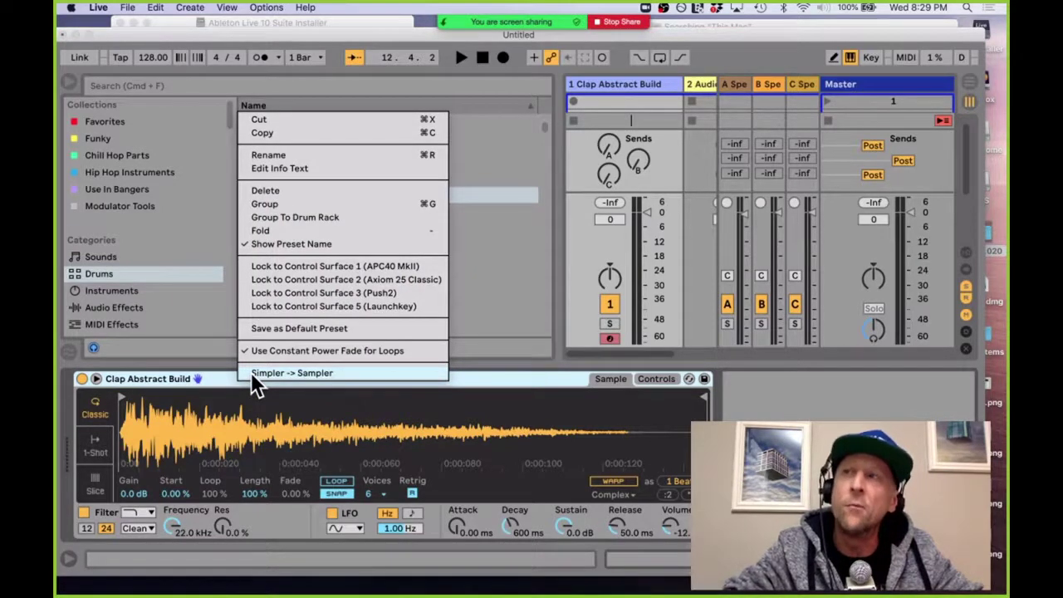
pyautogui.click(252, 375)
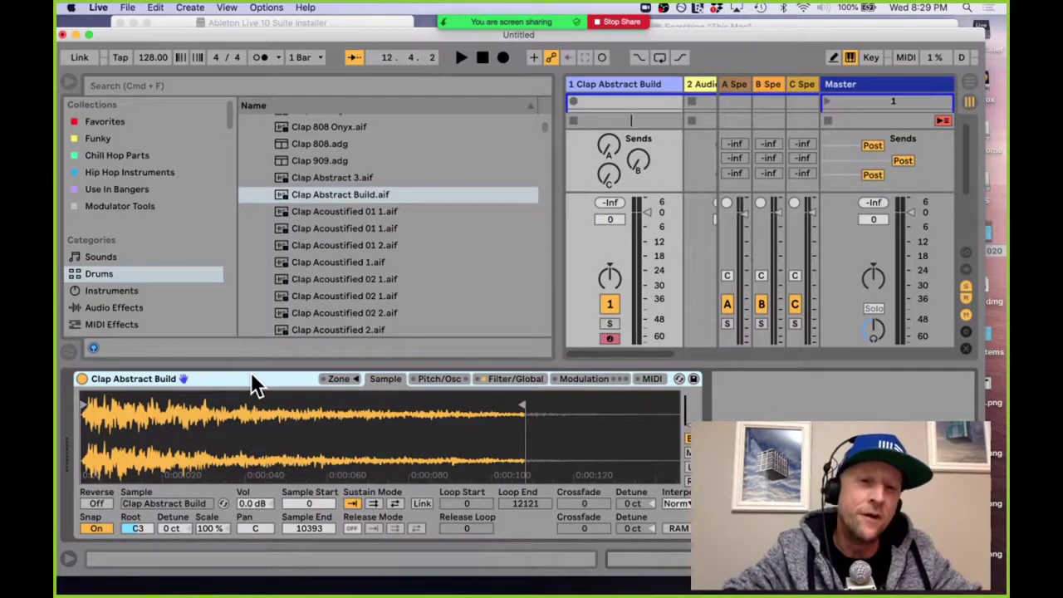
pyautogui.click(341, 381)
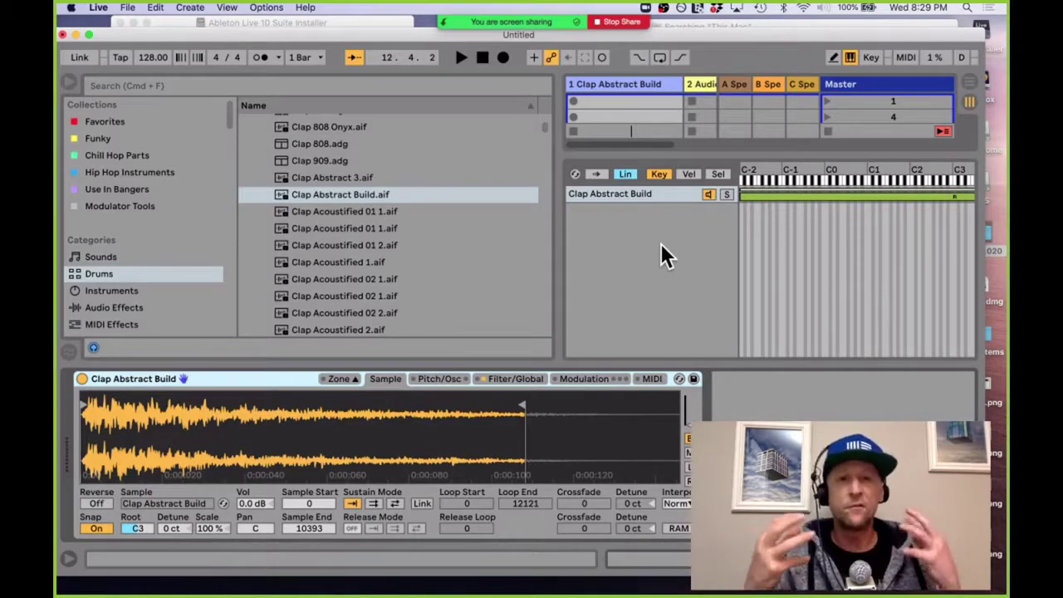
pyautogui.click(632, 199)
pyautogui.press('super+alt+l')
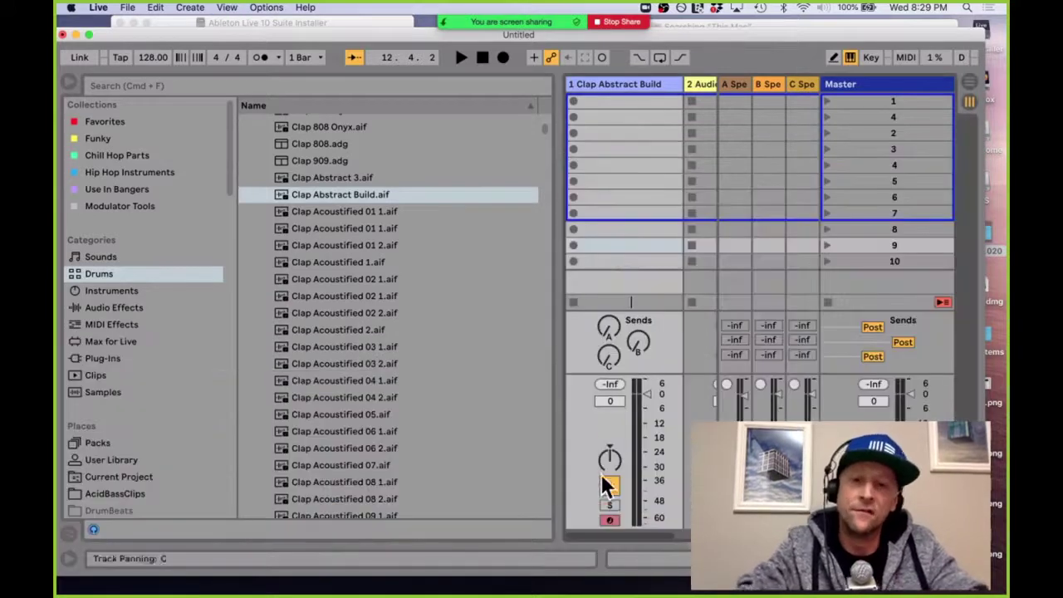
pyautogui.press('super+alt+l')
pyautogui.press('x')
pyautogui.press('a')
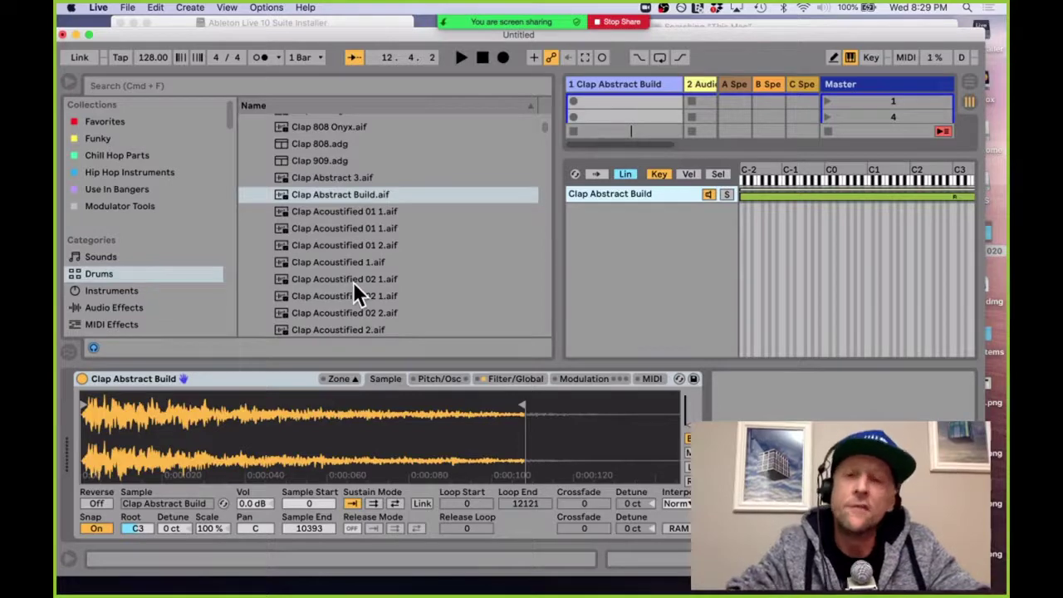
# Step: Add the Spectrum device after the Sampler and hide the browser, with Spectrum's display expanded
pyautogui.press('super+f')
pyautogui.write('spec')
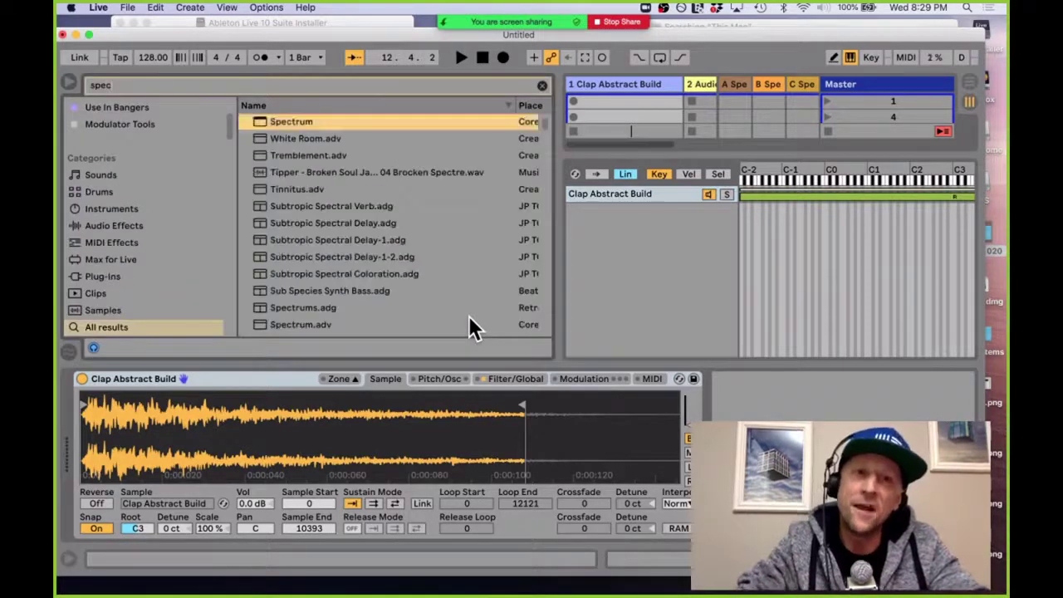
pyautogui.press('Return')
pyautogui.press('alt+super+b')
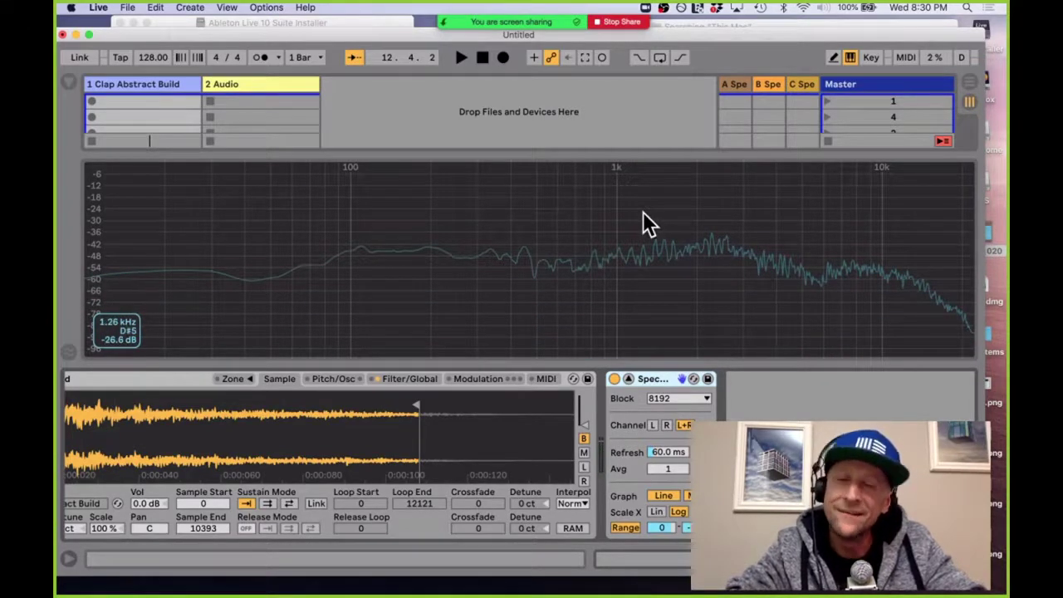
# Step: Add Dr.HipHopKick57.aif from the Kick drum hits as a layer below the clap in the Sampler's zone editor
pyautogui.click(232, 380)
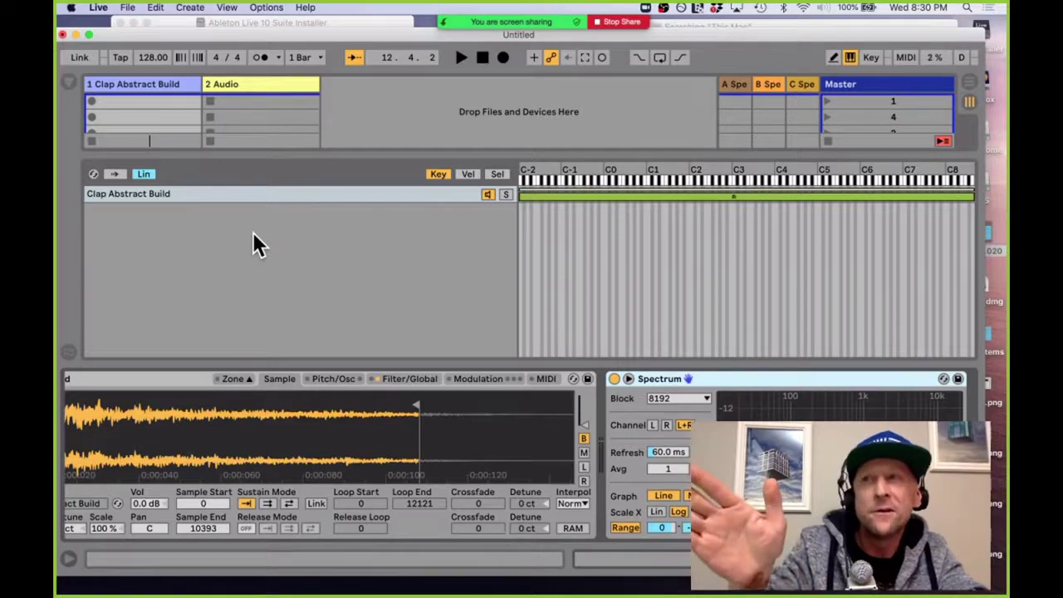
pyautogui.press('super+alt+b')
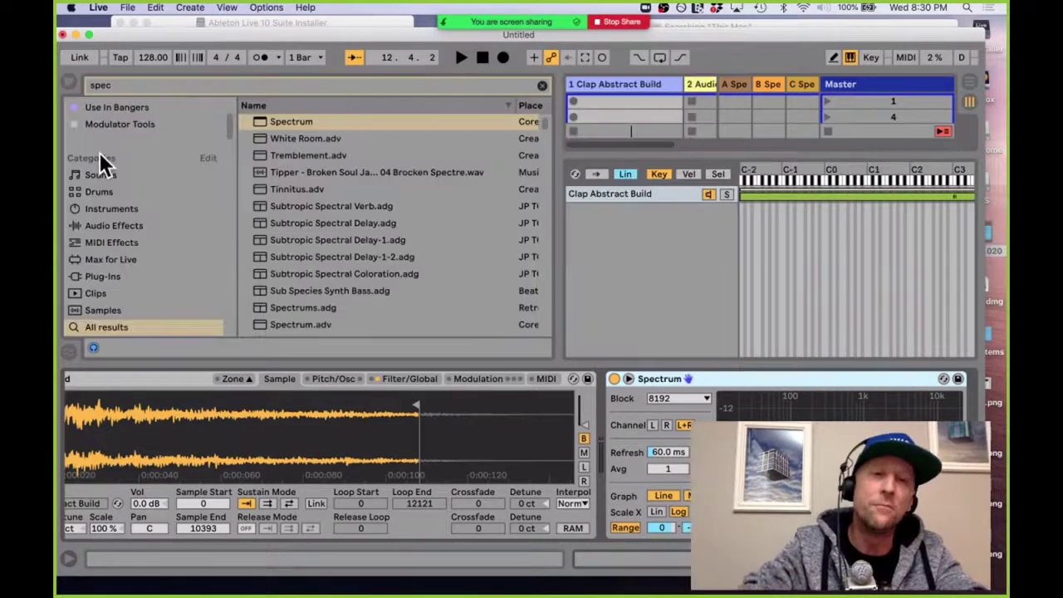
pyautogui.click(137, 190)
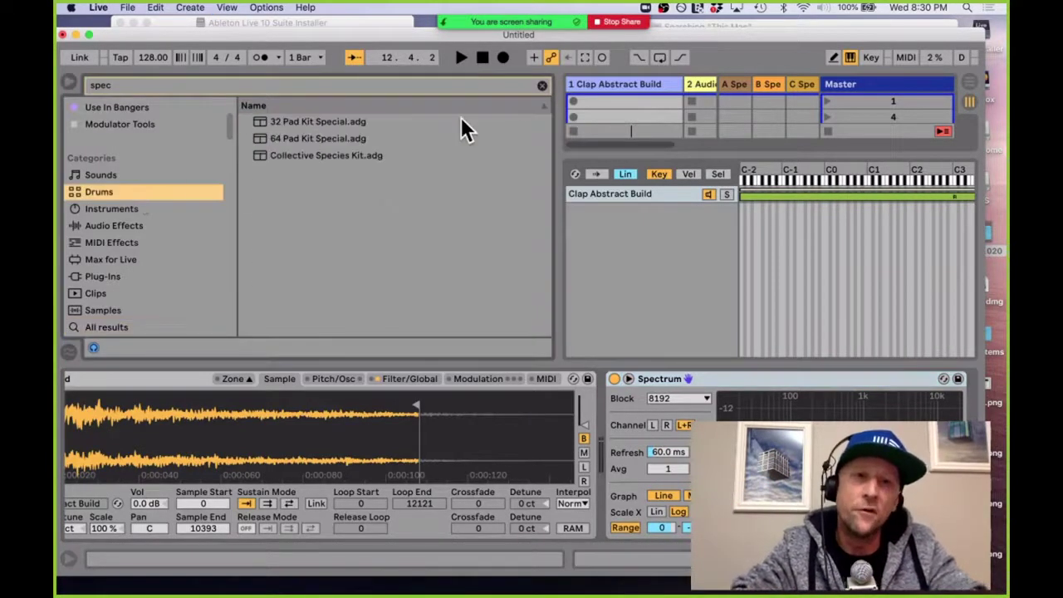
pyautogui.click(540, 87)
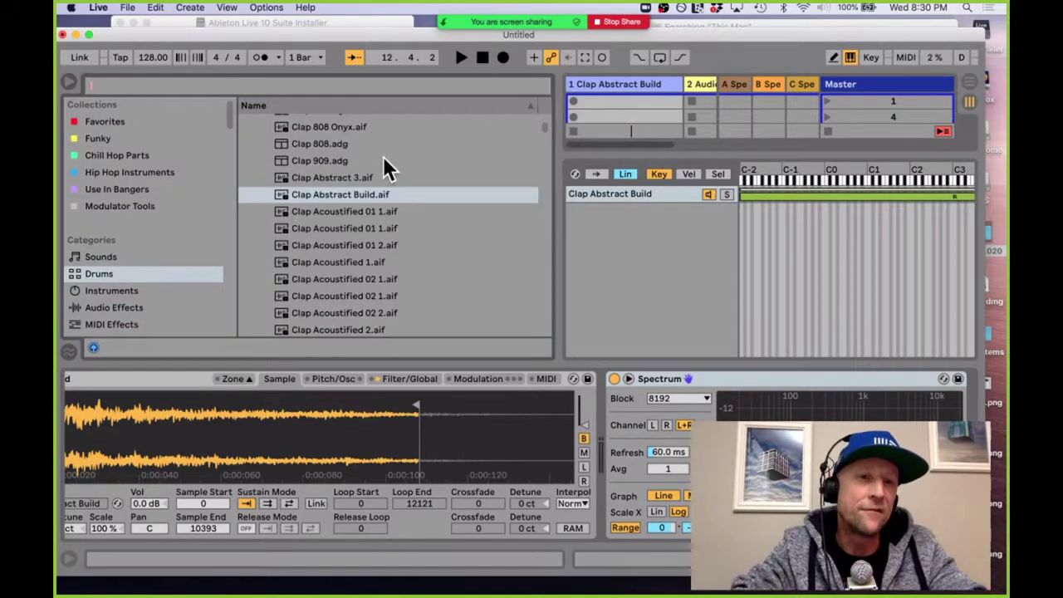
pyautogui.scroll(3, 321, 248)
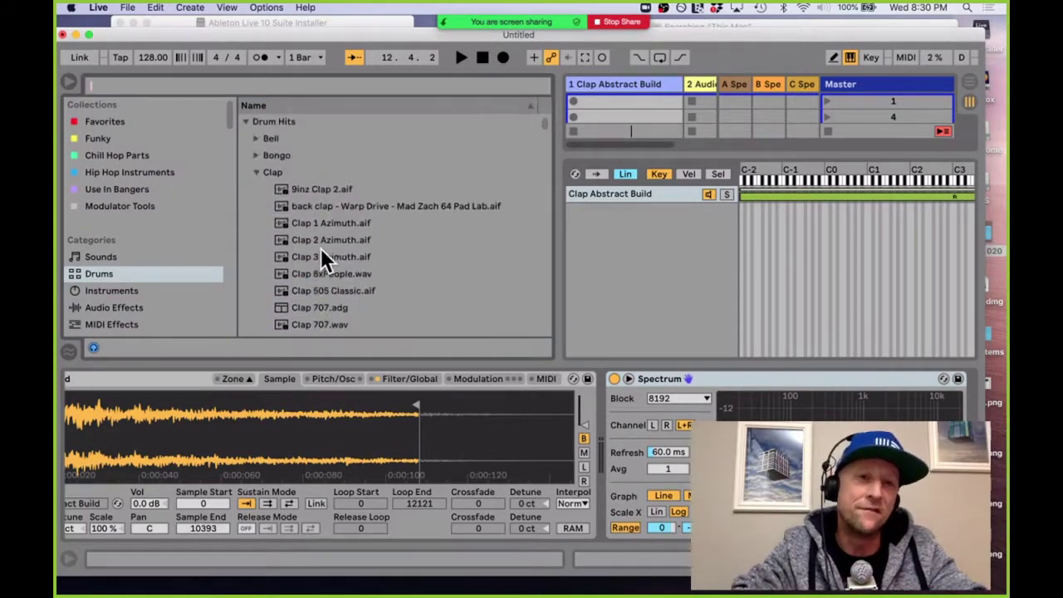
pyautogui.click(255, 172)
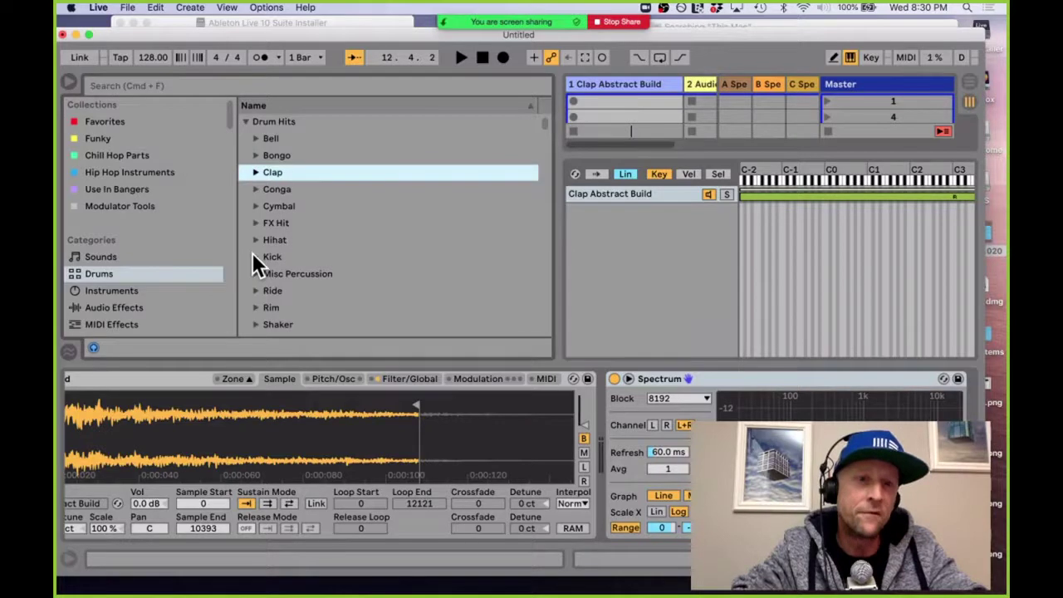
pyautogui.click(255, 257)
pyautogui.scroll(-20, 379, 278)
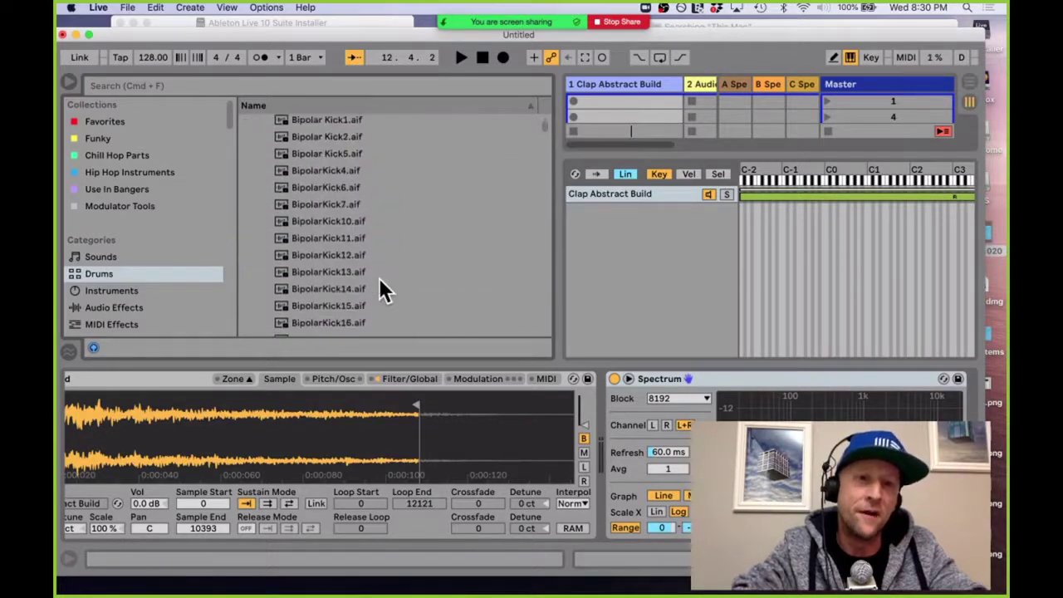
pyautogui.moveTo(344, 248); pyautogui.dragTo(631, 263)
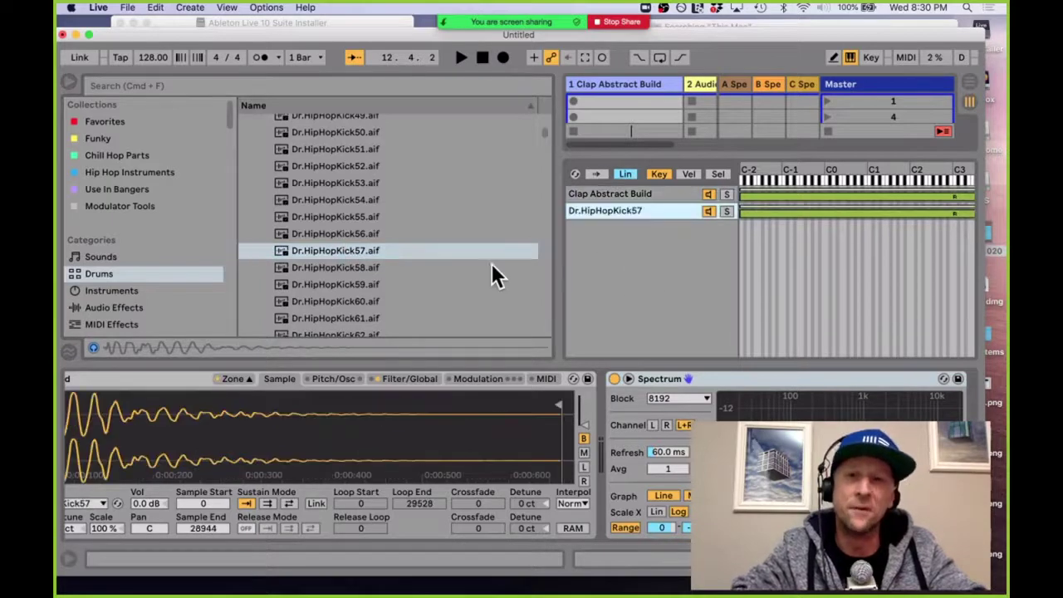
# Step: Add Dr.HipHopKick99.aif as another layer in the Sampler's zone editor
pyautogui.scroll(-10, 367, 269)
pyautogui.scroll(-5, 368, 266)
pyautogui.click(312, 235)
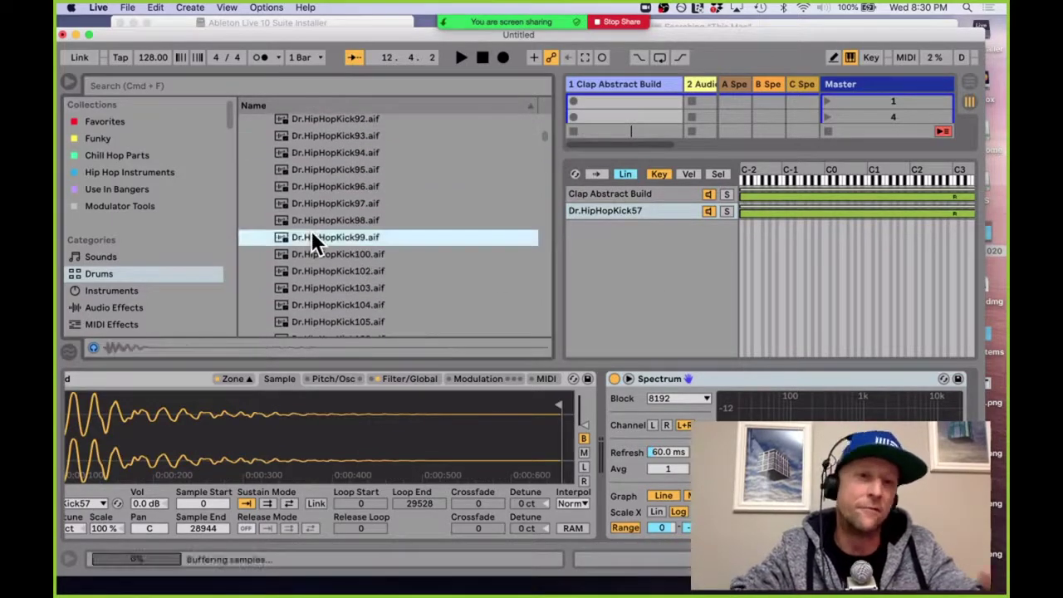
pyautogui.moveTo(470, 236); pyautogui.dragTo(641, 249)
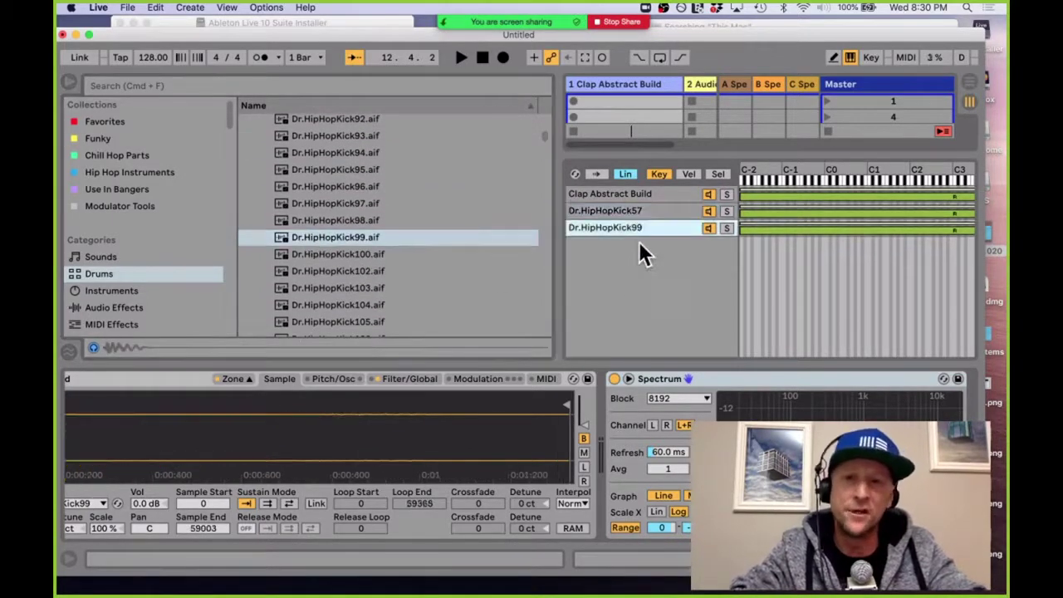
# Step: Examine the layered samples' frequency content in Spectrum's expanded display with the browser hidden, and return to the Sampler's zone editor
pyautogui.scroll(6, 315, 234)
pyautogui.scroll(15, 317, 233)
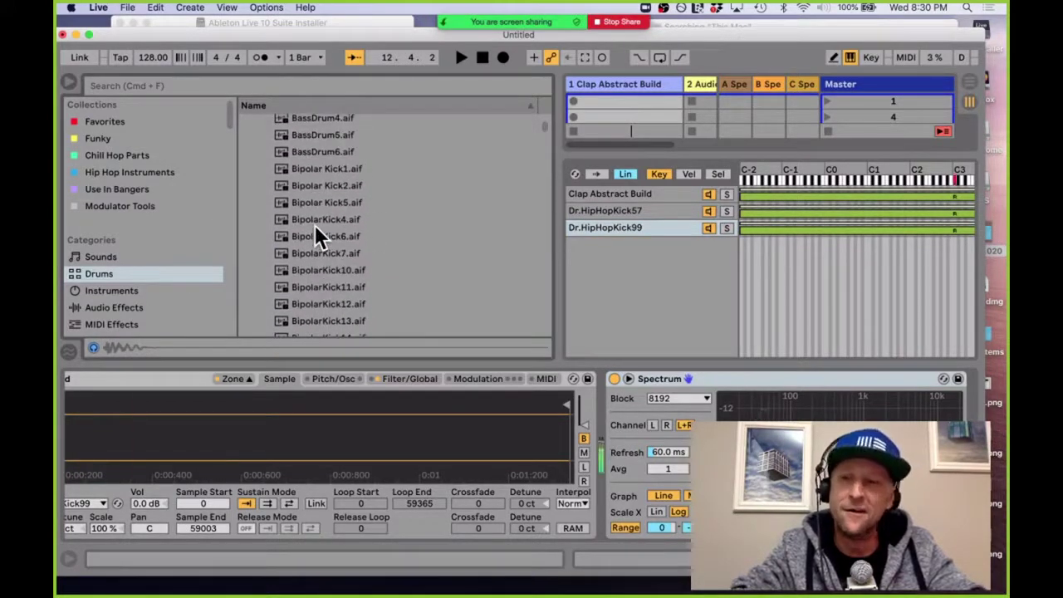
pyautogui.click(826, 415)
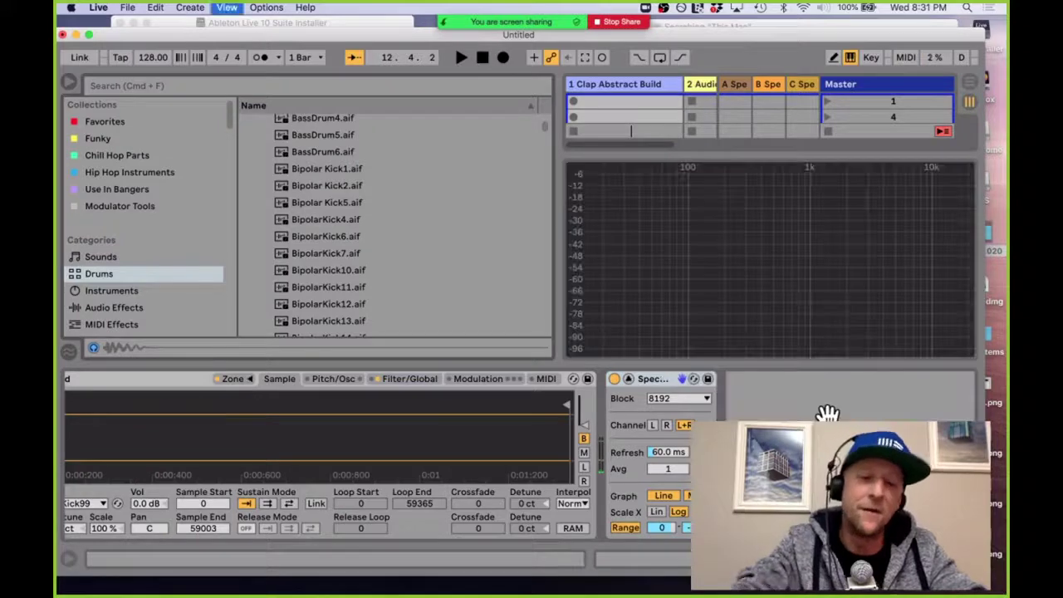
pyautogui.press('super+alt+b')
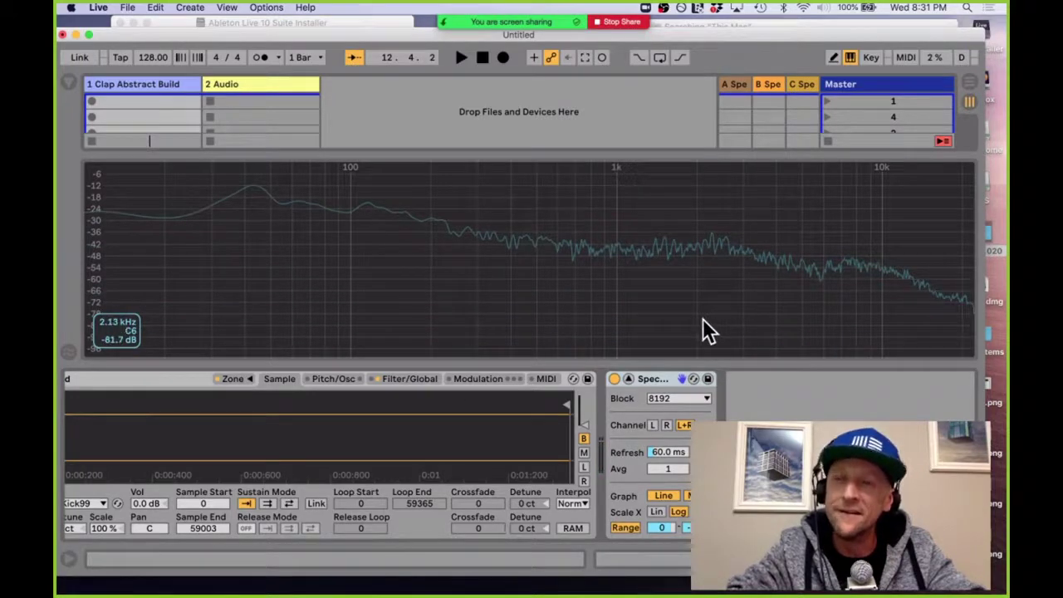
pyautogui.click(246, 379)
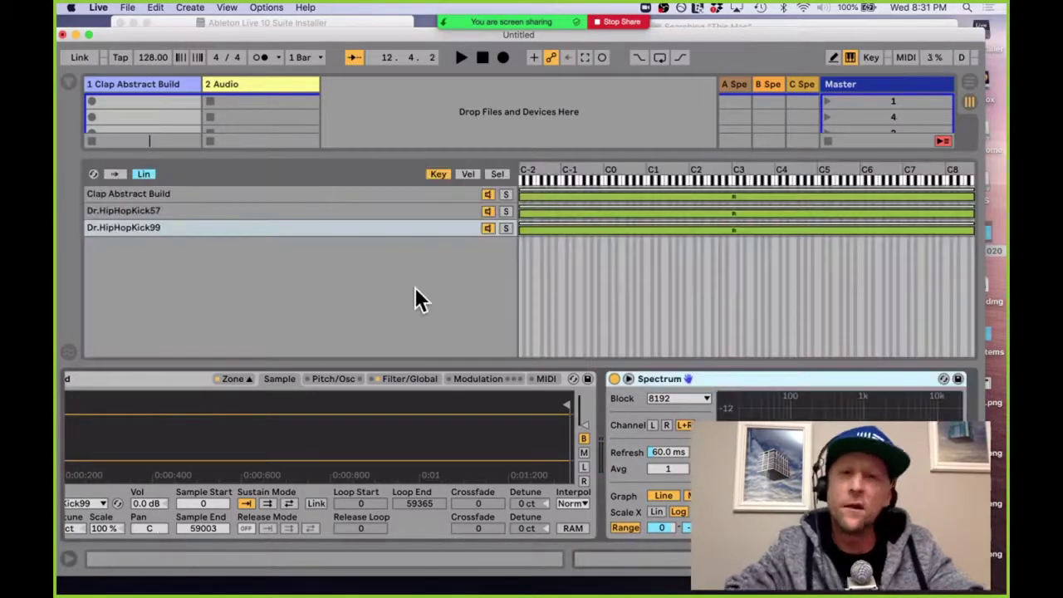
# Step: Search the browser for "electricity" and add Electricity.wav as a layer below the kicks in the Sampler's zone editor
pyautogui.press('alt+super+b')
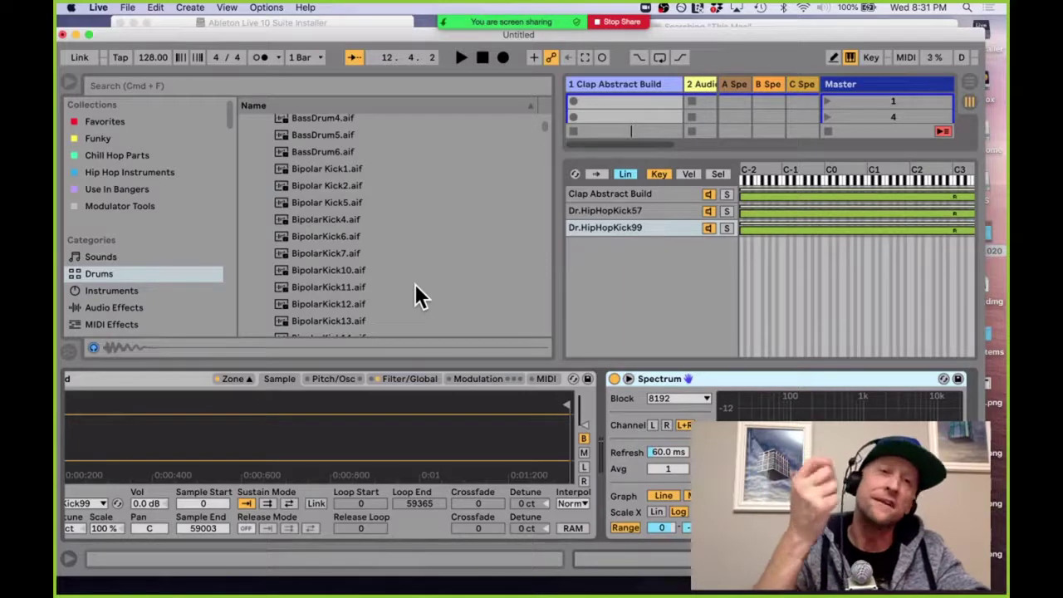
pyautogui.press('super+f')
pyautogui.write('ele')
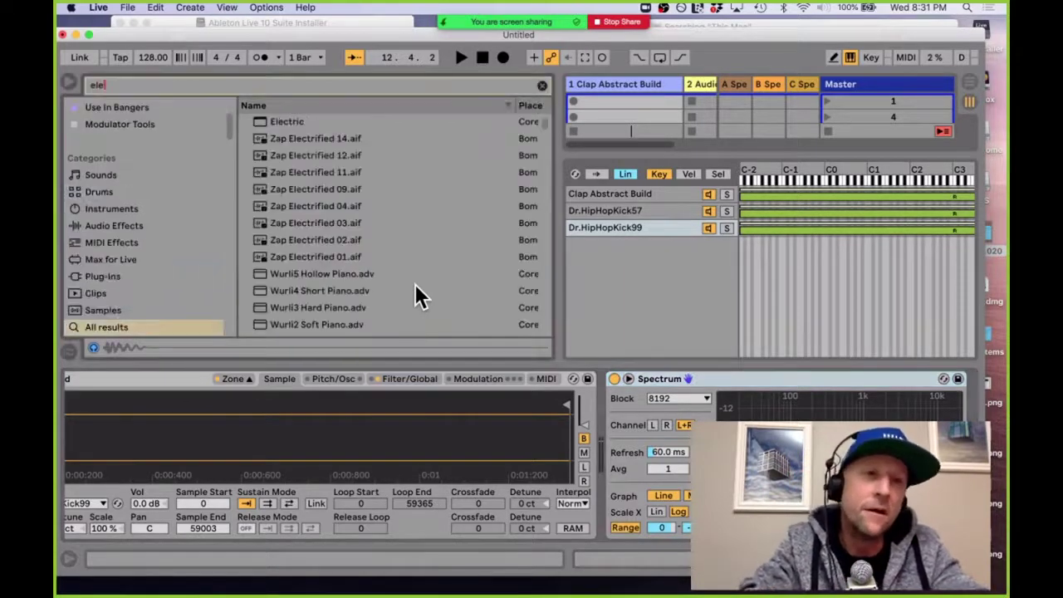
pyautogui.write('ctricity')
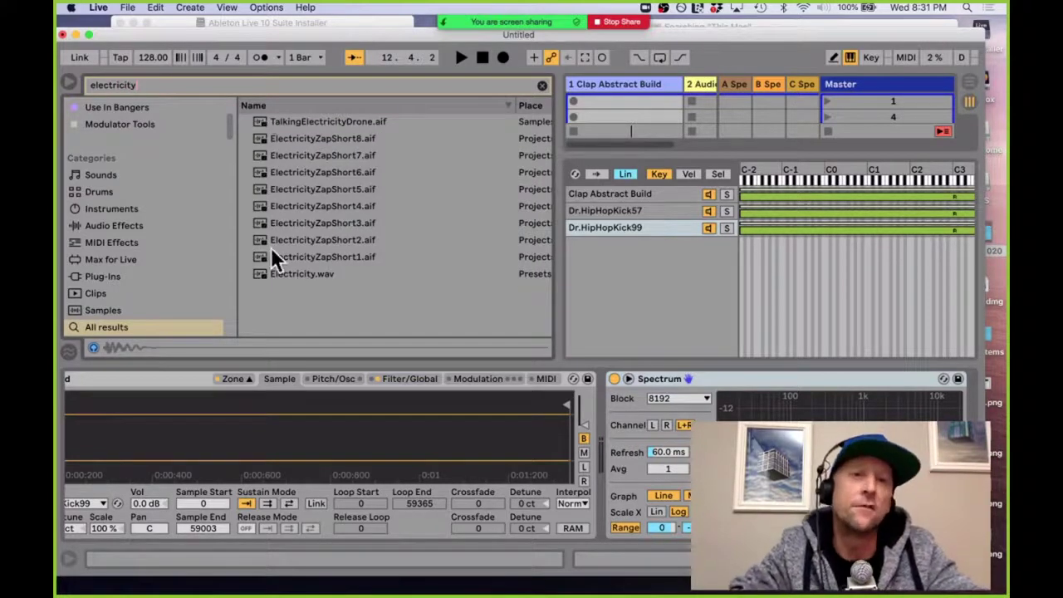
pyautogui.click(291, 278)
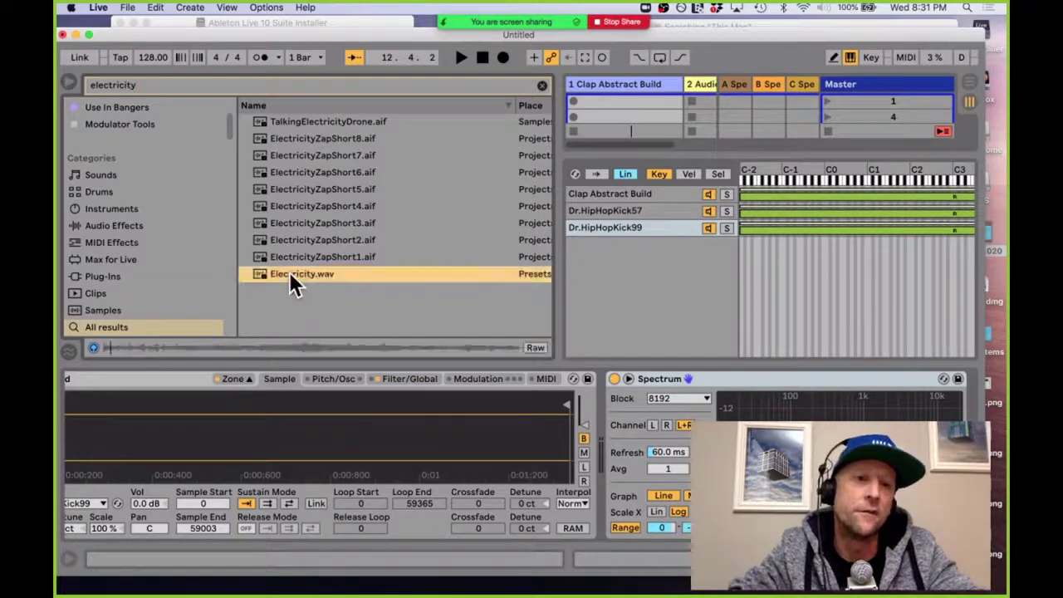
pyautogui.moveTo(298, 275); pyautogui.dragTo(669, 278)
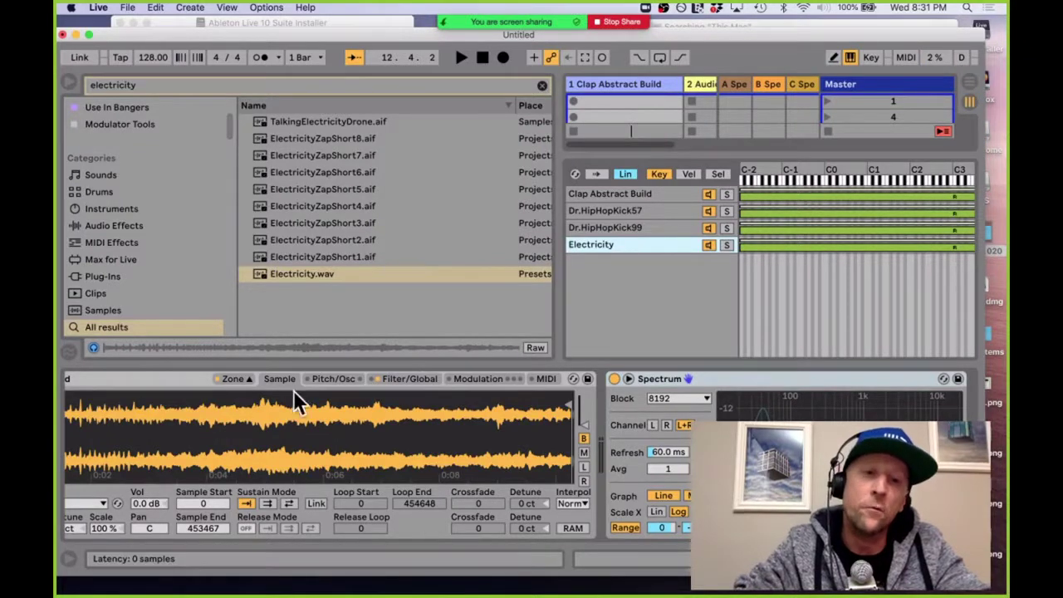
pyautogui.hscroll(-3, 274, 403)
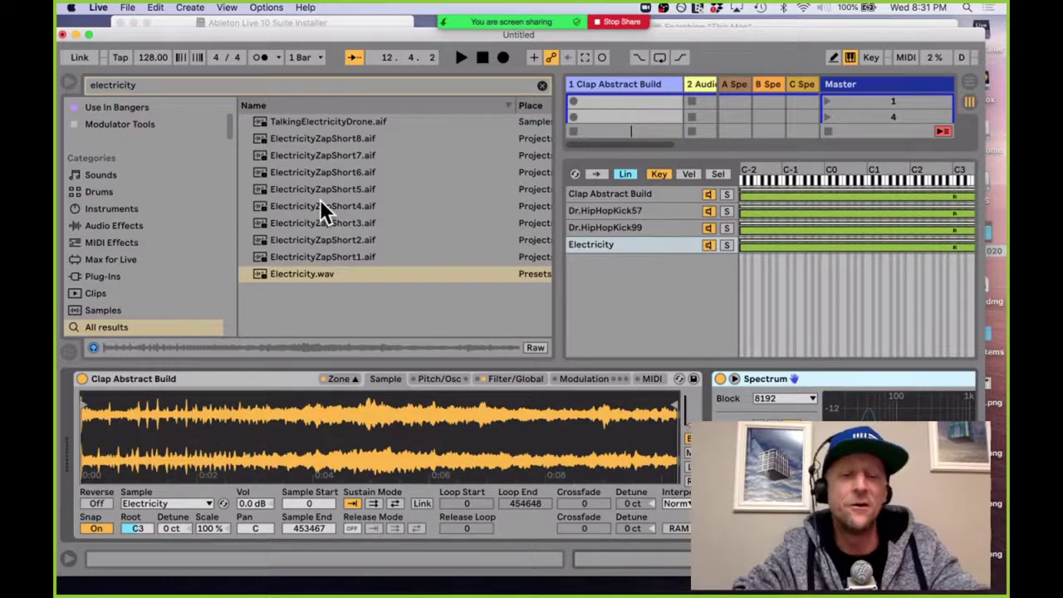
# Step: Search the browser for "cymbal wav" and preview several of the cymbal samples
pyautogui.press('super+f')
pyautogui.write('cymbal')
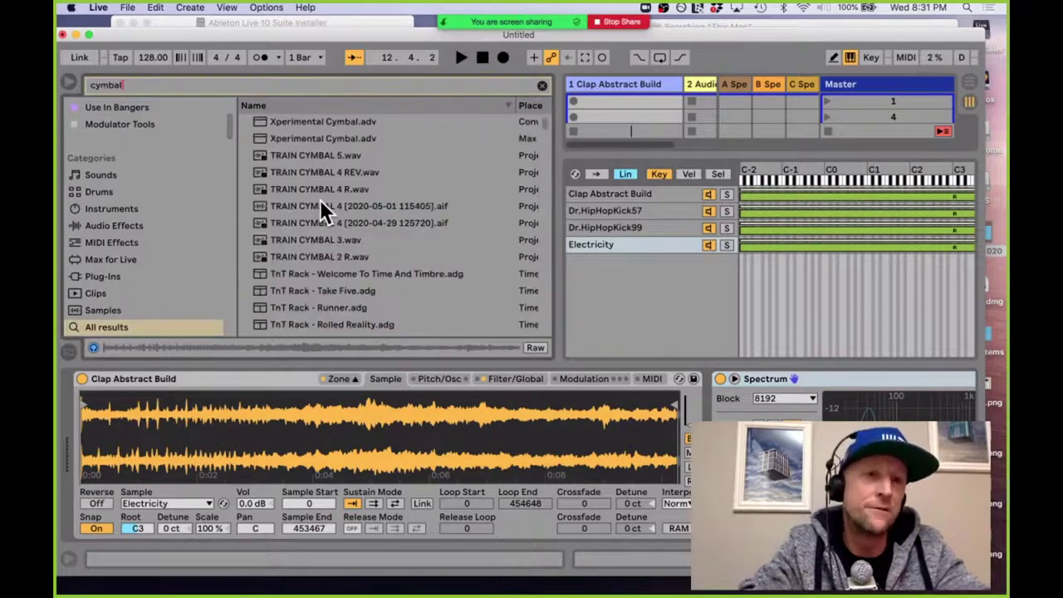
pyautogui.write(' wav')
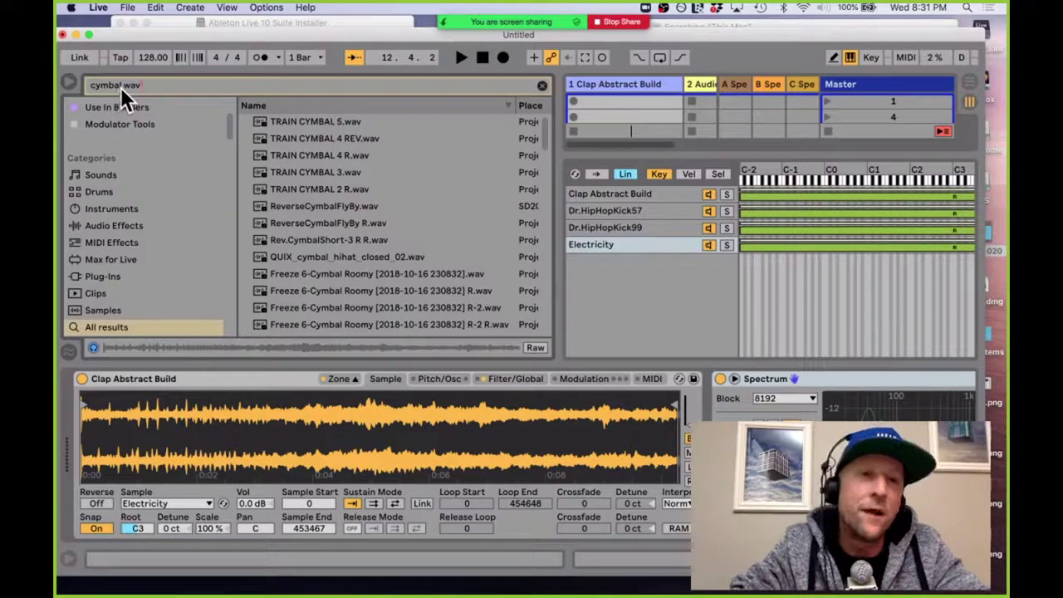
pyautogui.scroll(-10, 349, 278)
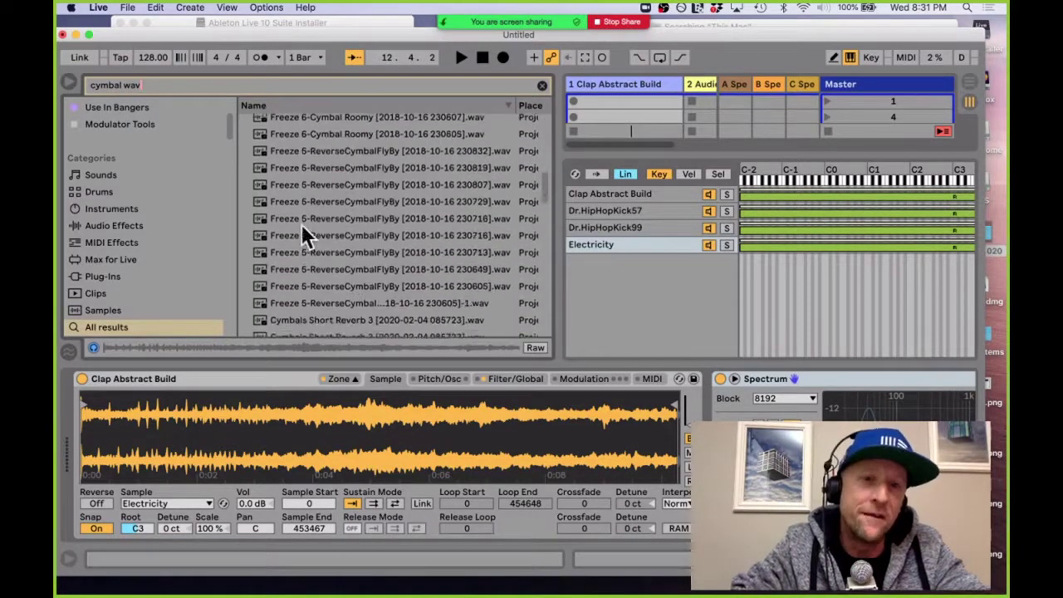
pyautogui.click(303, 221)
pyautogui.scroll(-4, 307, 258)
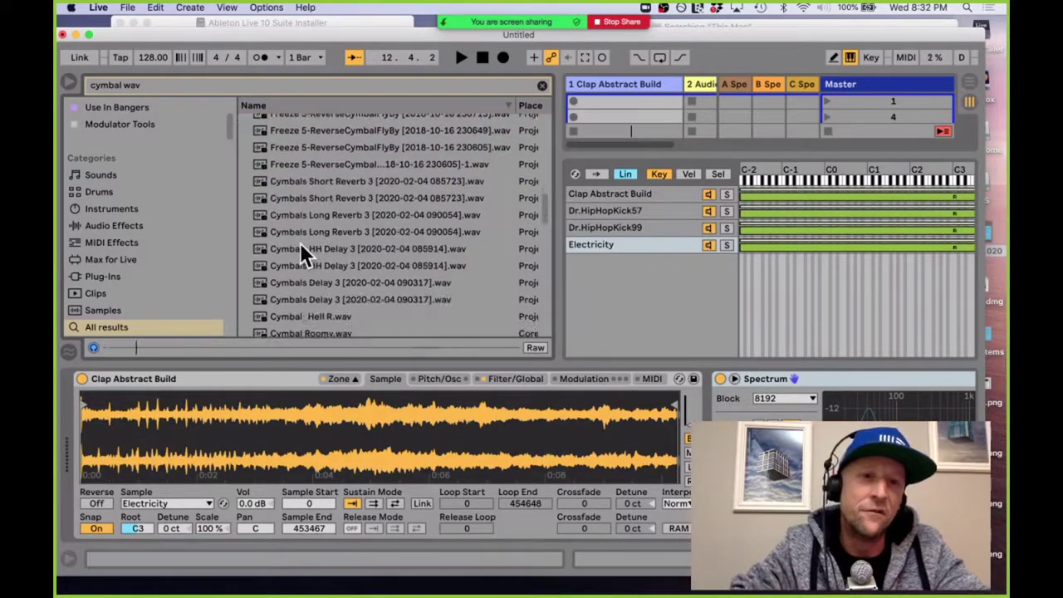
pyautogui.click(301, 247)
pyautogui.click(299, 196)
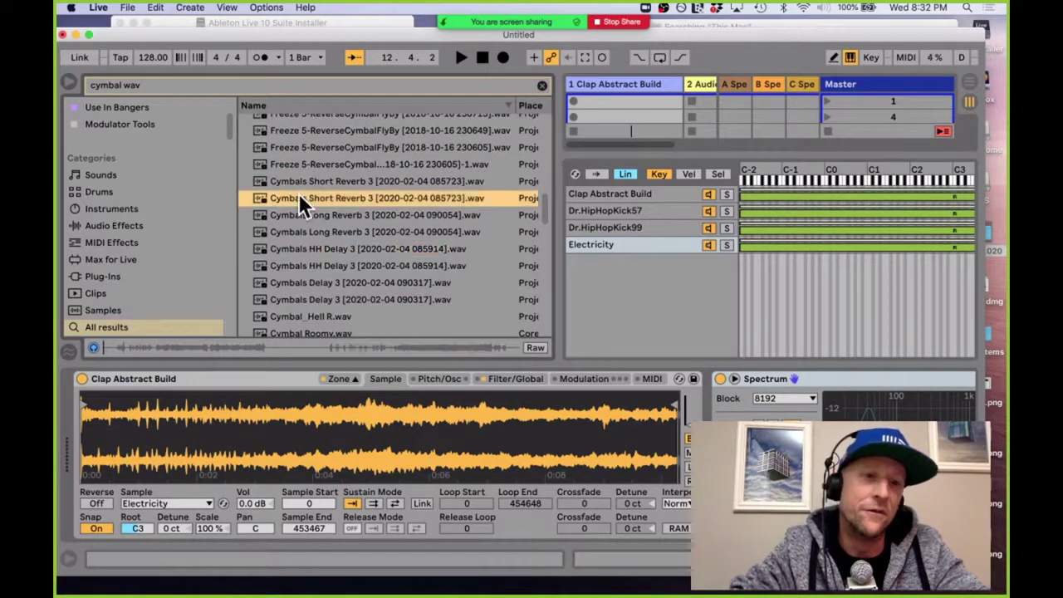
# Step: Add Cymbal Real SP 1.wav and Cymbal Dax.wav as two more layers in the Sampler's zone editor
pyautogui.scroll(-2, 318, 256)
pyautogui.scroll(-4, 318, 256)
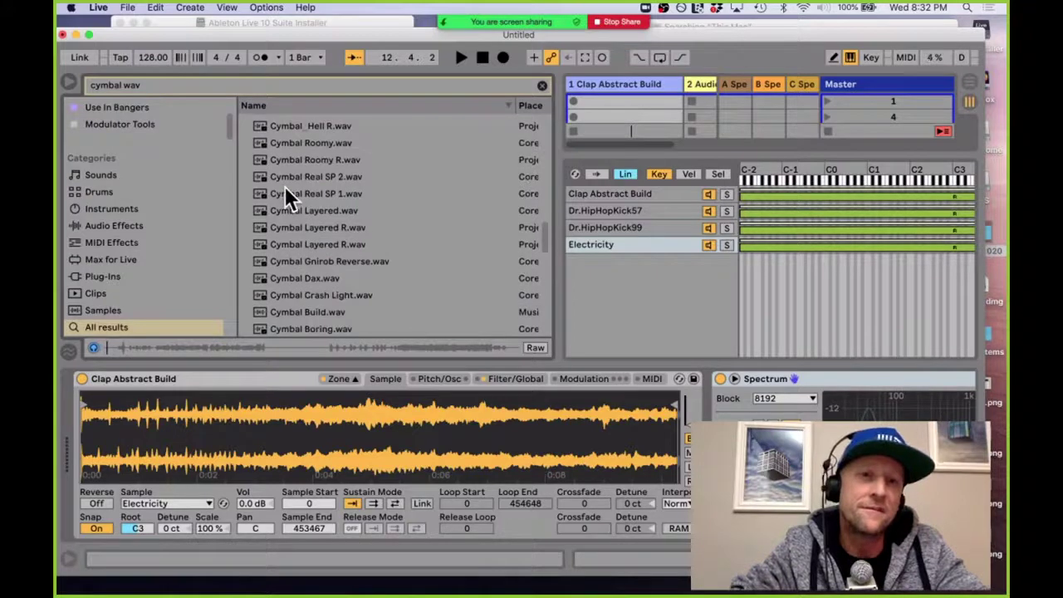
pyautogui.click(285, 189)
pyautogui.moveTo(293, 189); pyautogui.dragTo(612, 301)
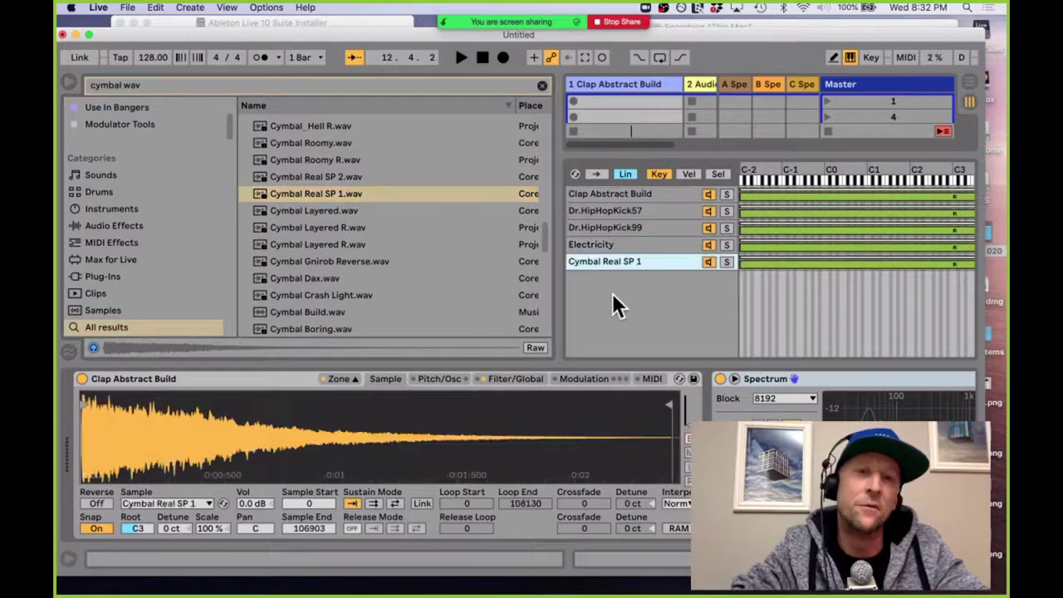
pyautogui.moveTo(290, 284); pyautogui.dragTo(679, 312)
# Step: Play the layered sound and examine its frequency content in Spectrum's expanded display with the browser hidden
pyautogui.click(734, 378)
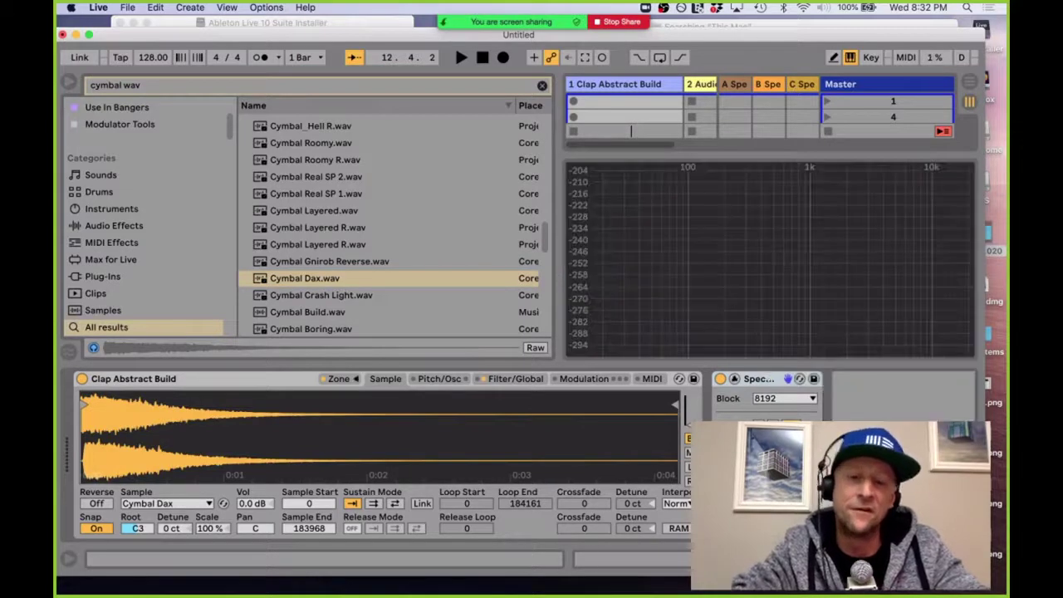
pyautogui.press('super+alt+b')
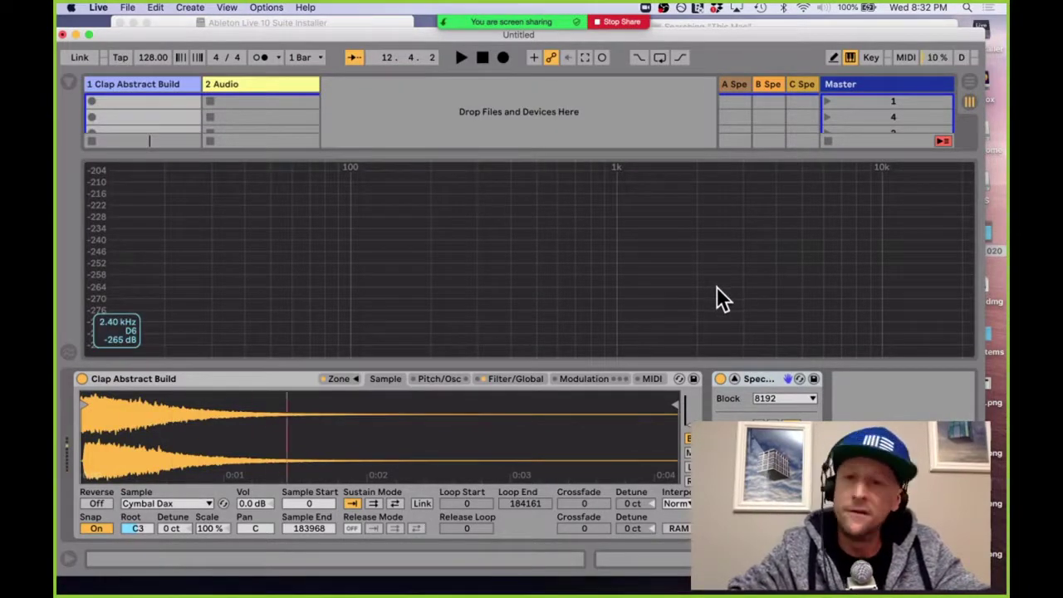
pyautogui.click(736, 378)
pyautogui.click(736, 379)
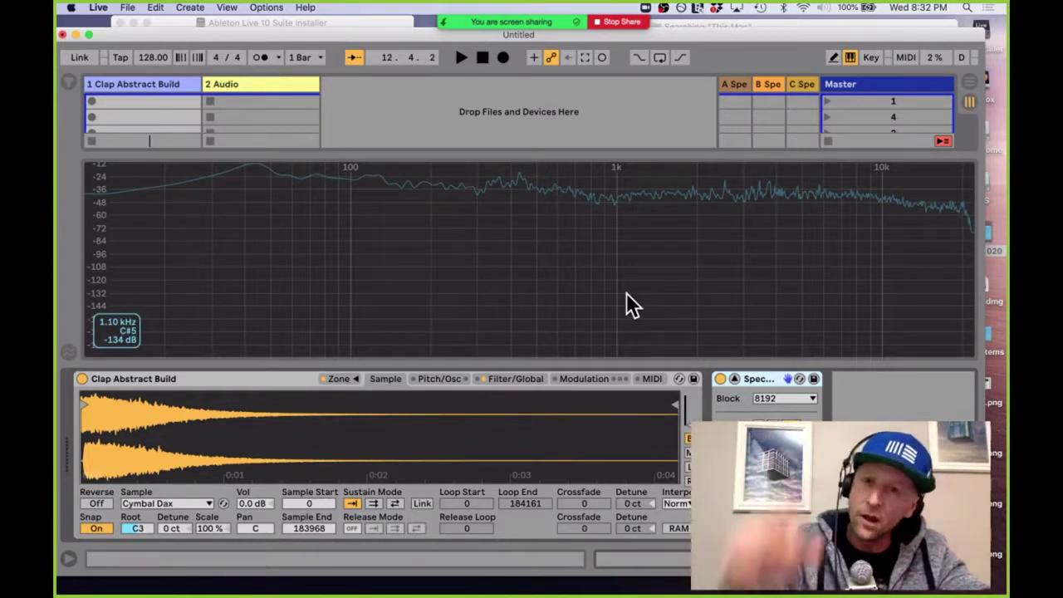
pyautogui.press('a')
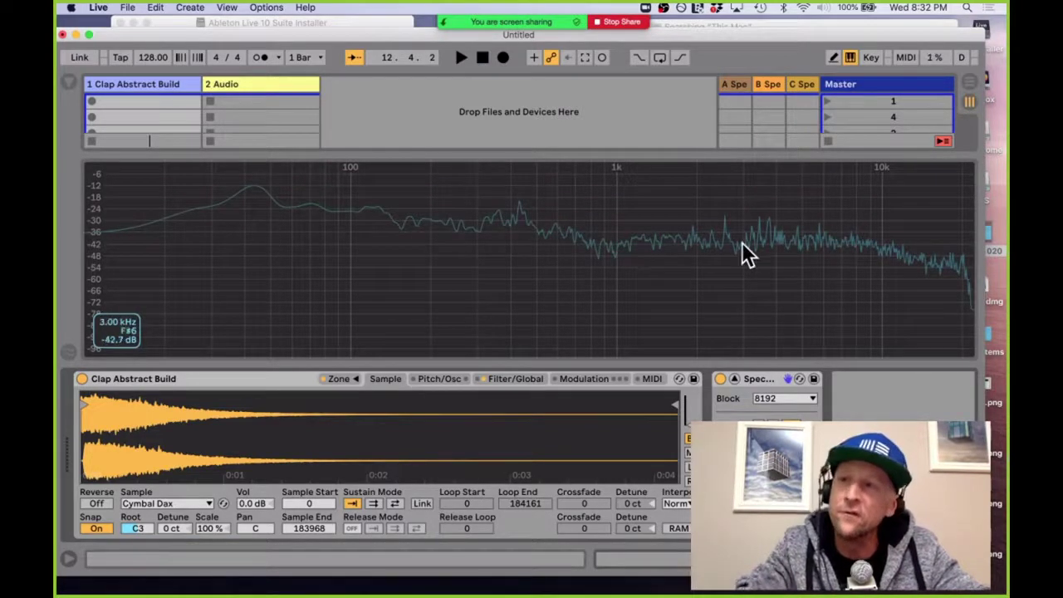
pyautogui.press('a')
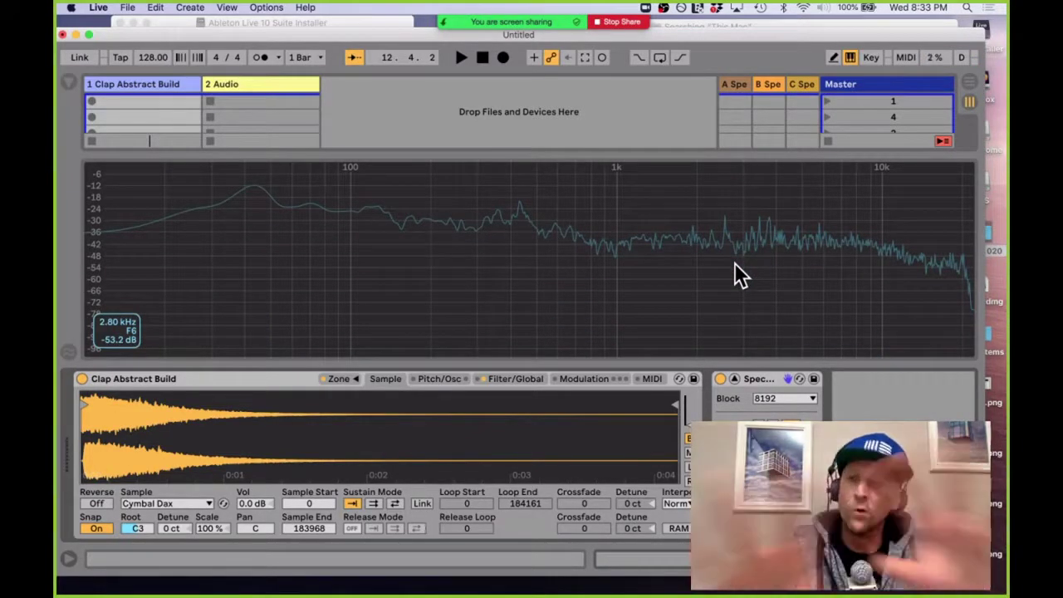
pyautogui.press('a')
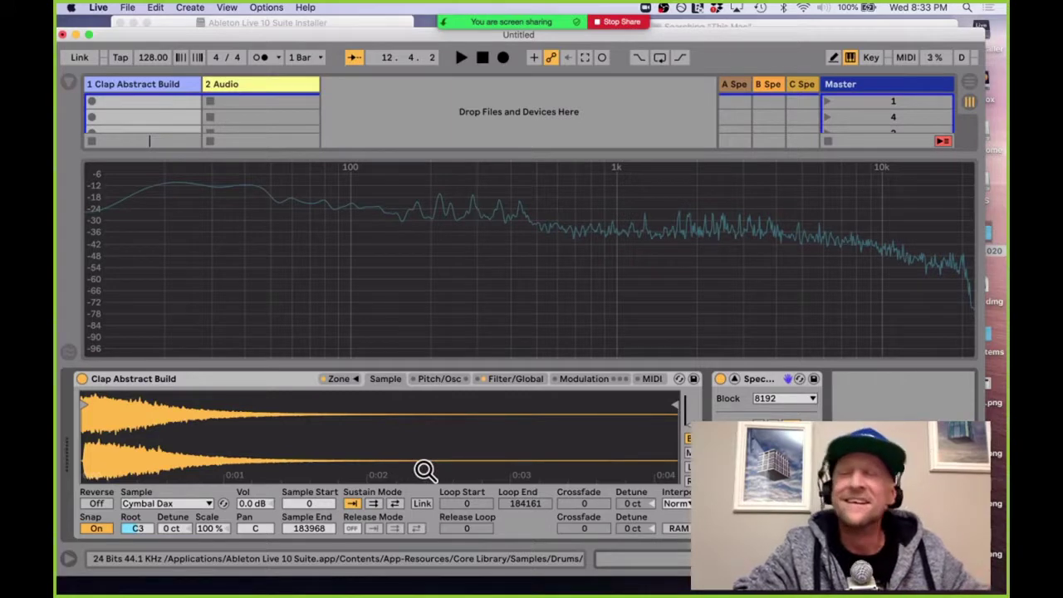
# Step: Reopen the Sampler's zone editor and set the Clap Abstract Build sample's sustain mode to back-and-forth loop
pyautogui.click(349, 382)
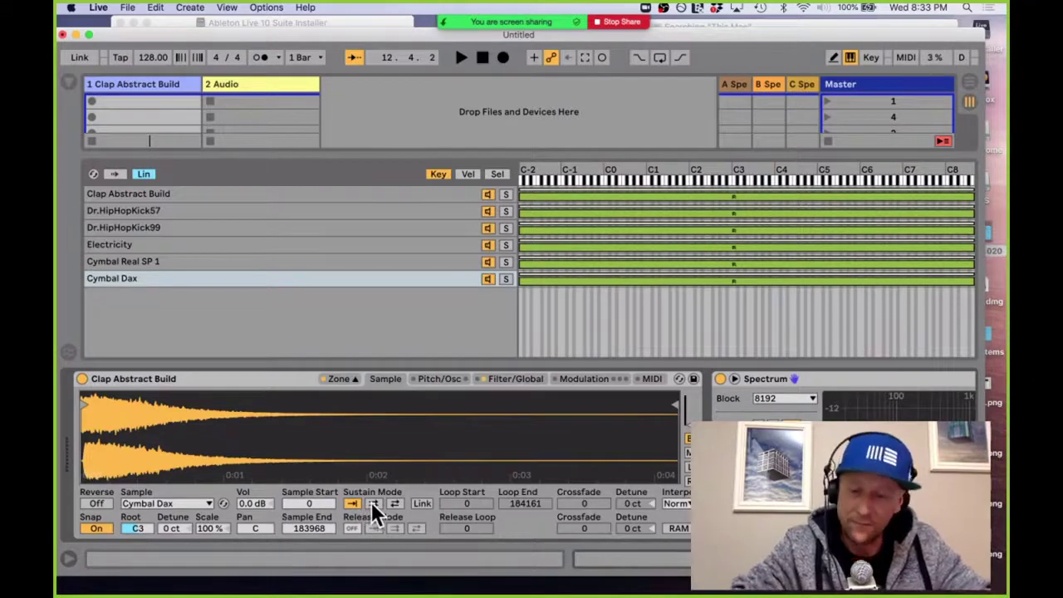
pyautogui.click(193, 503)
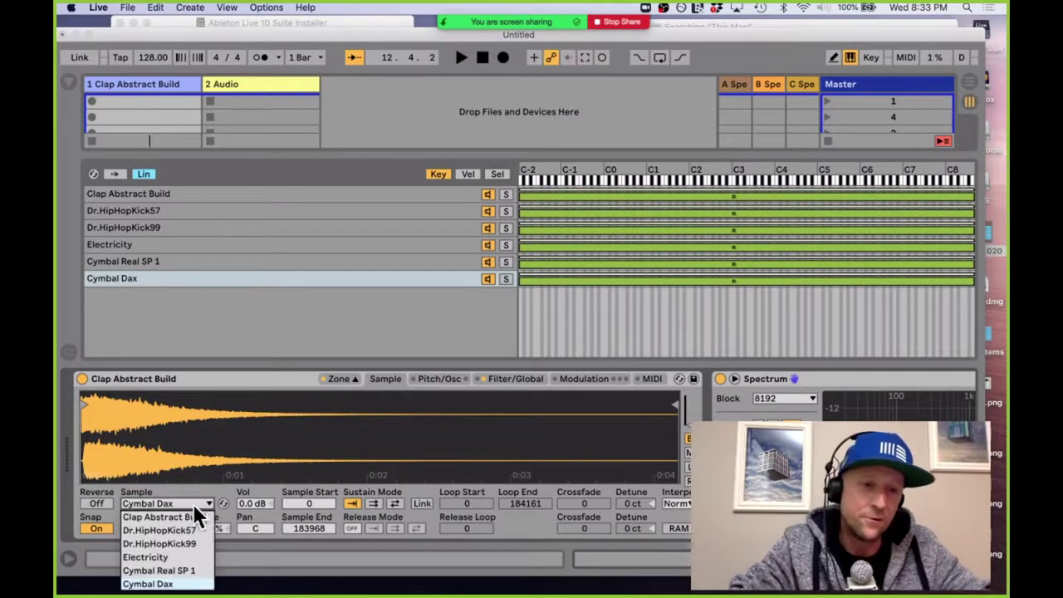
pyautogui.click(183, 513)
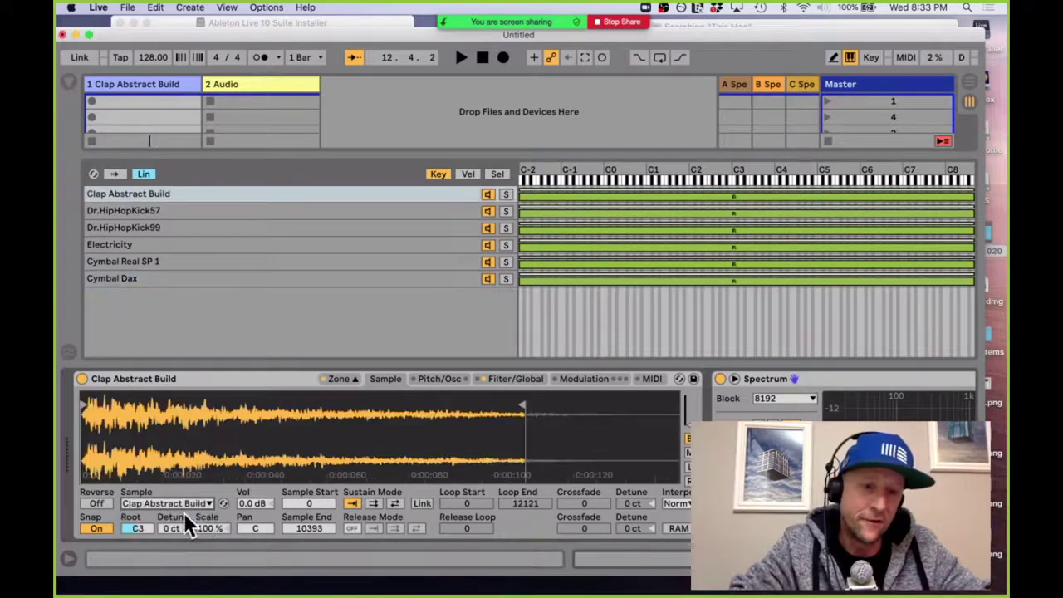
pyautogui.click(390, 501)
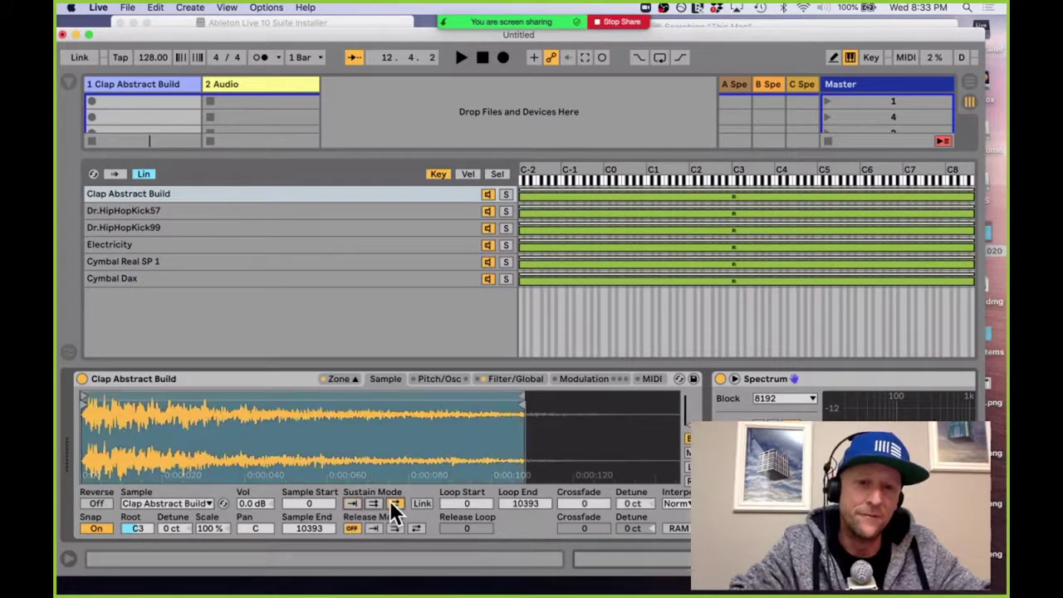
# Step: Set the Dr.HipHopKick57 sample to back-and-forth sustain looping with its loop end at 16373, and play it
pyautogui.click(179, 497)
pyautogui.click(170, 526)
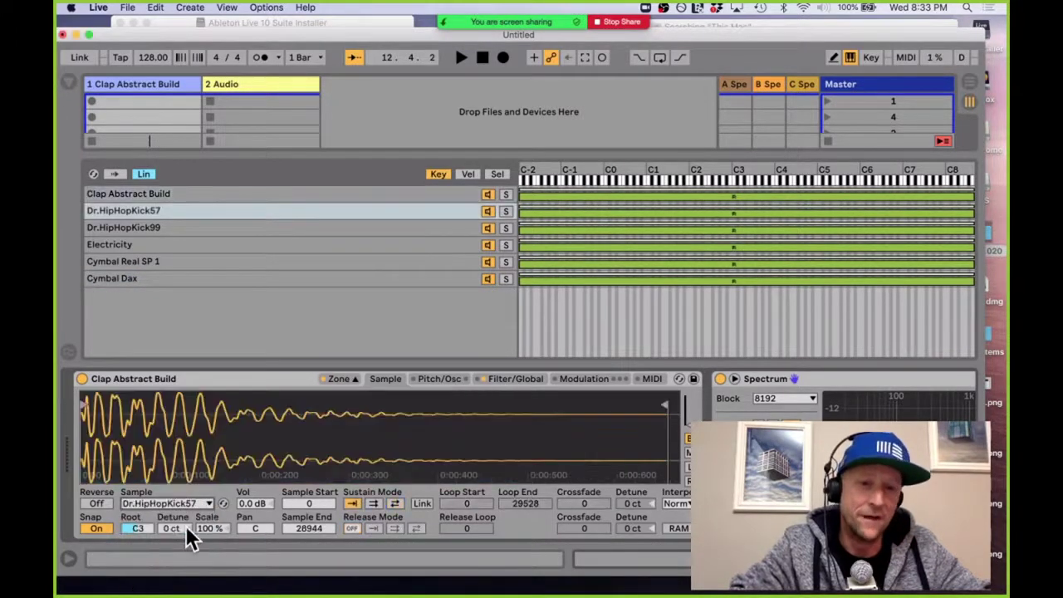
pyautogui.click(393, 504)
pyautogui.moveTo(656, 399)
pyautogui.mouseDown()
pyautogui.moveTo(357, 396)
pyautogui.moveTo(413, 396)
pyautogui.mouseUp()
pyautogui.press('a')
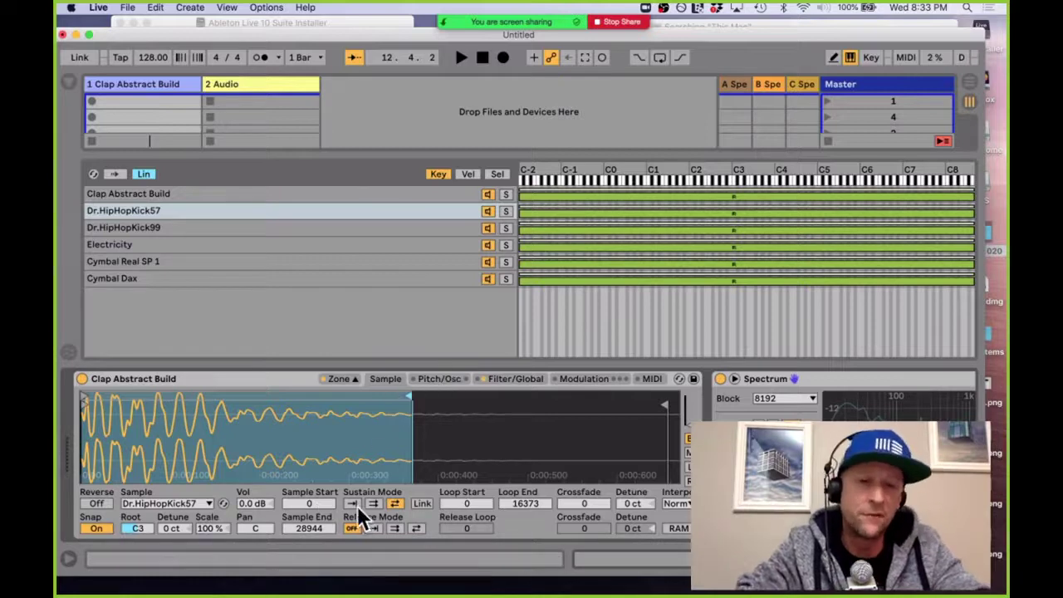
# Step: Set the Dr.HipHopKick99 sample to back-and-forth sustain looping and shorten its loop end to 3443
pyautogui.click(182, 503)
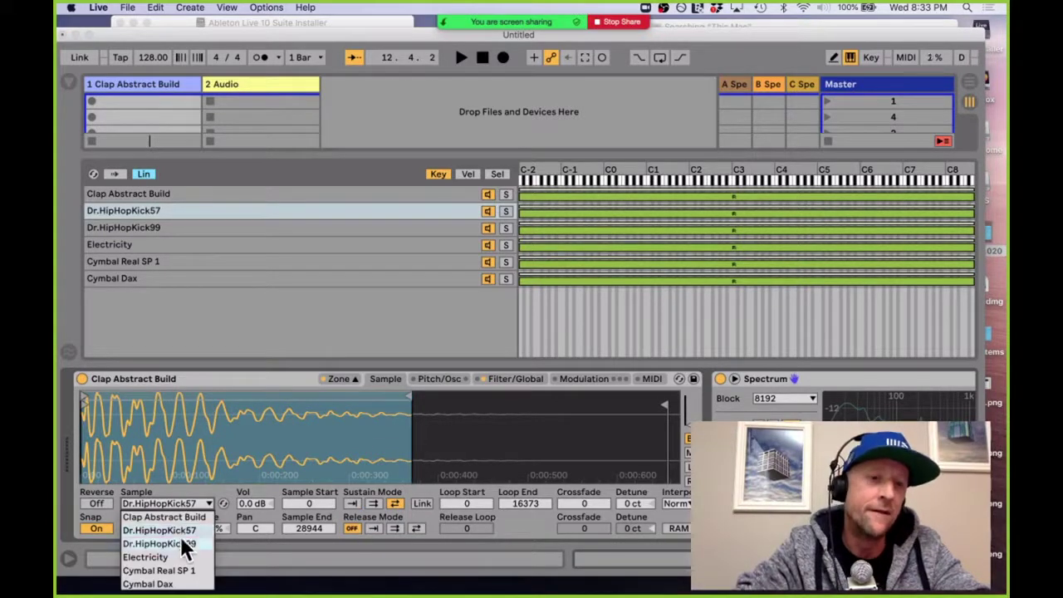
pyautogui.click(182, 543)
pyautogui.click(395, 503)
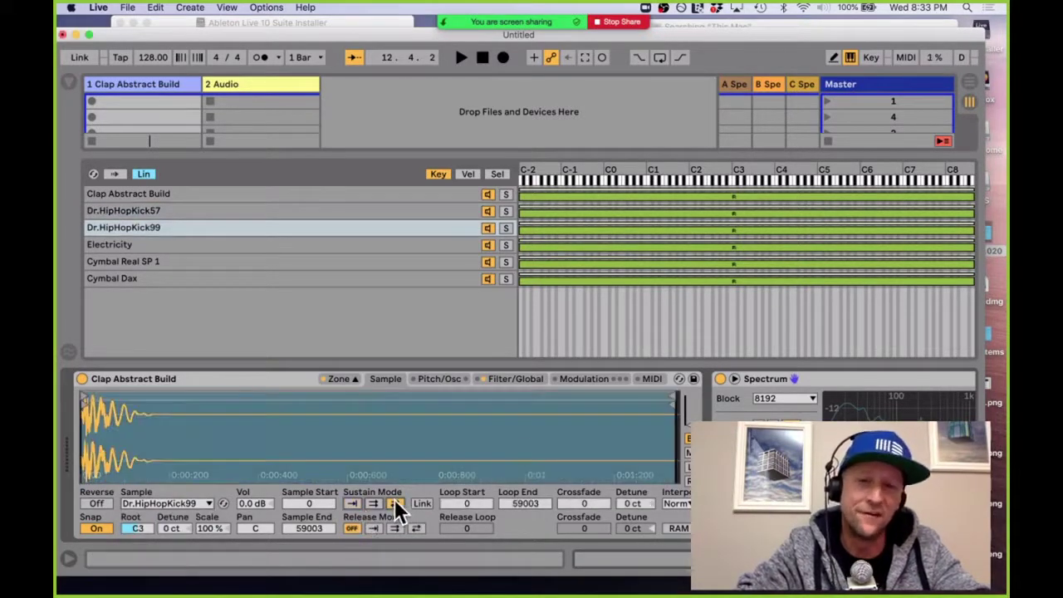
pyautogui.moveTo(672, 404); pyautogui.dragTo(116, 396)
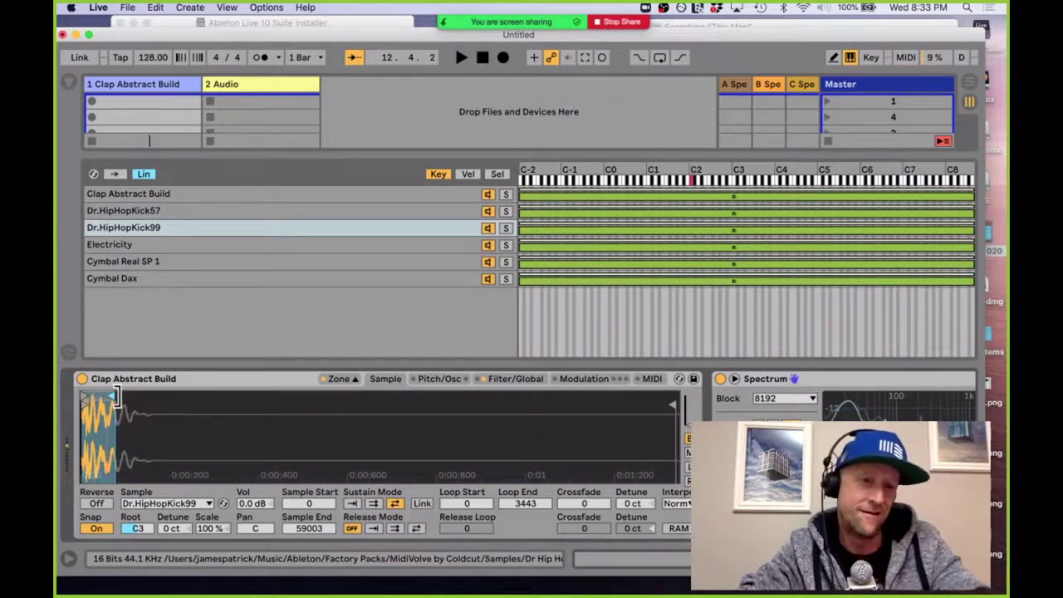
# Step: Set Electricity's back-and-forth sustain loop from 84444 to 276471, and switch its sustain mode to no loop
pyautogui.click(183, 502)
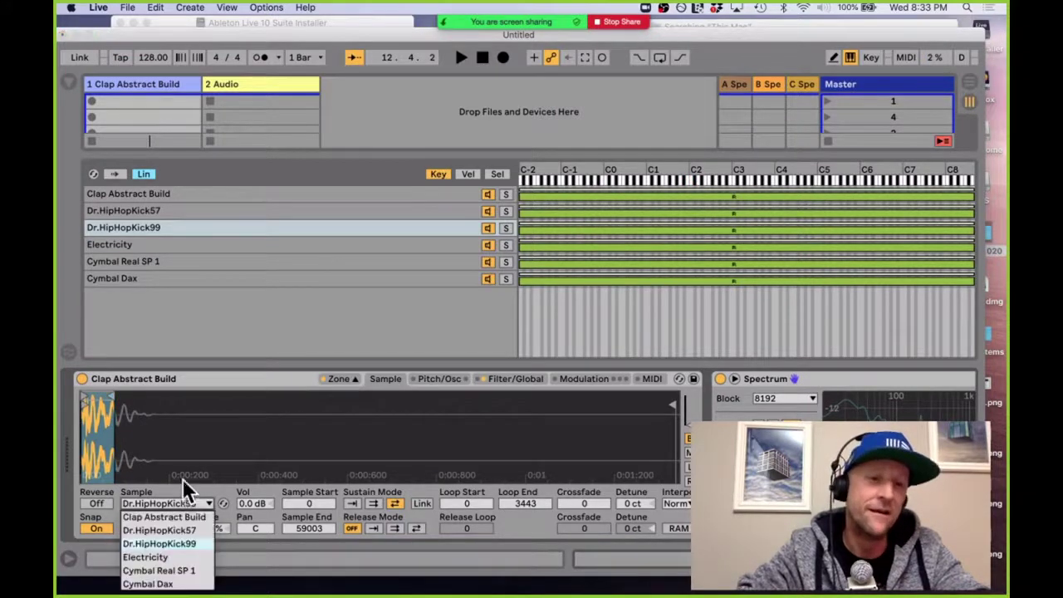
pyautogui.click(171, 544)
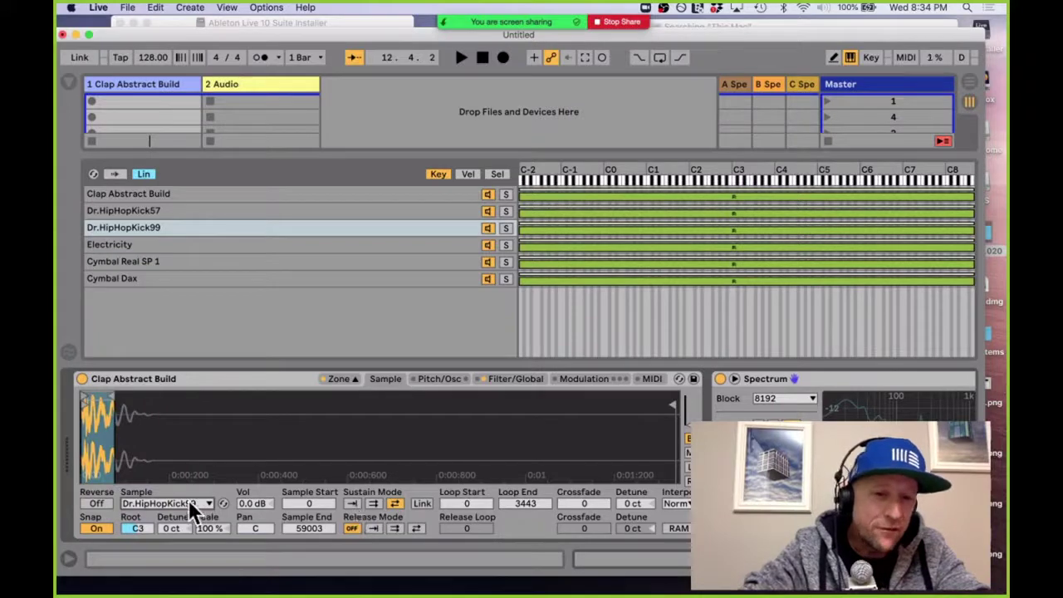
pyautogui.click(188, 500)
pyautogui.click(181, 554)
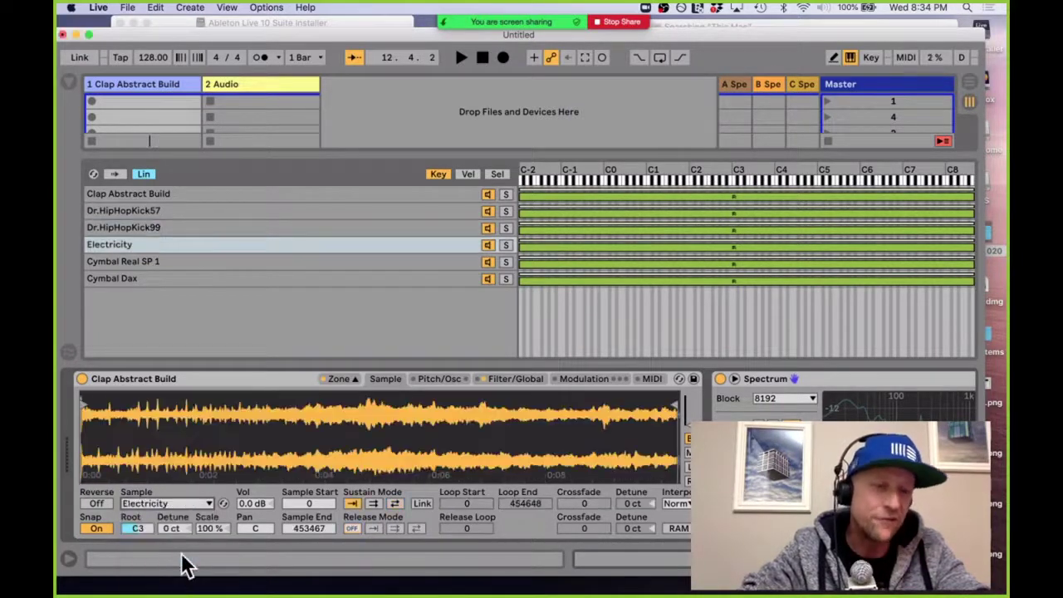
pyautogui.click(395, 504)
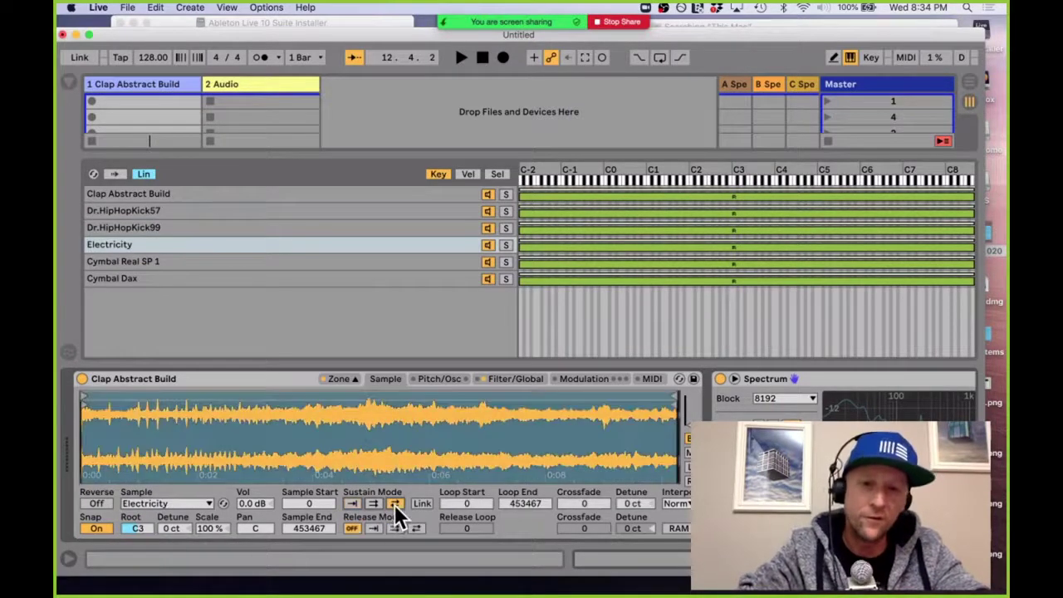
pyautogui.moveTo(83, 396); pyautogui.dragTo(194, 396)
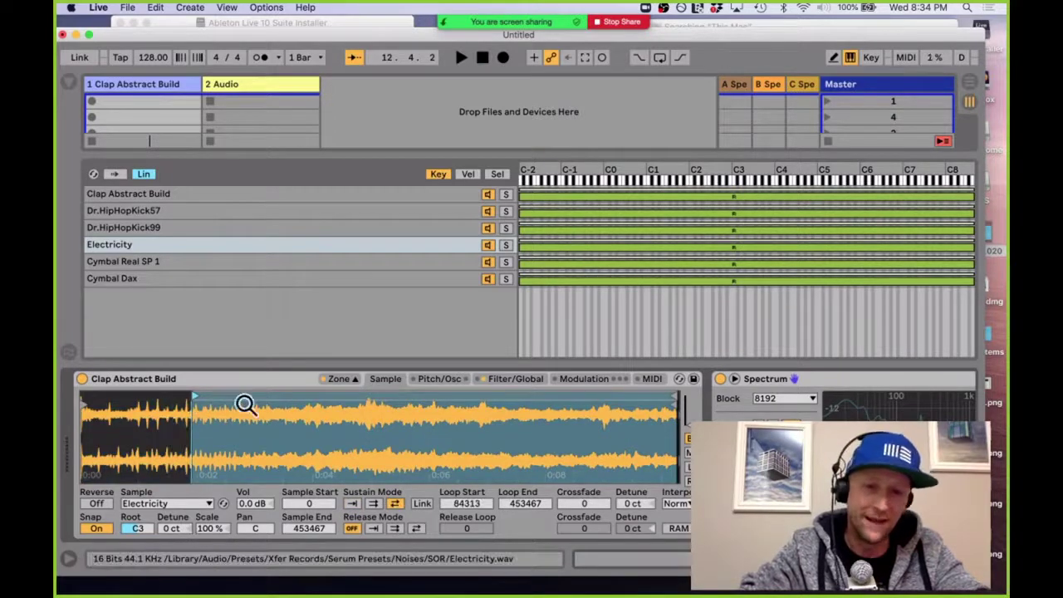
pyautogui.moveTo(676, 399); pyautogui.dragTo(443, 398)
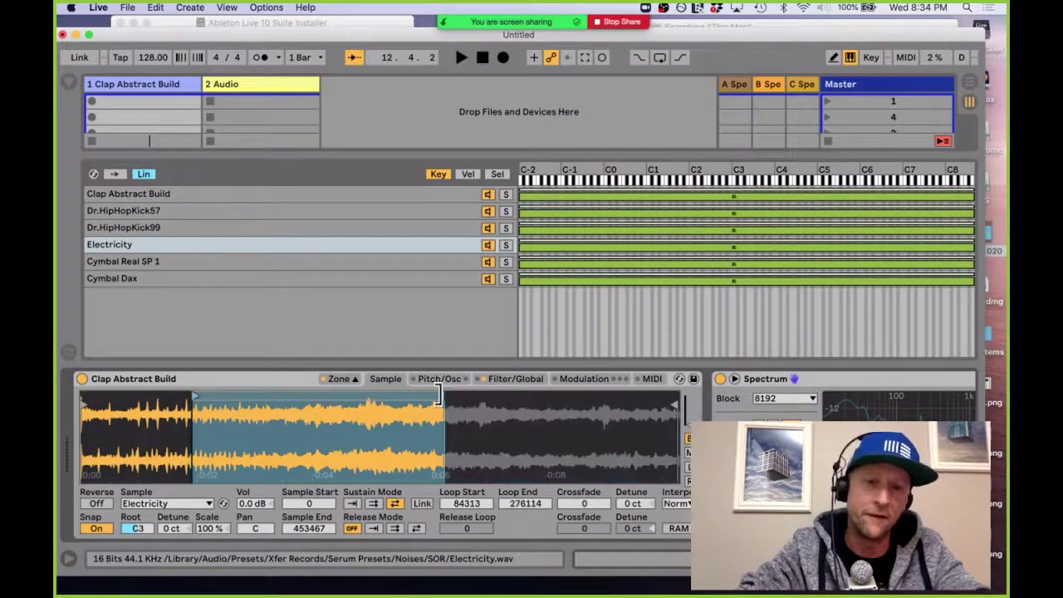
pyautogui.click(351, 504)
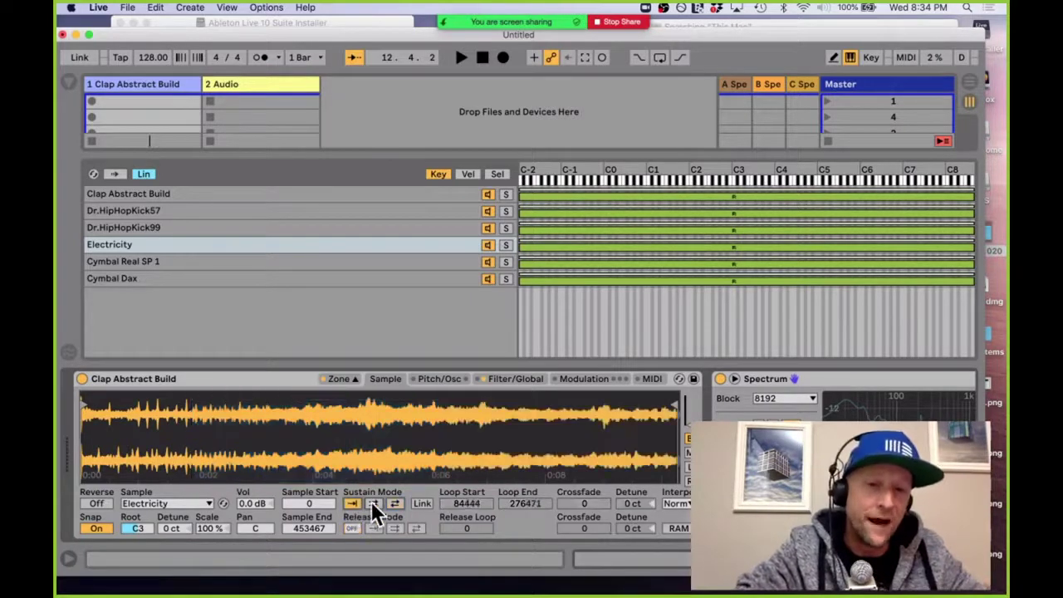
# Step: Return Electricity to back-and-forth sustain looping from 84313 to 276114, and select the Cymbal Real SP 1 sample
pyautogui.click(372, 503)
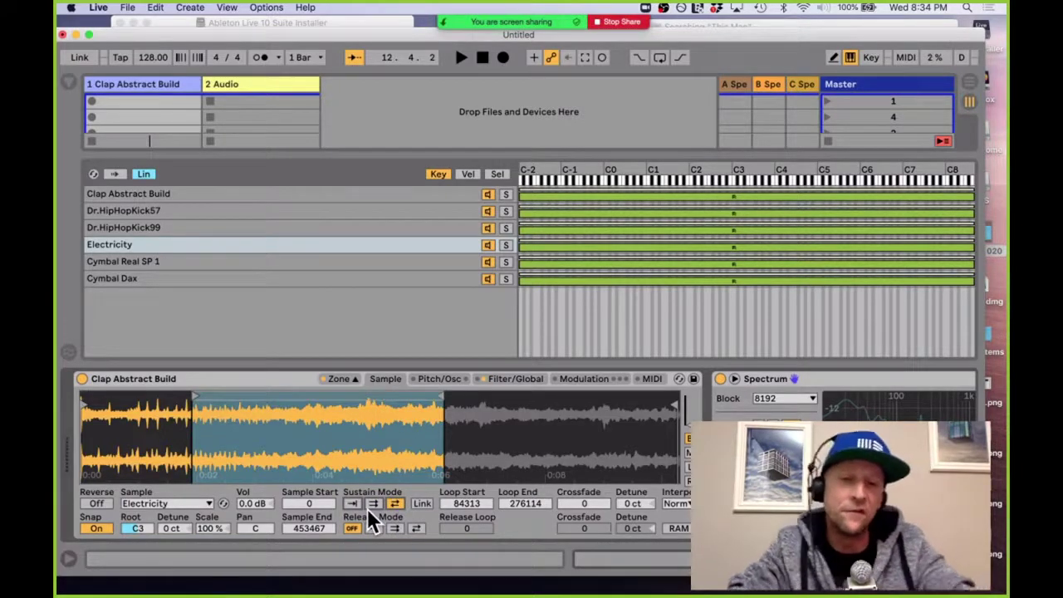
pyautogui.click(205, 262)
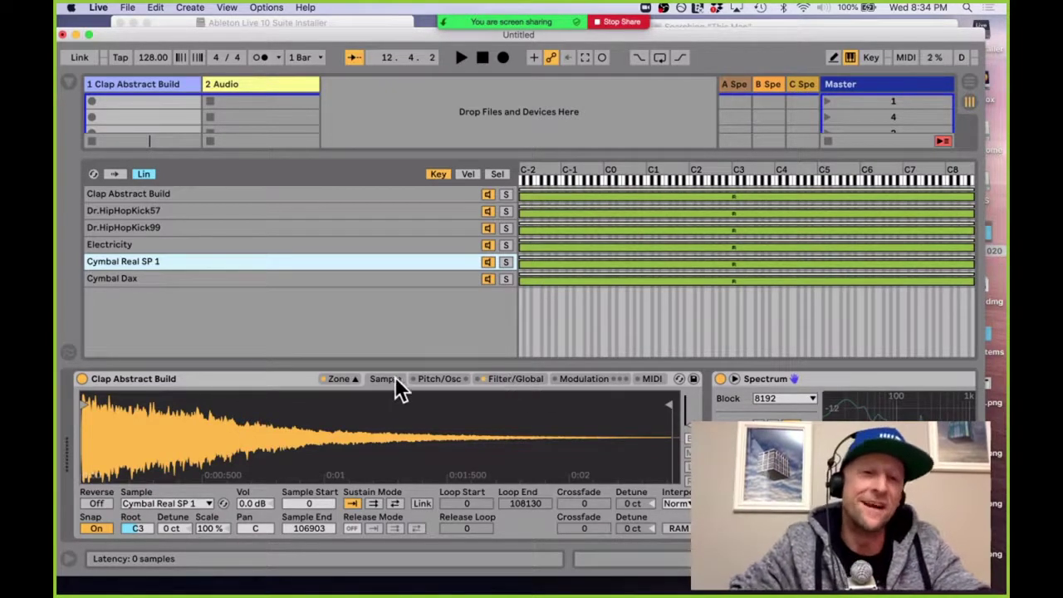
# Step: Enable the Sampler's modulation oscillator with a Tri waveform at -21 dB volume, and play a note
pyautogui.click(442, 377)
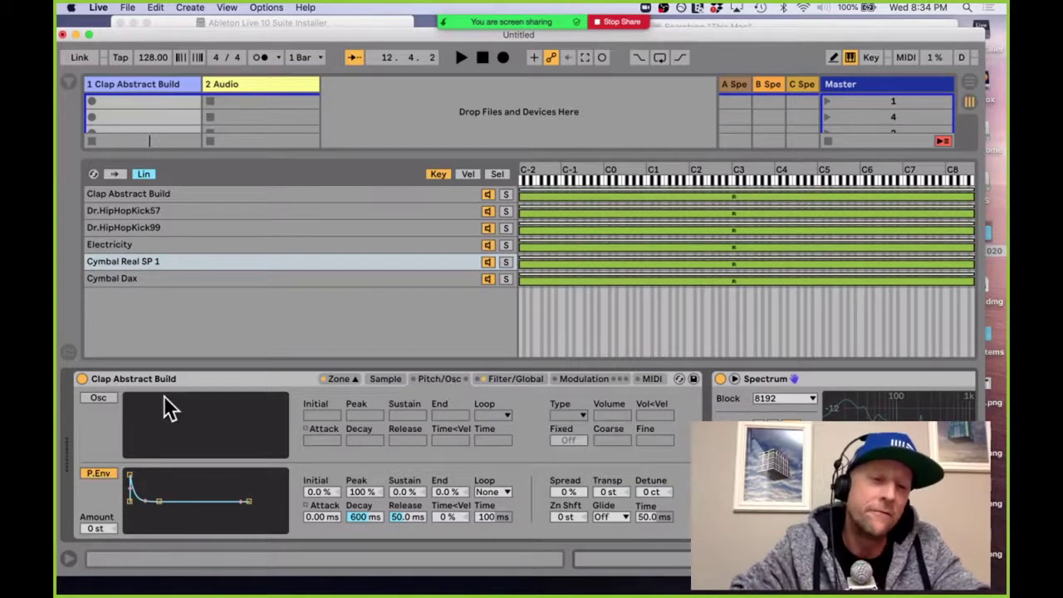
pyautogui.click(97, 398)
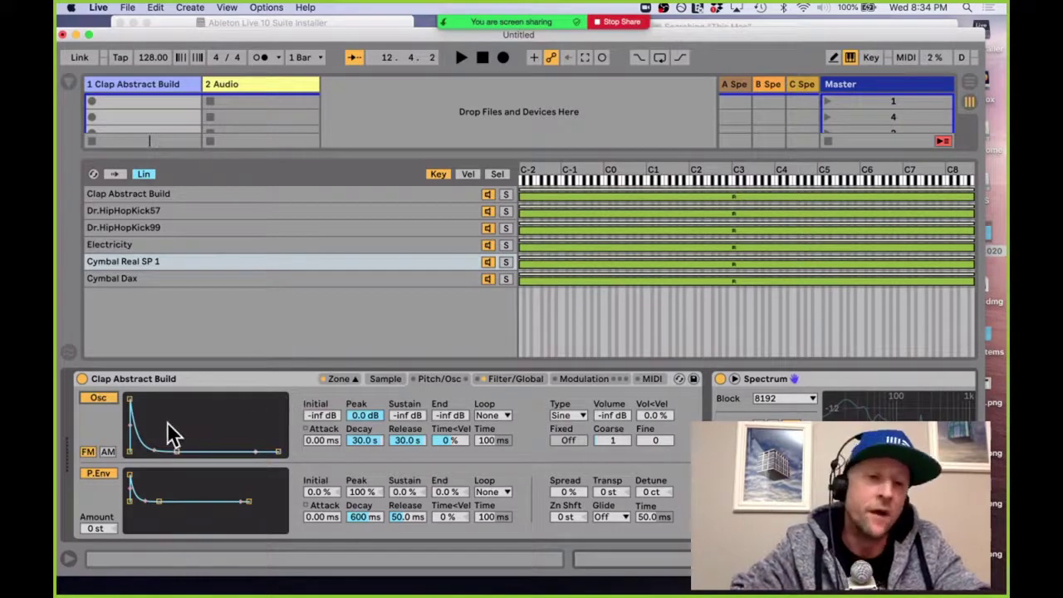
pyautogui.moveTo(130, 400)
pyautogui.mouseDown()
pyautogui.moveTo(177, 400)
pyautogui.moveTo(130, 400)
pyautogui.mouseUp()
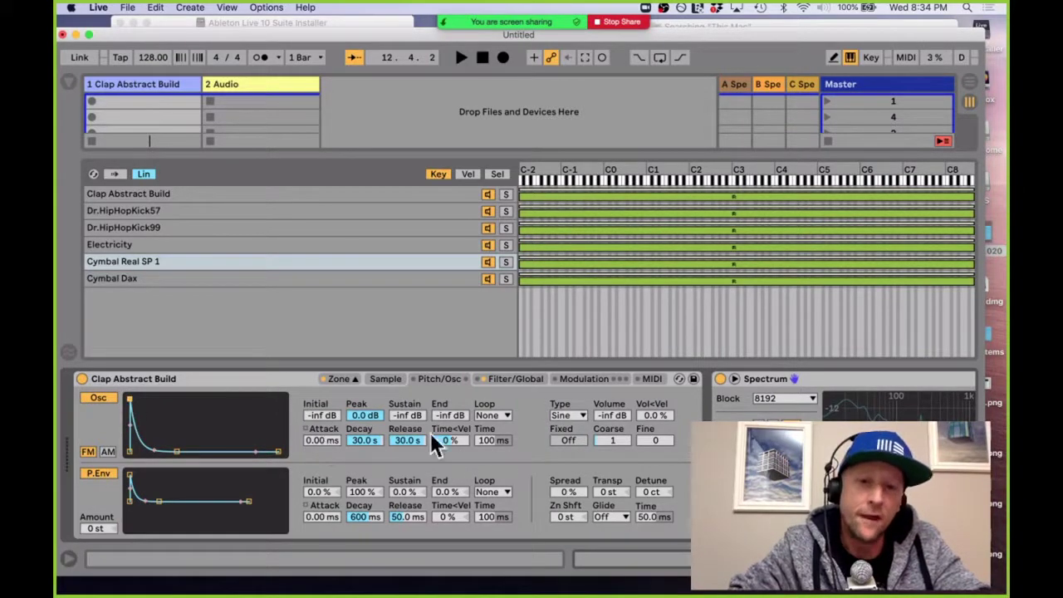
pyautogui.click(574, 409)
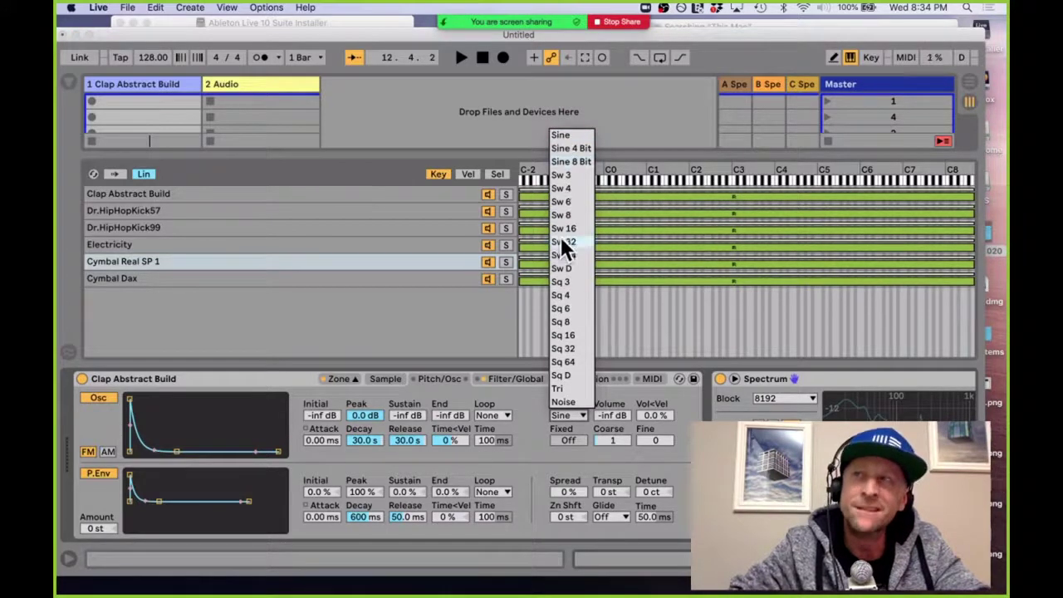
pyautogui.click(563, 388)
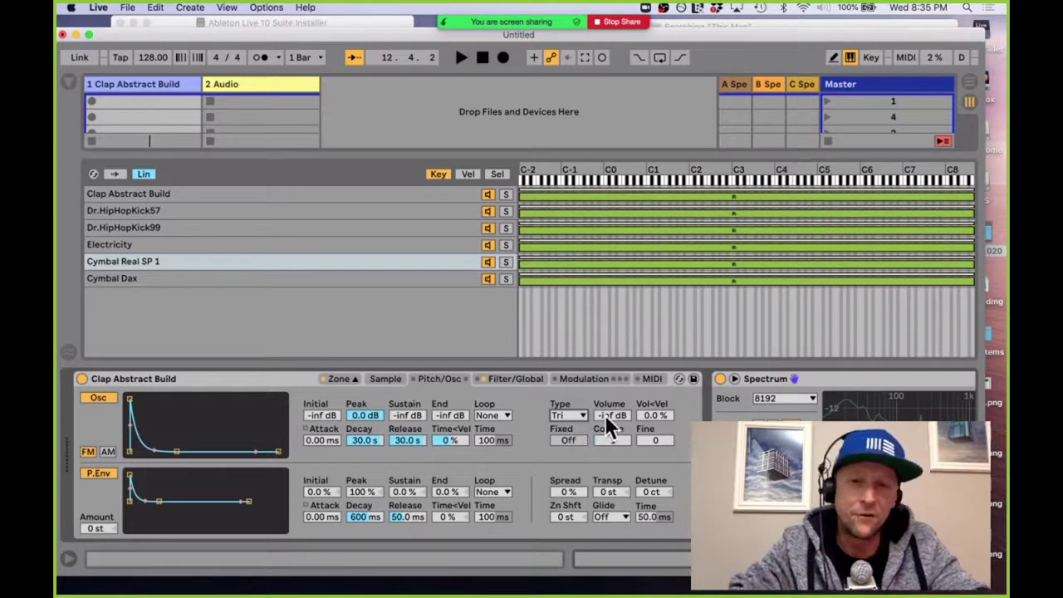
pyautogui.moveTo(608, 413); pyautogui.dragTo(609, 386)
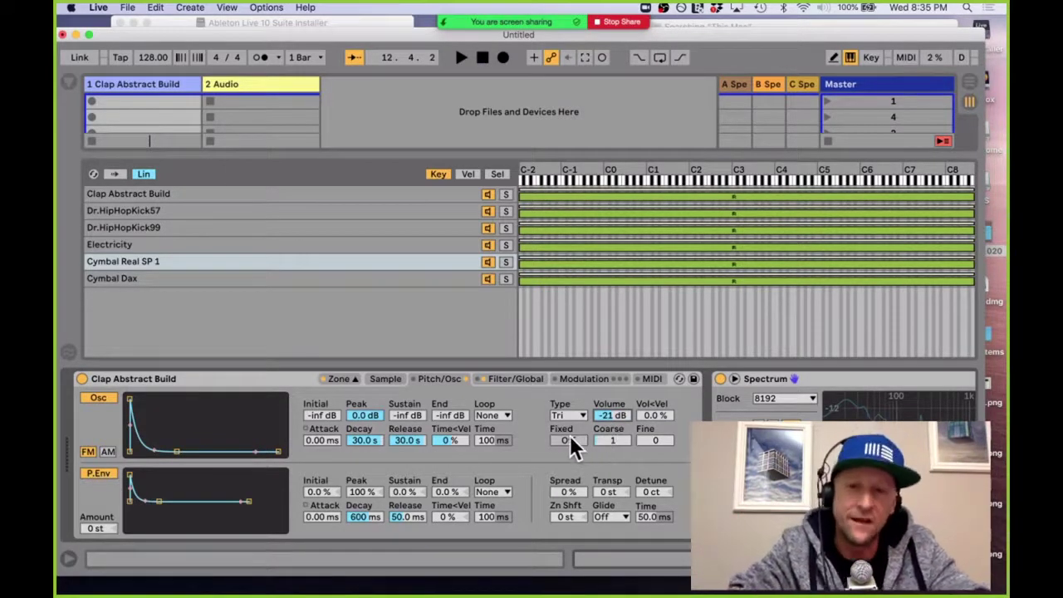
pyautogui.press('a')
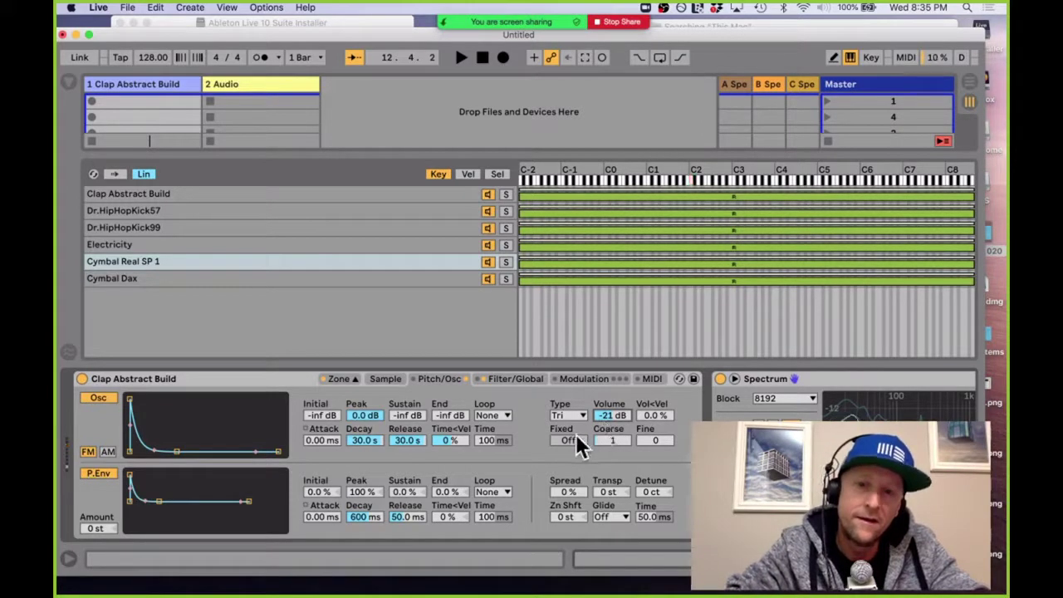
# Step: Give the modulation oscillator a fixed frequency of 54.2 Hz, playing a note to hear it
pyautogui.click(578, 439)
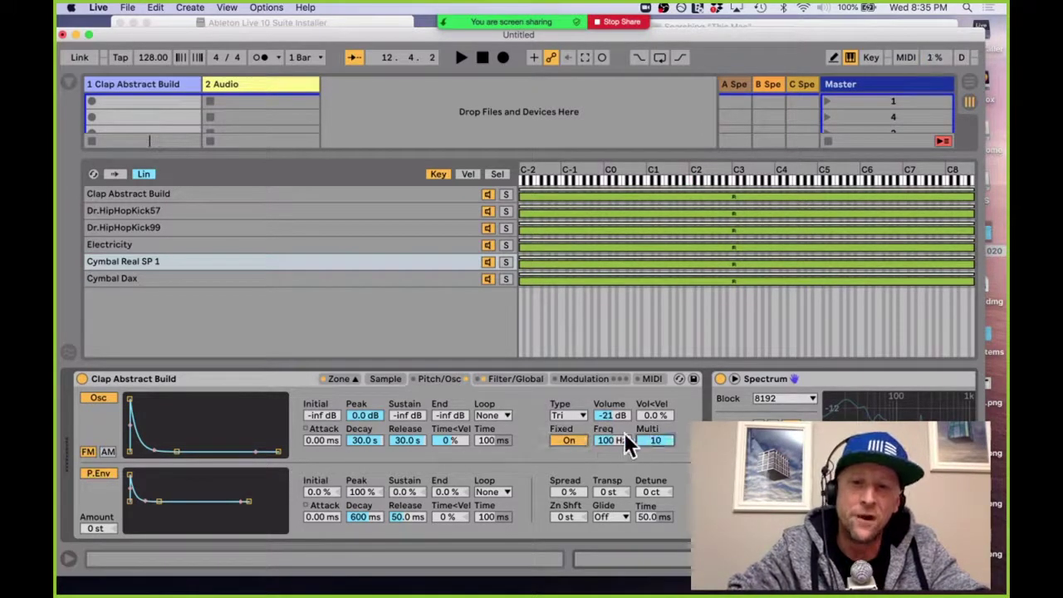
pyautogui.press('a')
pyautogui.moveTo(617, 439); pyautogui.dragTo(612, 417)
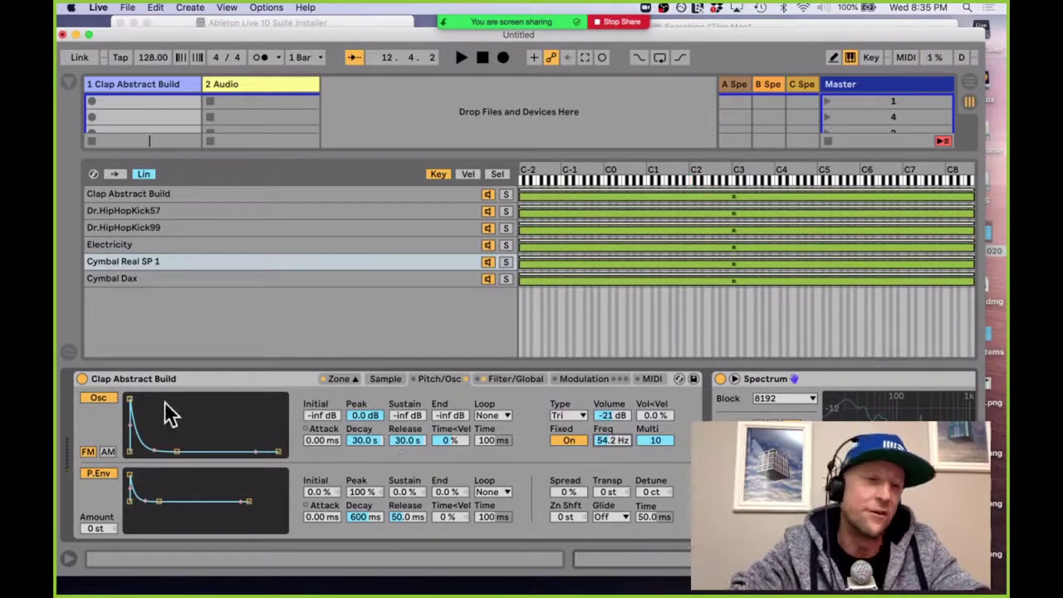
# Step: Shape the oscillator envelope to 16.1 s attack, 584 ms decay and -36 dB sustain, with its loop mode set to Trigger
pyautogui.moveTo(131, 398); pyautogui.dragTo(181, 397)
pyautogui.moveTo(227, 451); pyautogui.dragTo(209, 438)
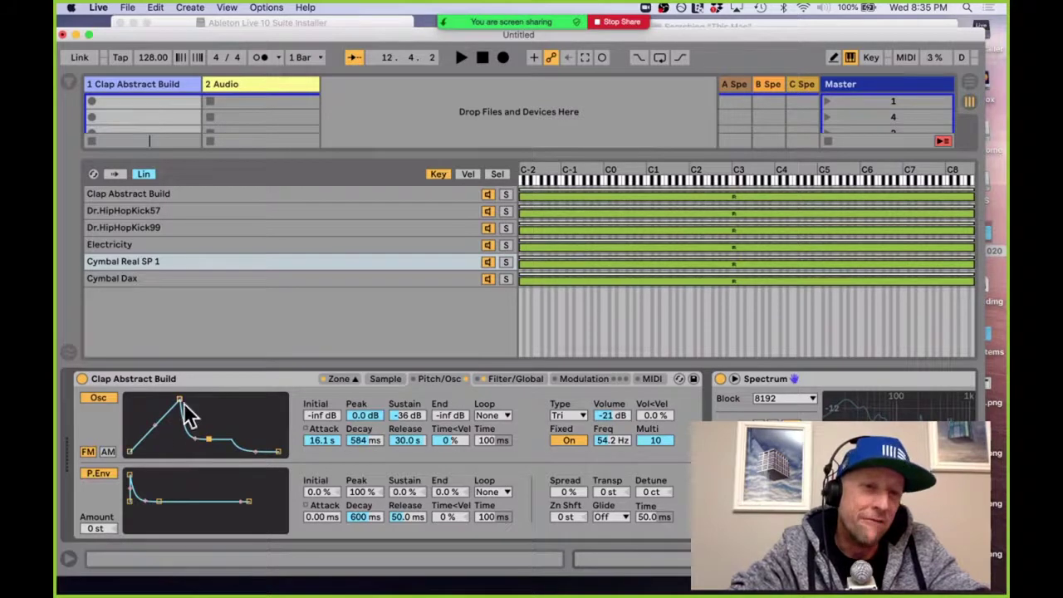
pyautogui.click(491, 417)
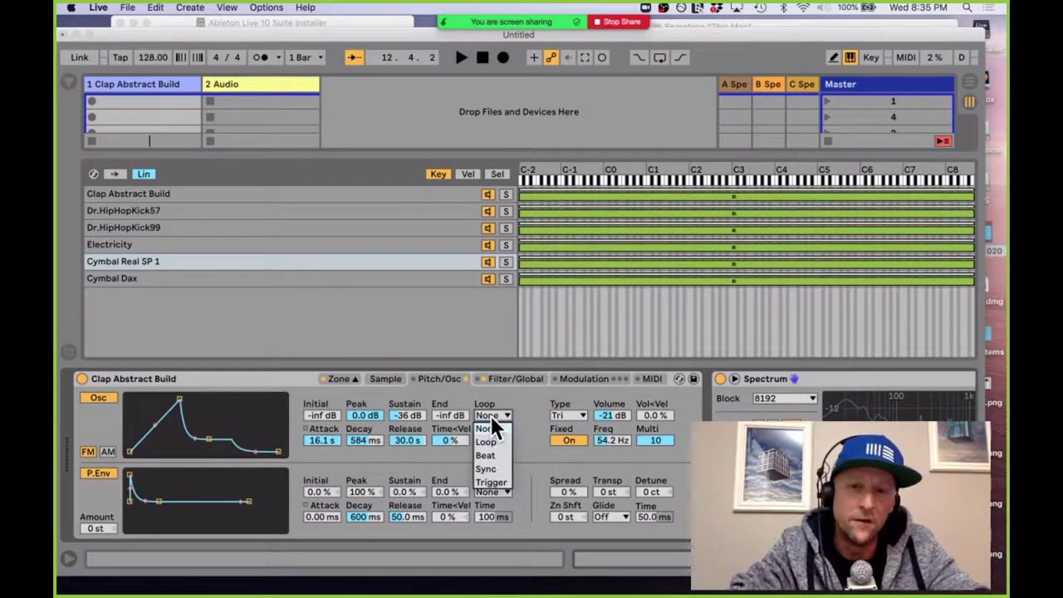
pyautogui.click(491, 481)
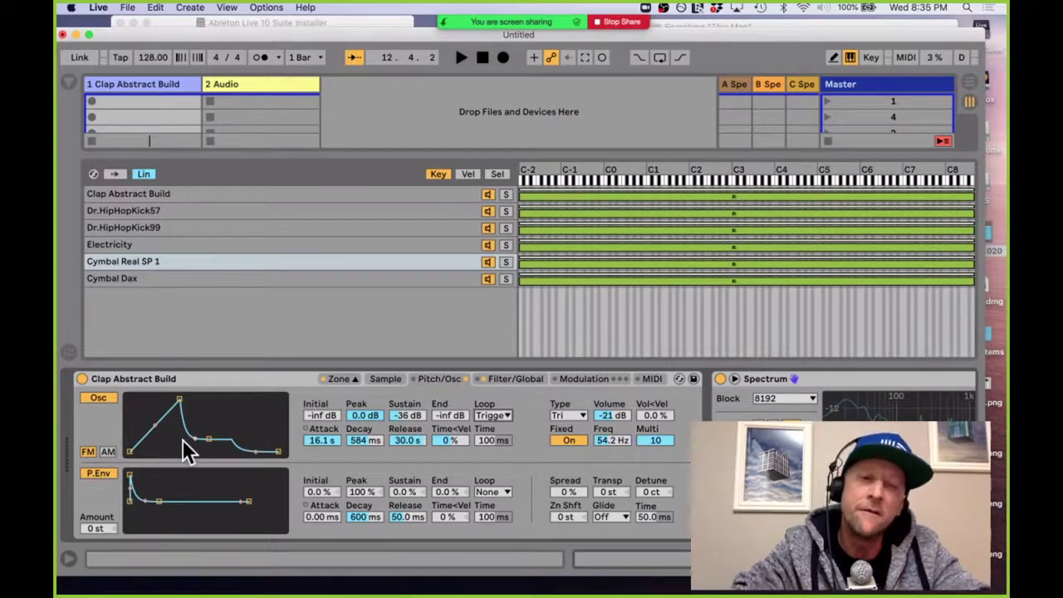
# Step: Set the volume envelope's loop mode to Trigger, with a 5.92 s decay and -inf dB sustain
pyautogui.click(508, 381)
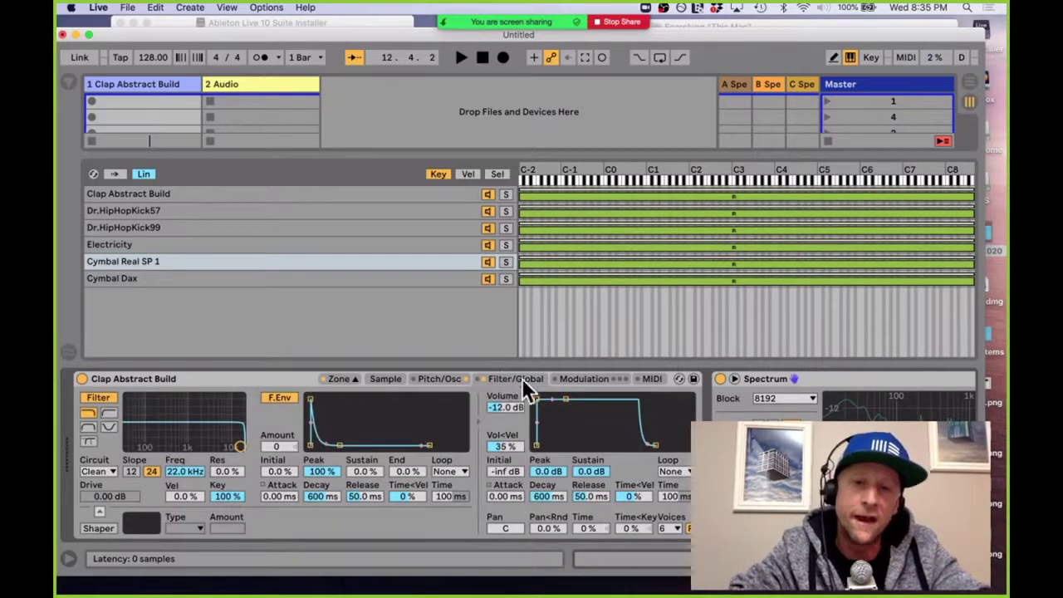
pyautogui.click(672, 472)
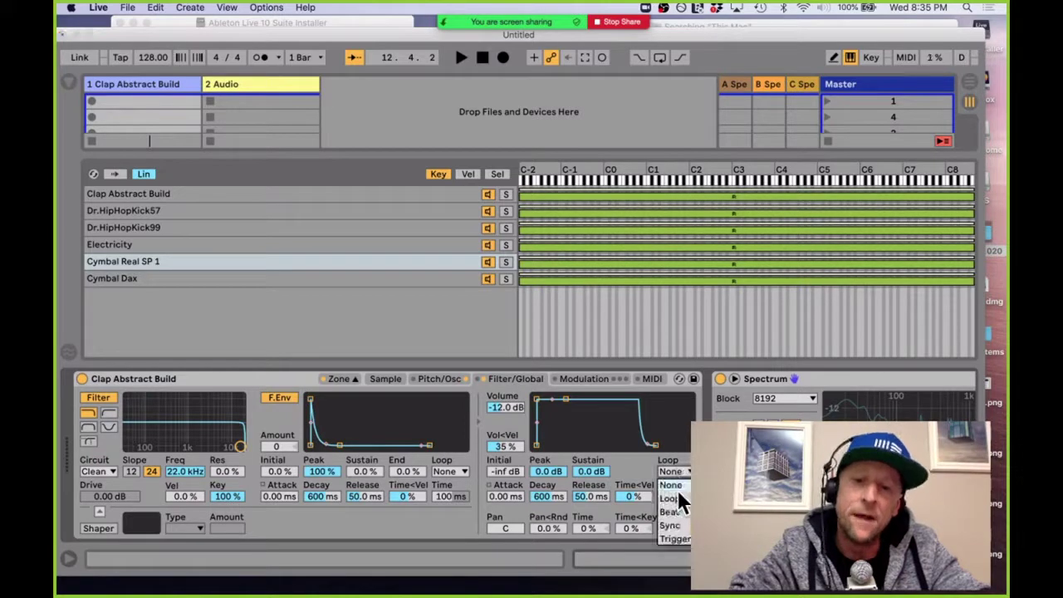
pyautogui.click(677, 537)
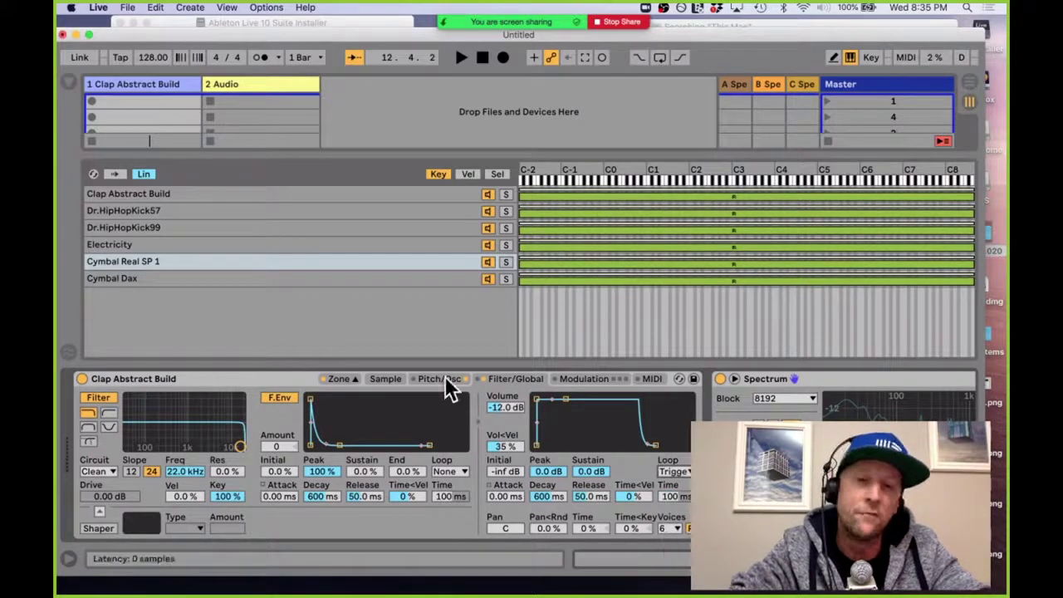
pyautogui.moveTo(570, 405); pyautogui.dragTo(576, 444)
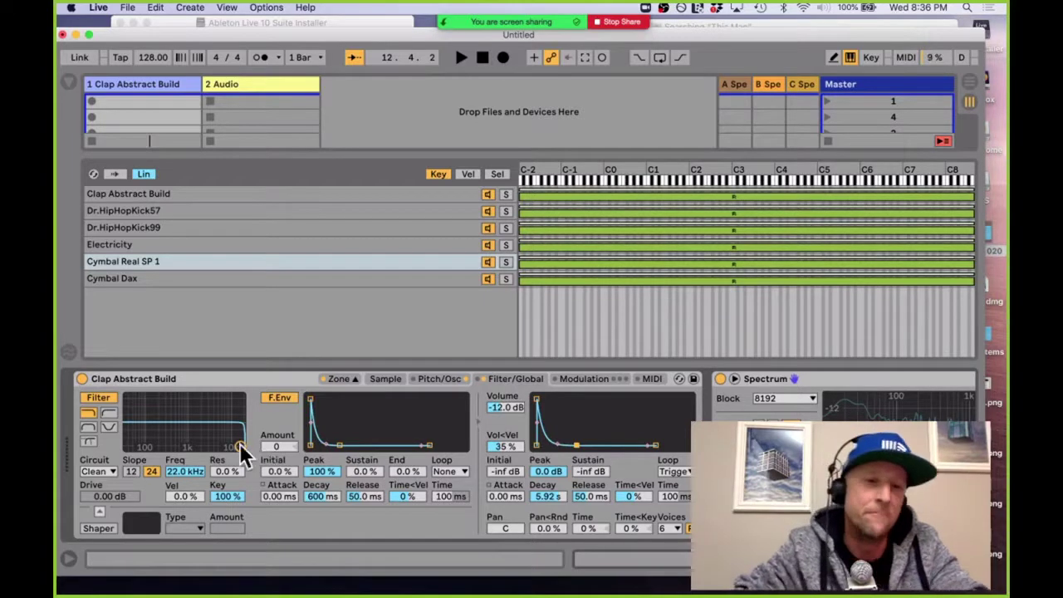
# Step: Set the filter to 271 Hz with 66% resonance, then switch it to the morph type and sweep its Morph amount
pyautogui.moveTo(236, 440); pyautogui.dragTo(164, 422)
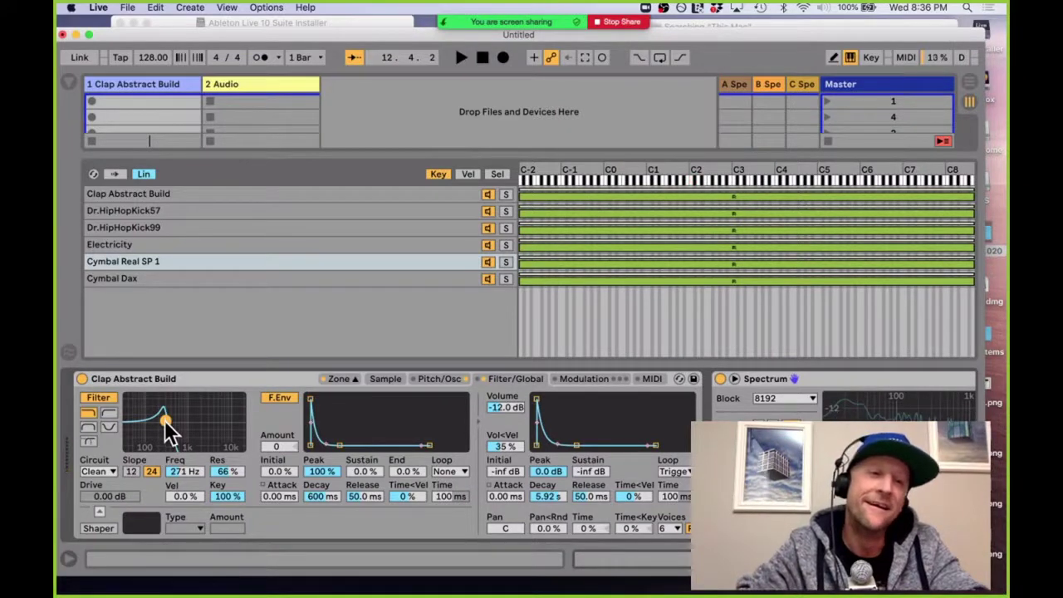
pyautogui.click(87, 441)
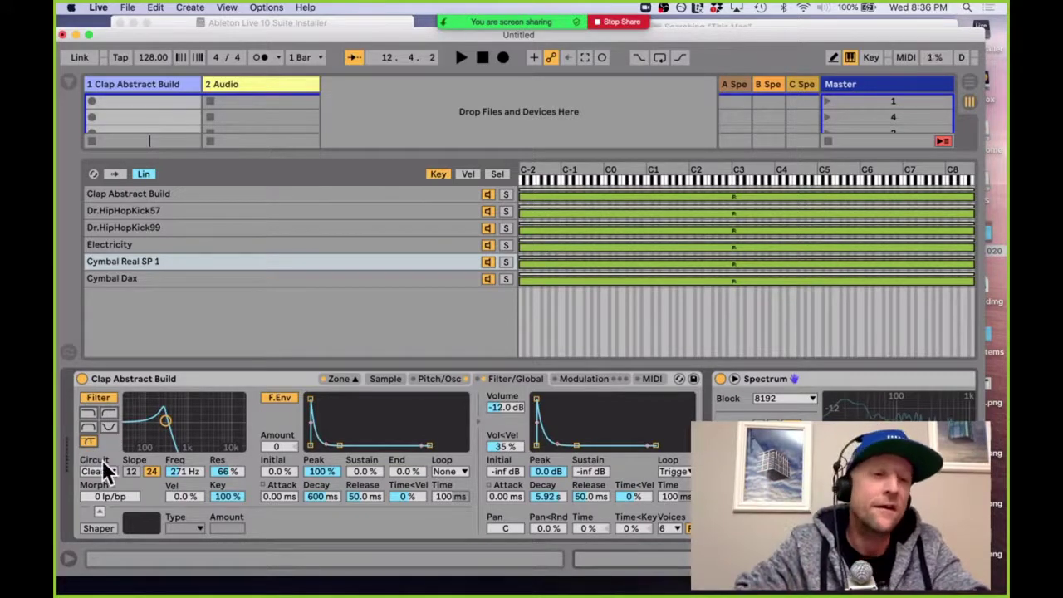
pyautogui.moveTo(113, 493); pyautogui.dragTo(113, 441)
pyautogui.moveTo(120, 497)
pyautogui.mouseDown()
pyautogui.moveTo(120, 453)
pyautogui.moveTo(120, 502)
pyautogui.moveTo(110, 466)
pyautogui.moveTo(116, 504)
pyautogui.mouseUp()
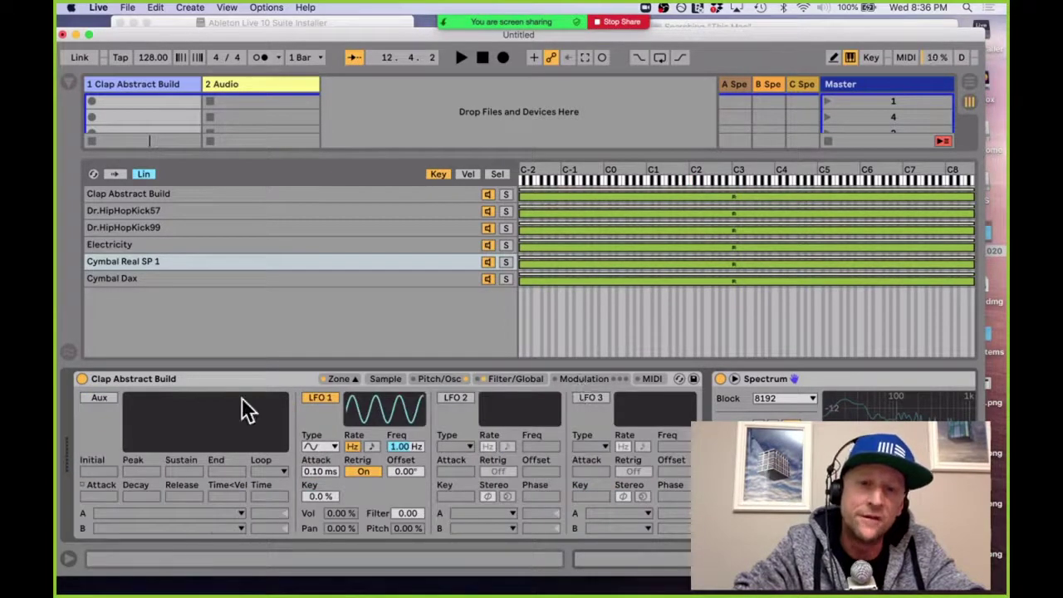
# Step: Enable the Aux envelope with destination A set to Filter Morph and its loop mode set to Trigger
pyautogui.click(98, 399)
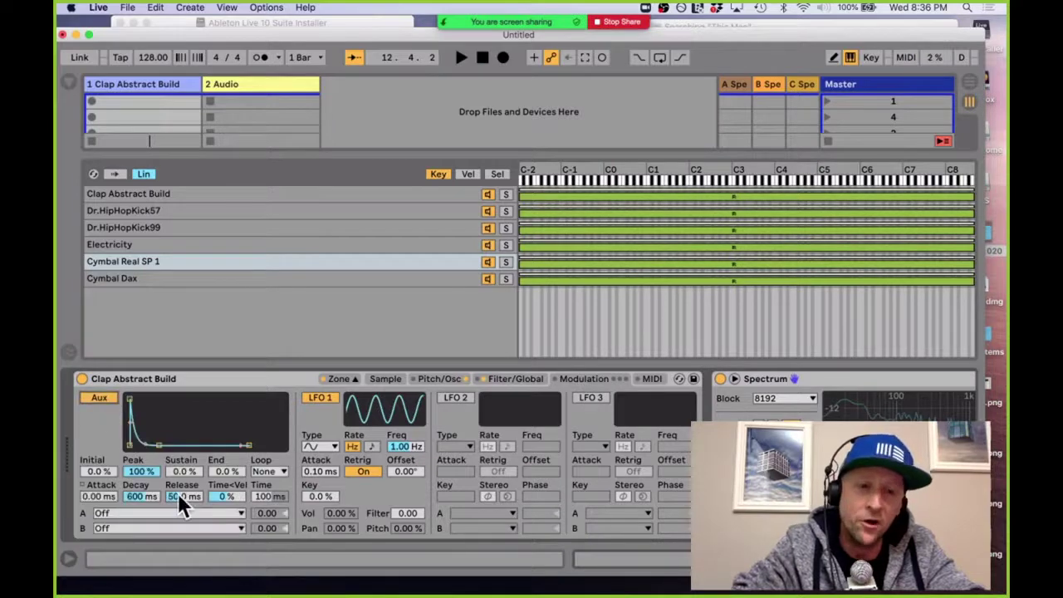
pyautogui.click(219, 512)
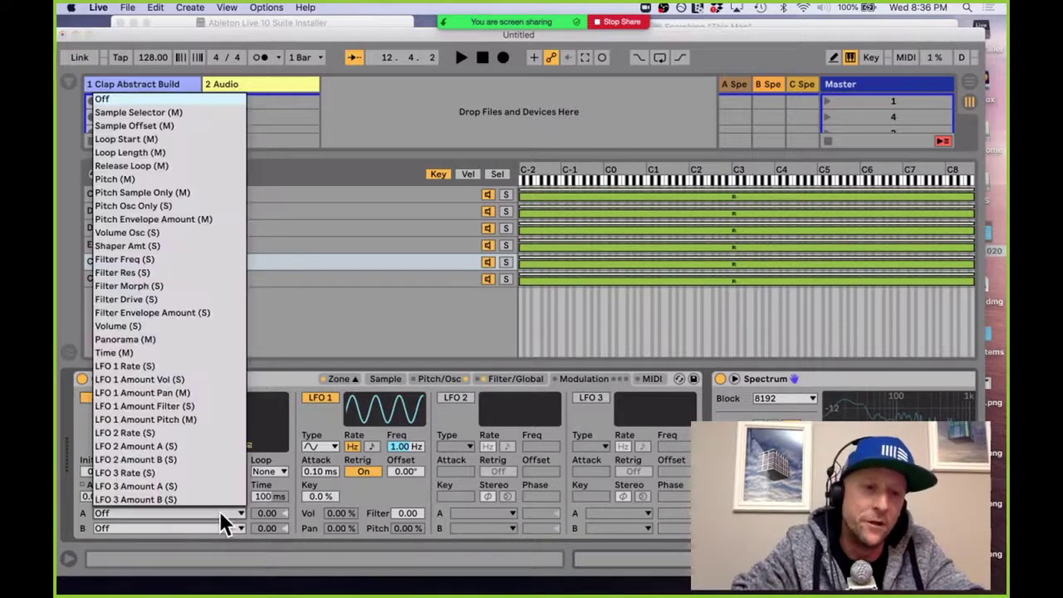
pyautogui.click(184, 286)
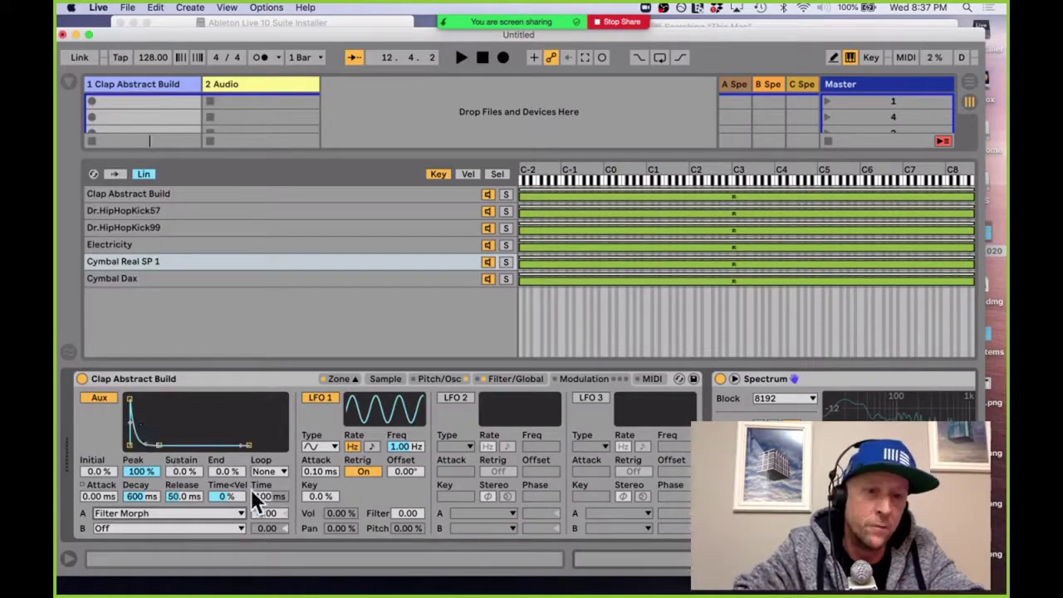
pyautogui.click(275, 473)
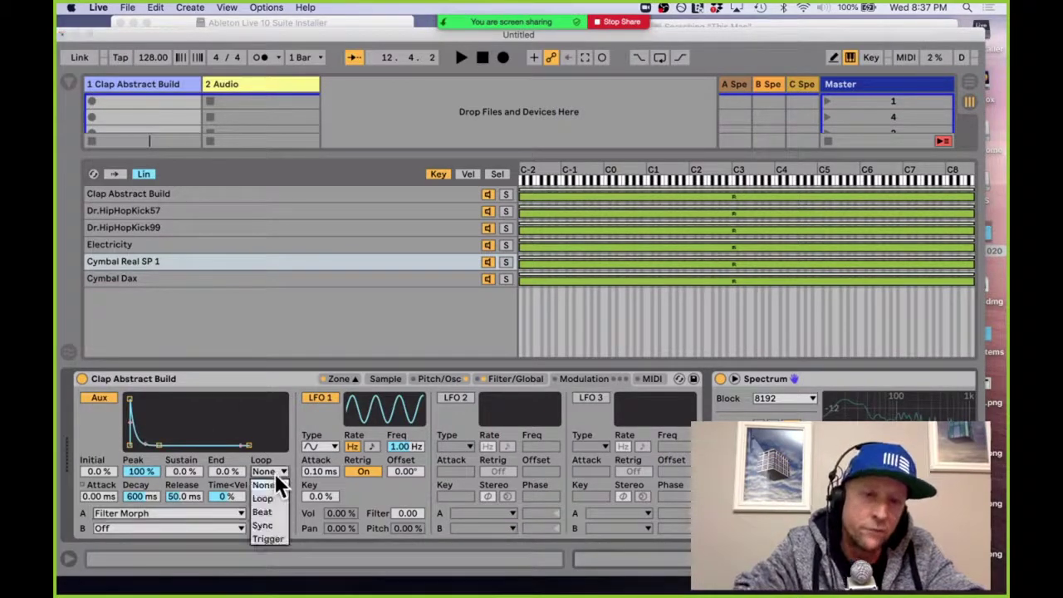
pyautogui.click(275, 538)
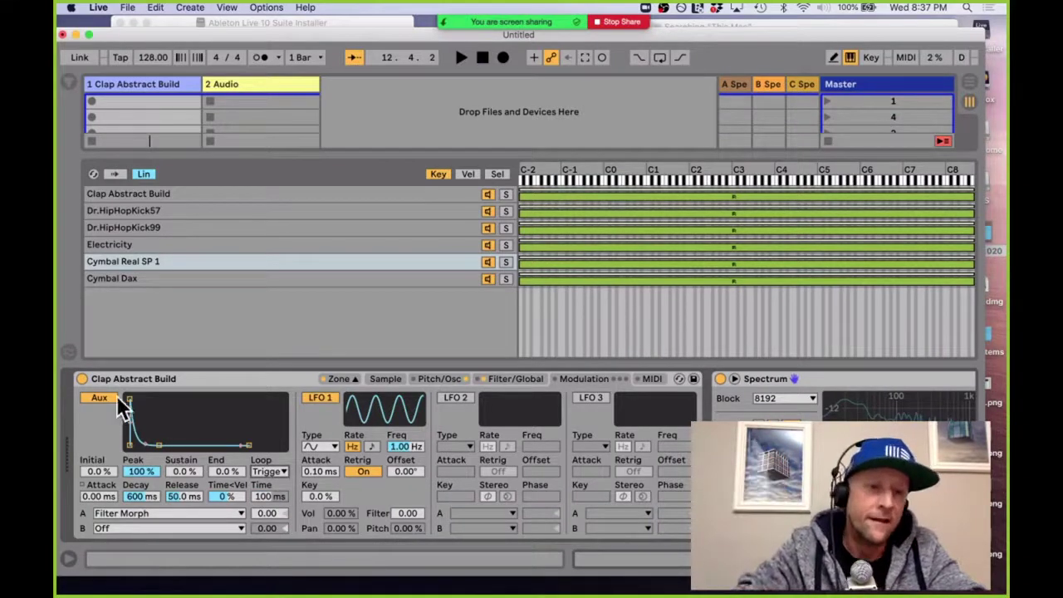
# Step: Set the Filter Morph modulation amount to 83.08 and the Aux envelope to 805 ms attack, 8.71 s decay, 48% sustain, 2.25 s release and 85% end
pyautogui.moveTo(128, 397); pyautogui.dragTo(165, 395)
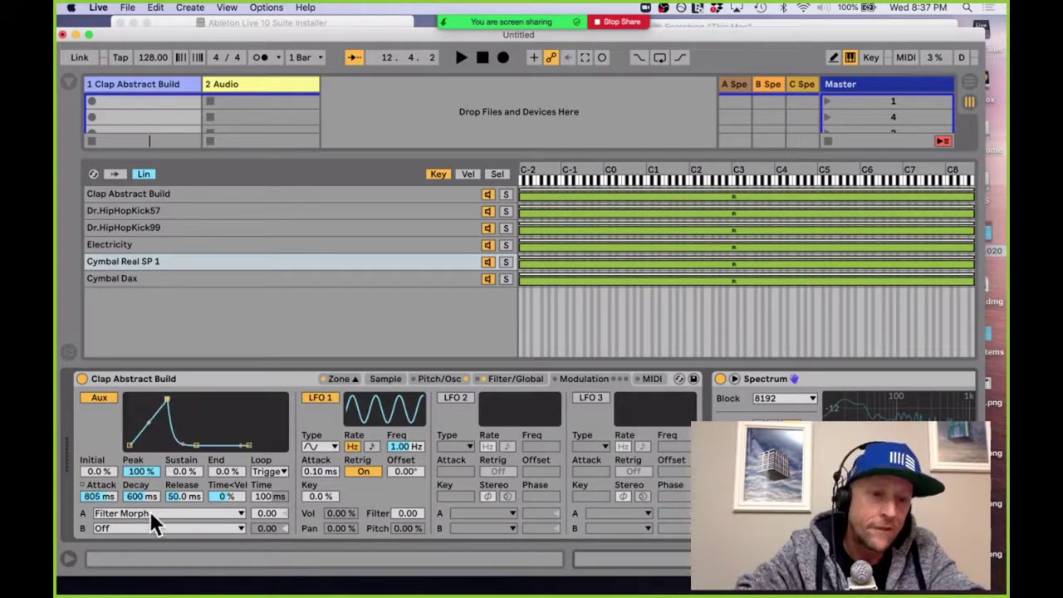
pyautogui.moveTo(267, 513); pyautogui.dragTo(268, 406)
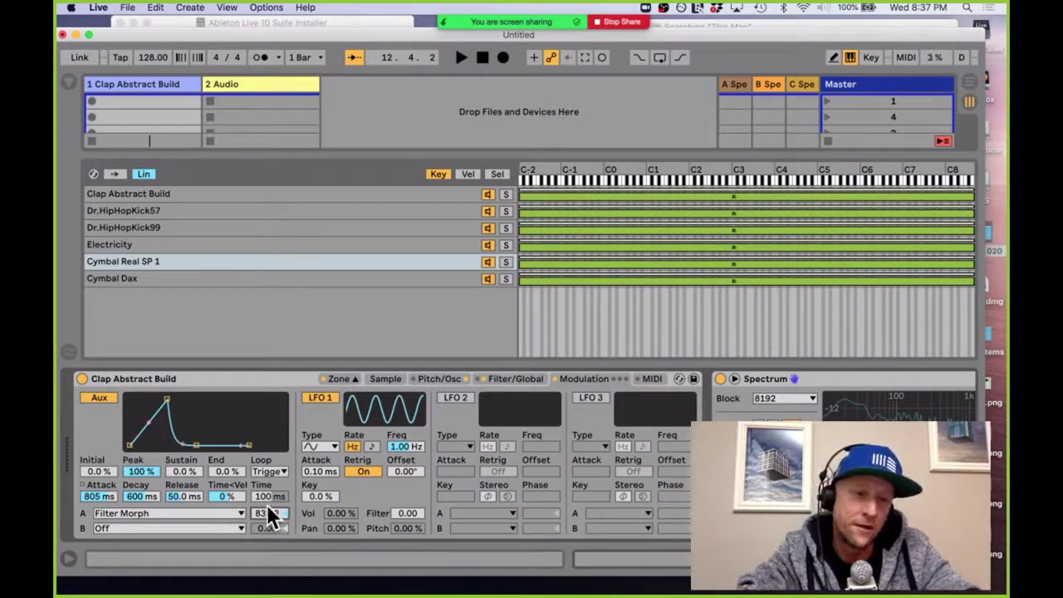
pyautogui.moveTo(196, 445); pyautogui.dragTo(209, 425)
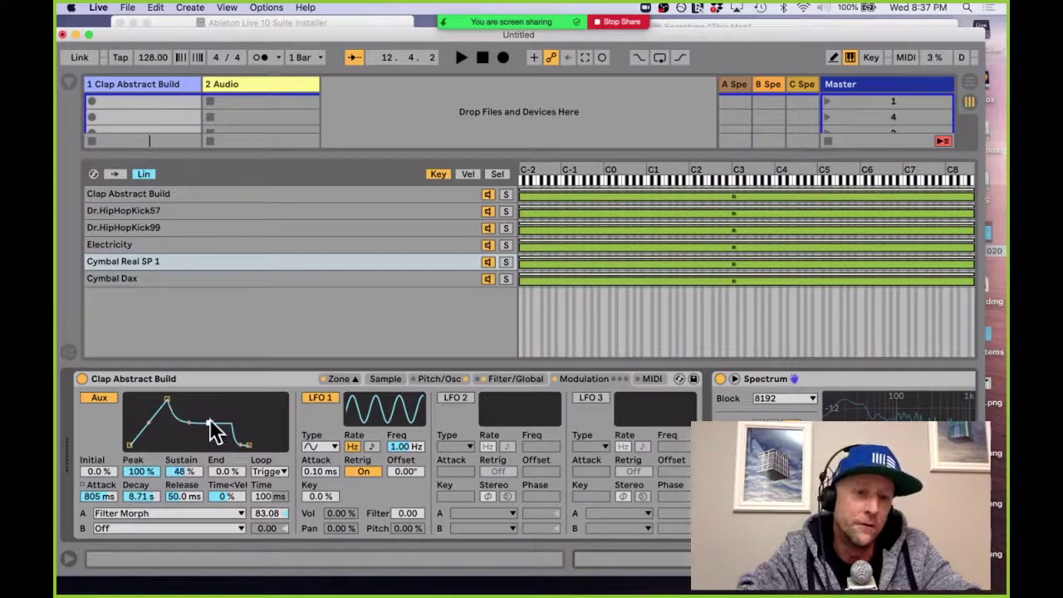
pyautogui.moveTo(253, 451); pyautogui.dragTo(265, 406)
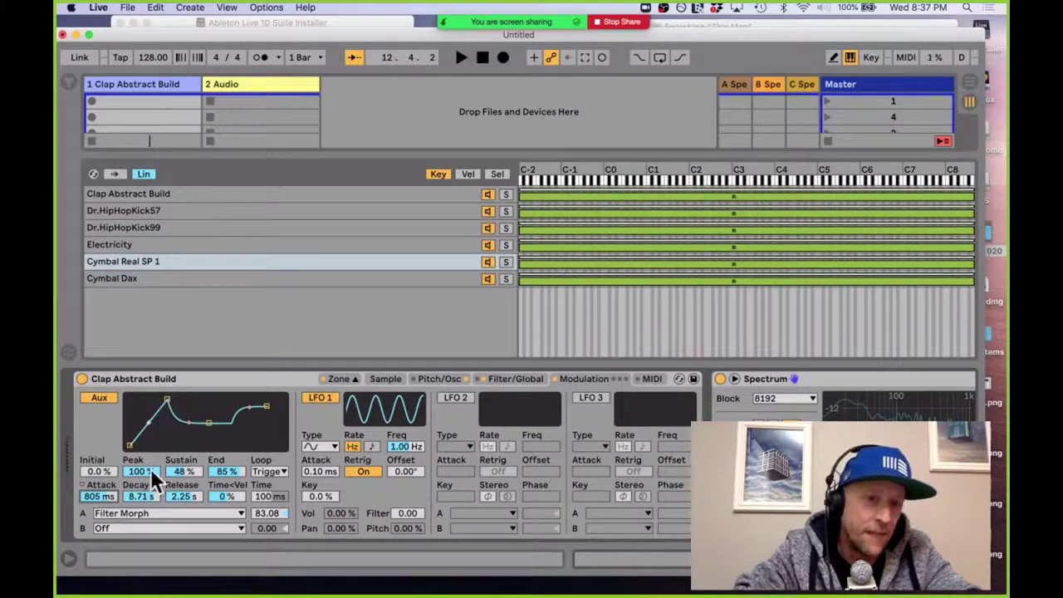
# Step: Reshape the Aux envelope to 117 ms attack, 1.37 s decay, 38% sustain, 4.88 s release and 0% end, with a -65% attack slope
pyautogui.moveTo(212, 432); pyautogui.dragTo(200, 436)
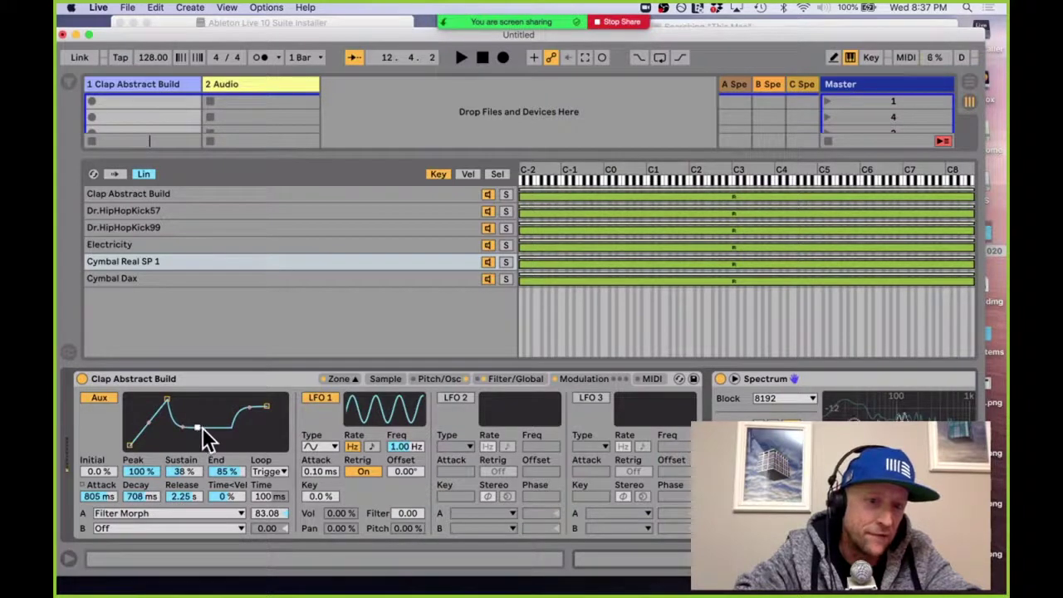
pyautogui.moveTo(166, 398); pyautogui.dragTo(158, 400)
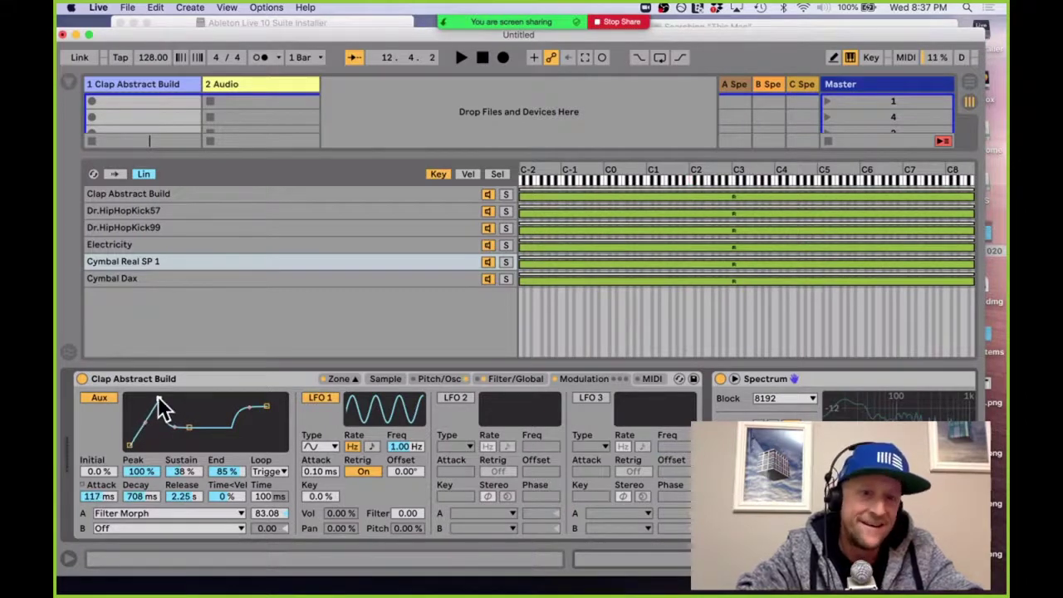
pyautogui.moveTo(266, 406); pyautogui.dragTo(270, 446)
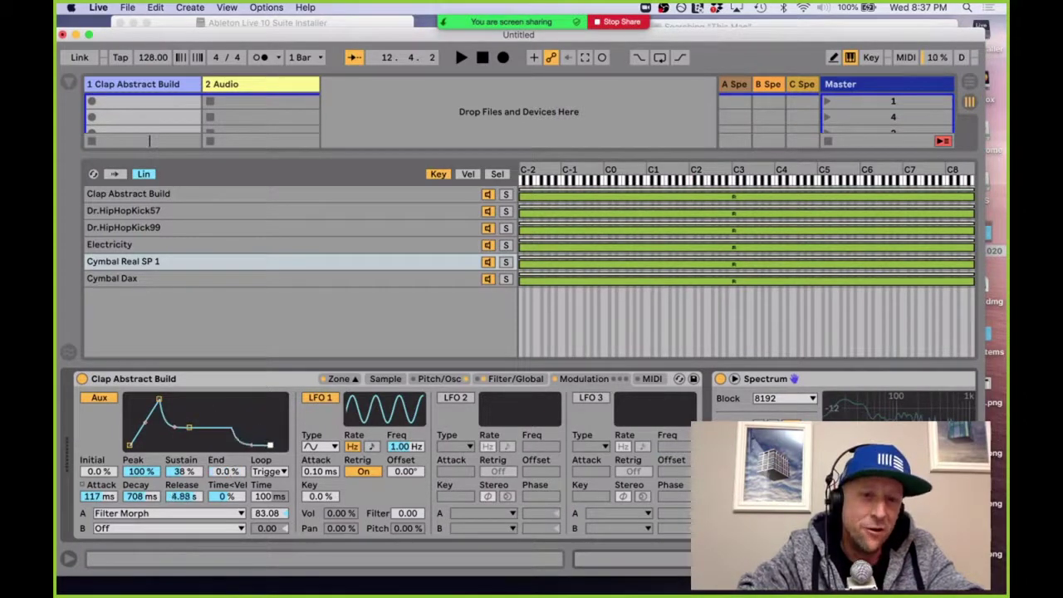
pyautogui.moveTo(149, 494); pyautogui.dragTo(149, 467)
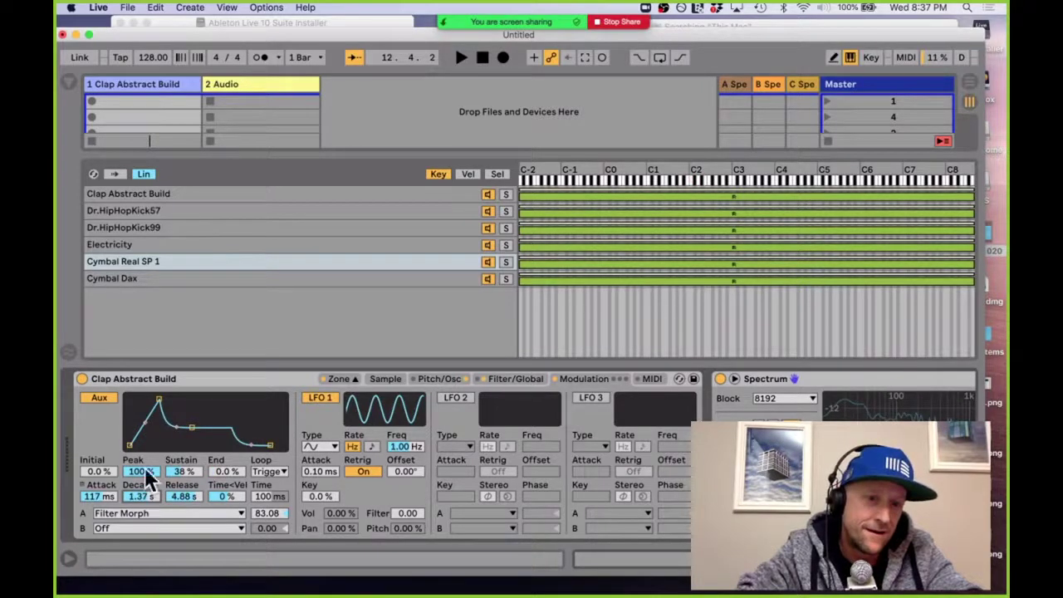
pyautogui.click(83, 484)
pyautogui.moveTo(97, 495); pyautogui.dragTo(97, 508)
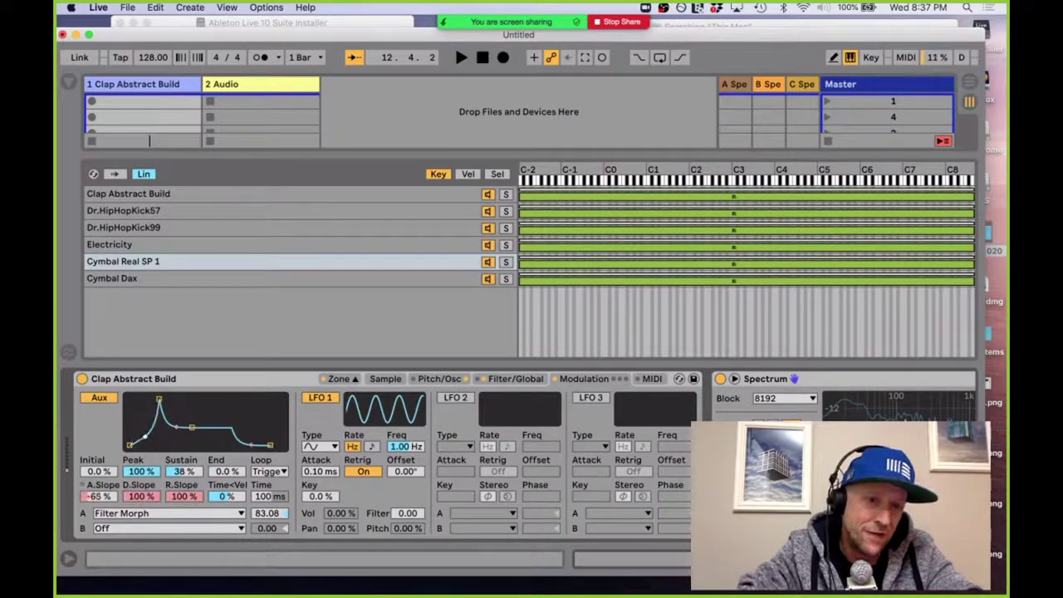
# Step: Reshape the Aux envelope to 98% peak, 424 ms attack, 4.02 s decay and 21% sustain, with a Filter Morph amount of 77.86
pyautogui.moveTo(159, 399); pyautogui.dragTo(155, 376)
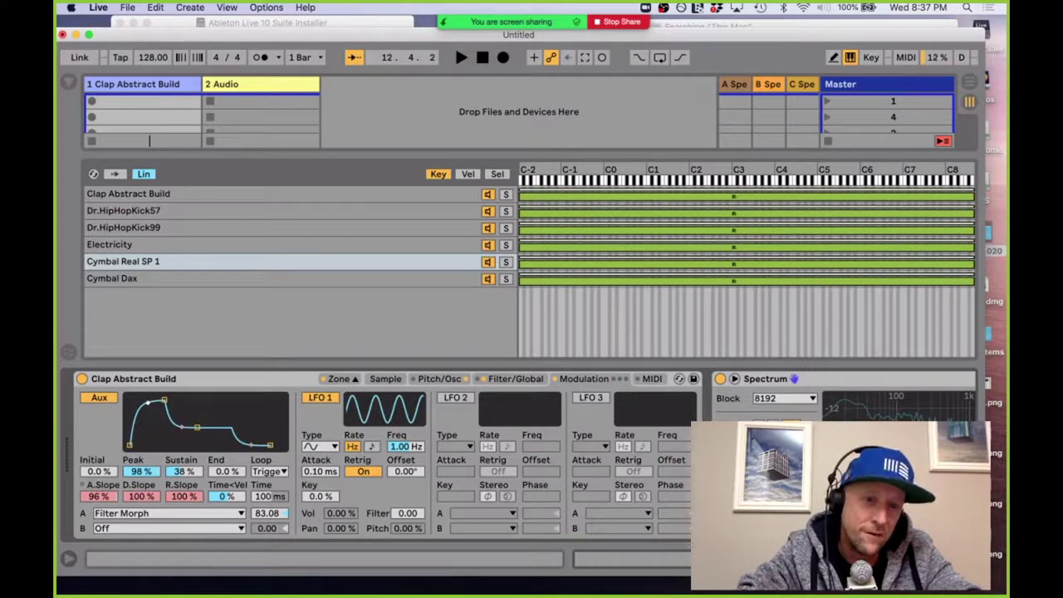
pyautogui.moveTo(197, 427); pyautogui.dragTo(188, 418)
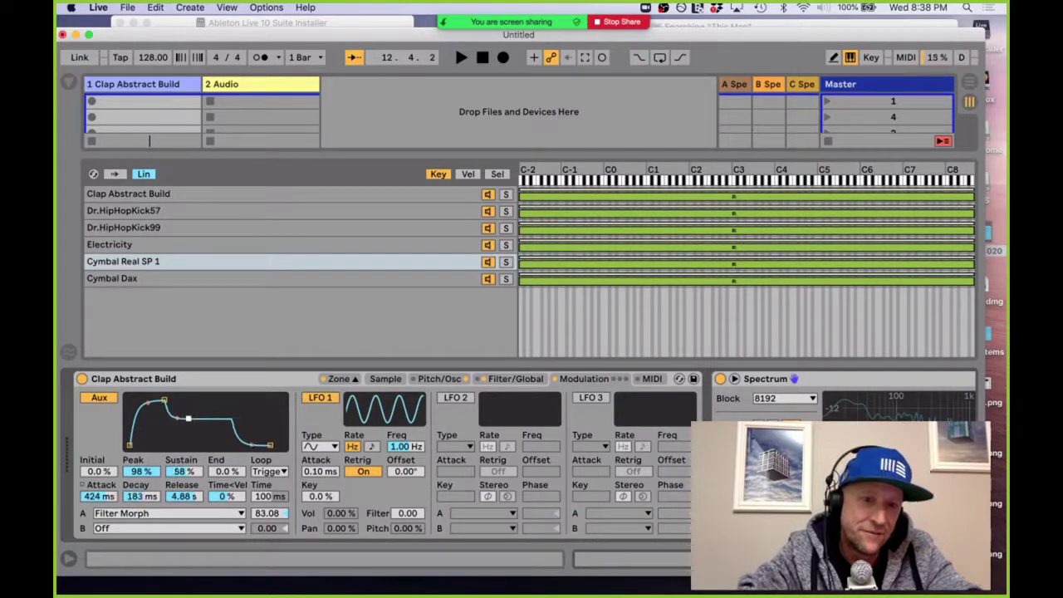
pyautogui.moveTo(259, 514); pyautogui.dragTo(264, 519)
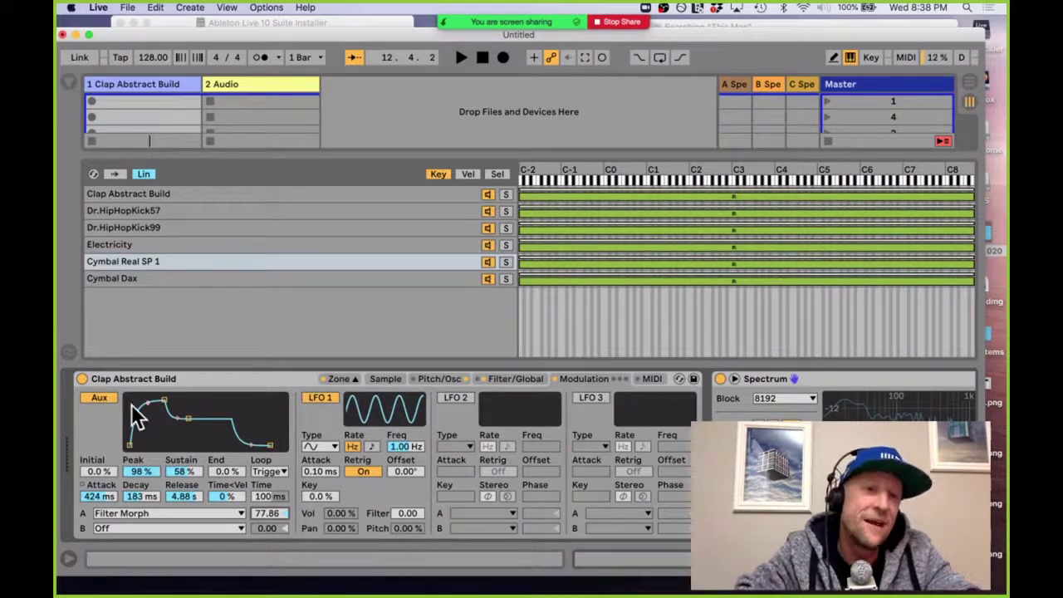
pyautogui.moveTo(154, 407); pyautogui.dragTo(202, 435)
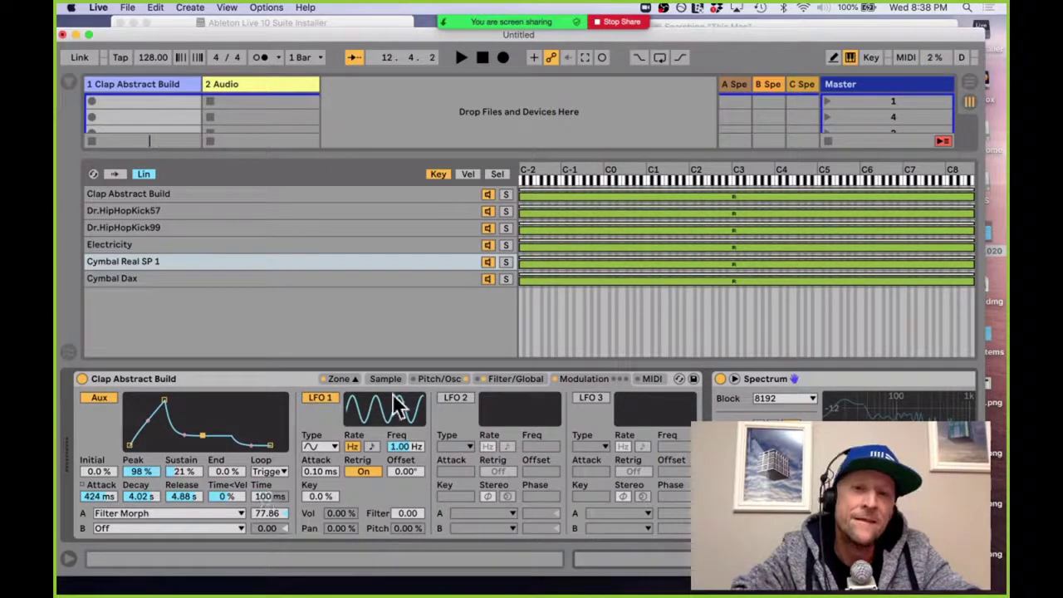
# Step: Enable the filter's Shaper with the Soft type and set its amount to 28.0
pyautogui.click(517, 382)
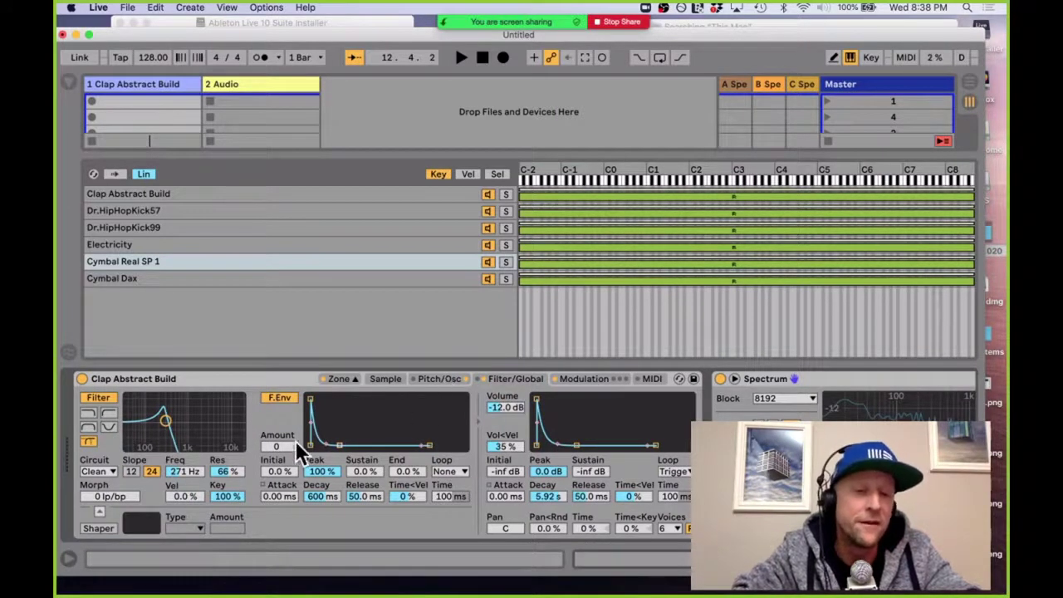
pyautogui.click(98, 528)
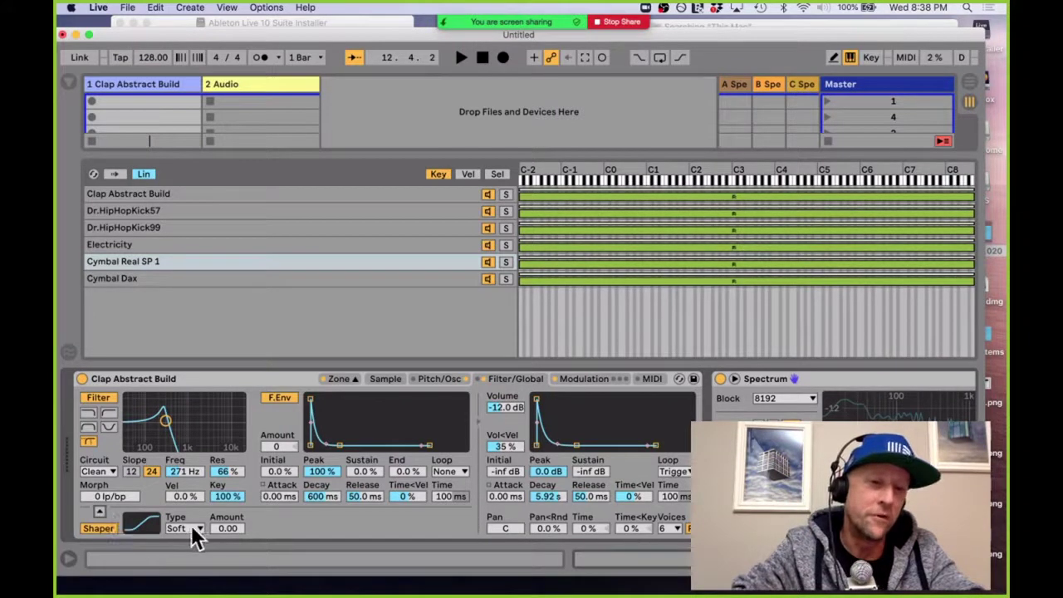
pyautogui.moveTo(227, 529)
pyautogui.mouseDown()
pyautogui.moveTo(227, 515)
pyautogui.moveTo(224, 528)
pyautogui.mouseUp()
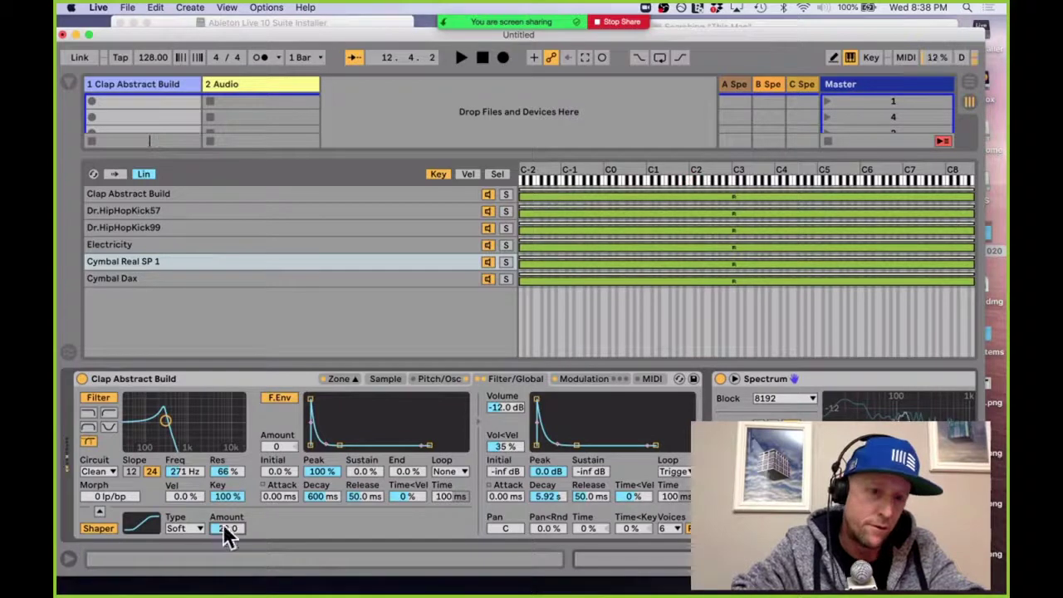
# Step: Set the filter envelope to Trigger loop mode, 96% peak, 145 ms attack, 708 ms decay, 35% sustain and an amount of 38
pyautogui.click(306, 413)
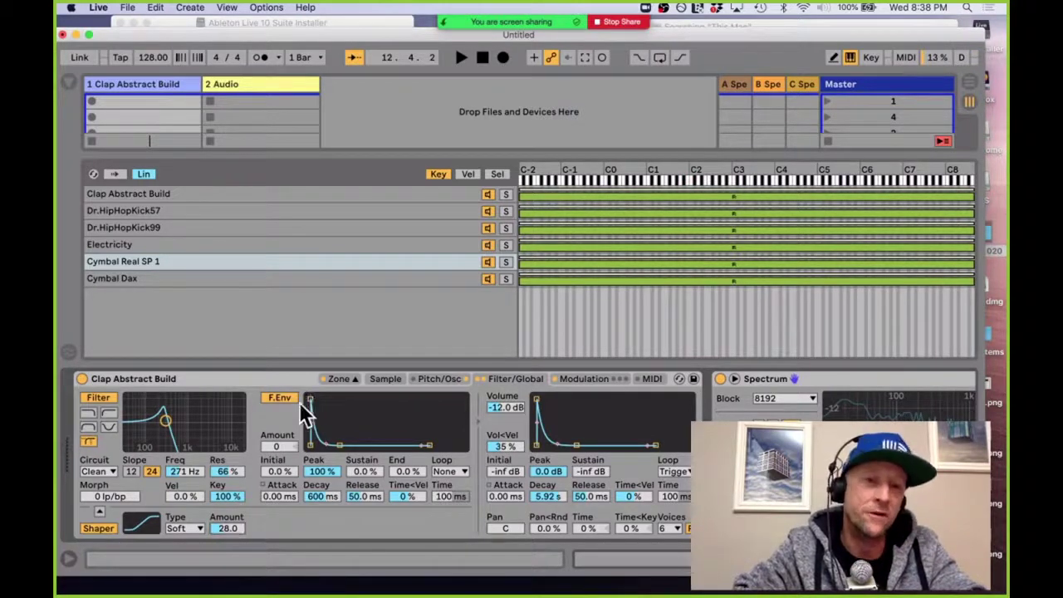
pyautogui.click(448, 470)
pyautogui.click(448, 538)
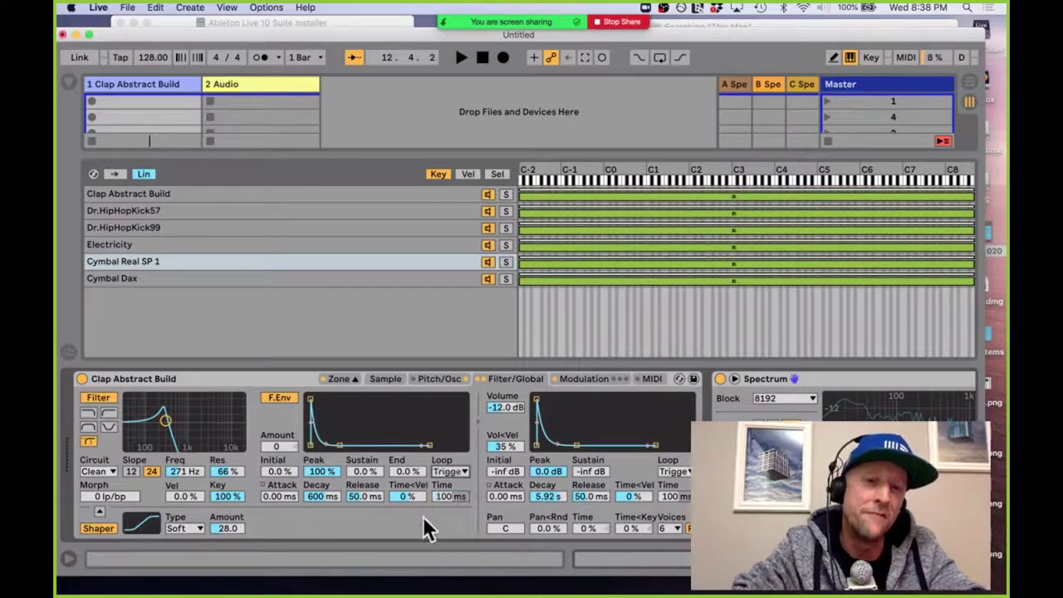
pyautogui.moveTo(310, 400); pyautogui.dragTo(340, 403)
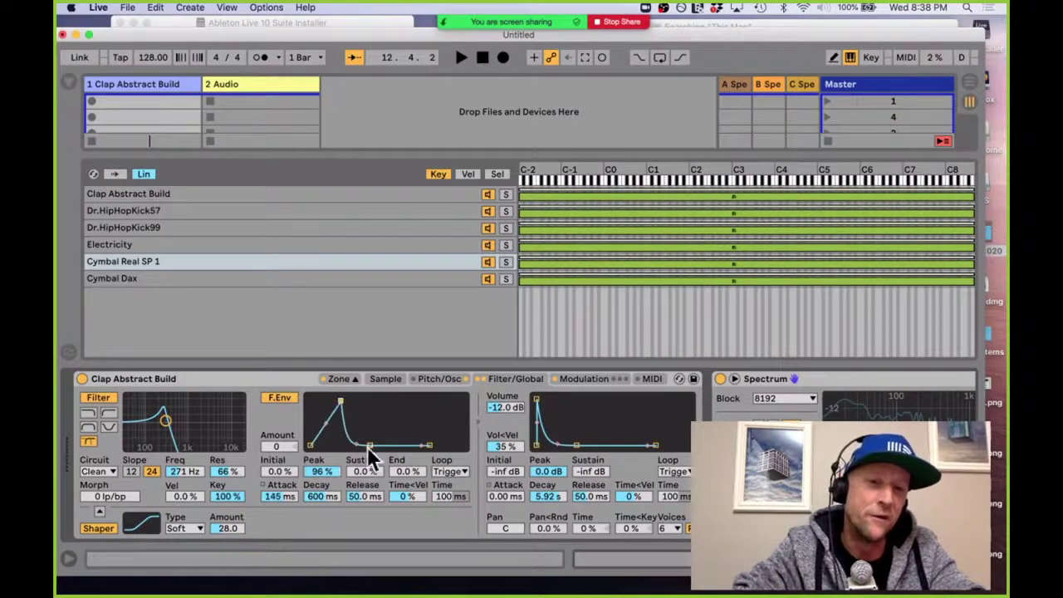
pyautogui.moveTo(375, 446); pyautogui.dragTo(370, 428)
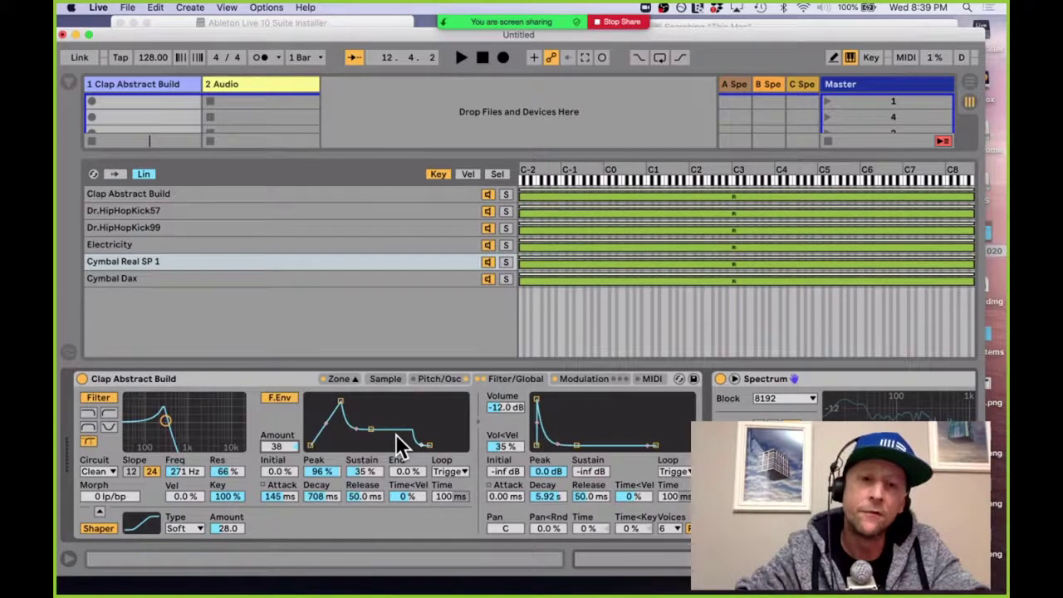
# Step: Enable LFO 3 with the random stepped waveform and set its frequency to 0.01 Hz
pyautogui.click(585, 378)
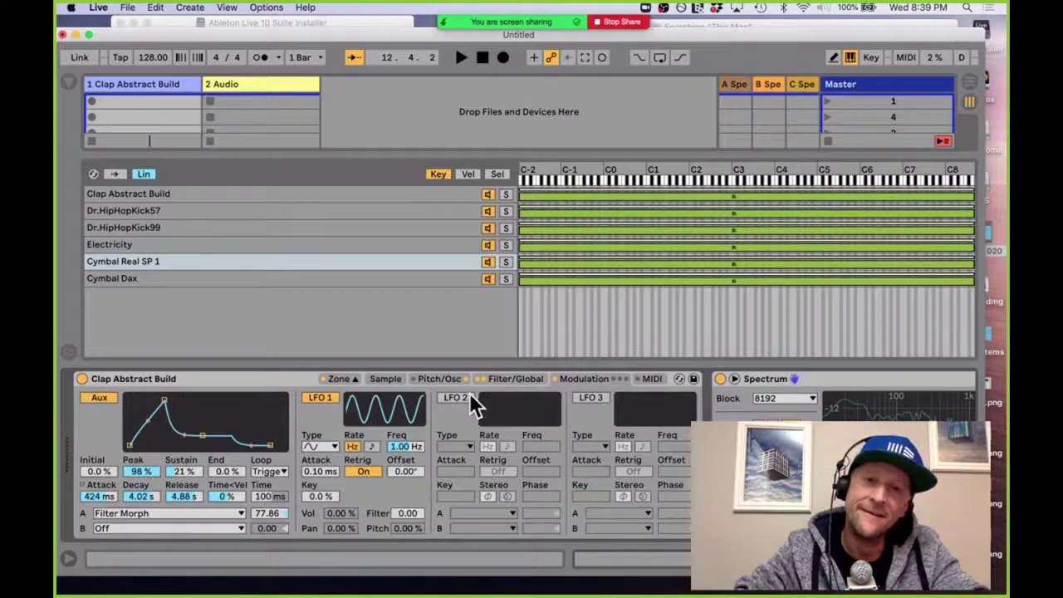
pyautogui.click(591, 398)
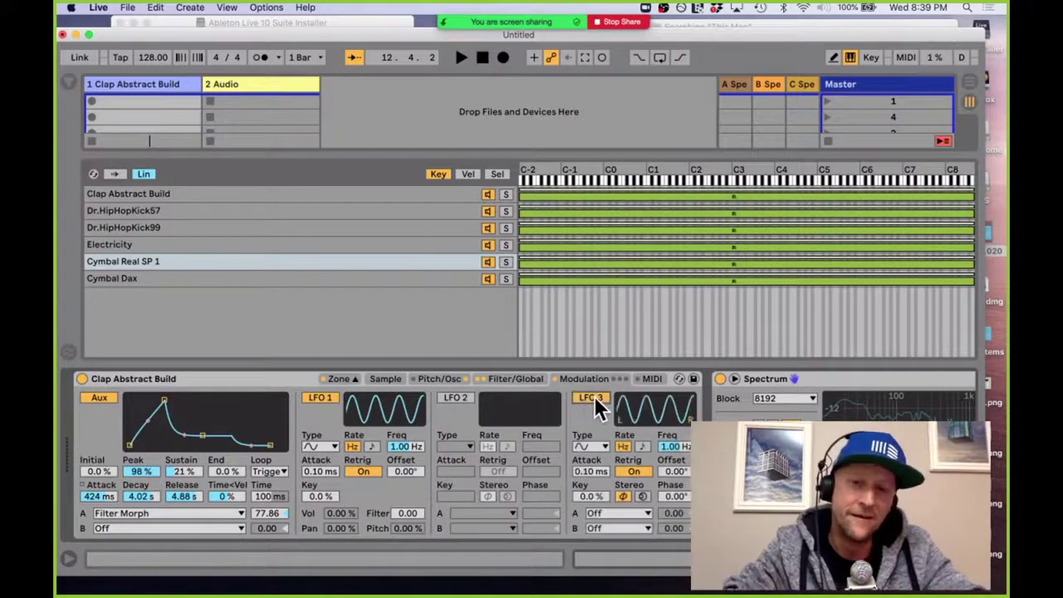
pyautogui.click(598, 443)
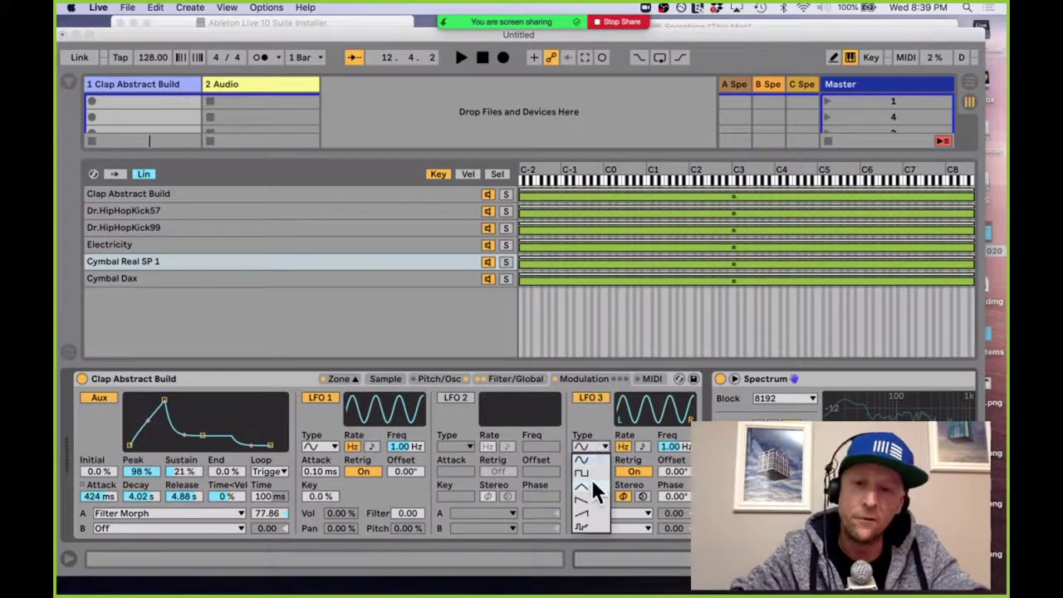
pyautogui.click(583, 523)
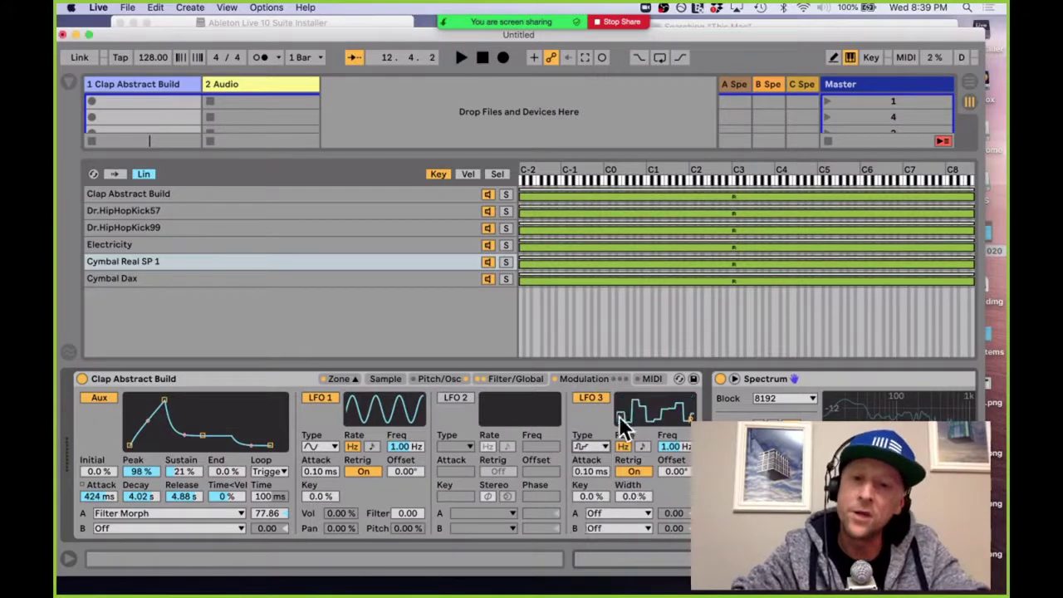
pyautogui.moveTo(677, 452)
pyautogui.mouseDown()
pyautogui.moveTo(677, 498)
pyautogui.moveTo(680, 455)
pyautogui.mouseUp()
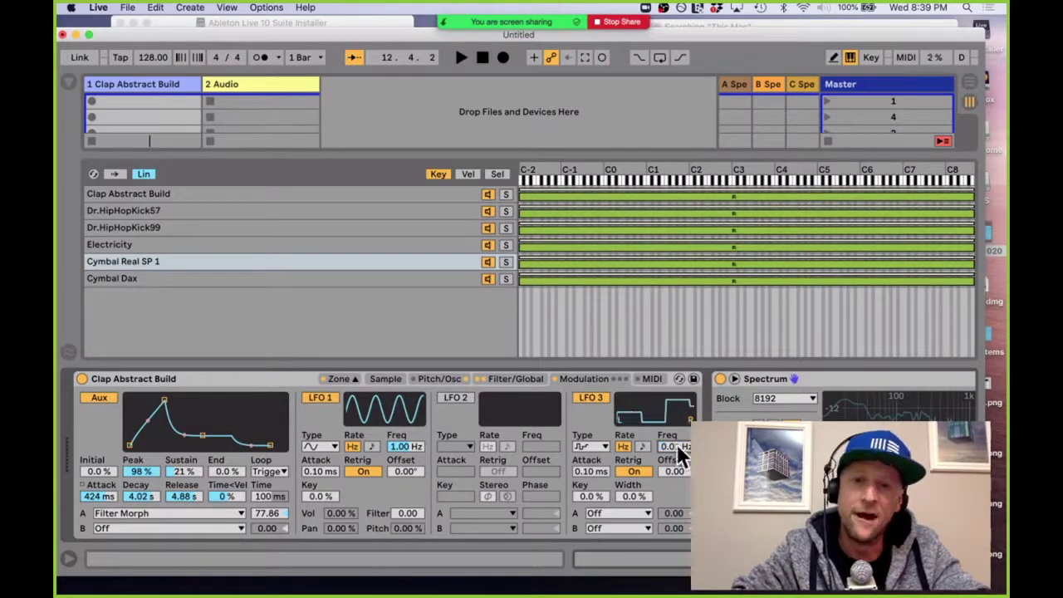
# Step: Assign LFO 3's destination A to Time with a modulation amount of 74.88
pyautogui.click(644, 512)
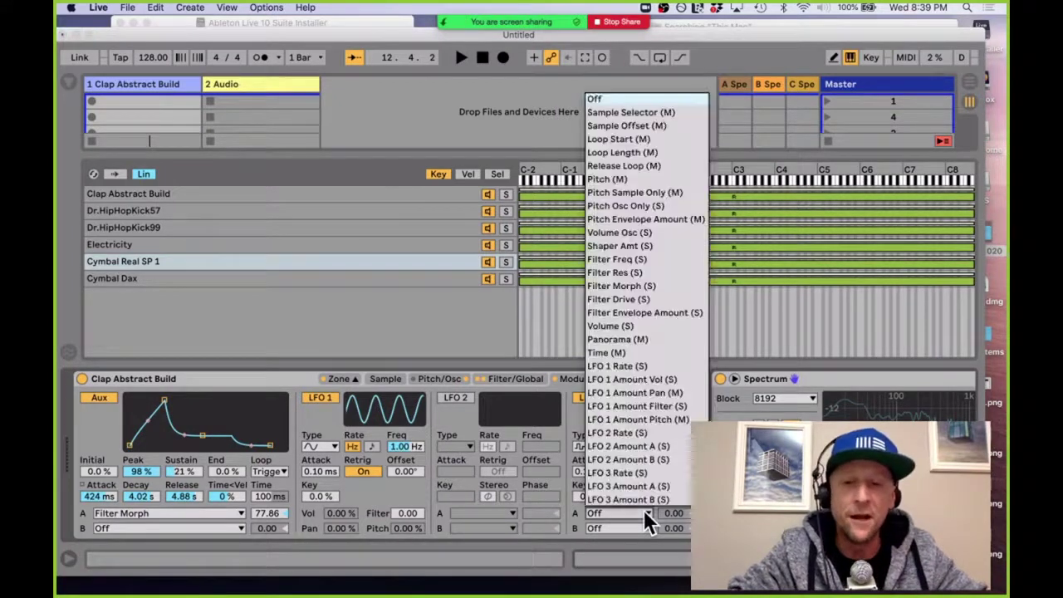
pyautogui.click(629, 352)
pyautogui.moveTo(671, 515); pyautogui.dragTo(671, 485)
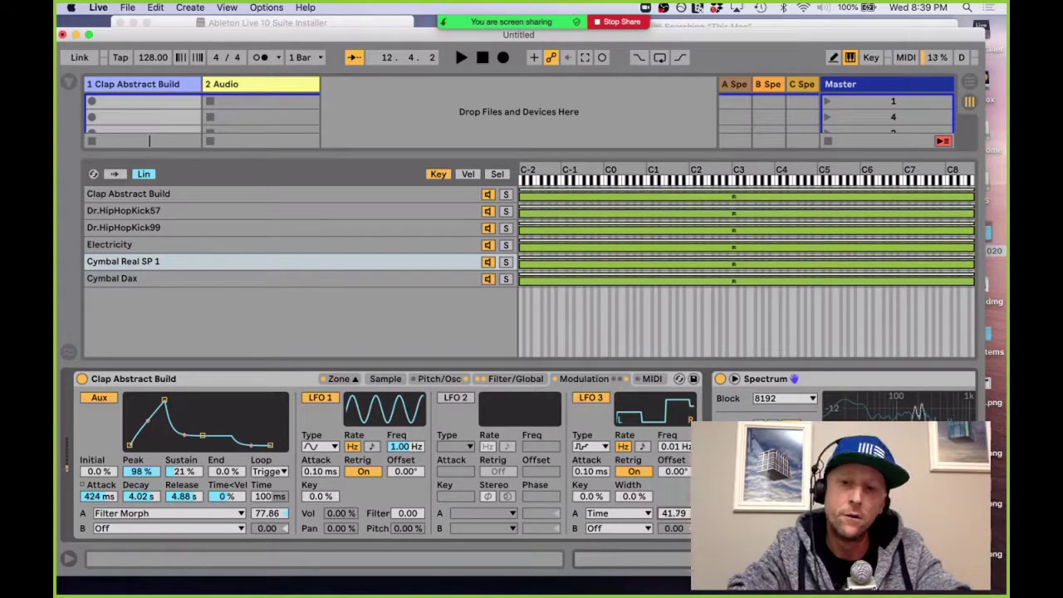
pyautogui.moveTo(673, 512); pyautogui.dragTo(673, 497)
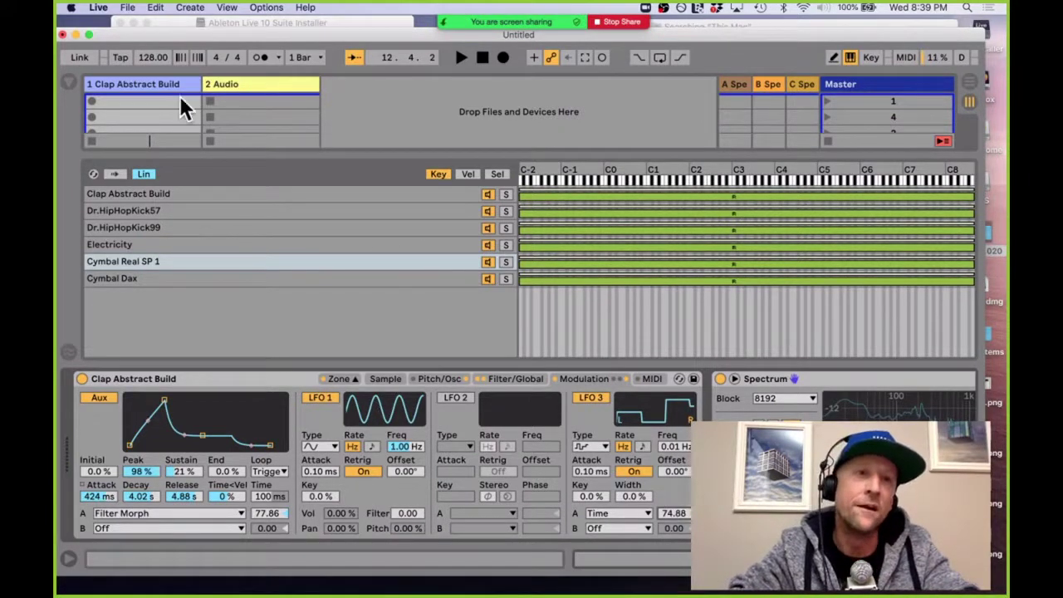
# Step: Create a MIDI clip in the Clap Abstract Build track's first slot, add a C3 note at its start and launch it
pyautogui.doubleClick(153, 104)
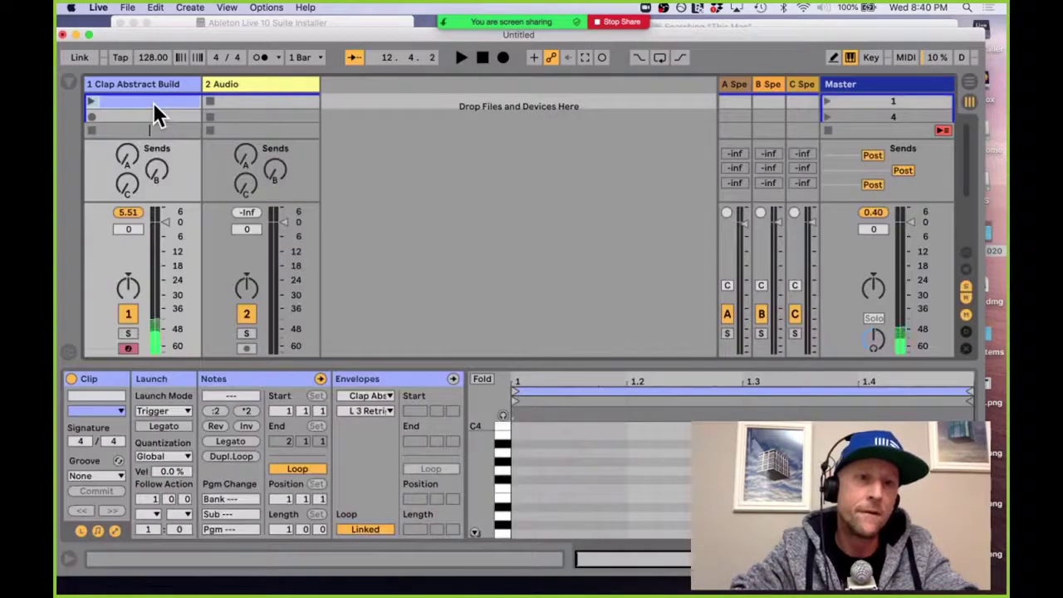
pyautogui.doubleClick(520, 533)
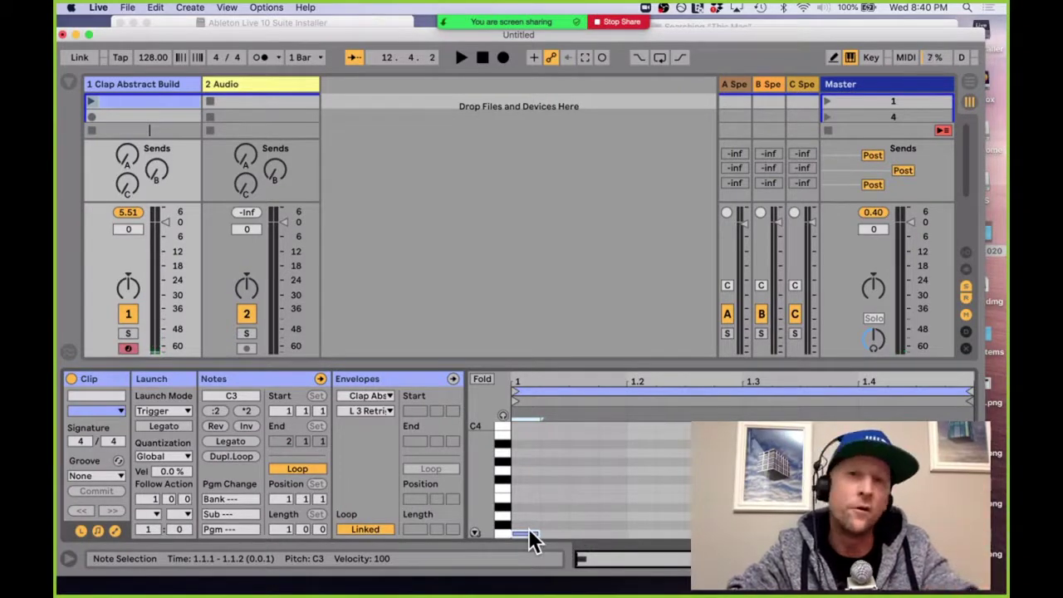
pyautogui.click(91, 102)
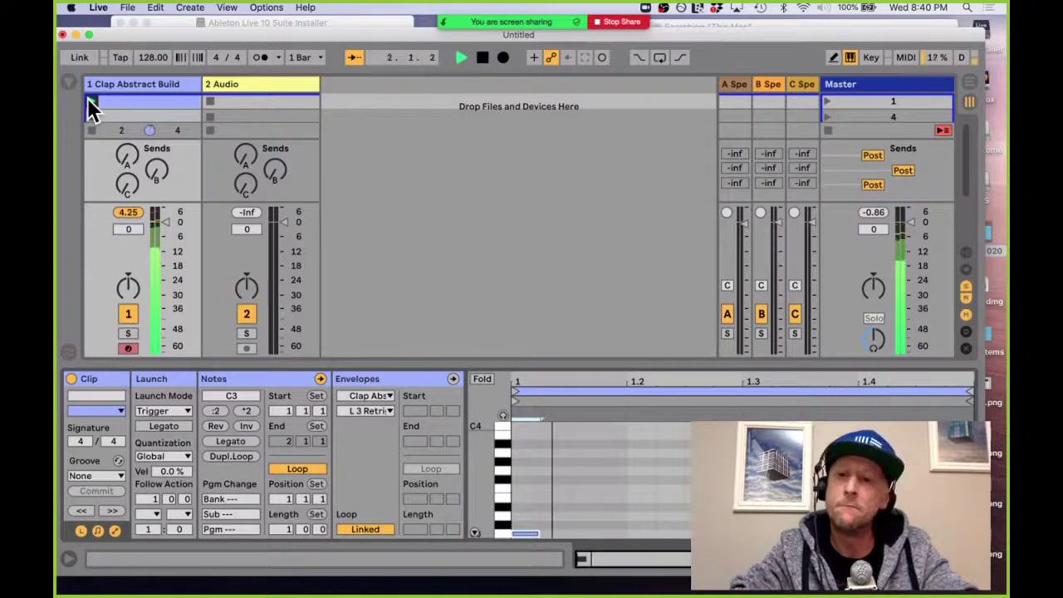
# Step: Extend the clip's loop to a length of two bars and restart playback
pyautogui.press('space')
pyautogui.click(589, 389)
pyautogui.press('space')
pyautogui.moveTo(618, 381); pyautogui.dragTo(570, 381)
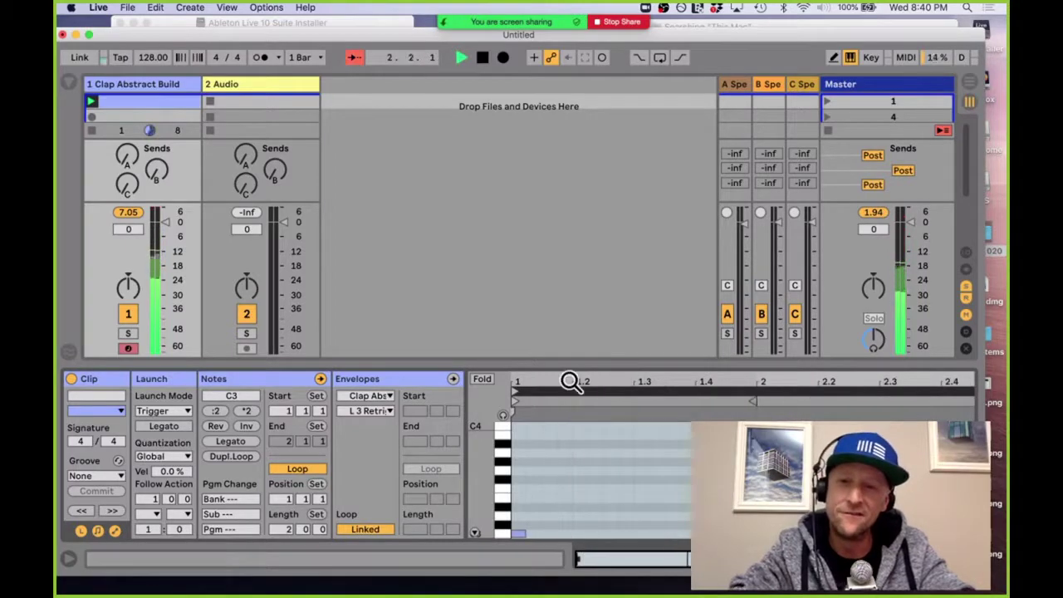
# Step: Adjust the sustain and end points of Sampler's volume envelope while the clip plays
pyautogui.hotkey('shift', 'Tab')
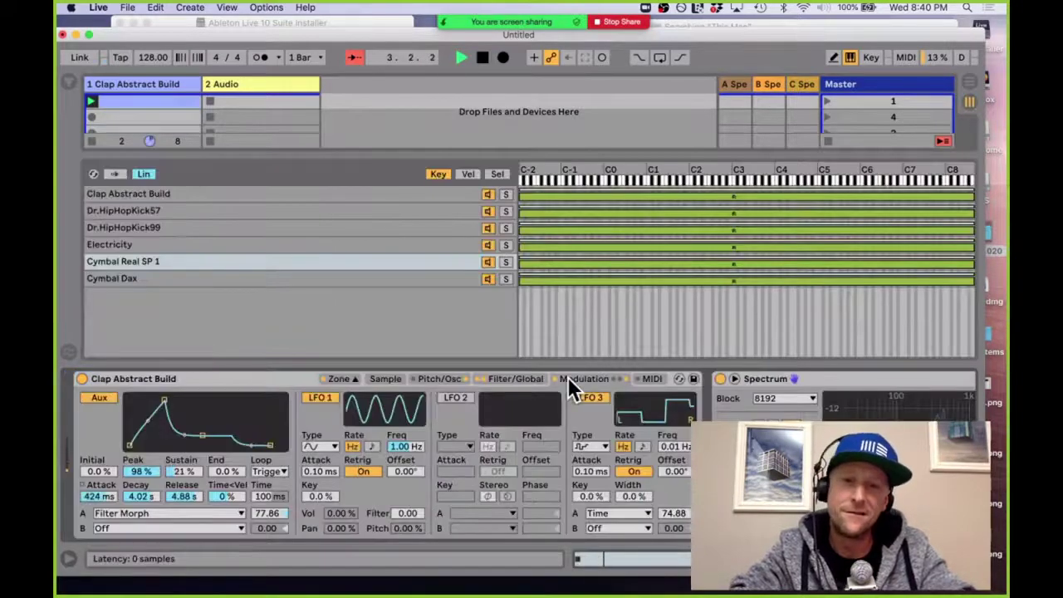
pyautogui.click(529, 379)
pyautogui.moveTo(577, 446)
pyautogui.mouseDown()
pyautogui.moveTo(576, 425)
pyautogui.moveTo(576, 445)
pyautogui.mouseUp()
pyautogui.moveTo(656, 446); pyautogui.dragTo(649, 448)
pyautogui.click(585, 380)
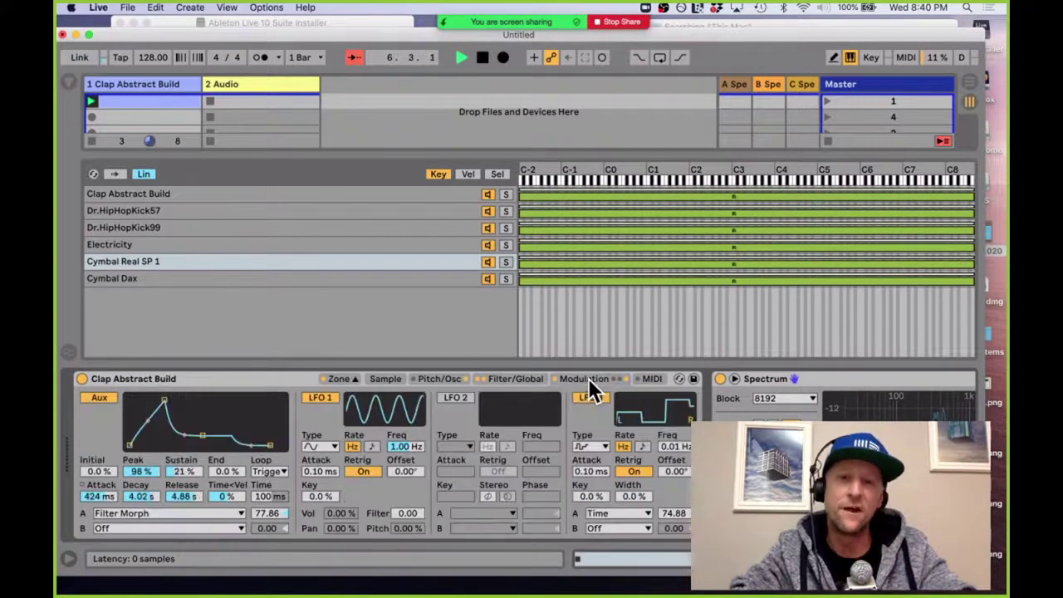
# Step: Assign LFO 3's destination B to Pitch Osc with a modulation amount of 65.92
pyautogui.hotkey('shift', 'Tab')
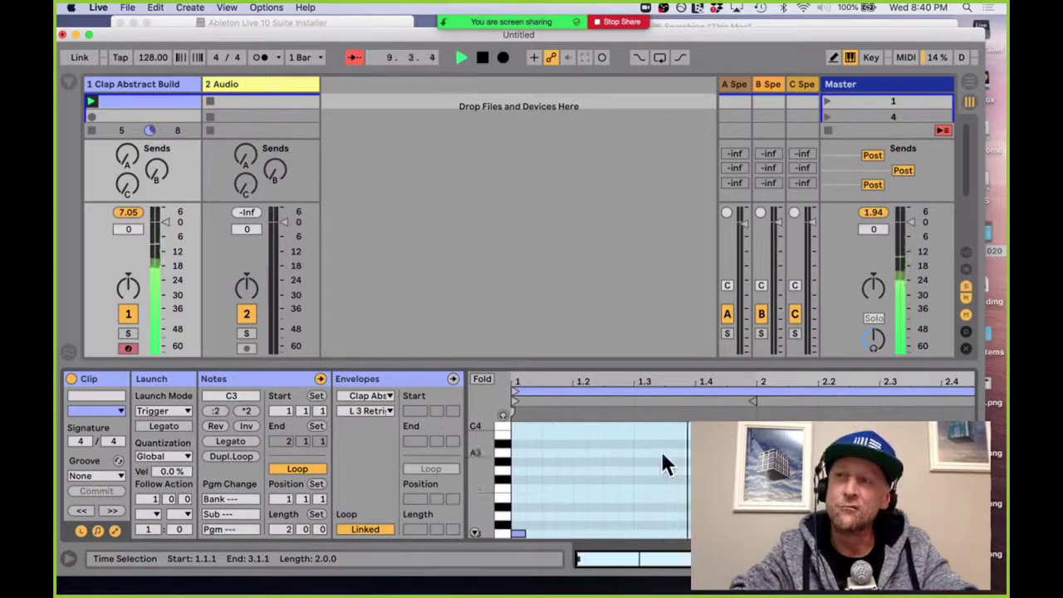
pyautogui.hotkey('shift', 'Tab')
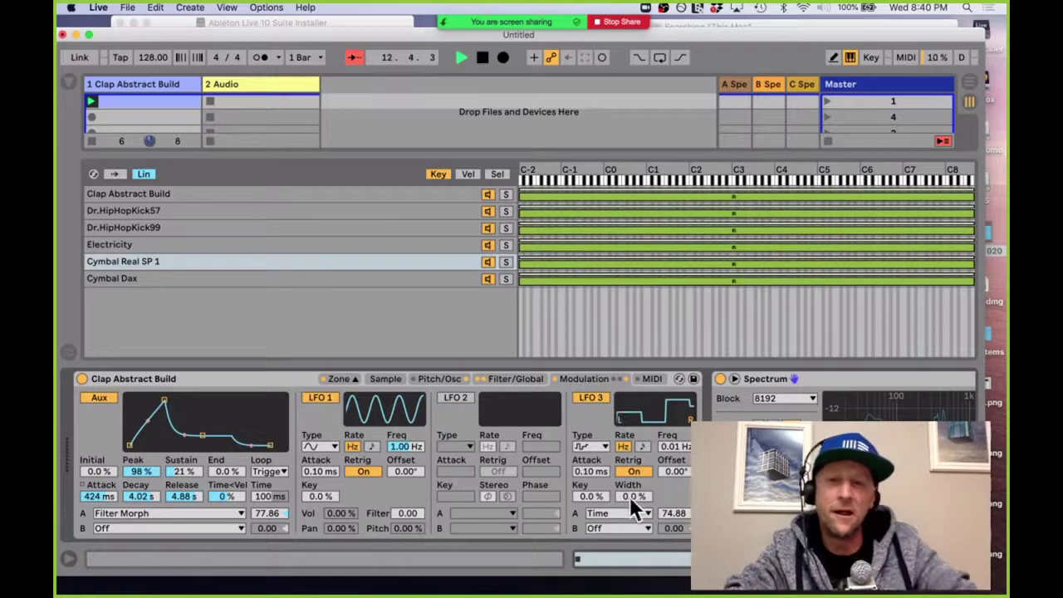
pyautogui.click(631, 527)
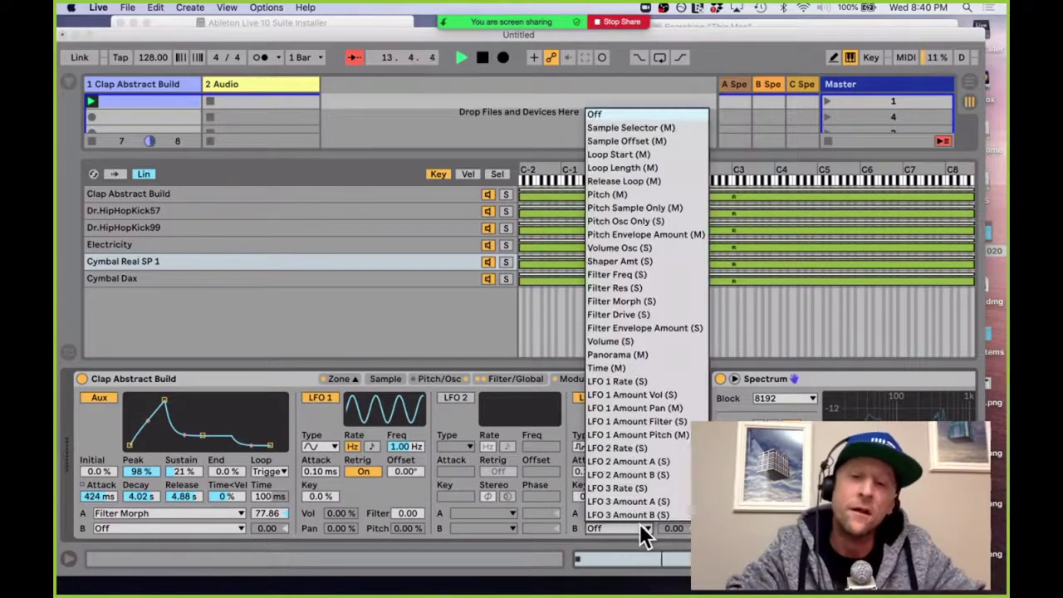
pyautogui.click(642, 220)
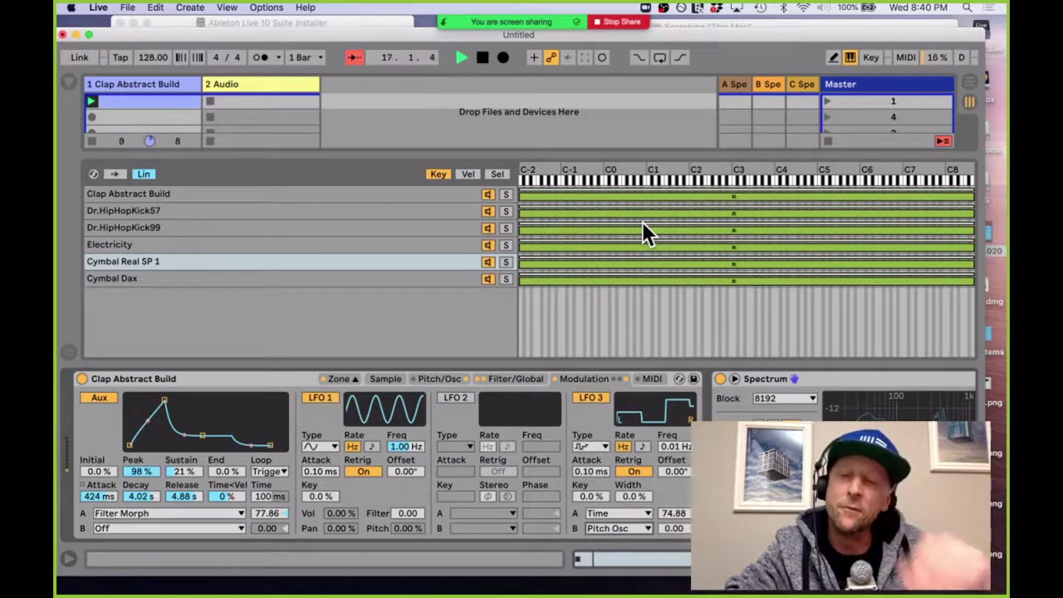
pyautogui.moveTo(673, 528); pyautogui.dragTo(673, 407)
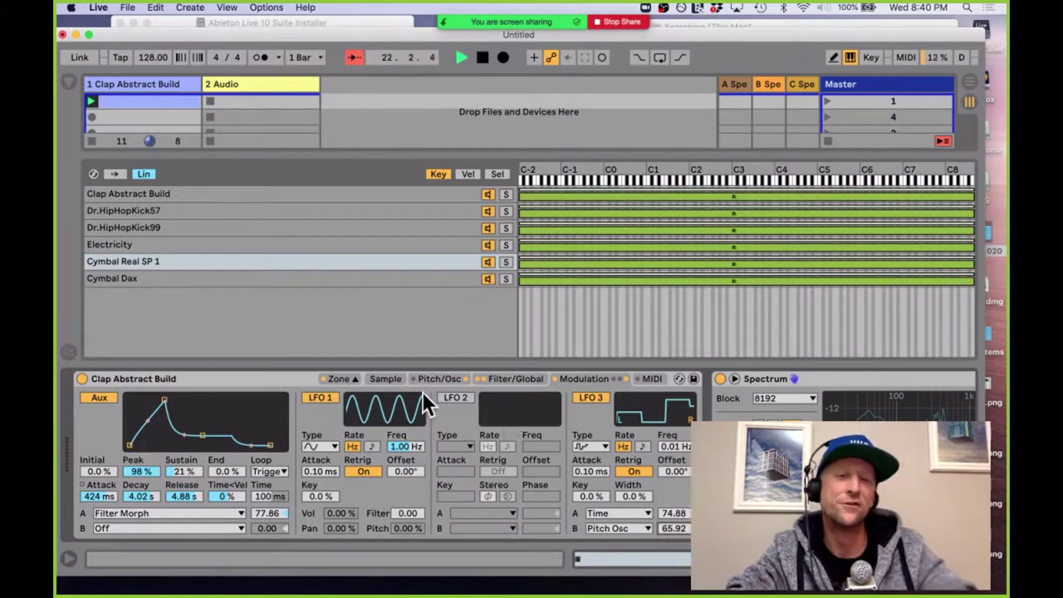
# Step: Try LFO 1's Filter amount at about 14.2, set its frequency to 2.04 Hz, and return the Filter amount to 0.00
pyautogui.moveTo(416, 507); pyautogui.dragTo(416, 515)
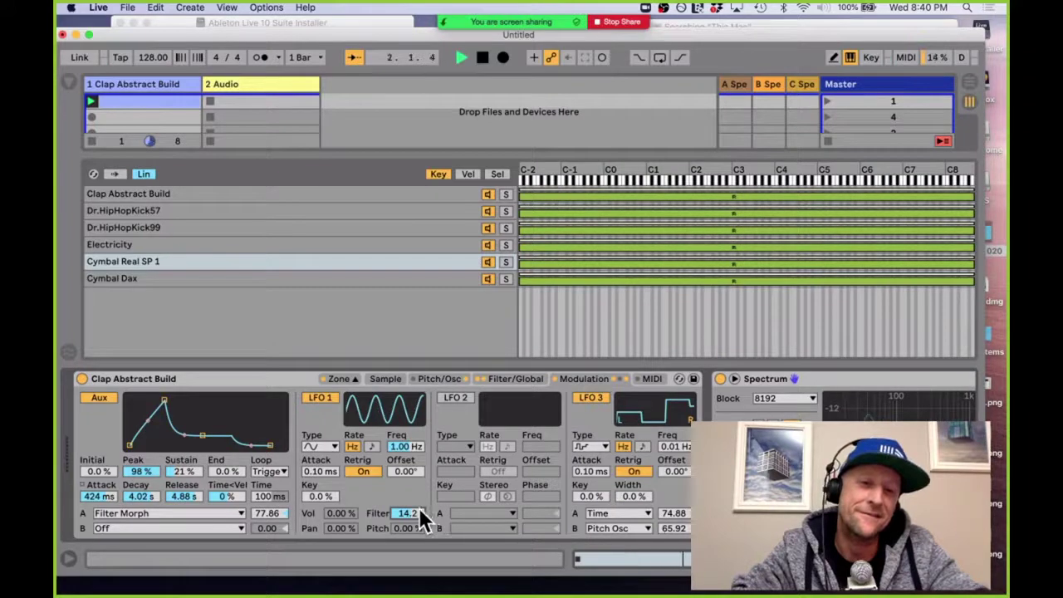
pyautogui.moveTo(407, 446)
pyautogui.mouseDown()
pyautogui.moveTo(407, 424)
pyautogui.moveTo(408, 451)
pyautogui.mouseUp()
pyautogui.moveTo(406, 515)
pyautogui.mouseDown()
pyautogui.moveTo(405, 541)
pyautogui.moveTo(405, 532)
pyautogui.mouseUp()
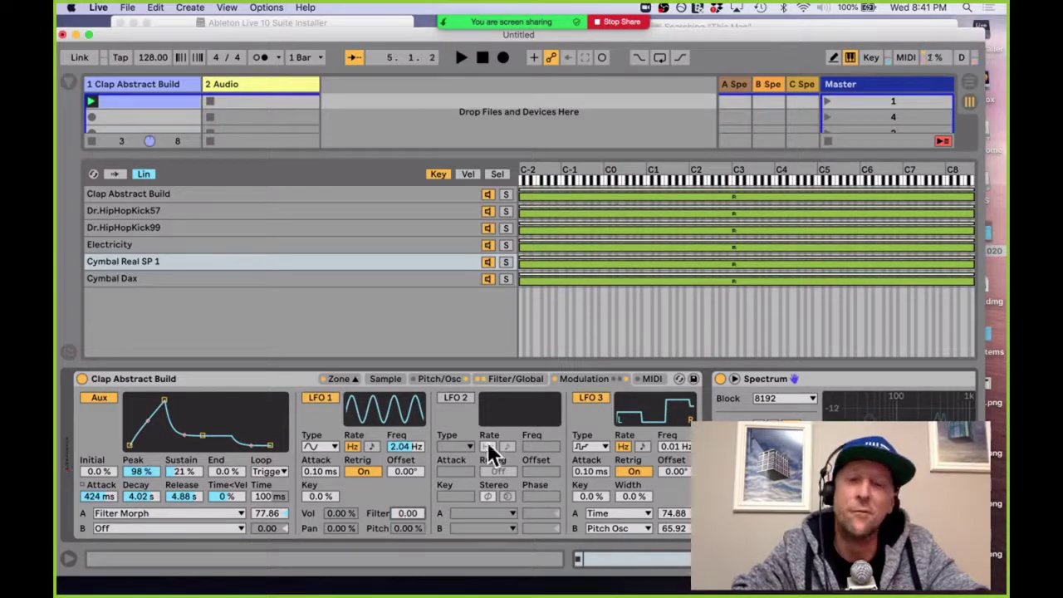
# Step: Enable LFO 2 with the random stepped waveform and set its frequency to 0.01 Hz
pyautogui.click(461, 397)
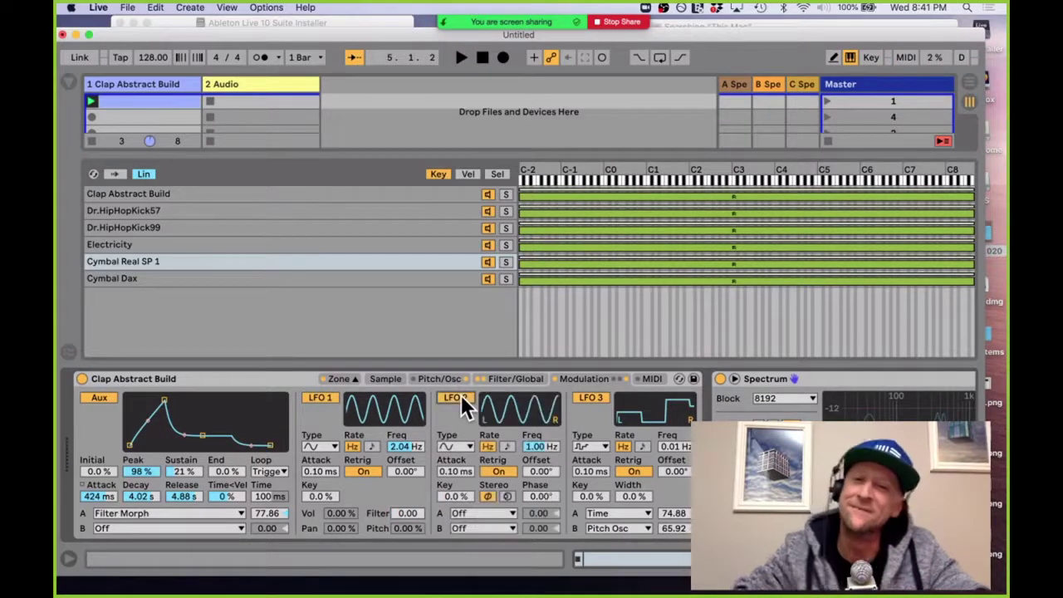
pyautogui.click(456, 440)
pyautogui.click(451, 526)
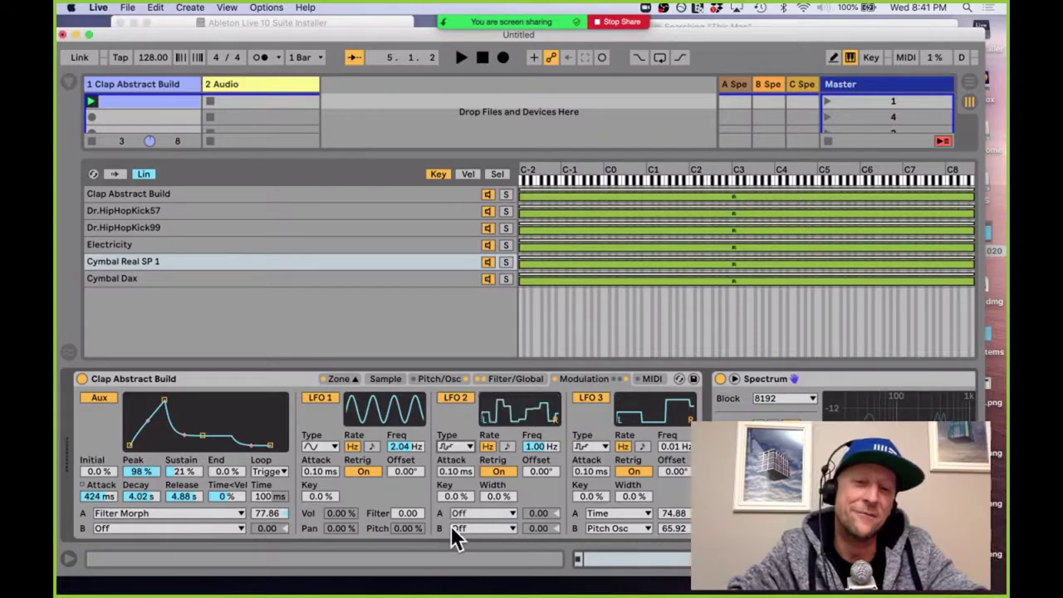
pyautogui.moveTo(540, 444); pyautogui.dragTo(540, 498)
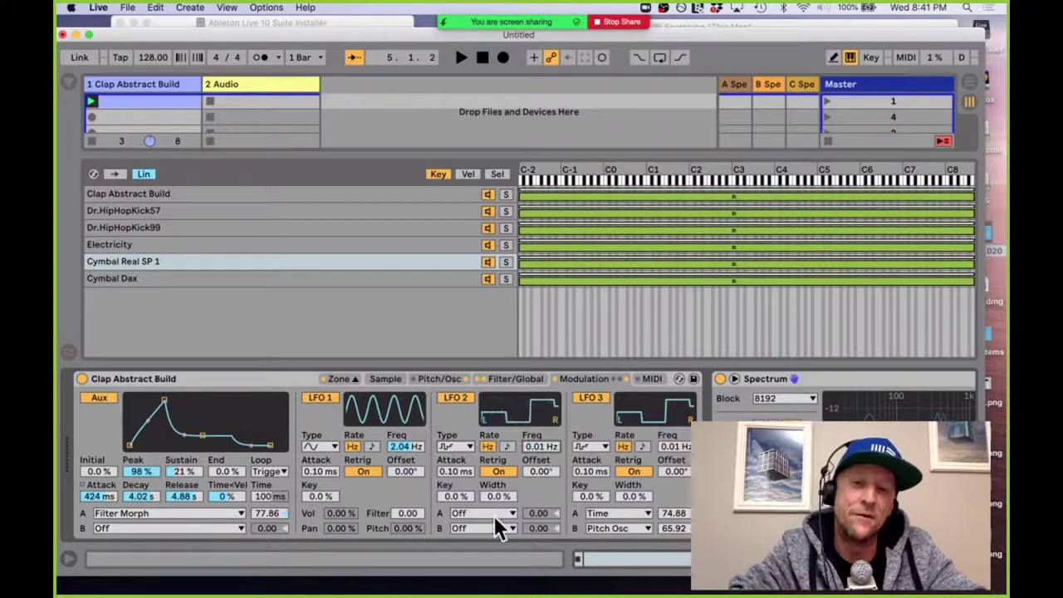
# Step: Assign LFO 2's destination A to LFO 1 Amount Filter with an amount of 69.40 and audition the clip
pyautogui.moveTo(397, 446); pyautogui.dragTo(382, 416)
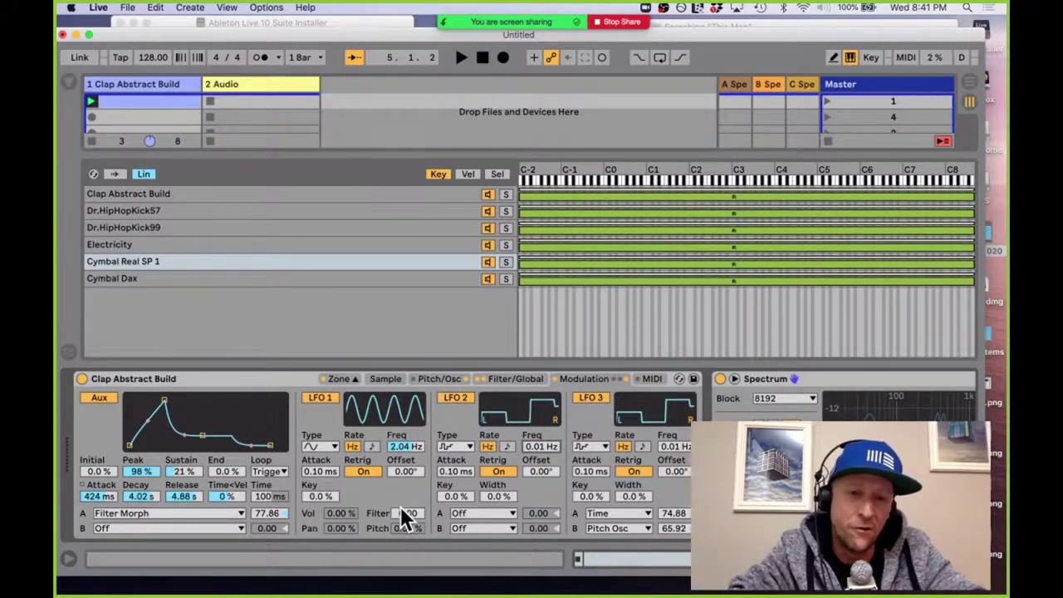
pyautogui.click(478, 514)
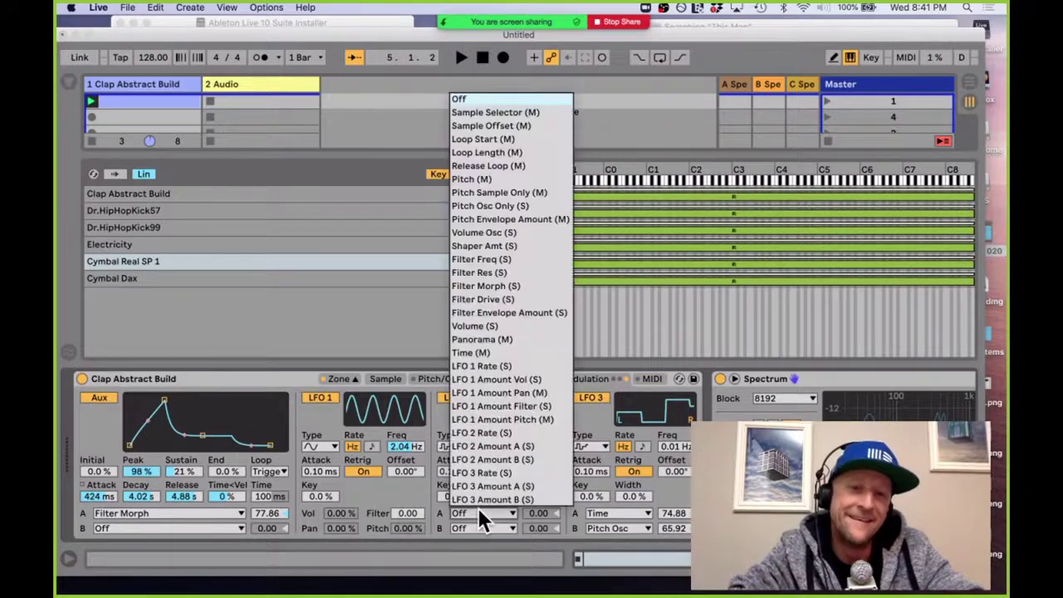
pyautogui.click(509, 406)
pyautogui.moveTo(538, 512)
pyautogui.mouseDown()
pyautogui.moveTo(539, 477)
pyautogui.moveTo(538, 512)
pyautogui.mouseUp()
pyautogui.press('space')
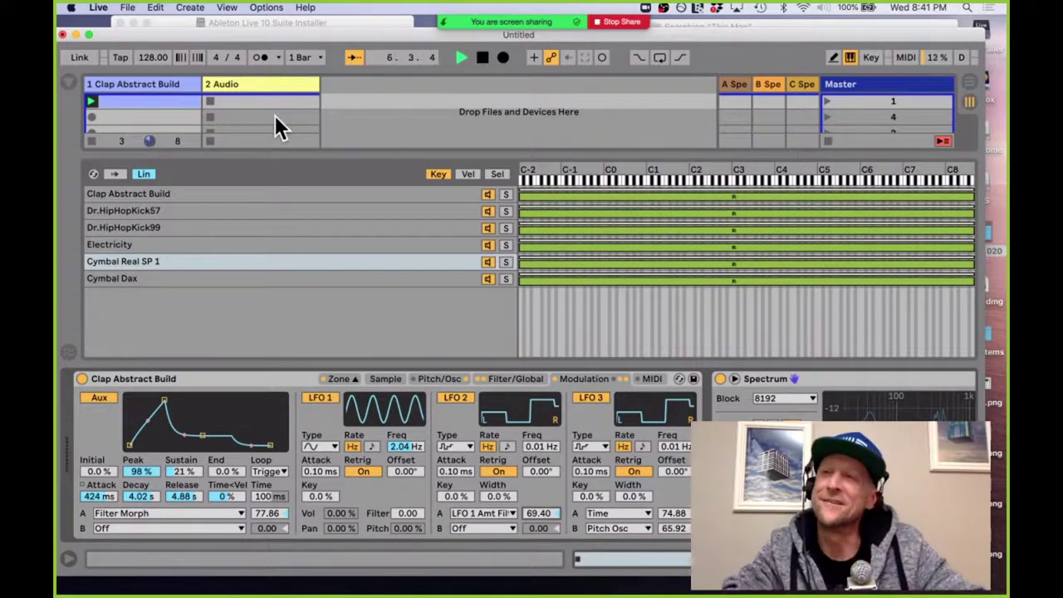
pyautogui.press('space')
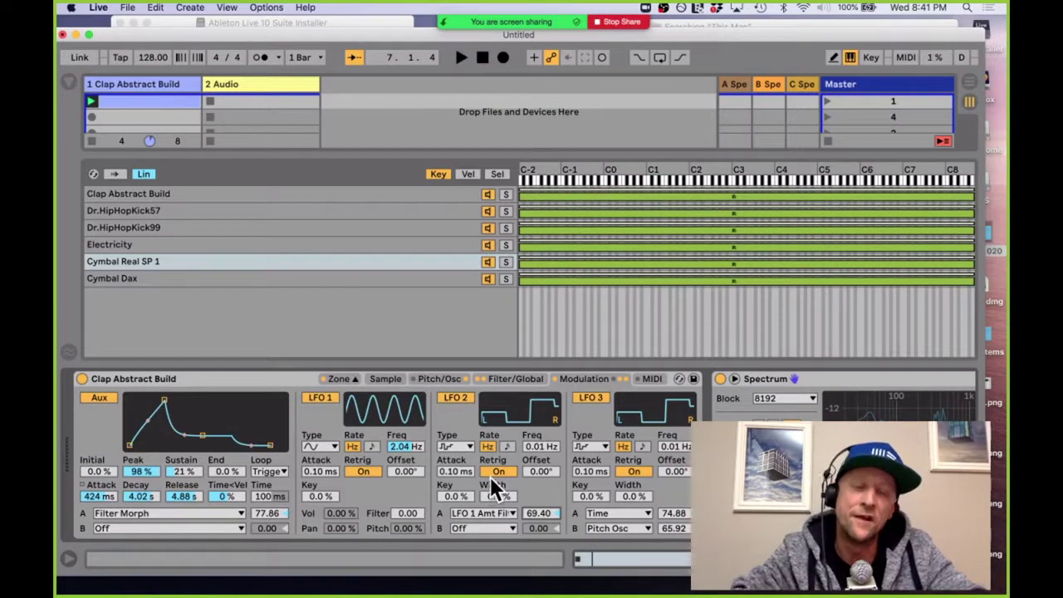
# Step: Raise Sampler's Soft shaper amount to 37.0 in the filter and global settings
pyautogui.click(387, 379)
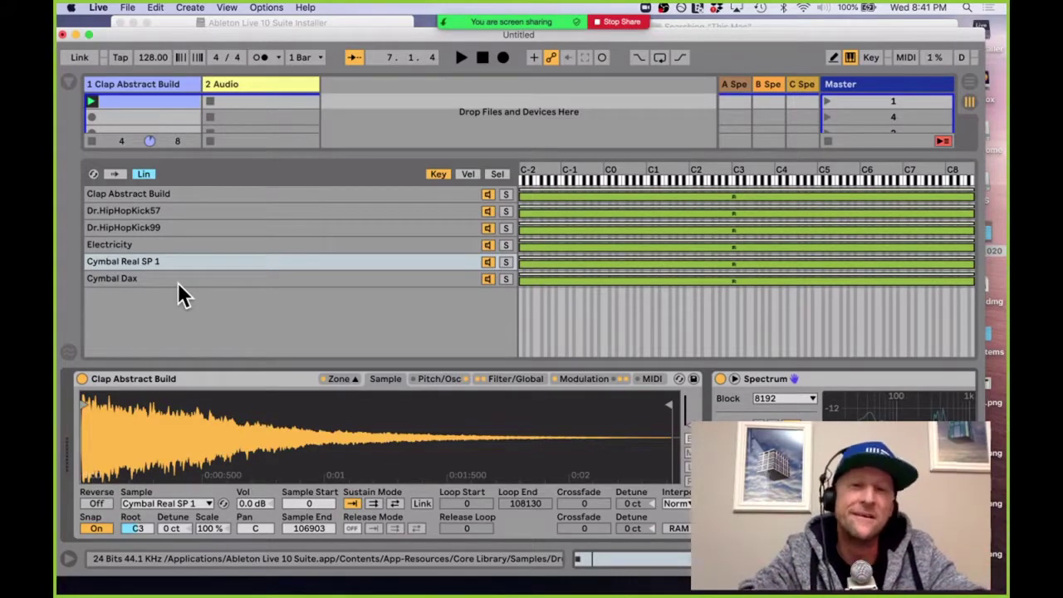
pyautogui.click(507, 379)
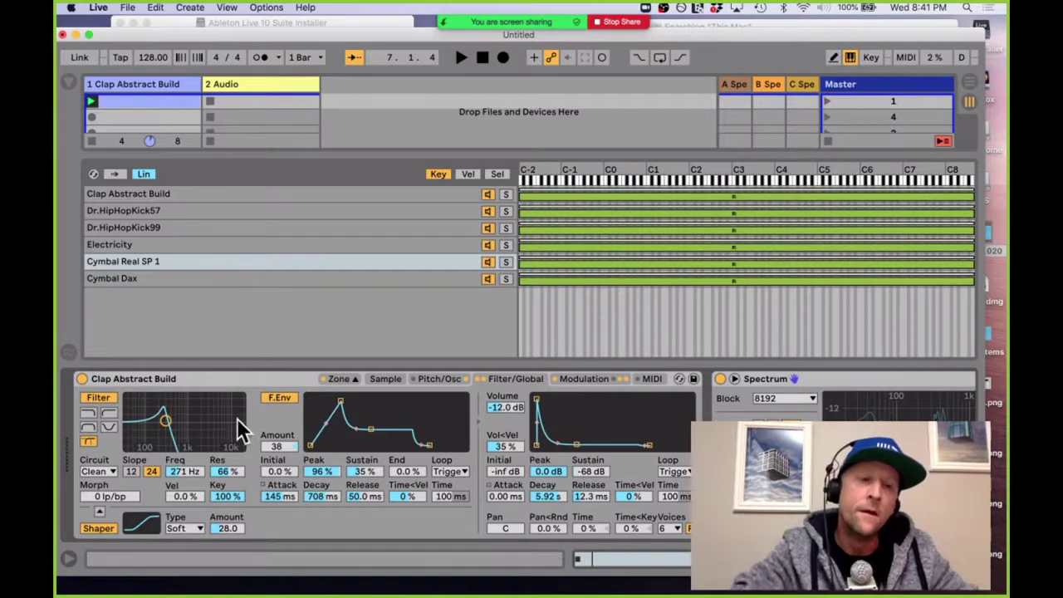
pyautogui.moveTo(228, 529); pyautogui.dragTo(228, 509)
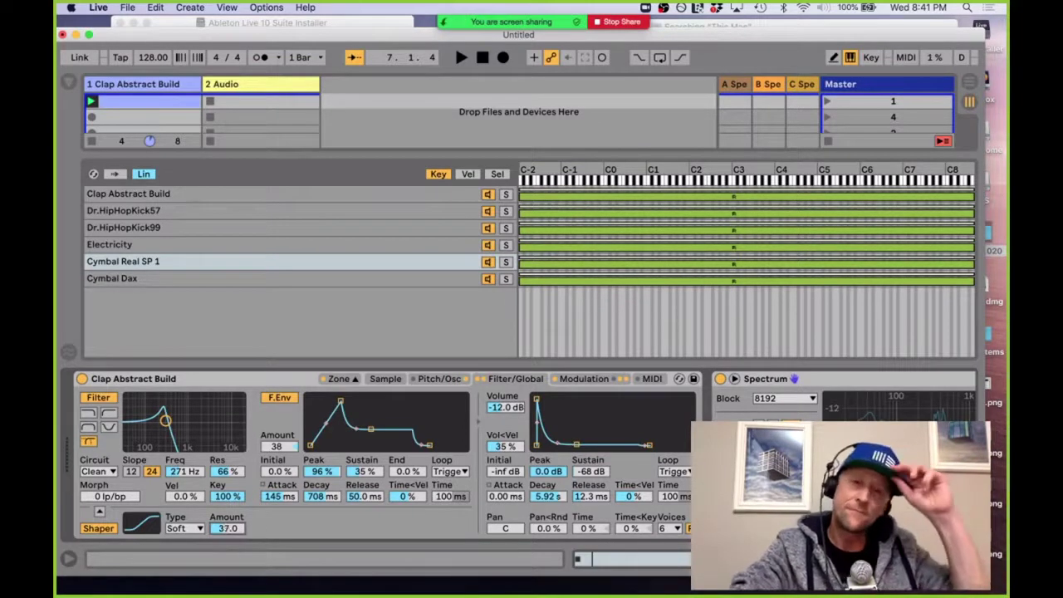
# Step: Show the tracks' input and output routing and set the 2 Audio track's input to Resampling
pyautogui.press('super+alt+l')
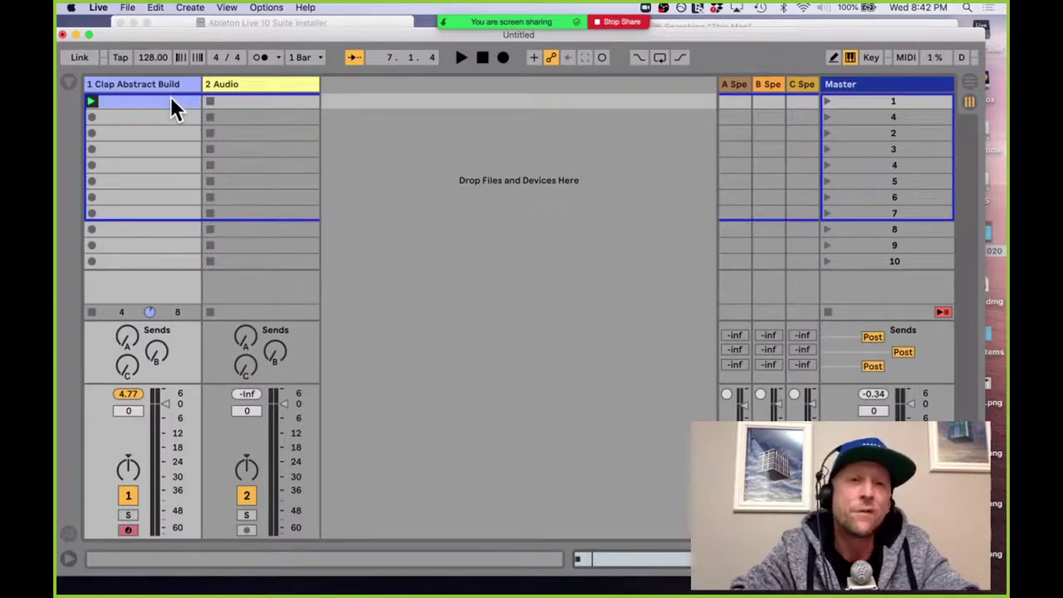
pyautogui.press('super+alt+i')
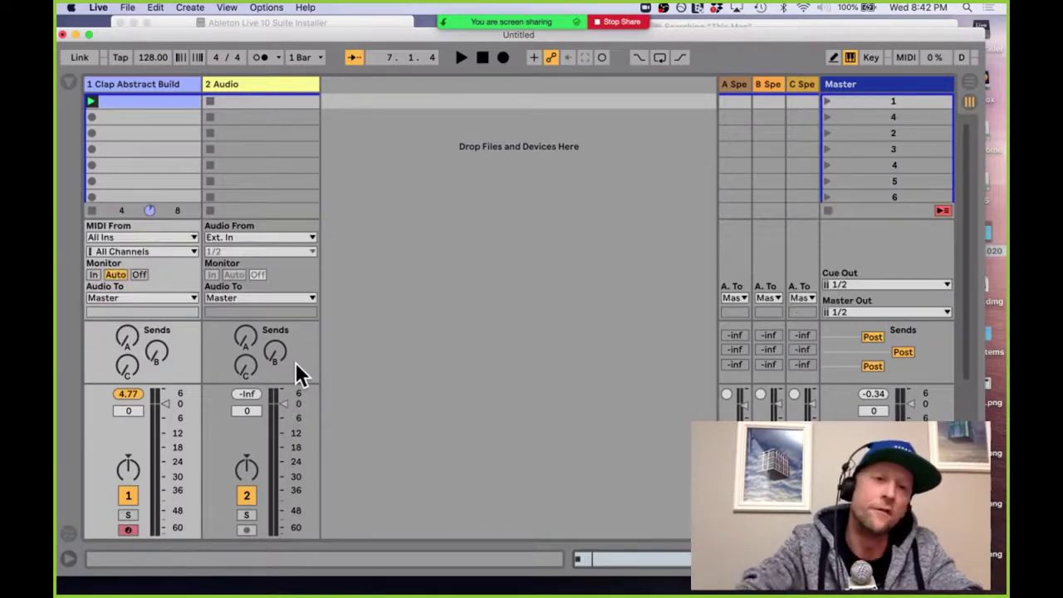
pyautogui.click(272, 84)
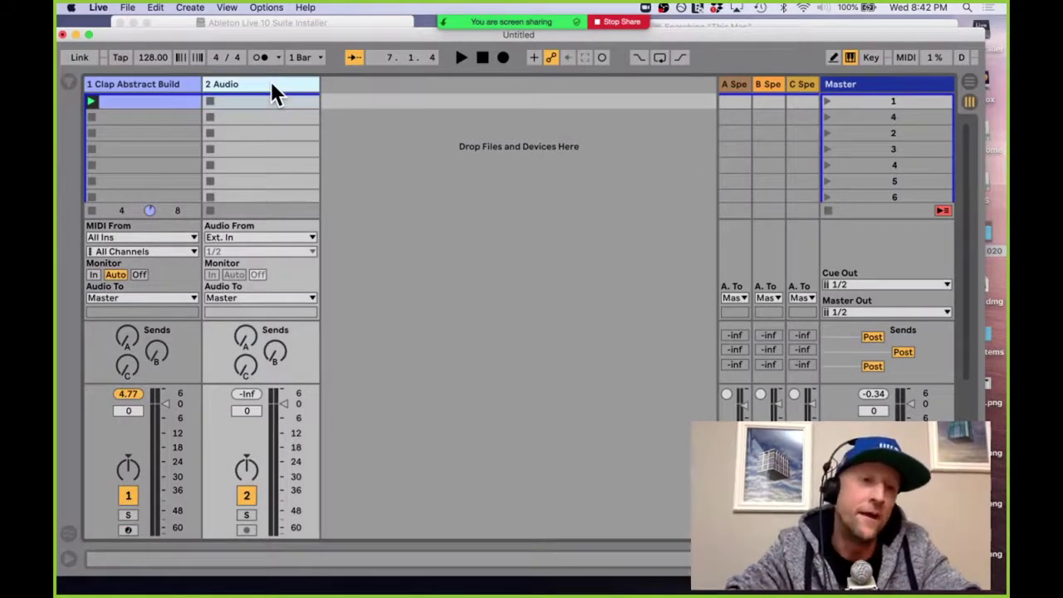
pyautogui.click(261, 237)
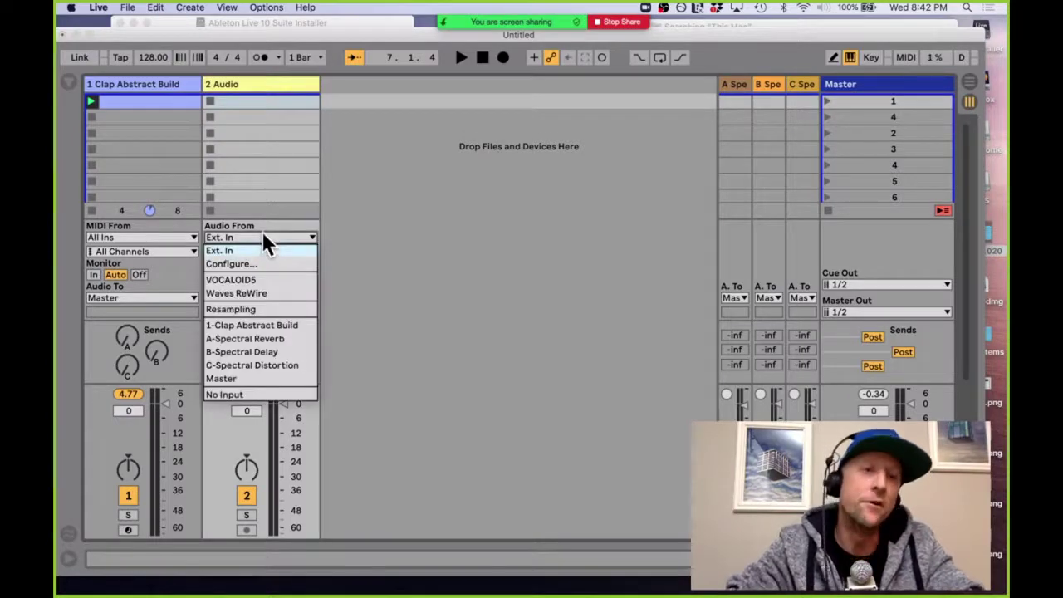
pyautogui.click(262, 231)
pyautogui.press('super+alt+i')
pyautogui.press('super+alt+i')
pyautogui.press('super+alt+i')
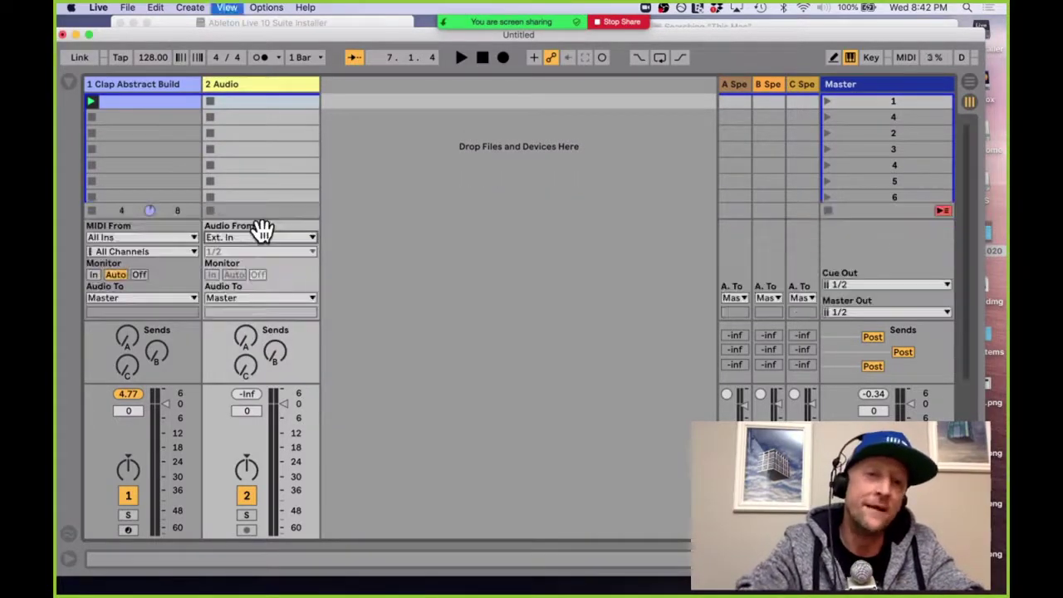
pyautogui.press('super+alt+i')
pyautogui.click(263, 232)
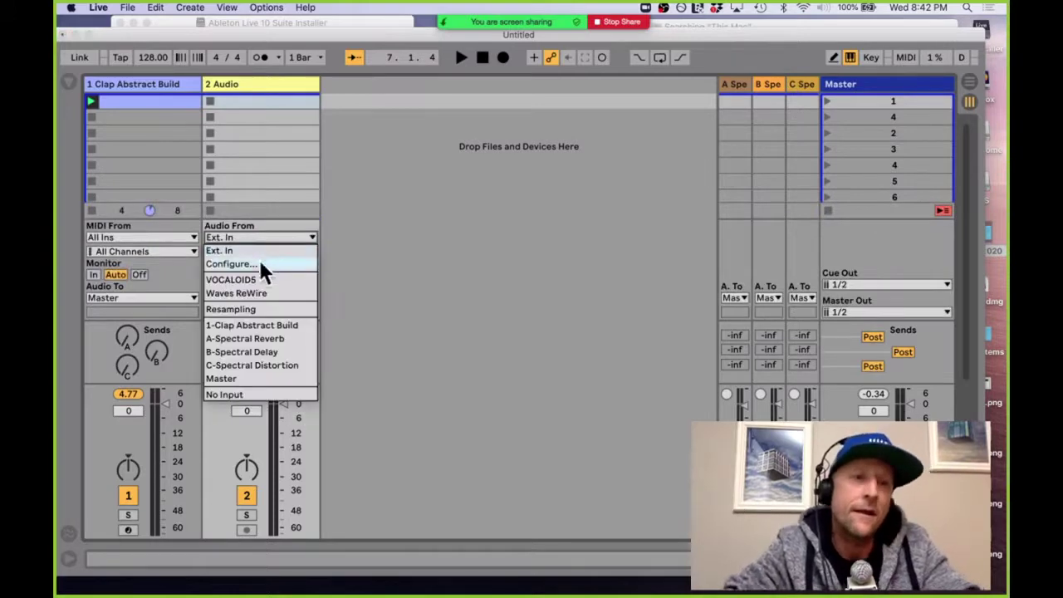
pyautogui.click(256, 307)
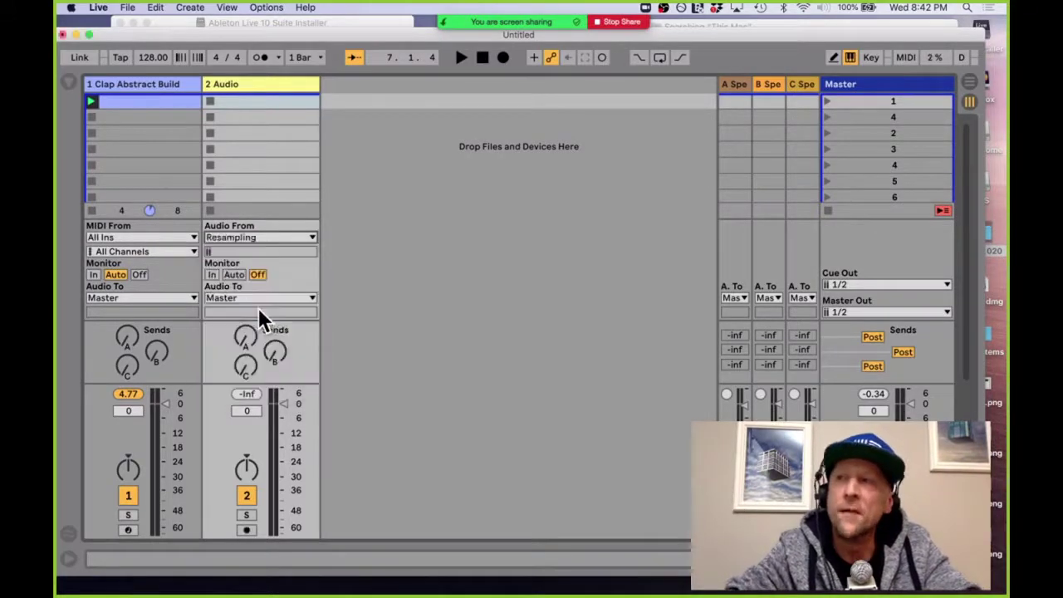
pyautogui.click(258, 239)
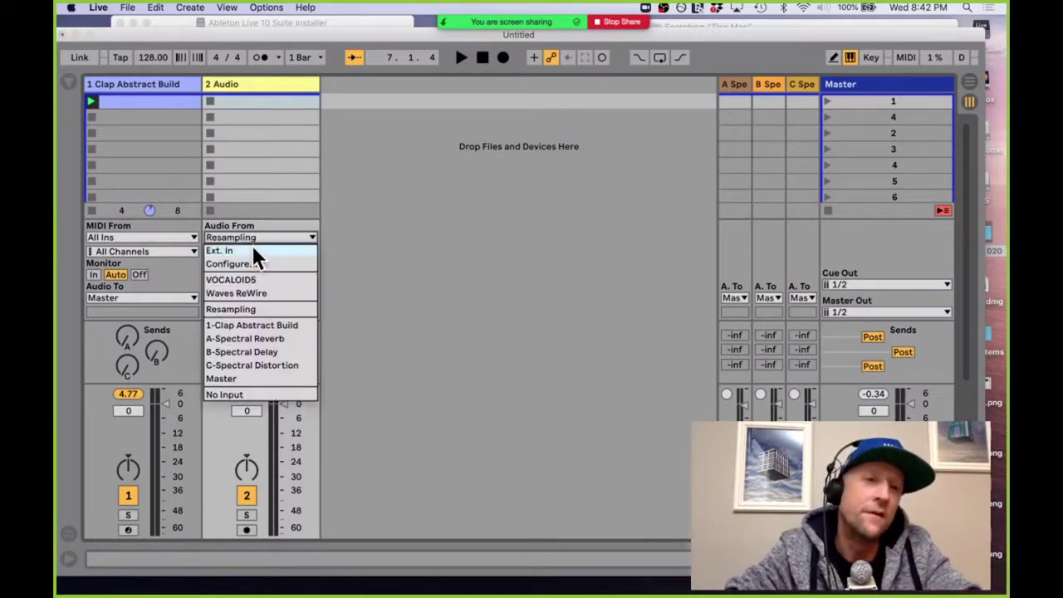
pyautogui.click(251, 308)
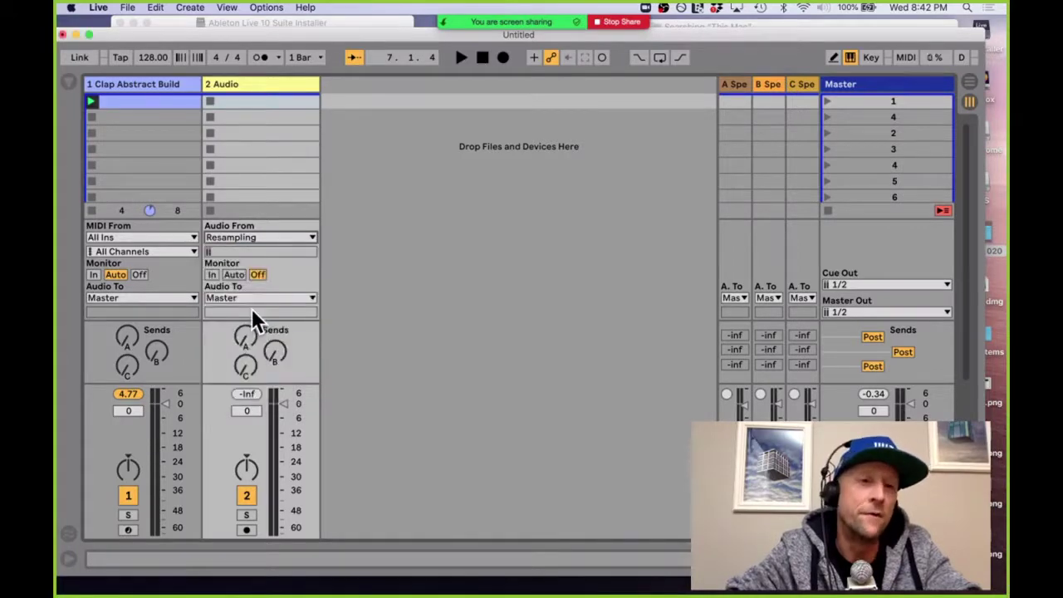
# Step: Look over the effect chains on the Master and return C tracks, and arm the 2 Audio track for recording
pyautogui.doubleClick(861, 80)
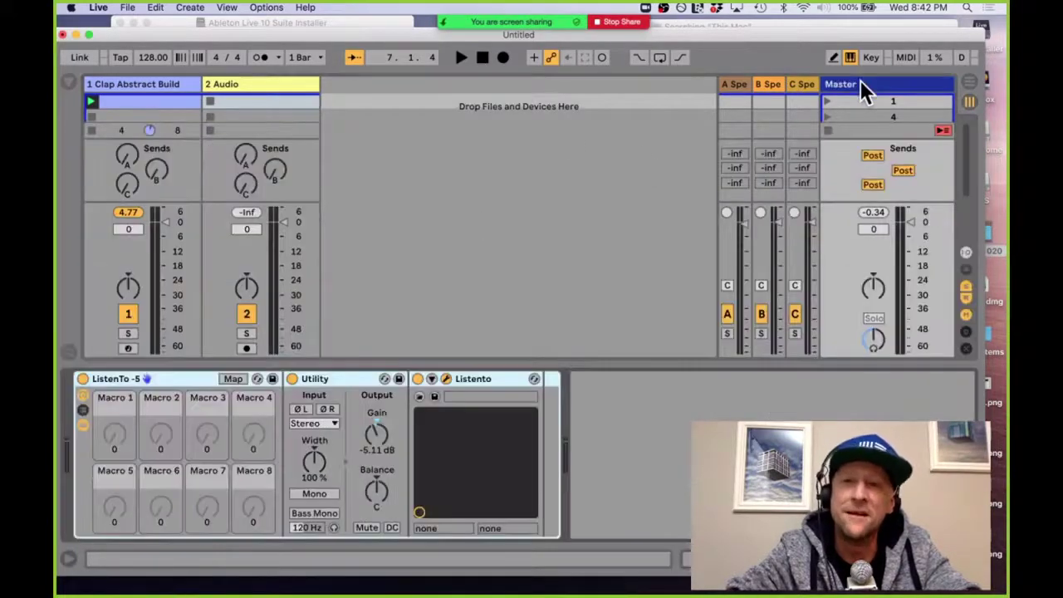
pyautogui.click(799, 84)
pyautogui.moveTo(154, 175); pyautogui.dragTo(154, 151)
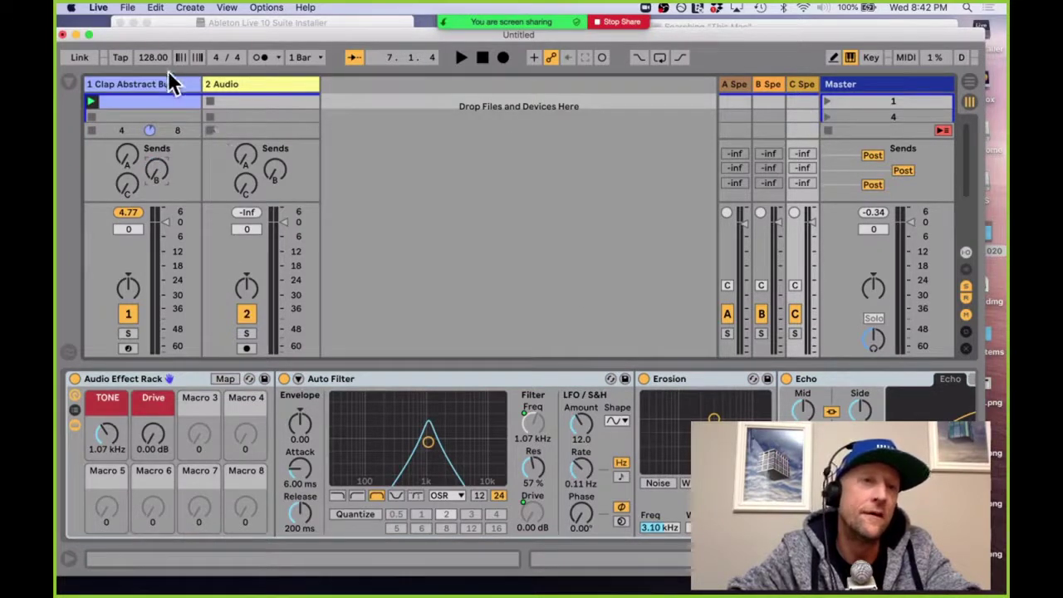
pyautogui.click(247, 347)
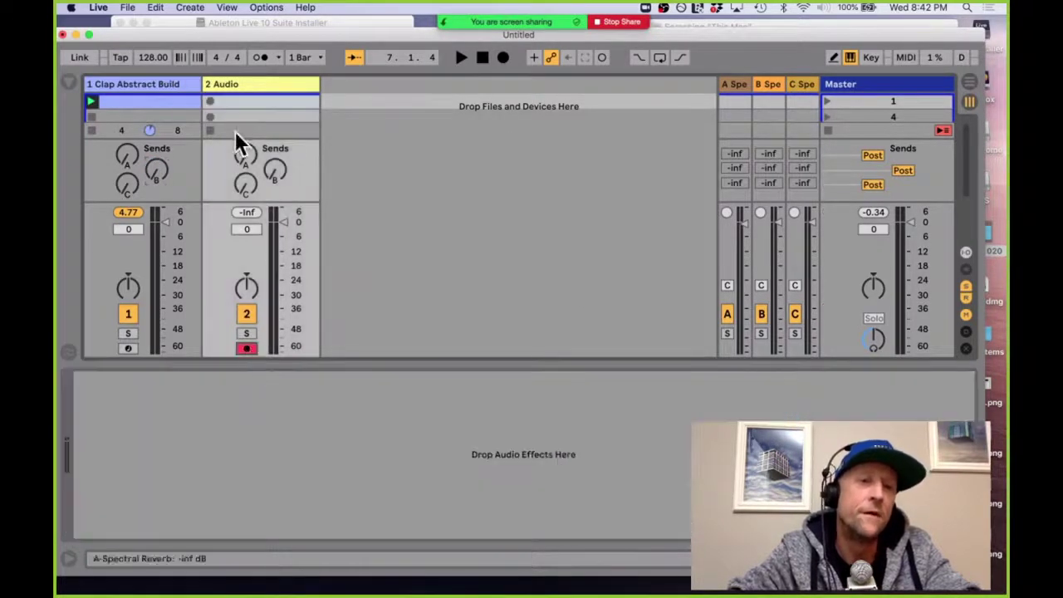
# Step: Find EQ Eight in the browser by searching "eq" and add it after Spectrum on the Clap Abstract Build track
pyautogui.click(152, 81)
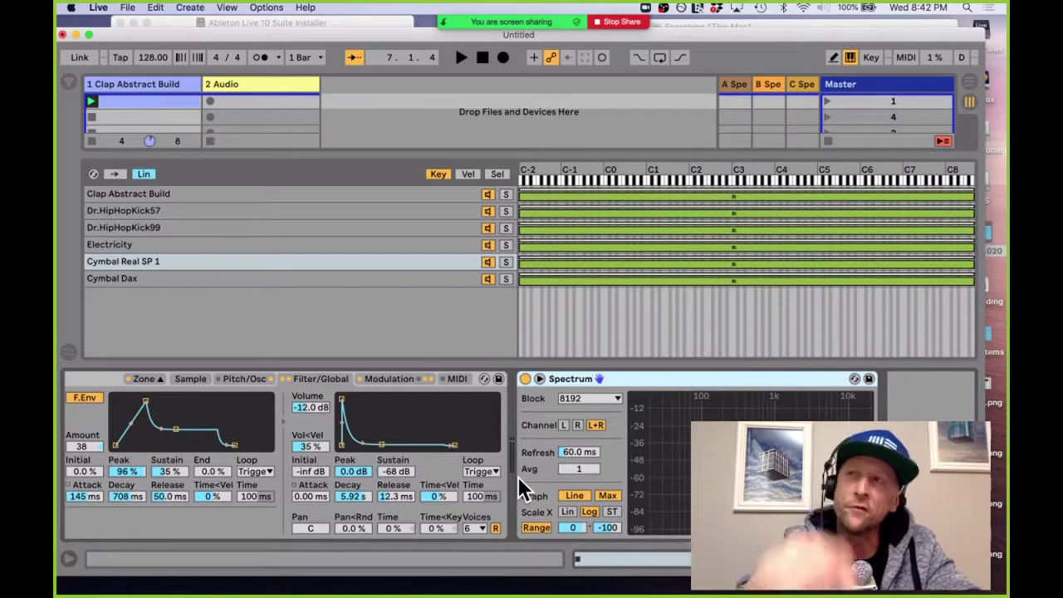
pyautogui.press('super+alt+b')
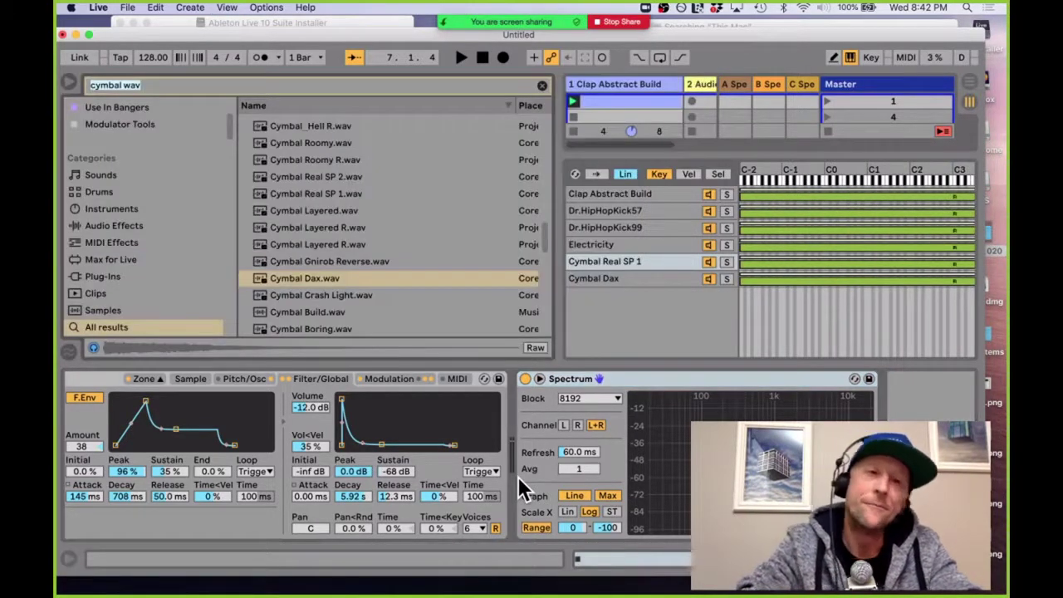
pyautogui.write('eq')
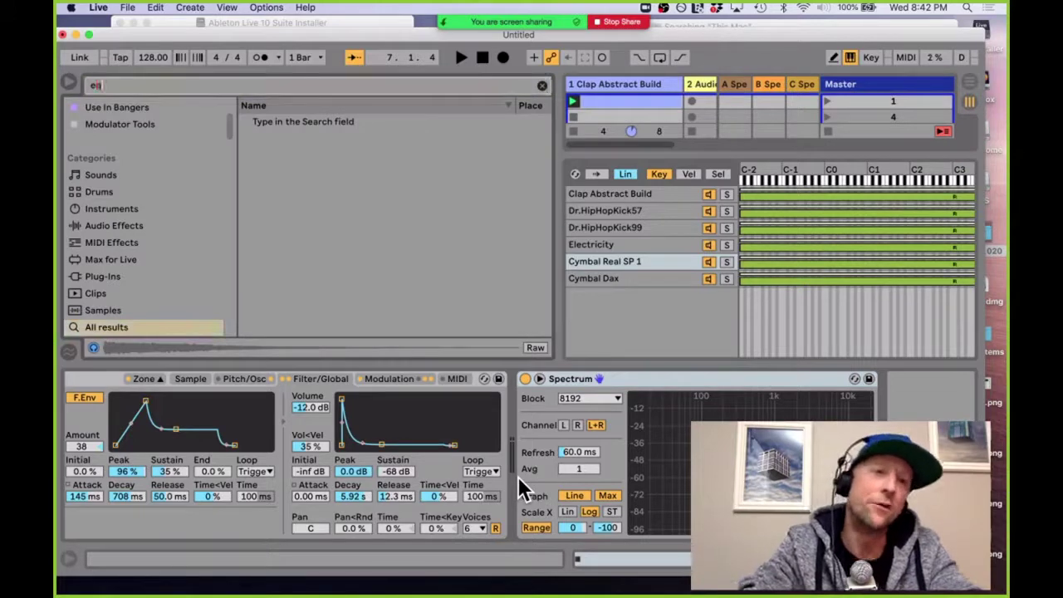
pyautogui.press('Down')
pyautogui.press('Down')
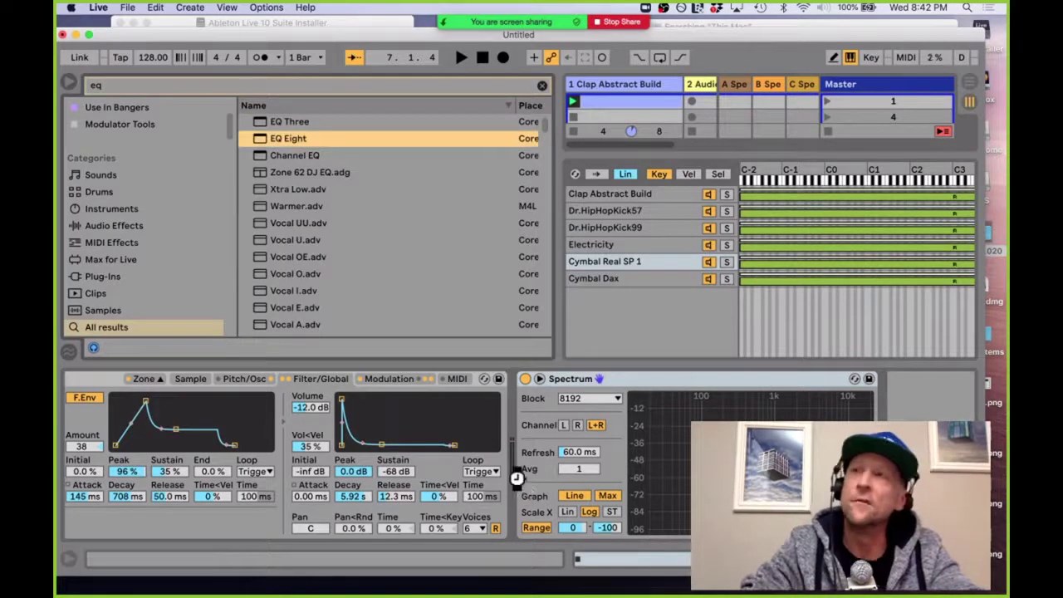
pyautogui.press('Return')
# Step: Set the frequency of EQ Eight's band 1 low cut to 35.2 Hz
pyautogui.click(634, 451)
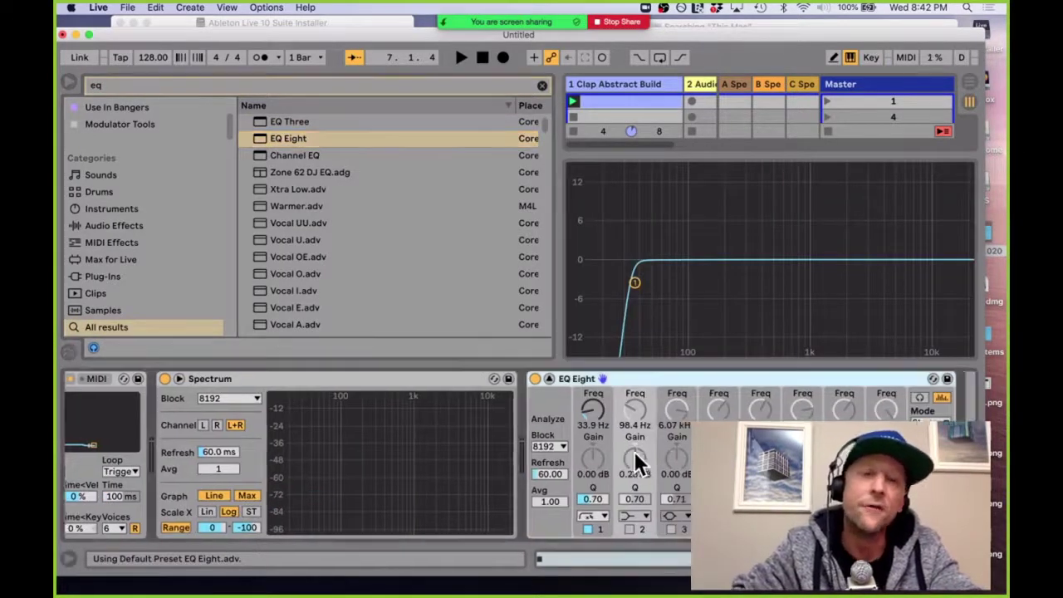
pyautogui.hscroll(2, 634, 451)
pyautogui.moveTo(633, 292)
pyautogui.moveTo(633, 289)
pyautogui.mouseDown()
pyautogui.moveTo(670, 283)
pyautogui.moveTo(638, 287)
pyautogui.mouseUp()
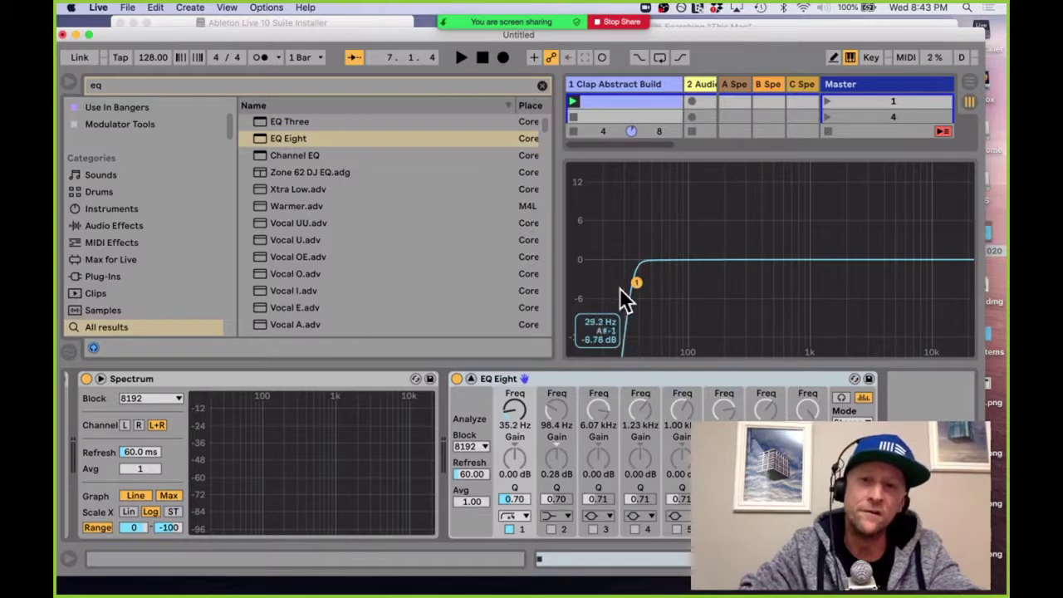
# Step: Find Compressor in the browser by searching "comp" and add it after EQ Eight
pyautogui.press('super+f')
pyautogui.write('comp')
pyautogui.press('Down')
pyautogui.press('Down')
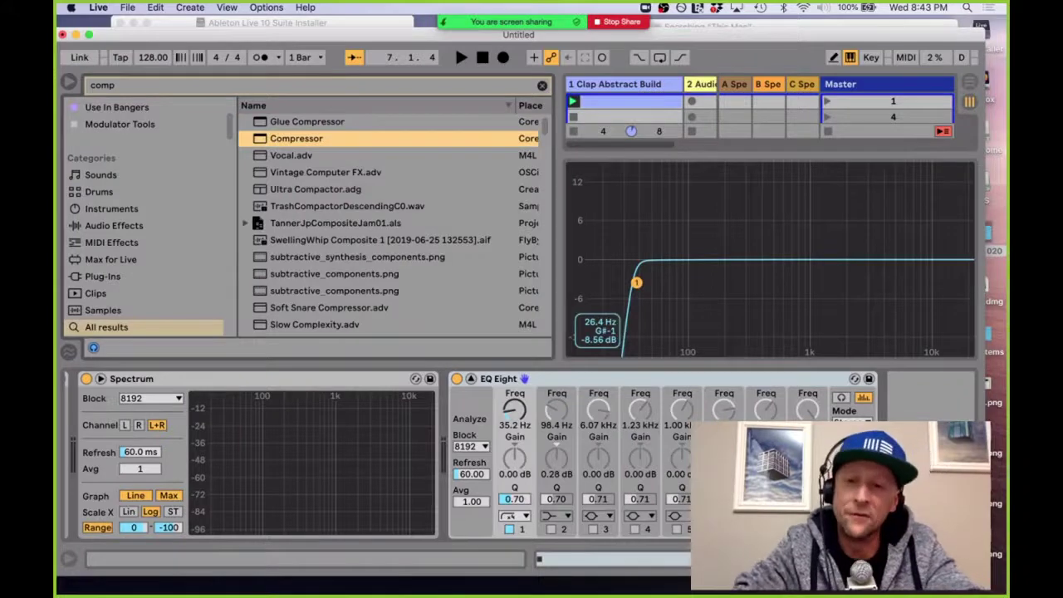
pyautogui.press('Return')
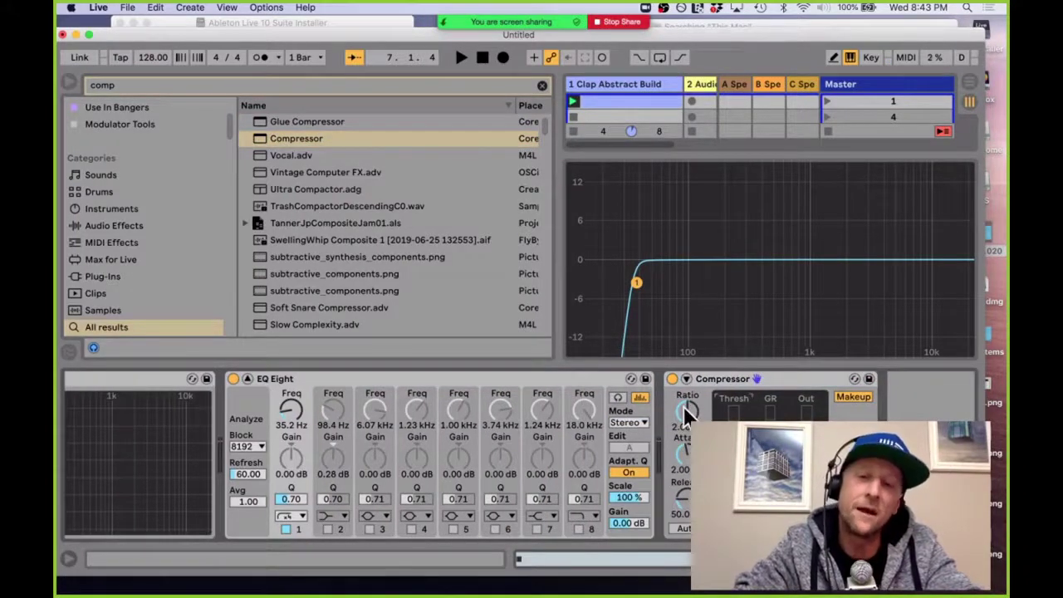
# Step: Set the Compressor's ratio to 3.41 and, while the clip plays, its attack to 278
pyautogui.moveTo(685, 413); pyautogui.dragTo(685, 412)
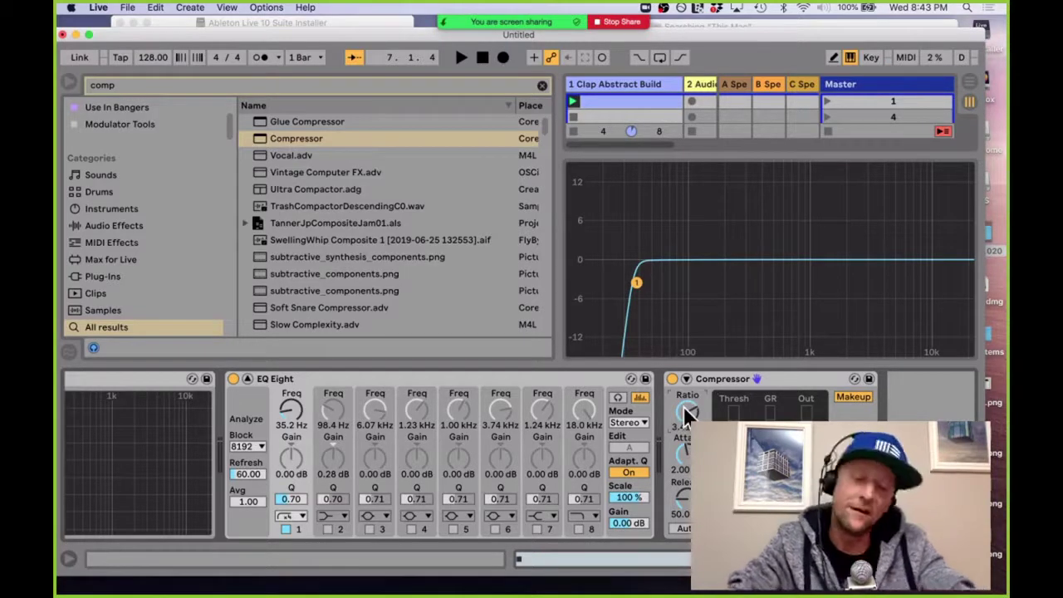
pyautogui.press('super+alt+b')
pyautogui.moveTo(500, 244); pyautogui.dragTo(687, 327)
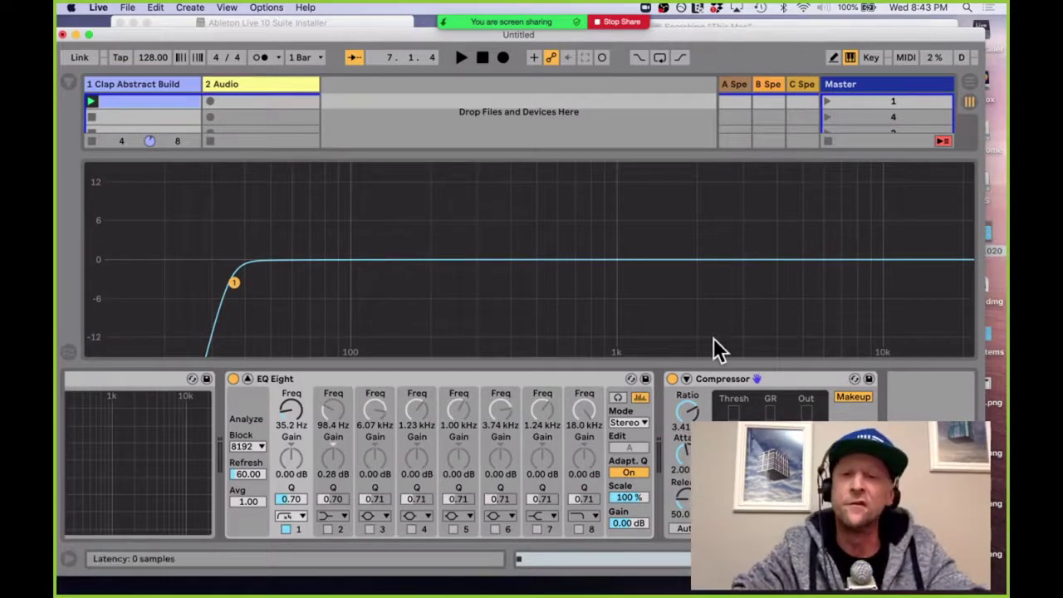
pyautogui.press('space')
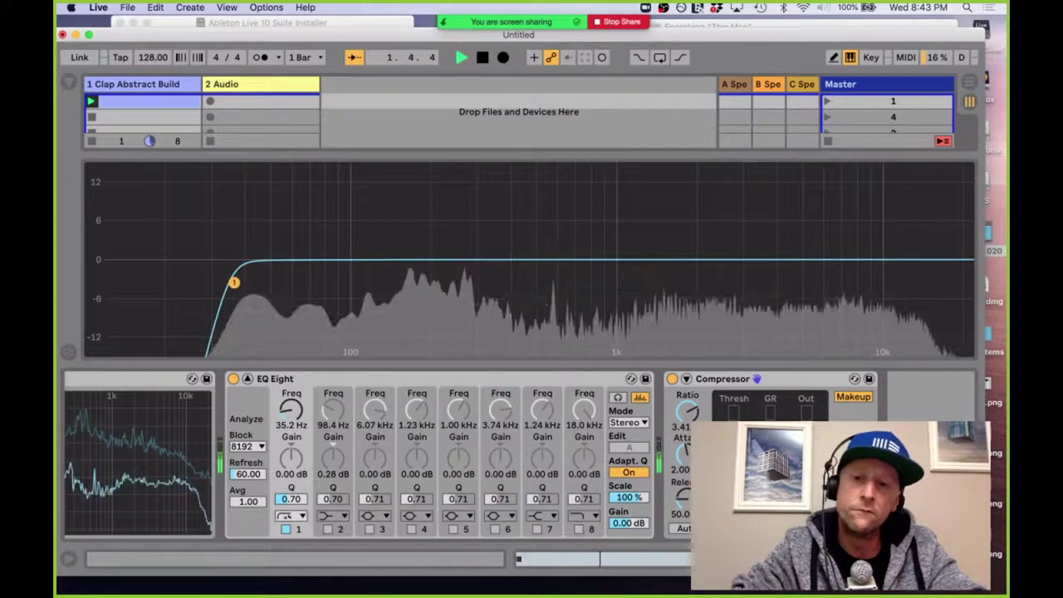
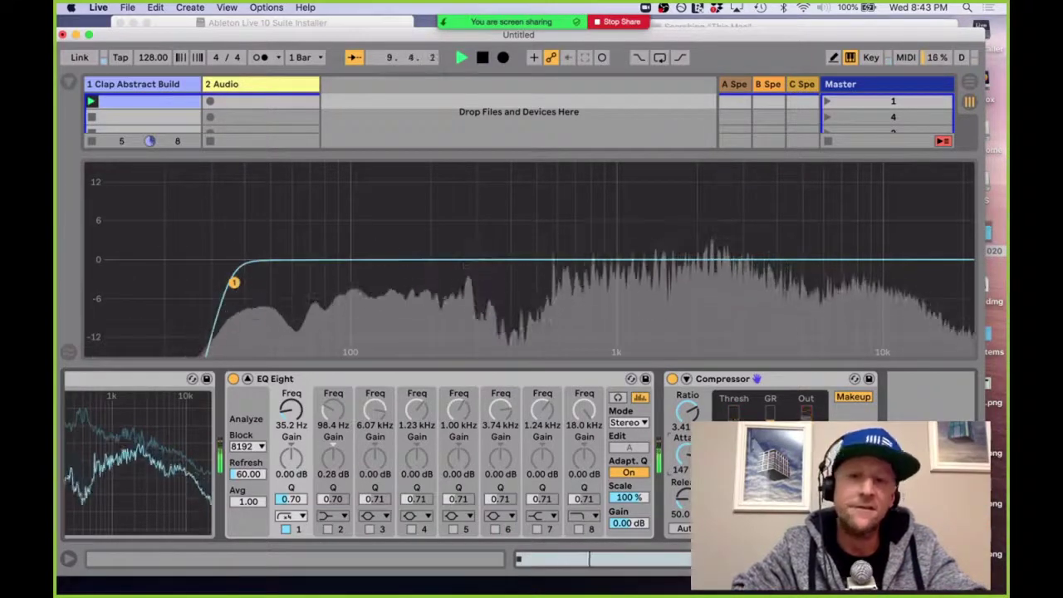
pyautogui.press('space')
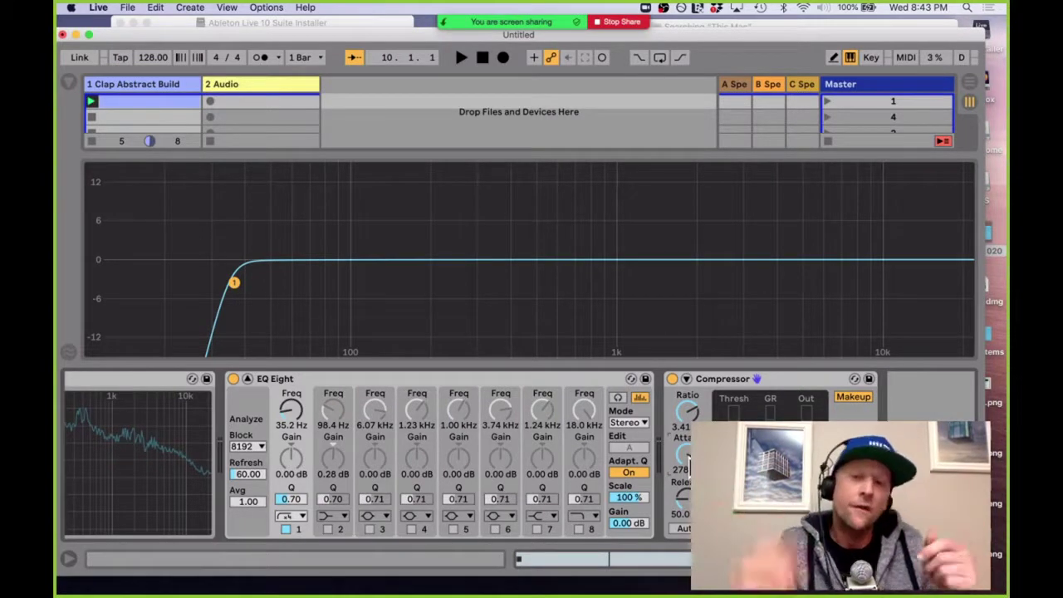
# Step: Search the browser for "com" and highlight Compressor in the results
pyautogui.click(615, 378)
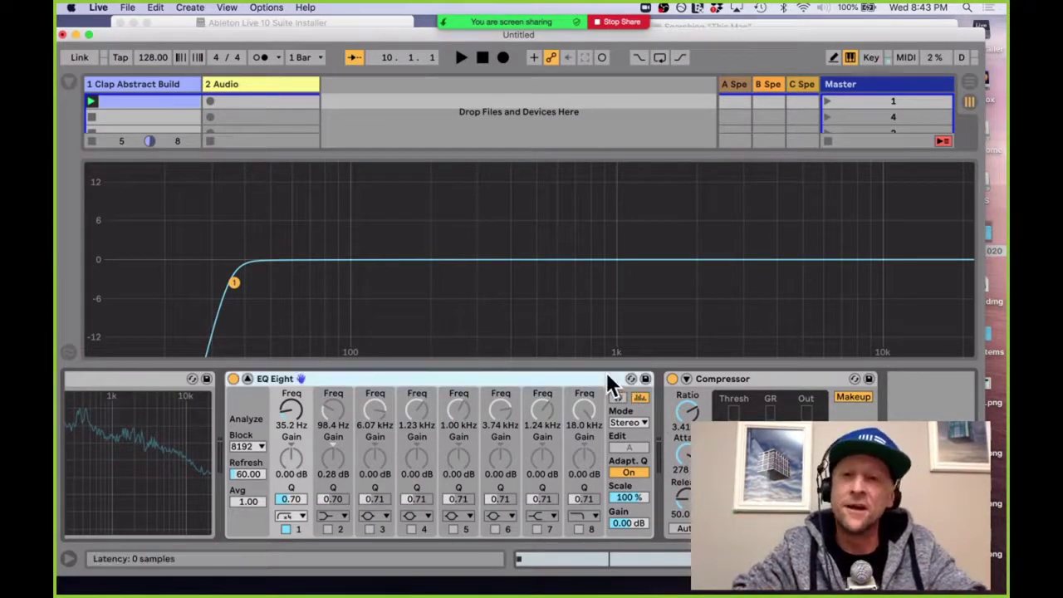
pyautogui.click(713, 374)
pyautogui.press('super+f')
pyautogui.press('BackSpace')
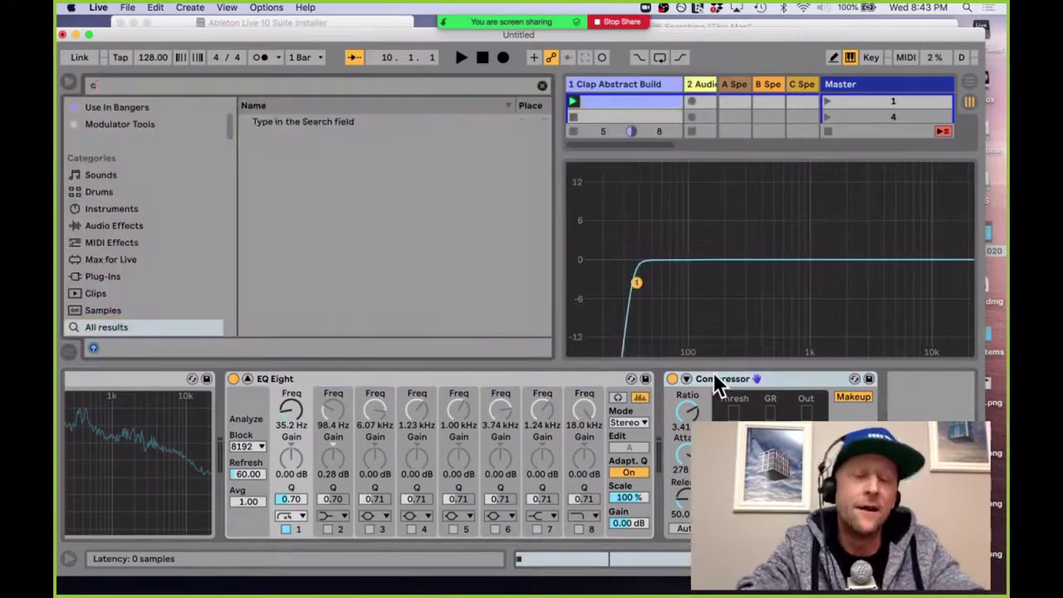
pyautogui.write('com')
pyautogui.press('Down')
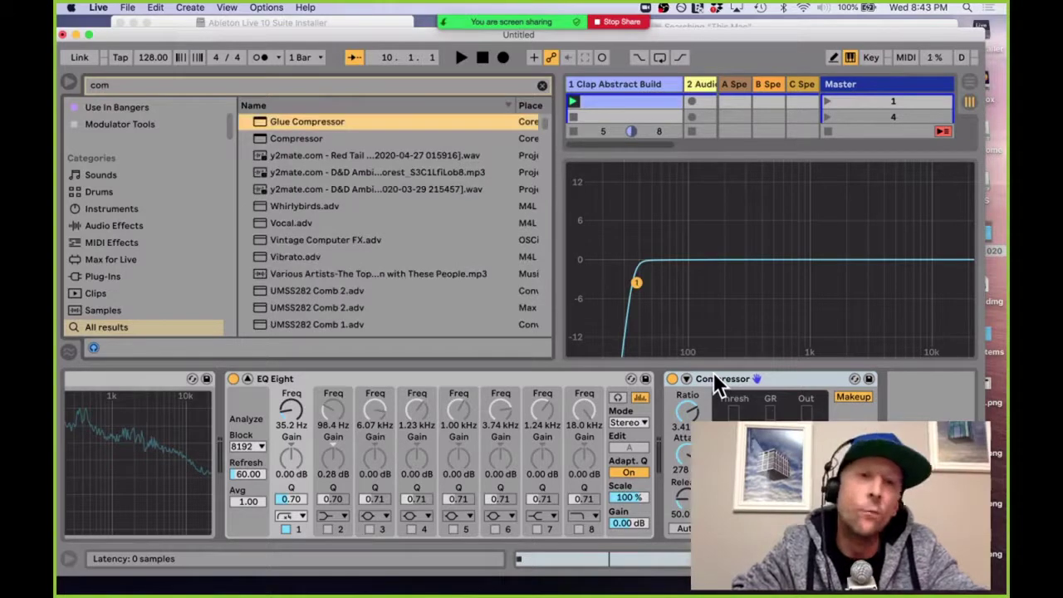
pyautogui.press('Down')
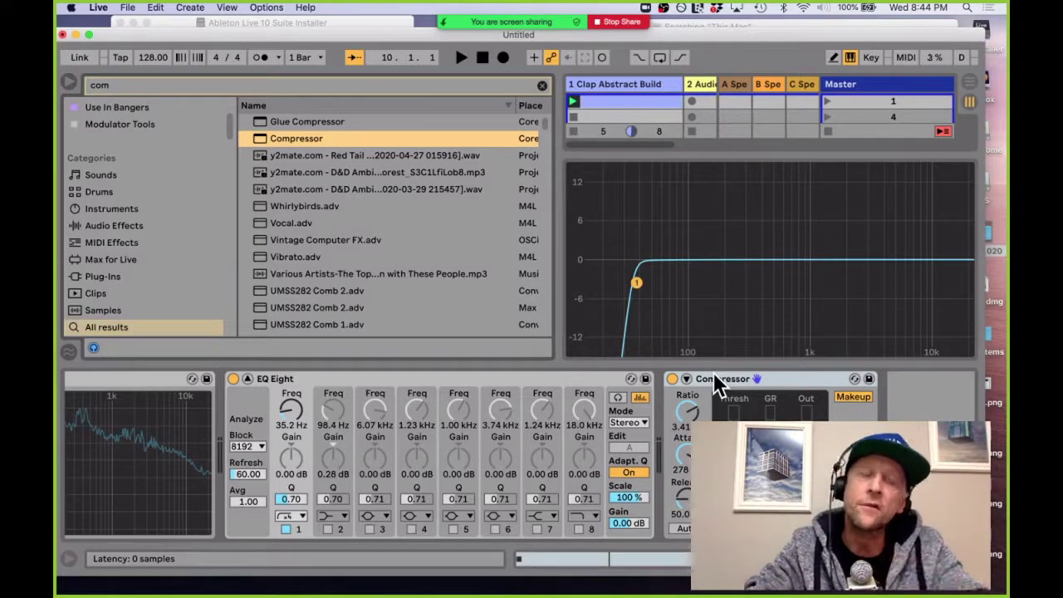
# Step: Rename the Compressor after EQ Eight to "Adds Punch"
pyautogui.click(720, 377)
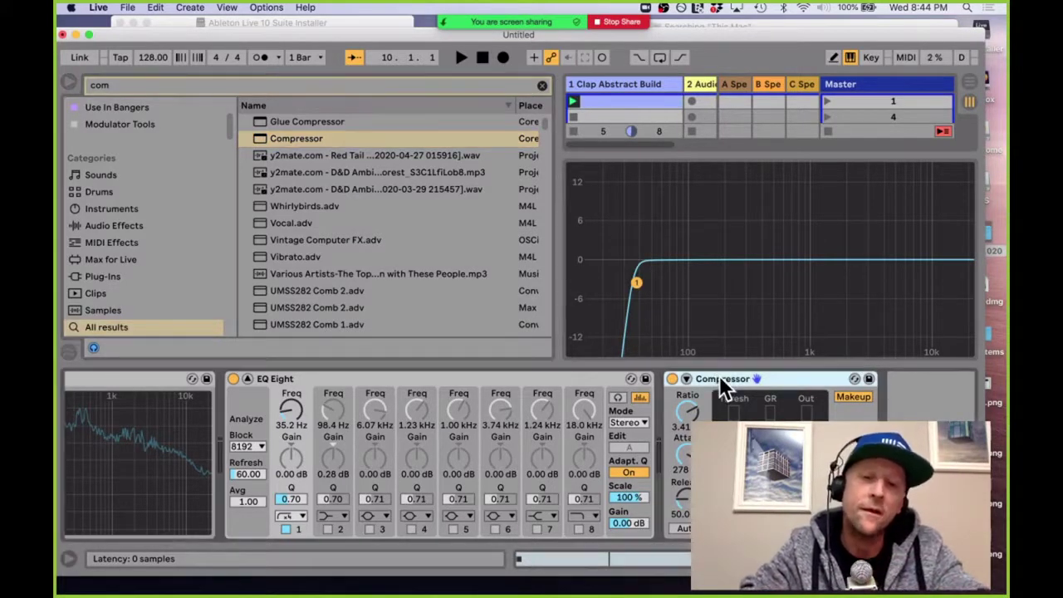
pyautogui.press('super+r')
pyautogui.write('Adds Punch')
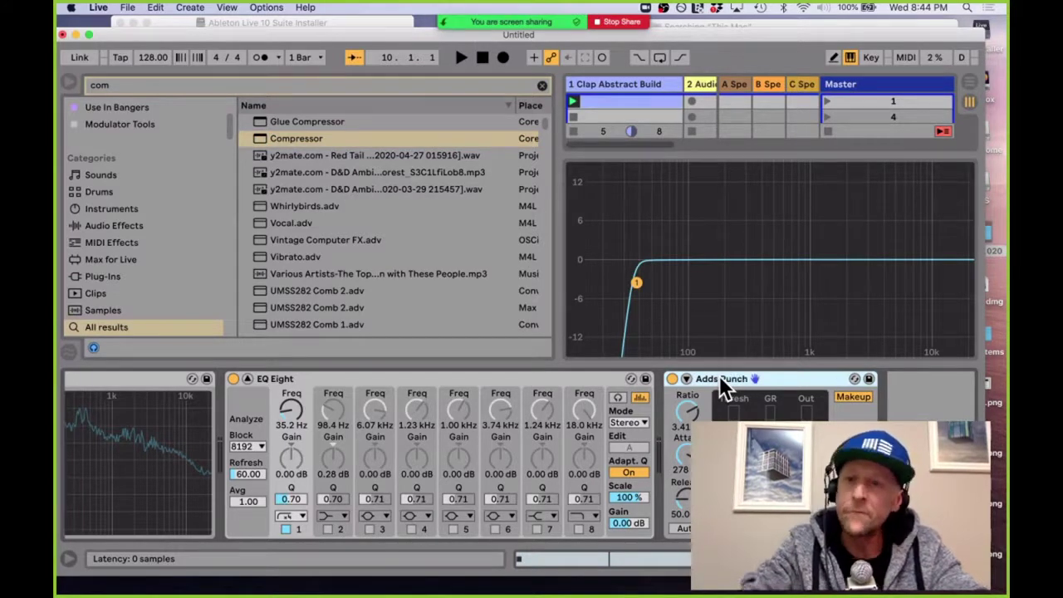
pyautogui.press('Return')
# Step: Duplicate the Adds Punch compressor as "Peak Limiter" and place the copy between EQ Eight and Adds Punch
pyautogui.press('super+d')
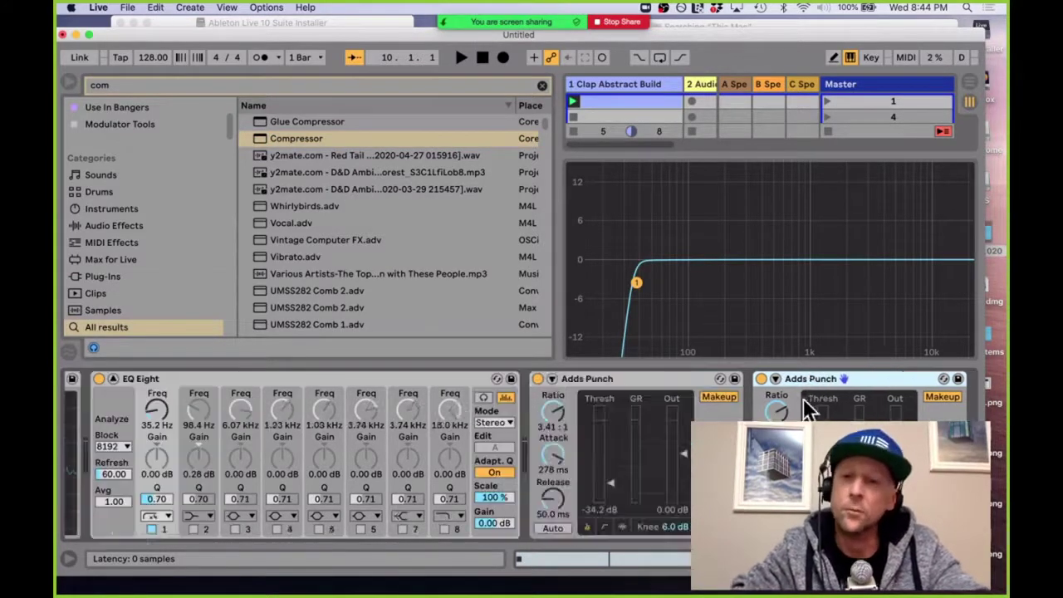
pyautogui.press('super+r')
pyautogui.write('Peak Limiter')
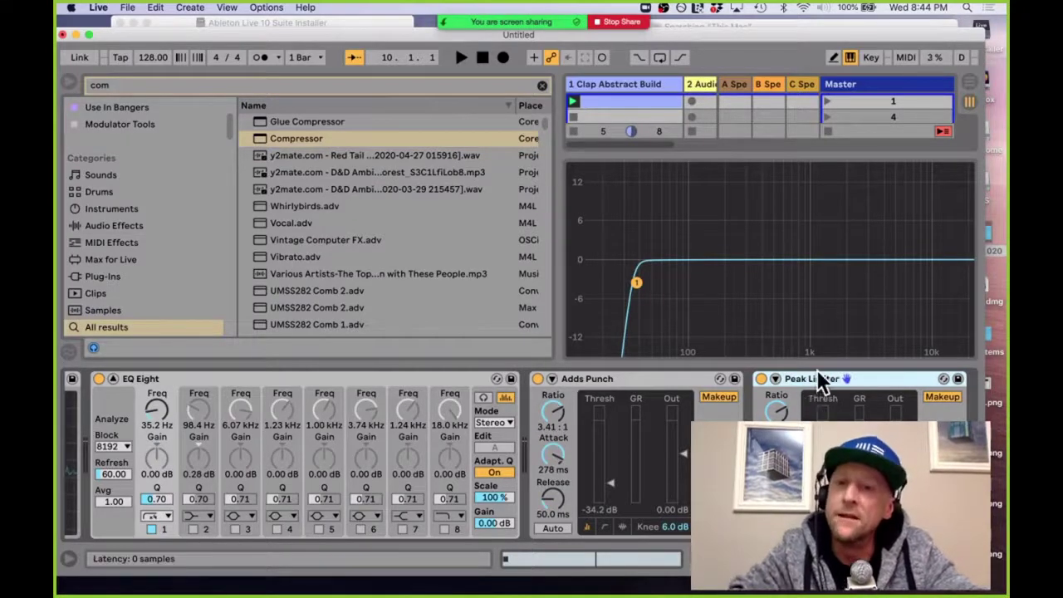
pyautogui.moveTo(773, 379); pyautogui.dragTo(586, 419)
# Step: Set the Peak Limiter's attack to 0.04 ms and its threshold to -6.11 dB
pyautogui.moveTo(556, 455)
pyautogui.mouseDown()
pyautogui.moveTo(556, 498)
pyautogui.moveTo(563, 462)
pyautogui.mouseUp()
pyautogui.moveTo(611, 486); pyautogui.dragTo(604, 416)
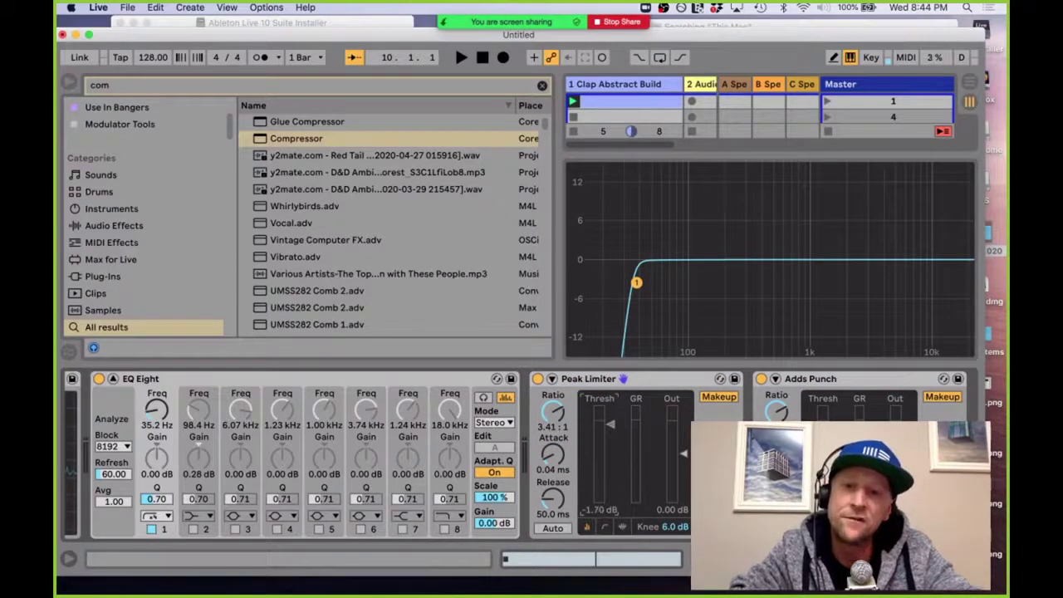
pyautogui.click(597, 379)
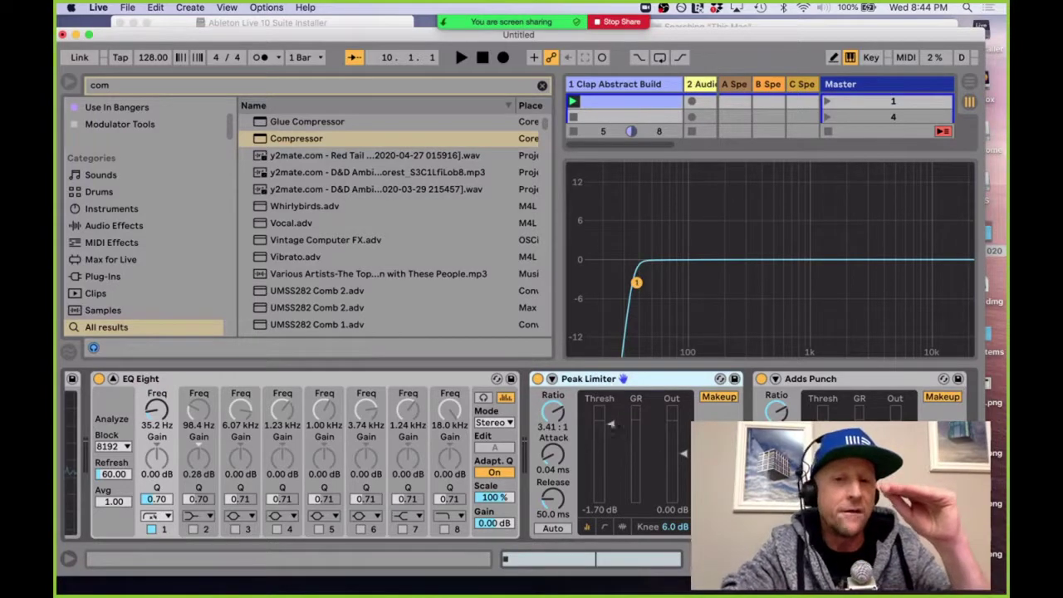
pyautogui.moveTo(611, 427); pyautogui.dragTo(611, 453)
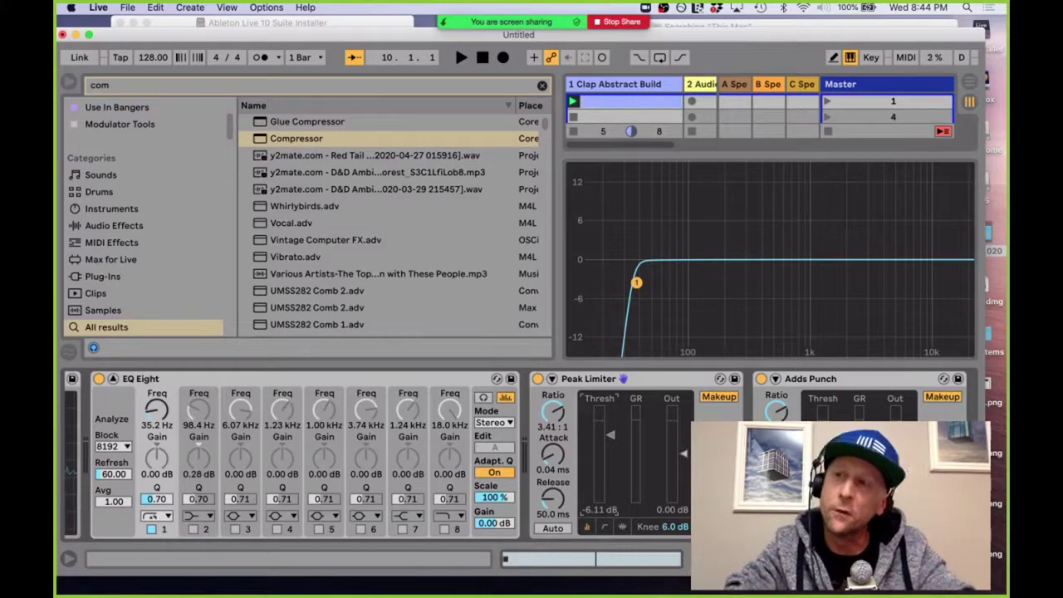
# Step: Find Saturator with "sat" and Drum Buss with "drum bus" in the browser and add both after Adds Punch
pyautogui.hscroll(3, 468, 459)
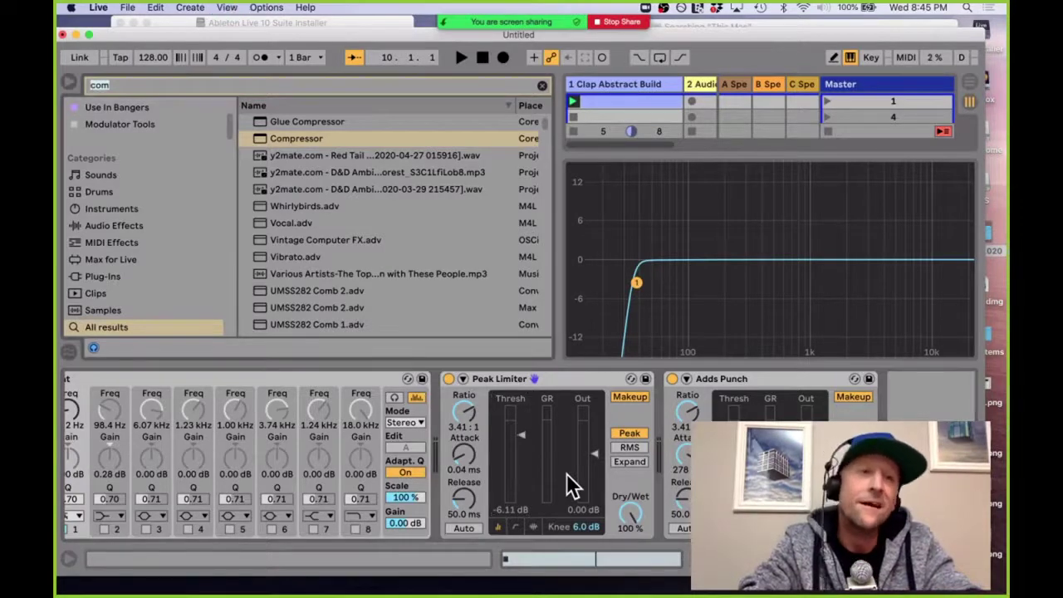
pyautogui.press('super+f')
pyautogui.write('sat')
pyautogui.press('Return')
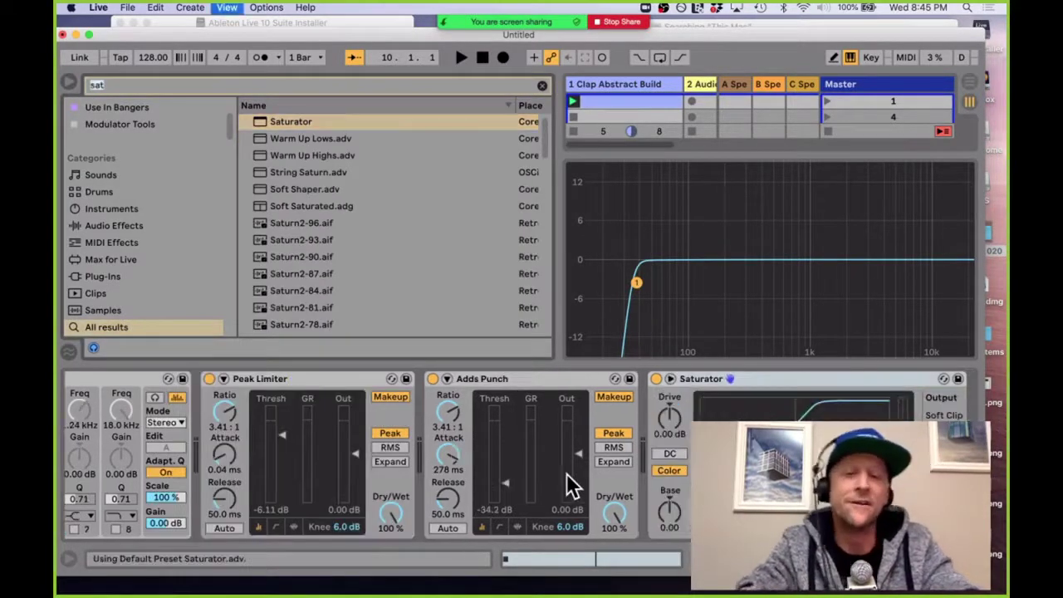
pyautogui.press('super+f')
pyautogui.write('drum bus')
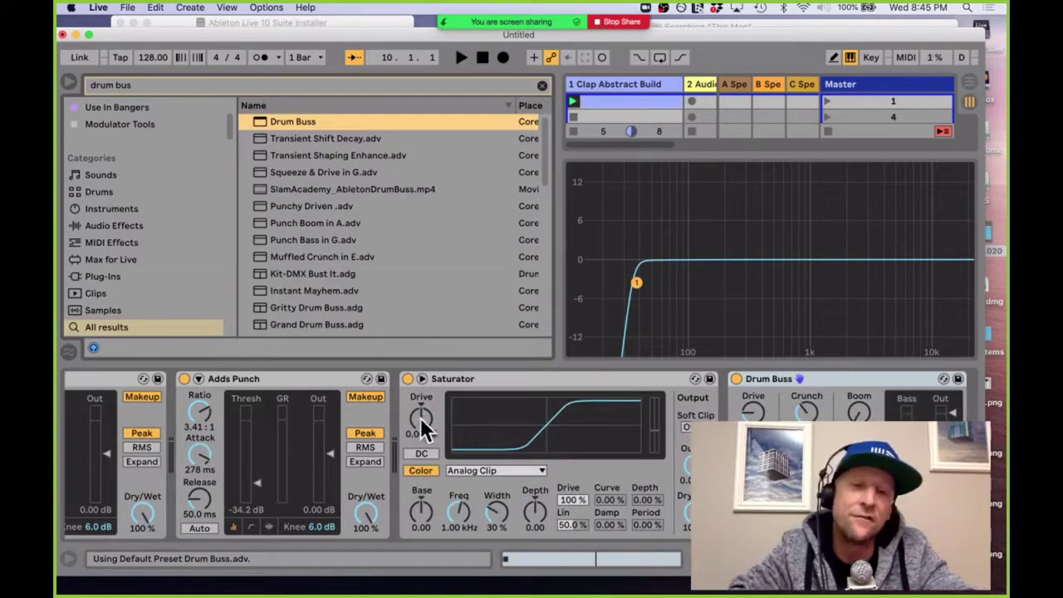
# Step: Audition the clip with Saturator's Drive at 6.86 dB and its output lowered to about -23 dB
pyautogui.moveTo(421, 417); pyautogui.dragTo(420, 419)
pyautogui.press('space')
pyautogui.press('space')
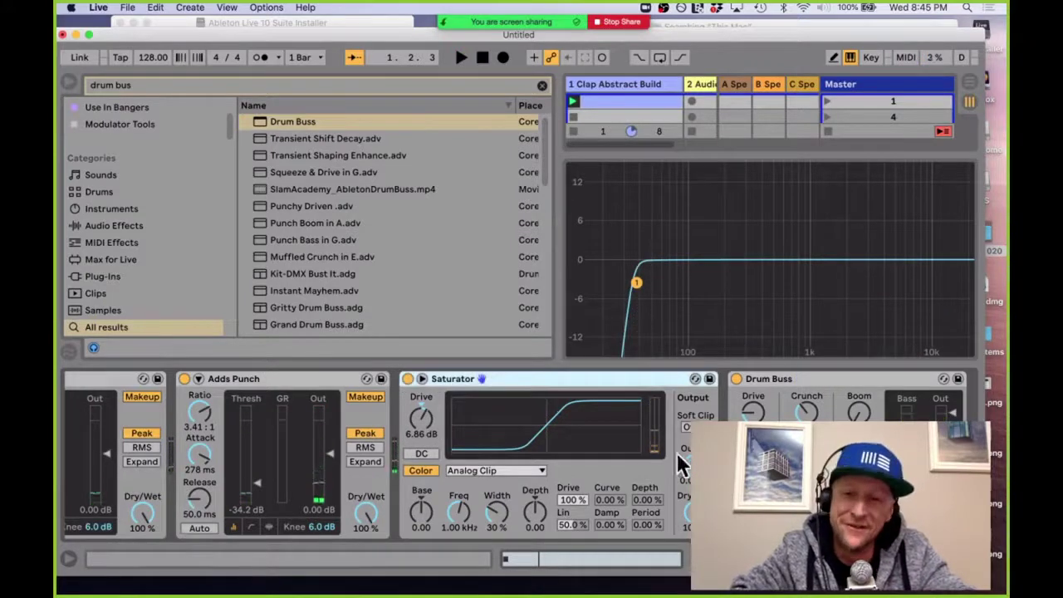
pyautogui.moveTo(677, 463); pyautogui.dragTo(678, 482)
pyautogui.press('space')
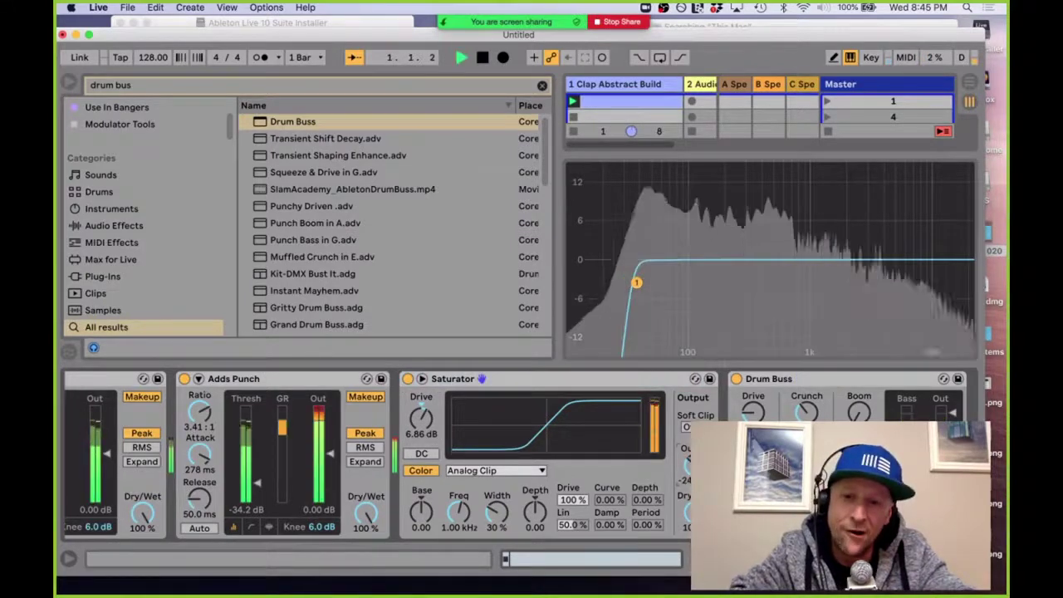
pyautogui.press('space')
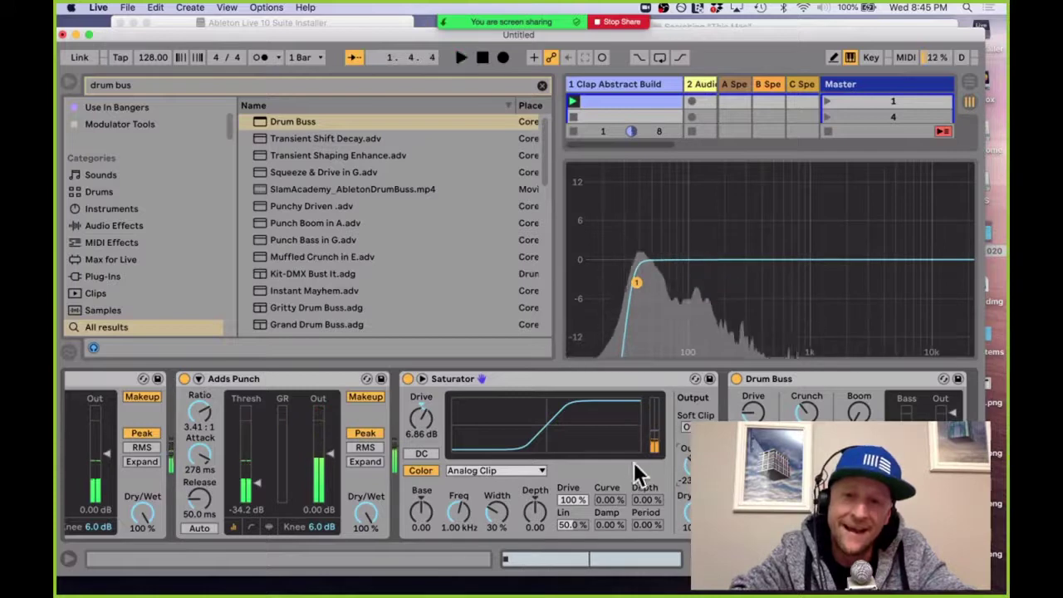
# Step: Lower Adds Punch's output to -11.6 dB and set Saturator to 4.00 dB Drive, -16.9 dB output and Soft Clip on
pyautogui.moveTo(429, 410); pyautogui.dragTo(429, 434)
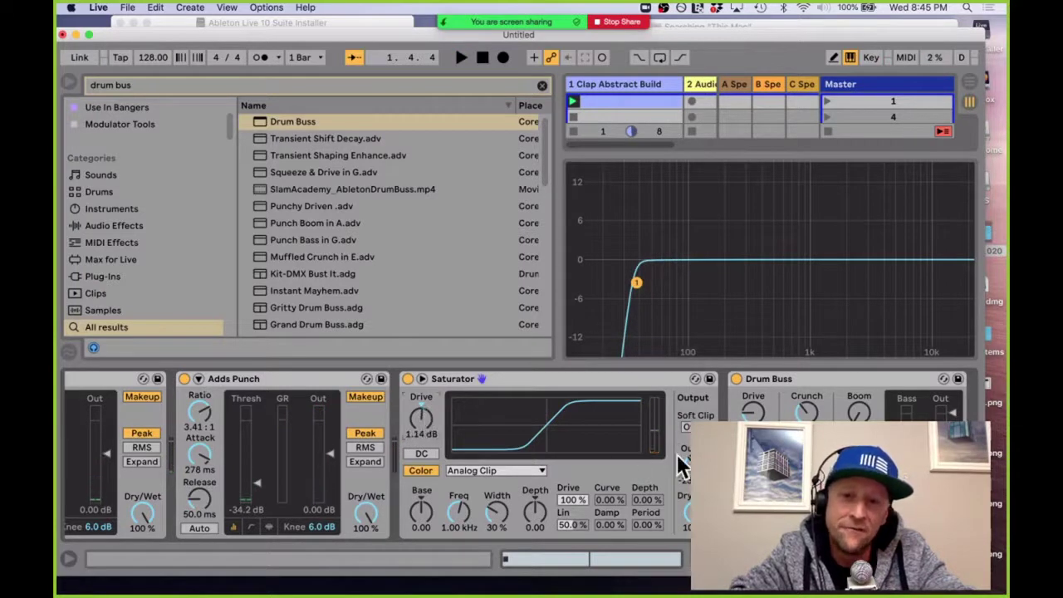
pyautogui.moveTo(328, 452); pyautogui.dragTo(327, 466)
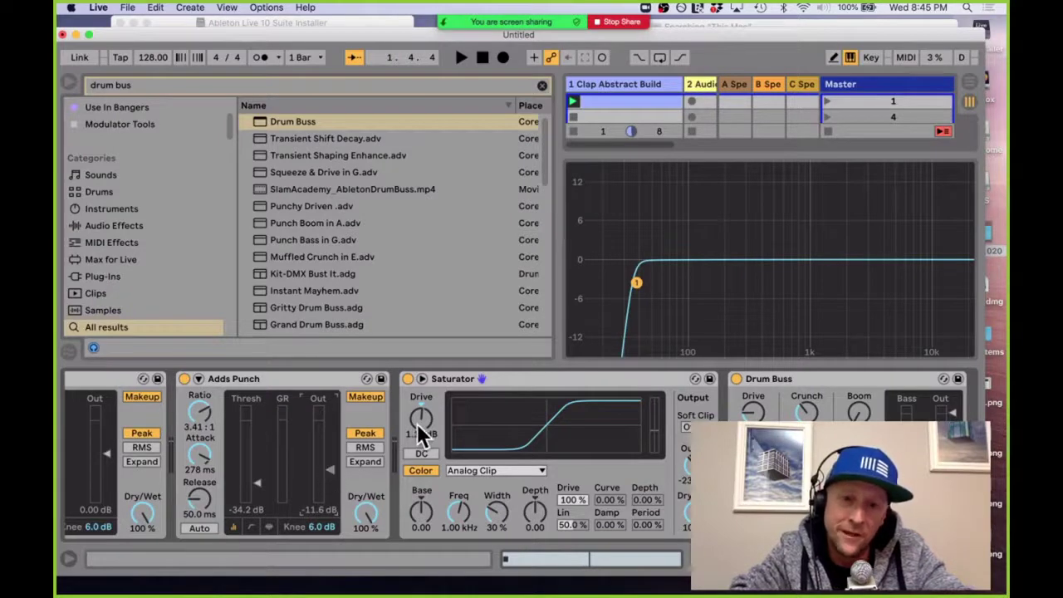
pyautogui.press('space')
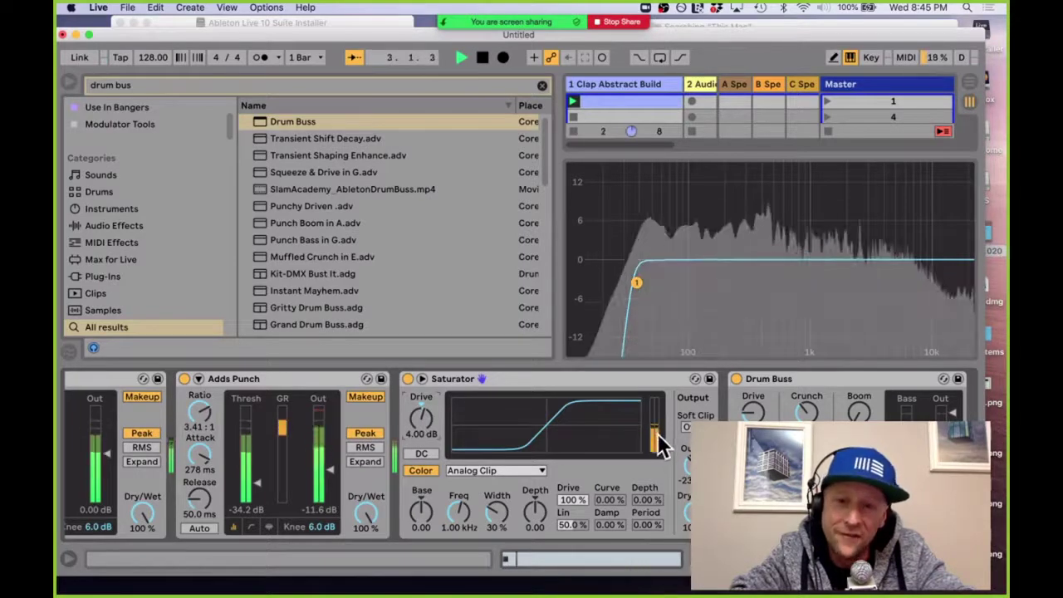
pyautogui.click(686, 427)
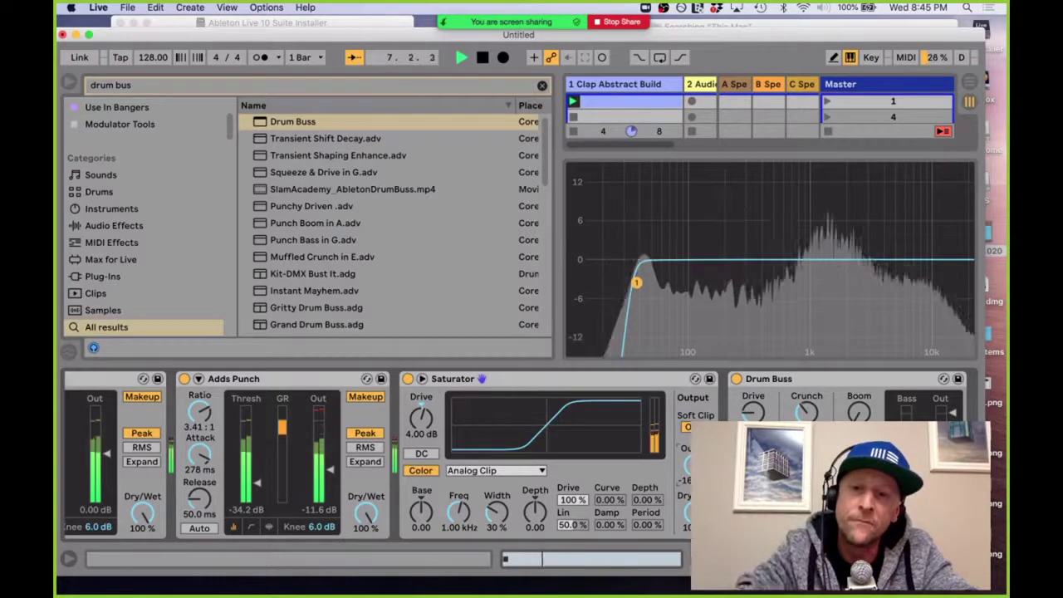
# Step: Set Drum Buss's Drive to 0.0 % and try its Trim control, resetting it to 0.00 dB
pyautogui.hscroll(3, 682, 474)
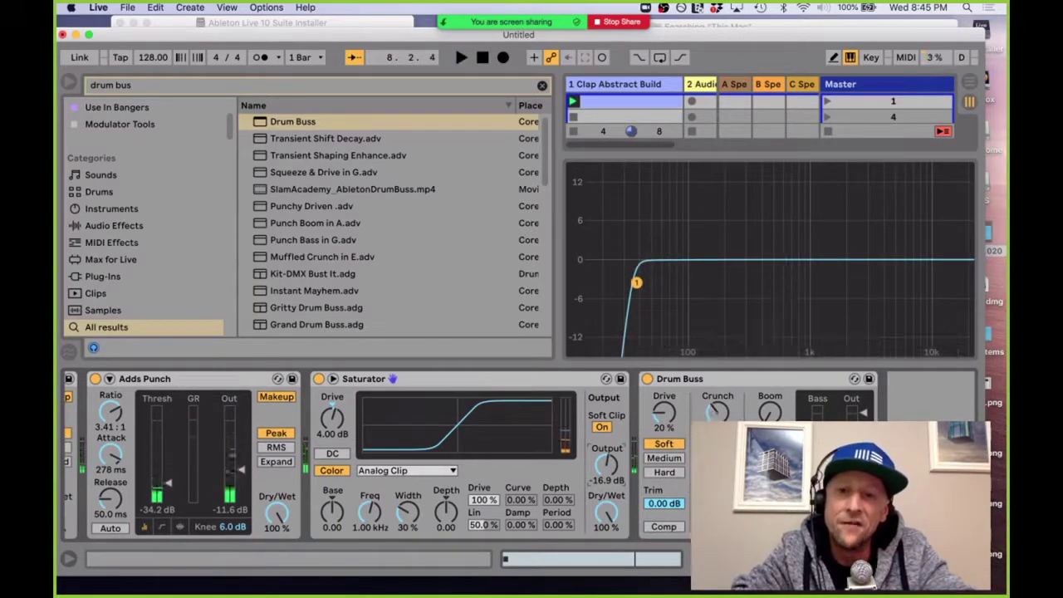
pyautogui.click(712, 384)
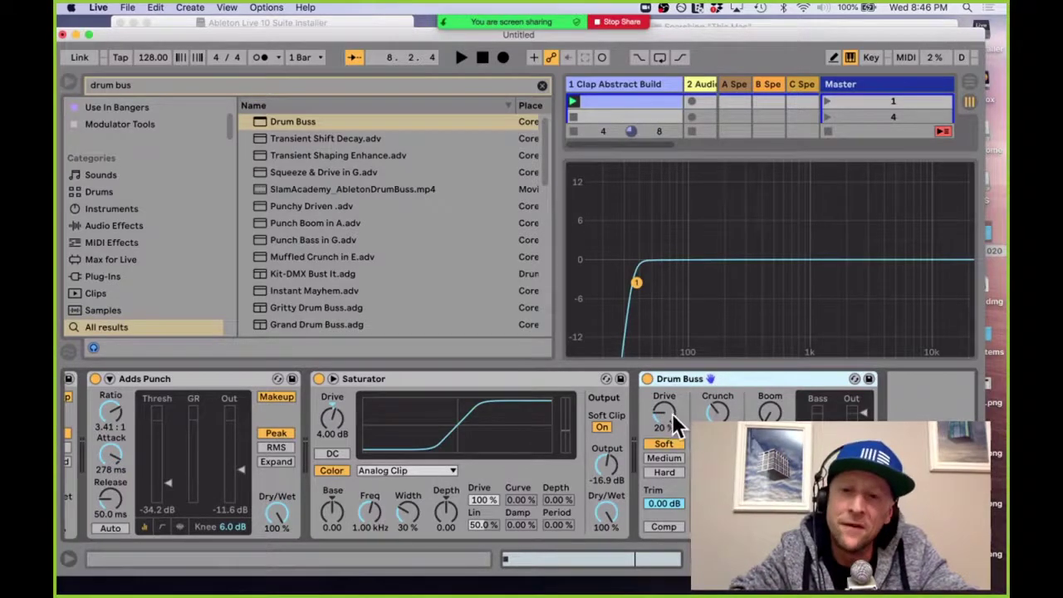
pyautogui.moveTo(675, 423); pyautogui.dragTo(674, 465)
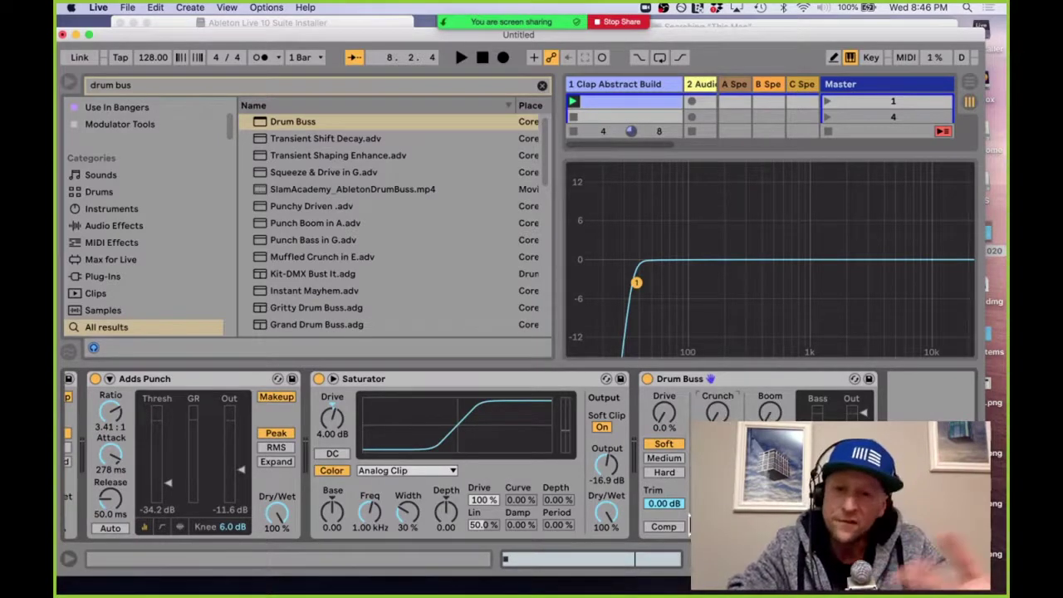
pyautogui.moveTo(670, 503); pyautogui.dragTo(670, 523)
pyautogui.press('Delete')
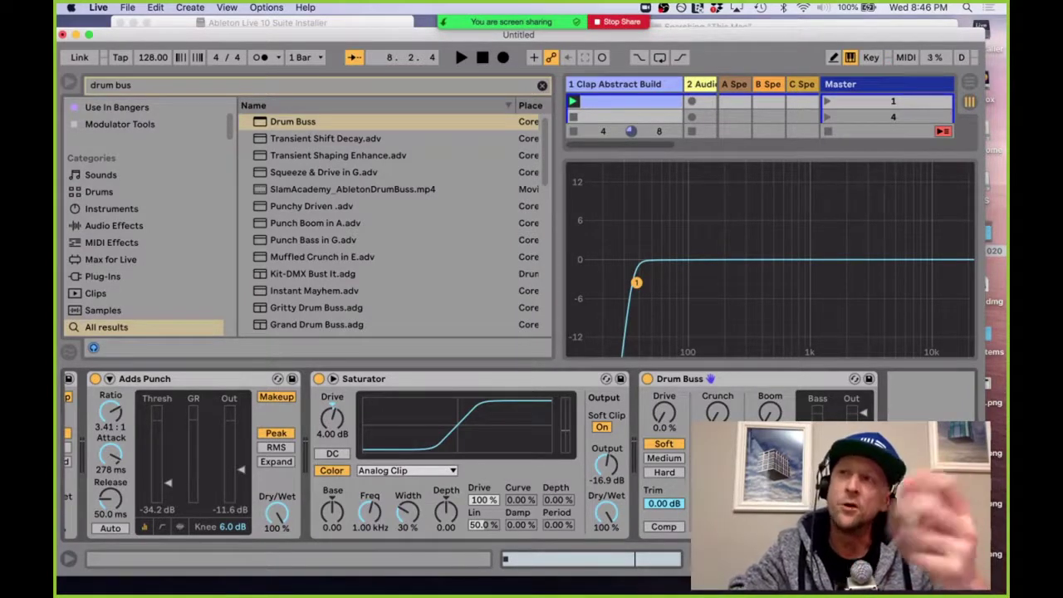
# Step: While the clip plays, set Saturator's output to -8.29 dB and Drum Buss's Drive to 23 %
pyautogui.press('space')
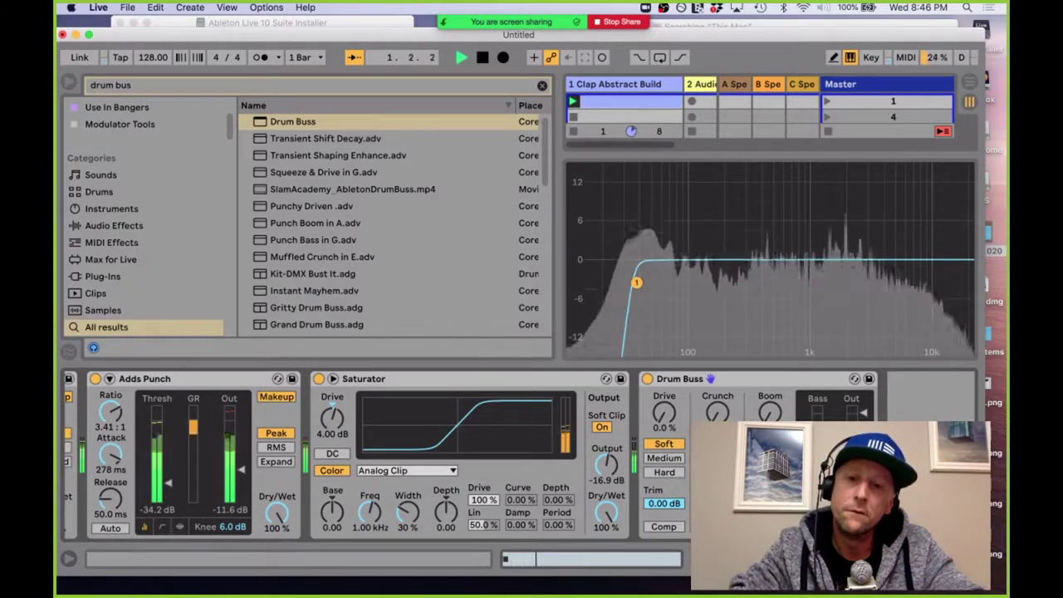
pyautogui.moveTo(609, 479); pyautogui.dragTo(608, 475)
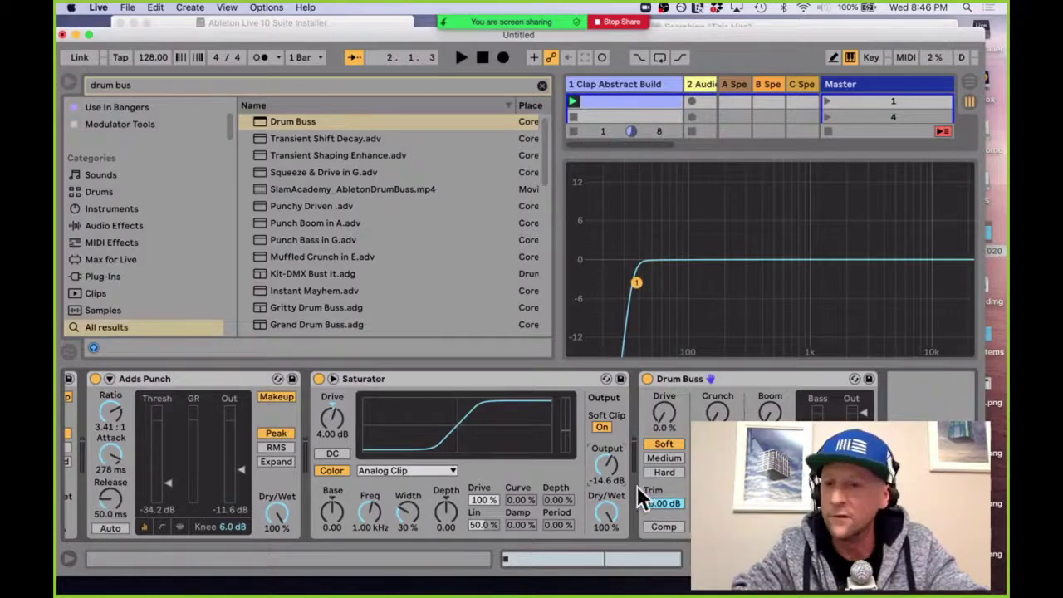
pyautogui.press('space')
pyautogui.moveTo(610, 476); pyautogui.dragTo(610, 471)
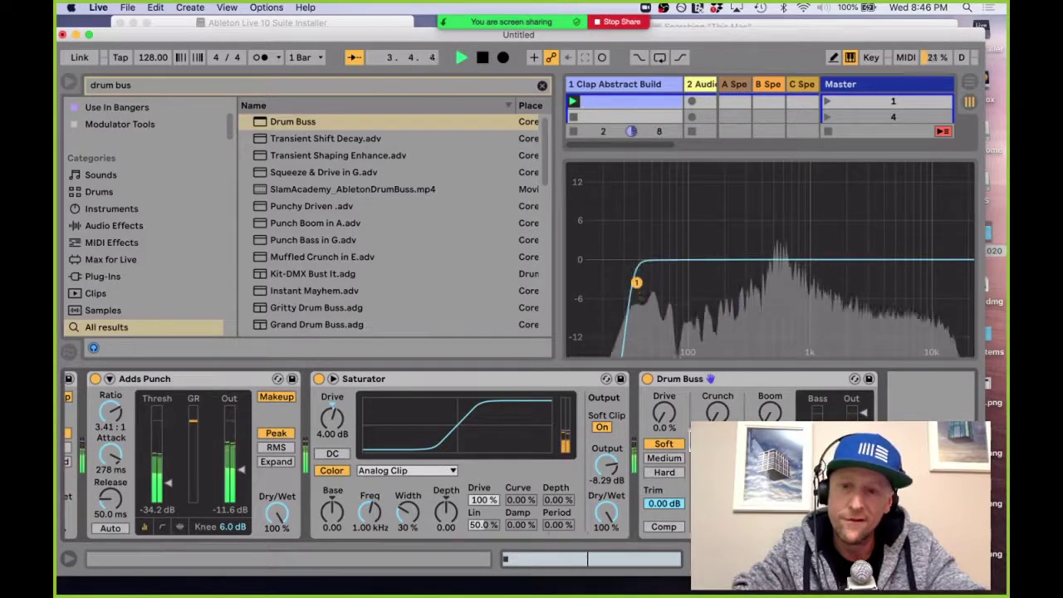
pyautogui.moveTo(663, 412)
pyautogui.mouseDown()
pyautogui.moveTo(663, 393)
pyautogui.moveTo(673, 423)
pyautogui.mouseUp()
pyautogui.press('space')
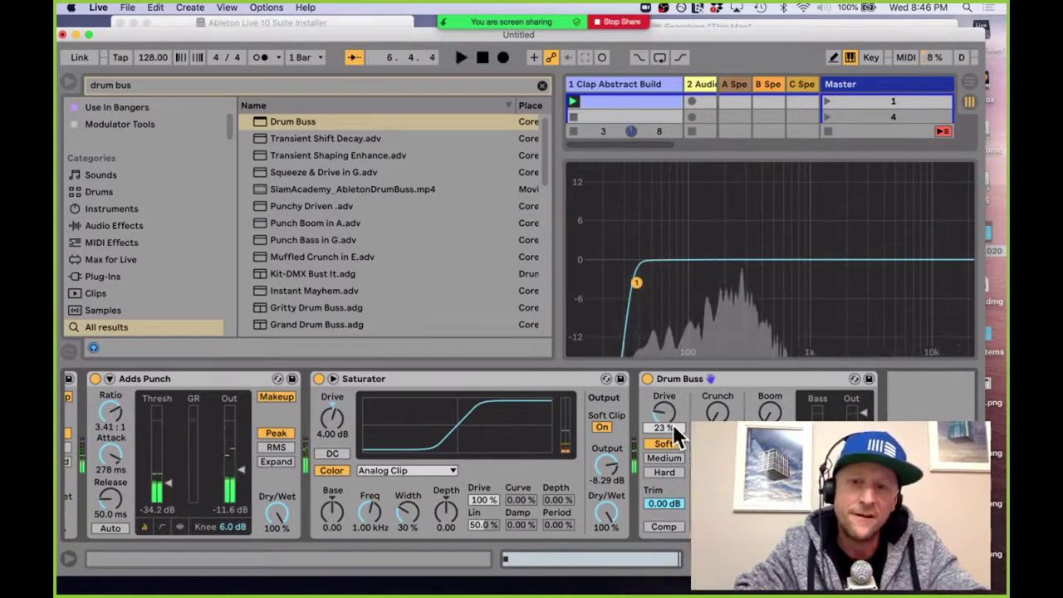
pyautogui.hscroll(-10, 683, 465)
pyautogui.hscroll(15, 682, 461)
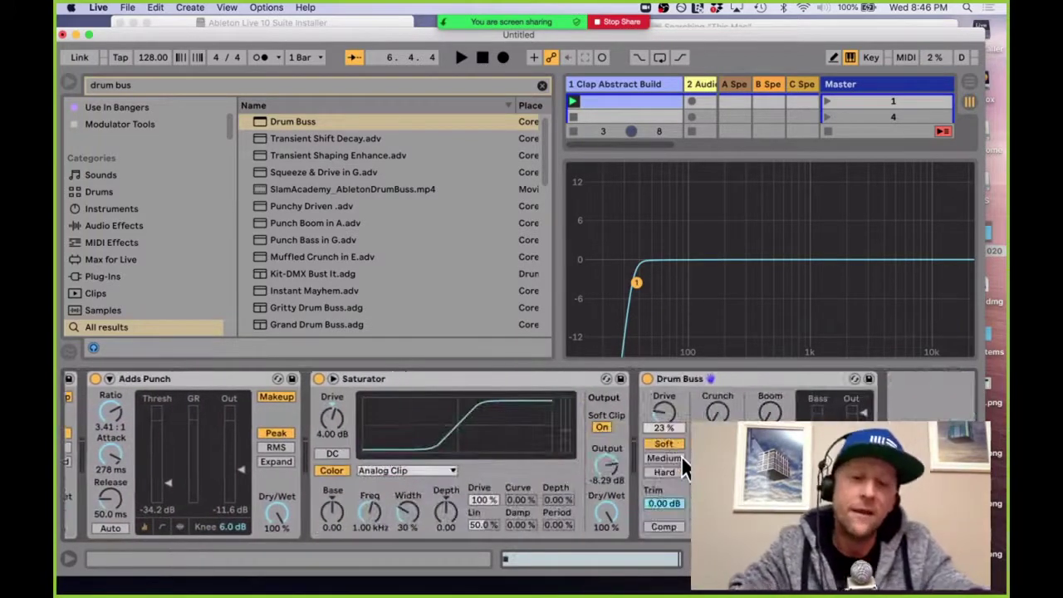
pyautogui.press('super+alt+b')
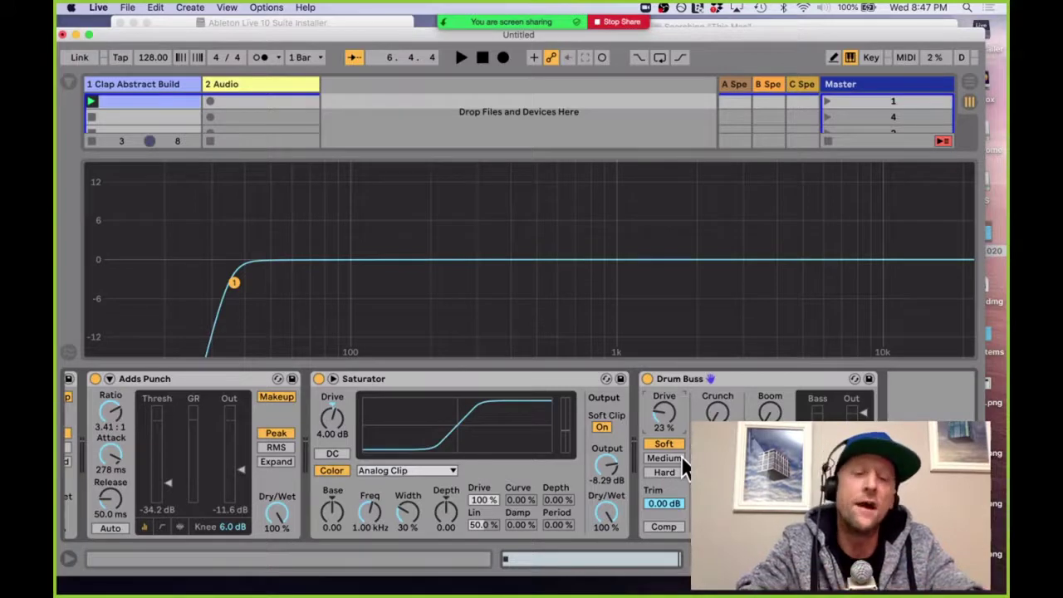
# Step: Find Delay in the browser by searching "delay" and add it after Drum Buss
pyautogui.press('super+f')
pyautogui.write('delay')
pyautogui.press('Down')
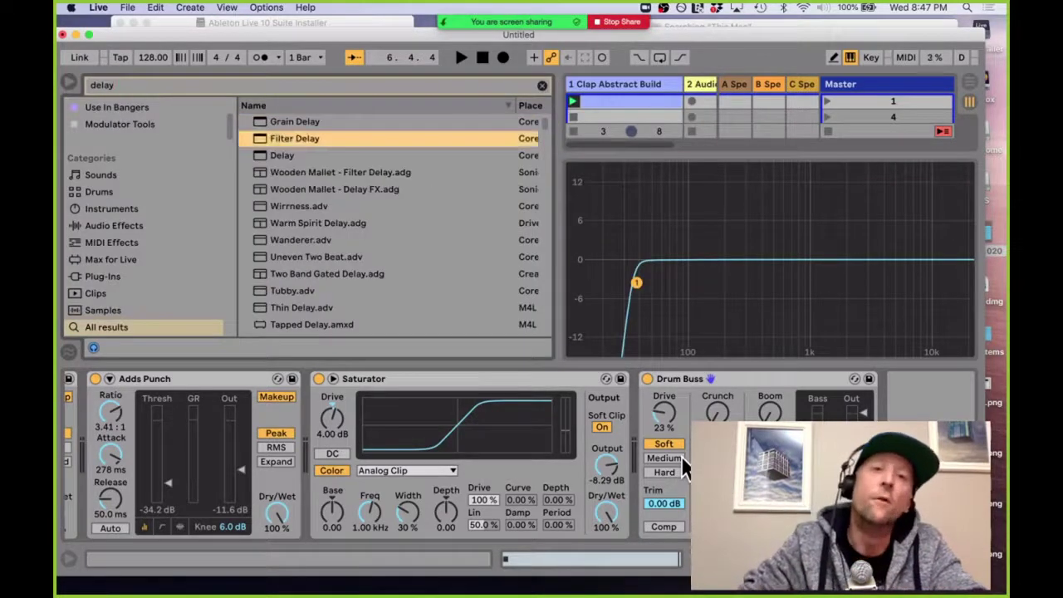
pyautogui.press('Down')
pyautogui.press('Return')
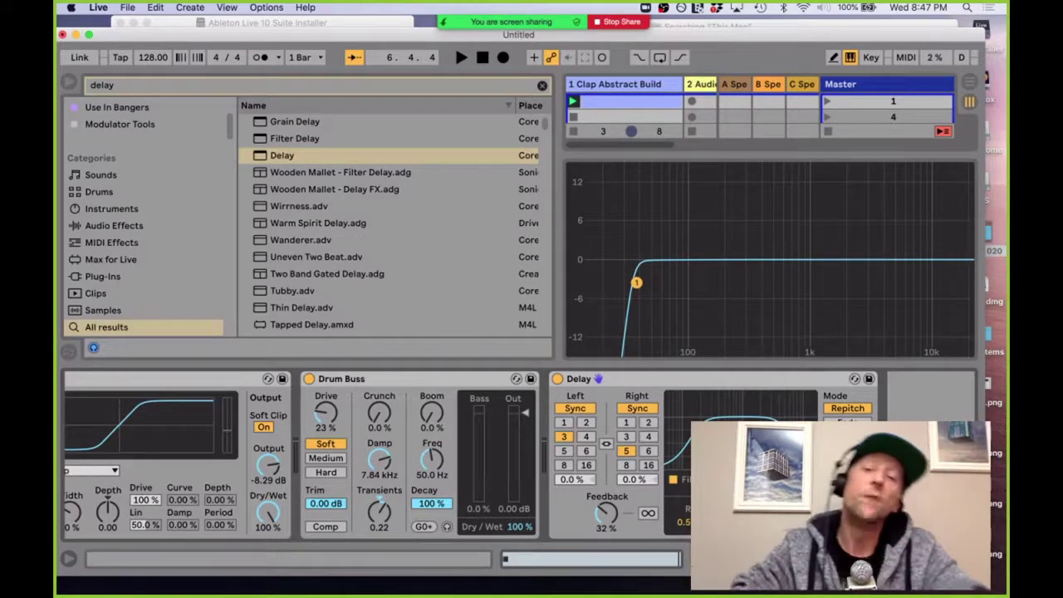
# Step: Switch both Delay channels from Sync to Time and set the left delay time to 30.0 ms
pyautogui.click(584, 405)
pyautogui.click(631, 409)
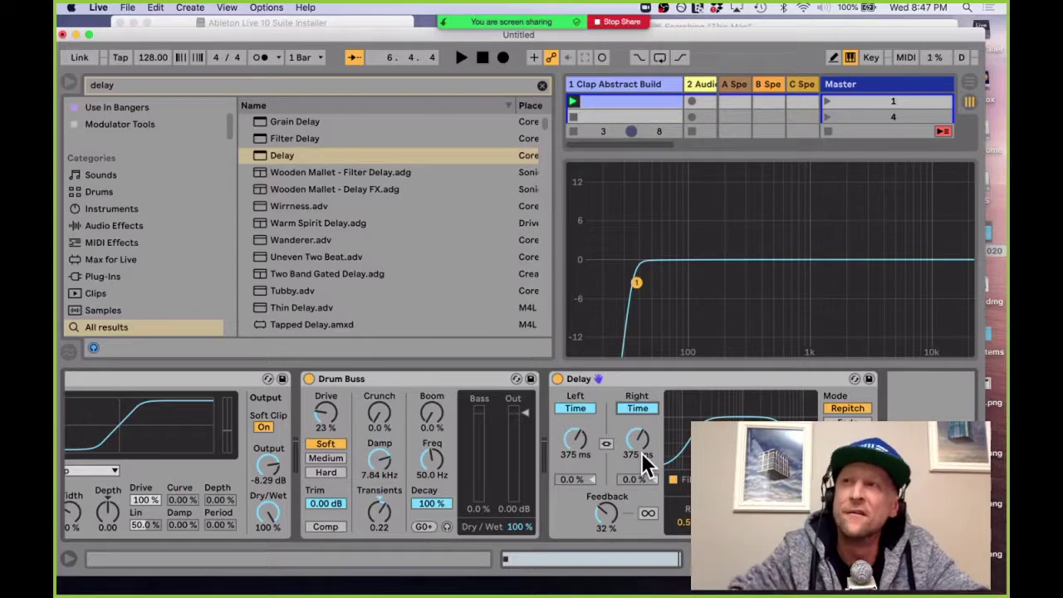
pyautogui.moveTo(575, 440); pyautogui.dragTo(575, 482)
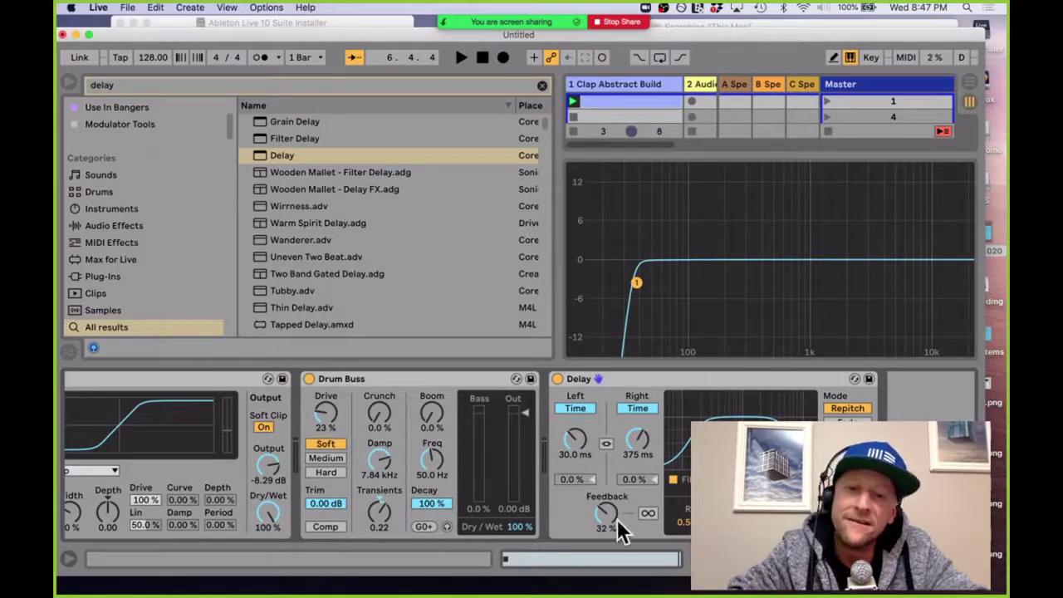
# Step: Set Delay's feedback to 0.0 % and its right delay time to 50.2 ms
pyautogui.moveTo(607, 514); pyautogui.dragTo(607, 540)
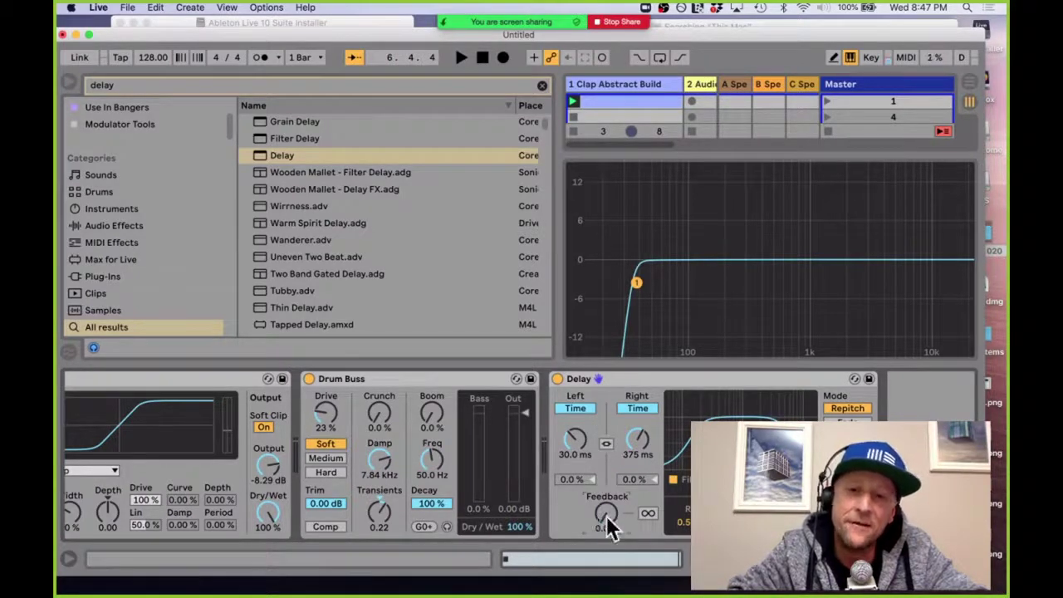
pyautogui.moveTo(638, 440); pyautogui.dragTo(638, 465)
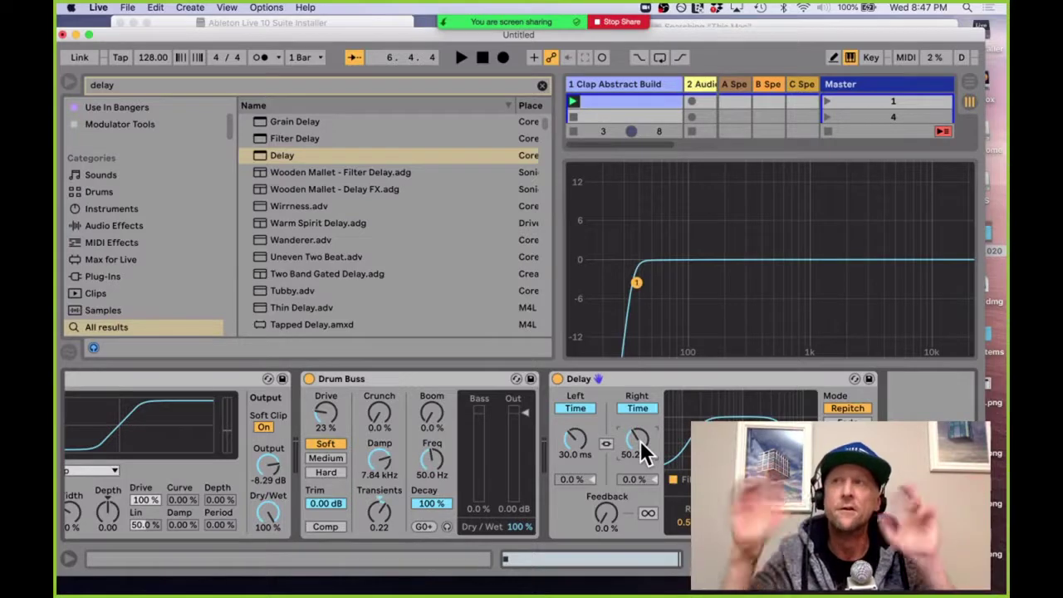
# Step: Group Delay into an Audio Effect Rack and show the rack's chain list
pyautogui.click(607, 377)
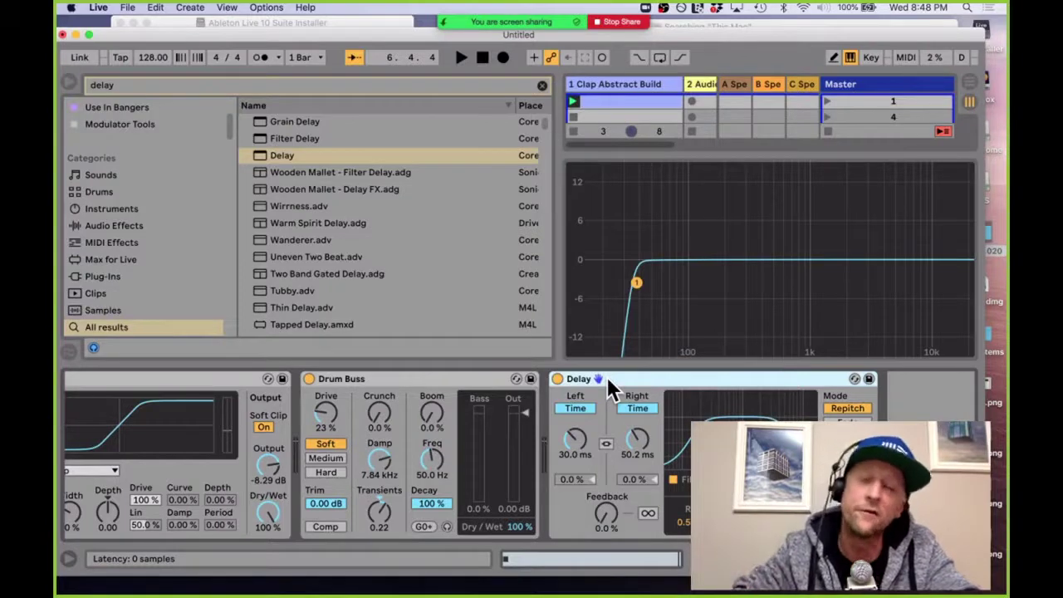
pyautogui.press('super+f')
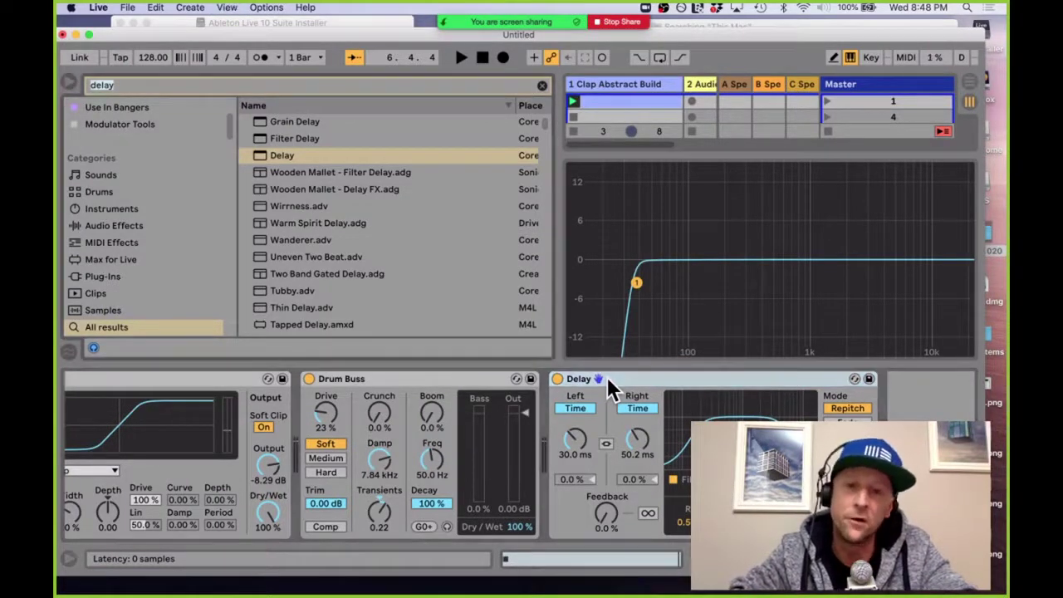
pyautogui.press('super+g')
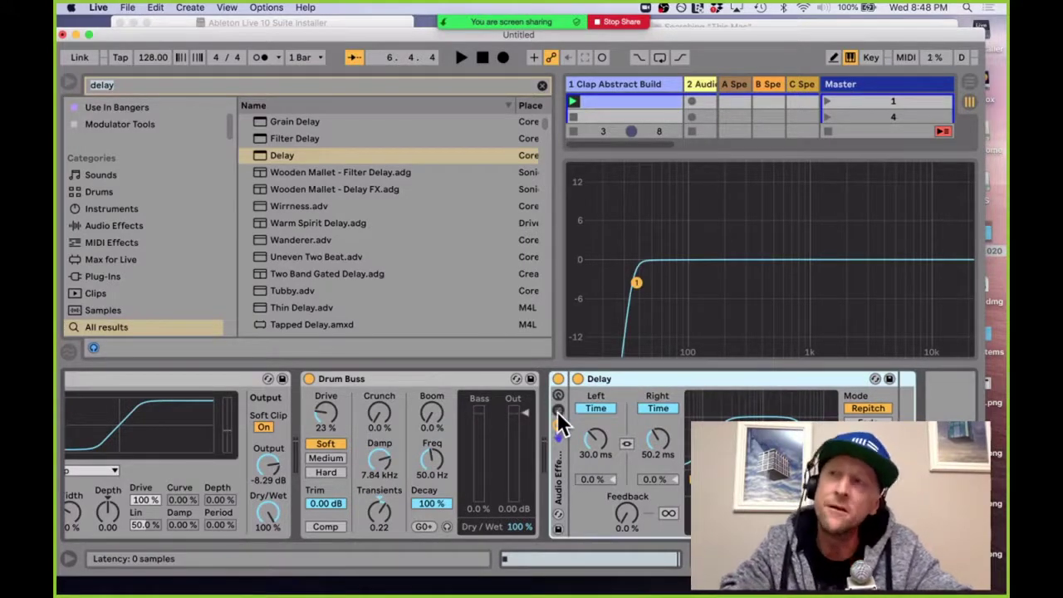
pyautogui.click(557, 412)
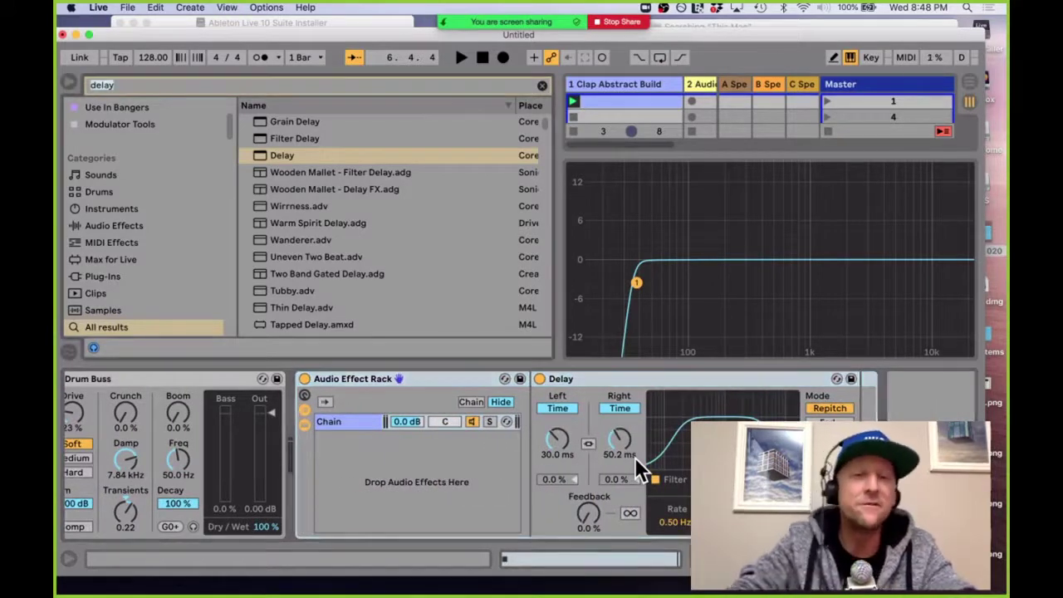
# Step: Find EQ Three by searching "eq", add it before Delay in the rack, and switch off its low band
pyautogui.press('super+f')
pyautogui.write('eq')
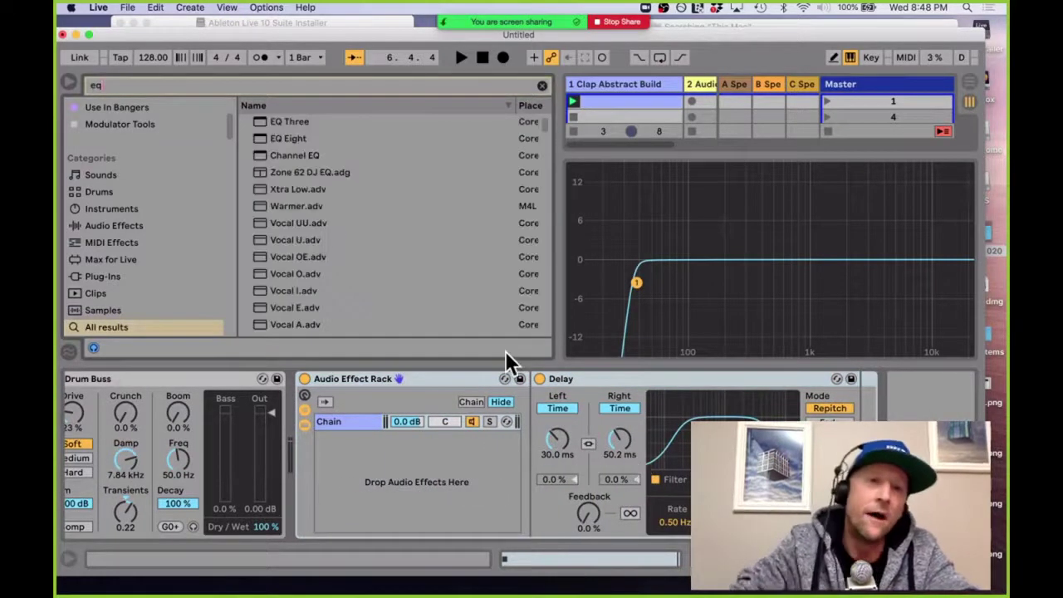
pyautogui.moveTo(266, 122); pyautogui.dragTo(542, 428)
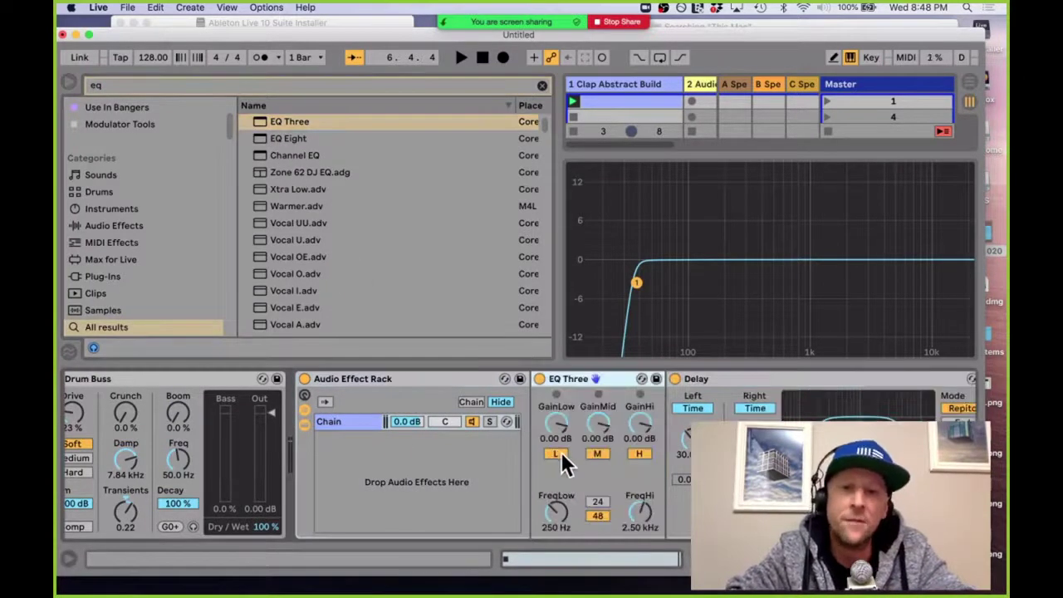
pyautogui.click(556, 454)
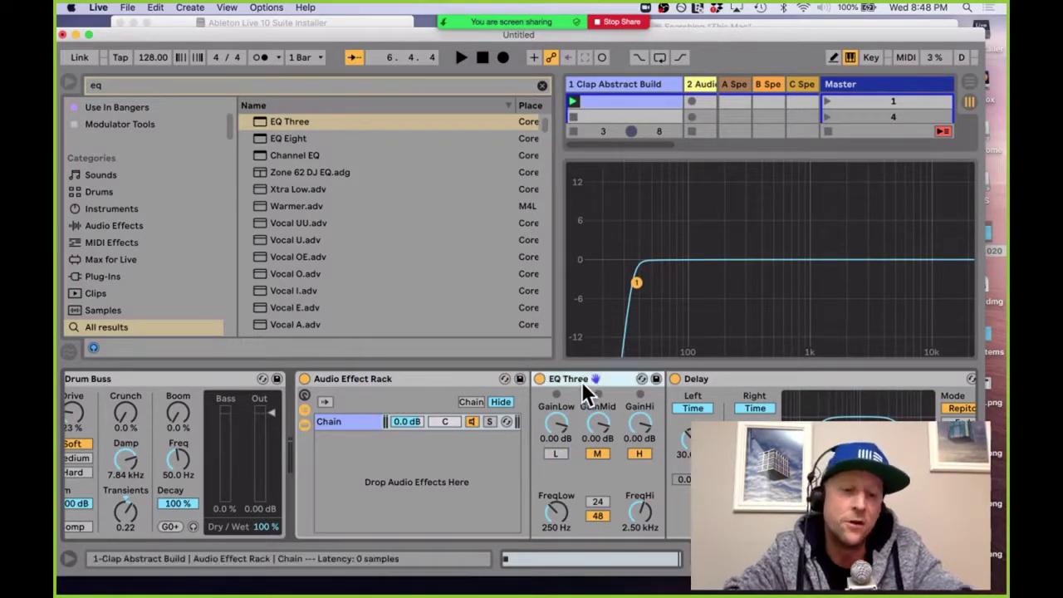
# Step: Copy EQ Three into a new chain of the Audio Effect Rack and rename that chain "Lows"
pyautogui.moveTo(581, 381); pyautogui.dragTo(415, 479)
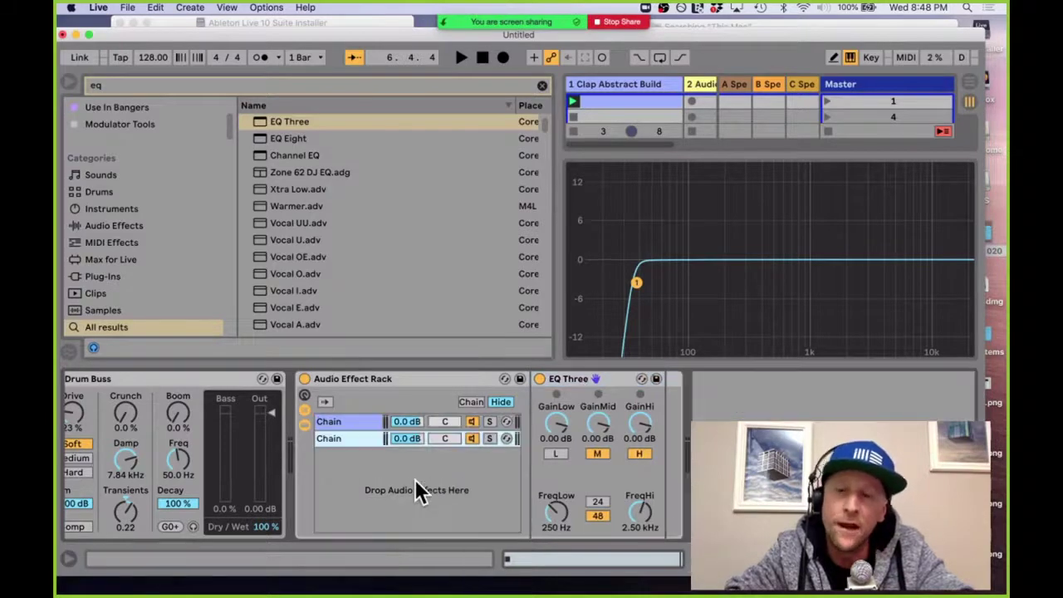
pyautogui.click(347, 440)
pyautogui.press('super+r')
pyautogui.write('Lows')
pyautogui.press('Return')
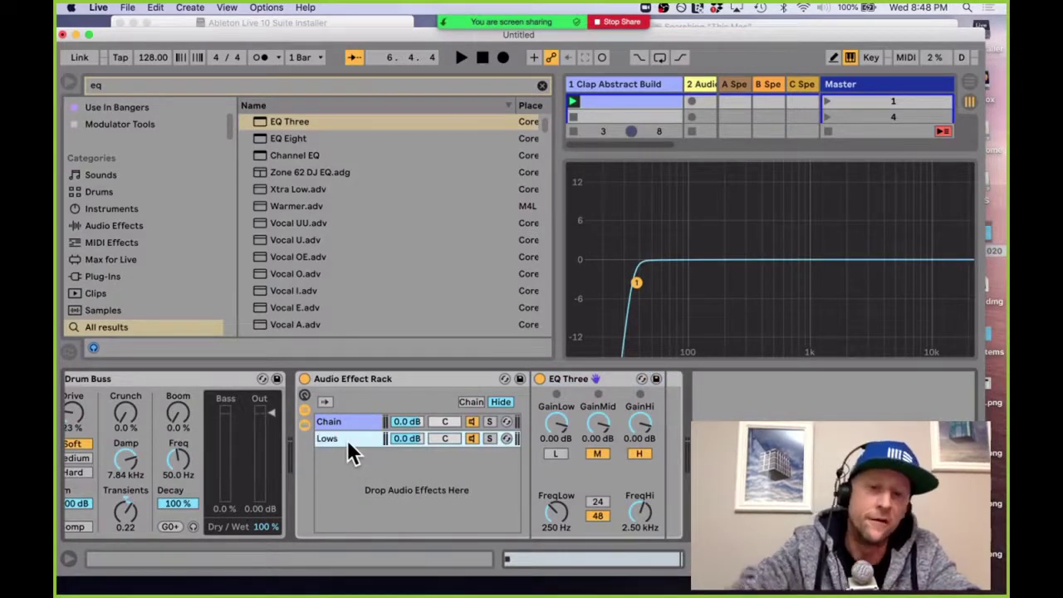
# Step: In the Lows chain's EQ Three, enable only the low band with mid and high off, and solo the chain
pyautogui.click(555, 453)
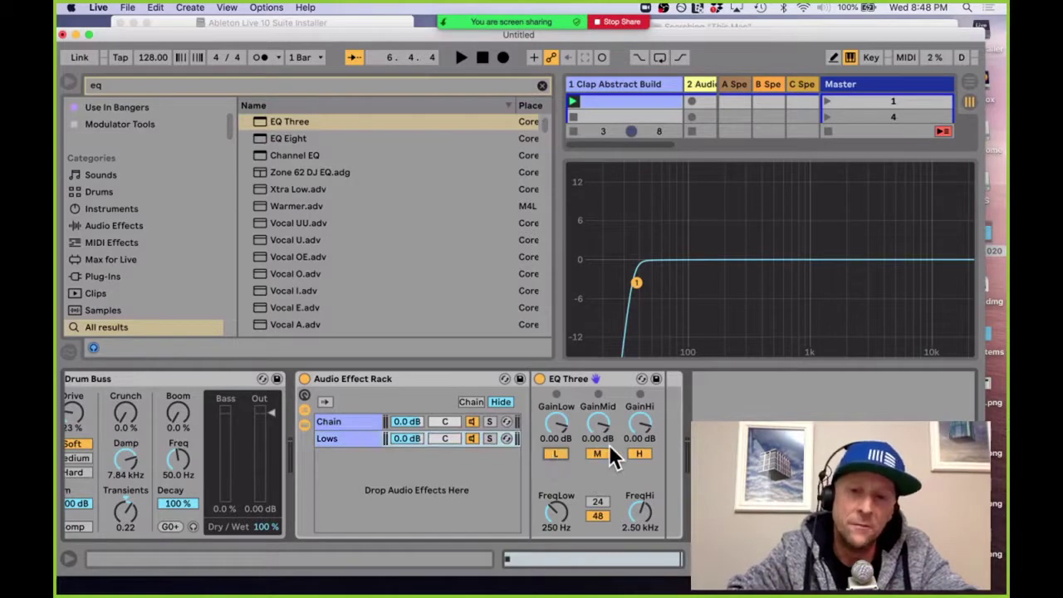
pyautogui.click(598, 454)
pyautogui.click(630, 455)
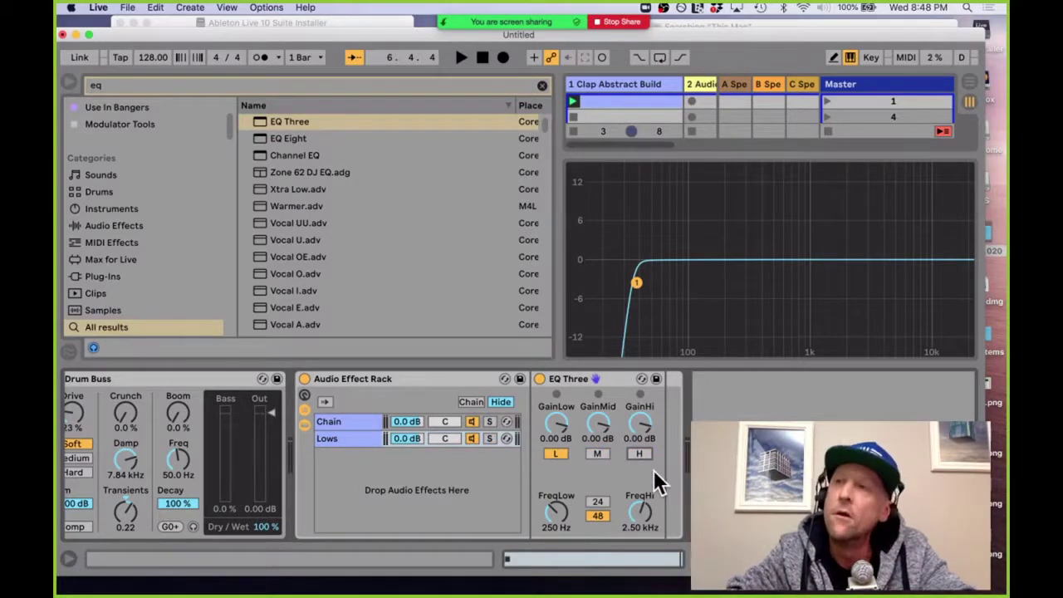
pyautogui.click(488, 437)
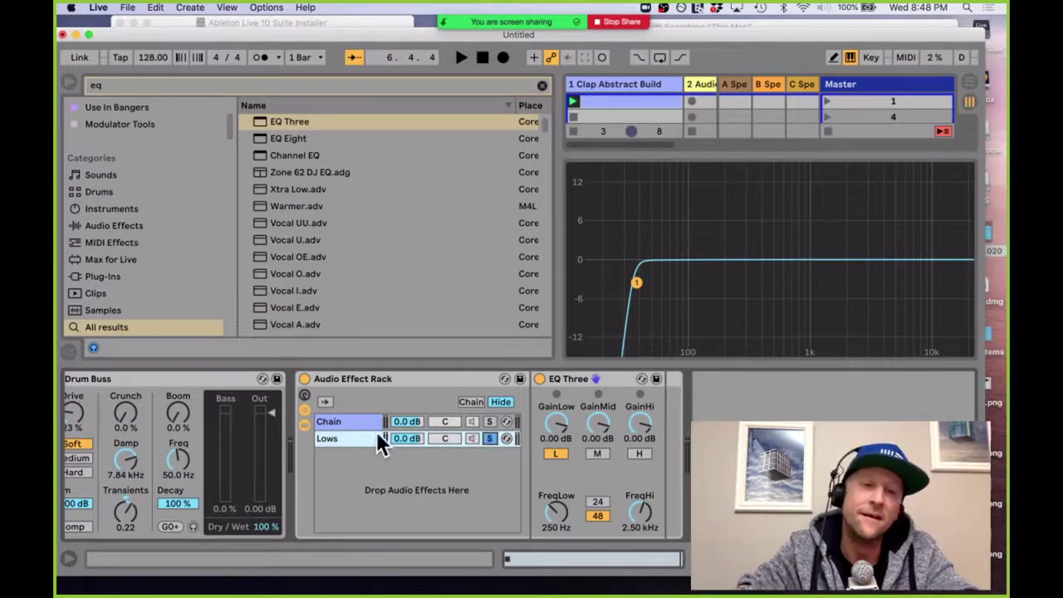
# Step: Find Overdrive by searching "over", add it after EQ Three in the Lows chain, and audition the soloed chain
pyautogui.press('super+f')
pyautogui.write('over')
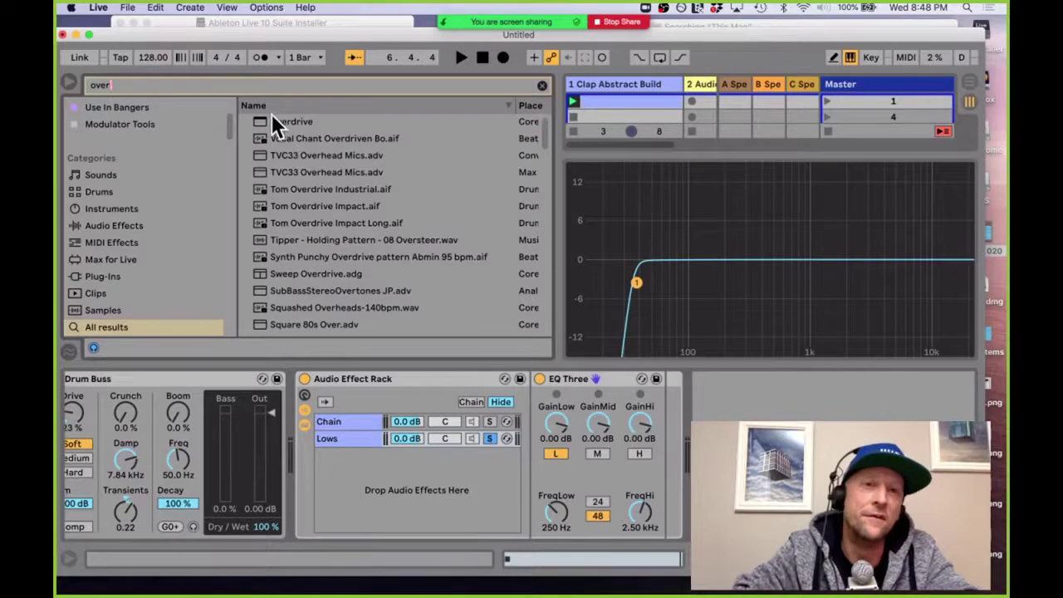
pyautogui.moveTo(272, 121); pyautogui.dragTo(676, 440)
pyautogui.press('space')
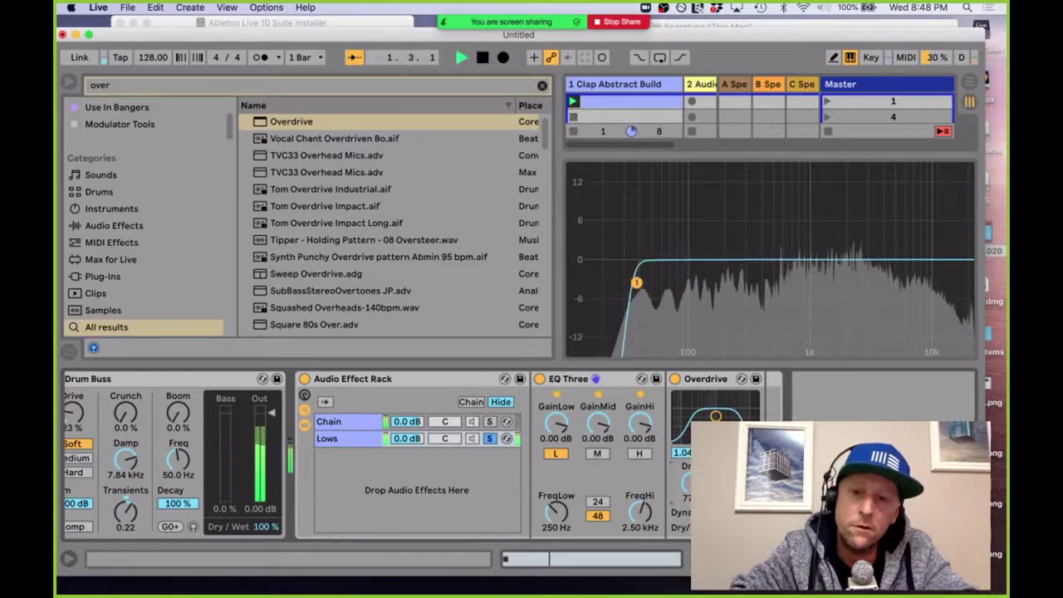
pyautogui.press('space')
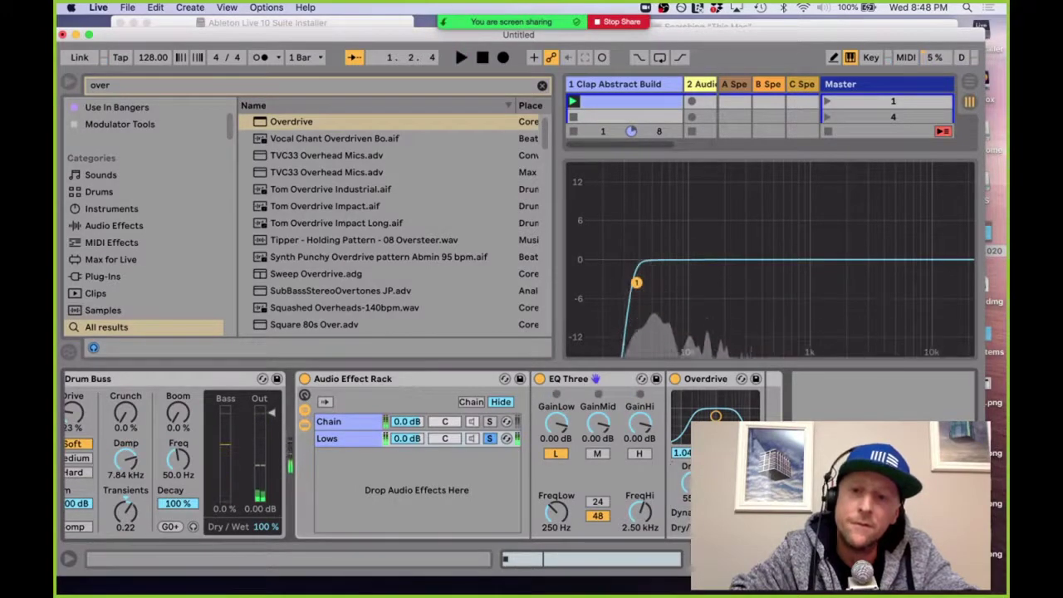
pyautogui.press('space')
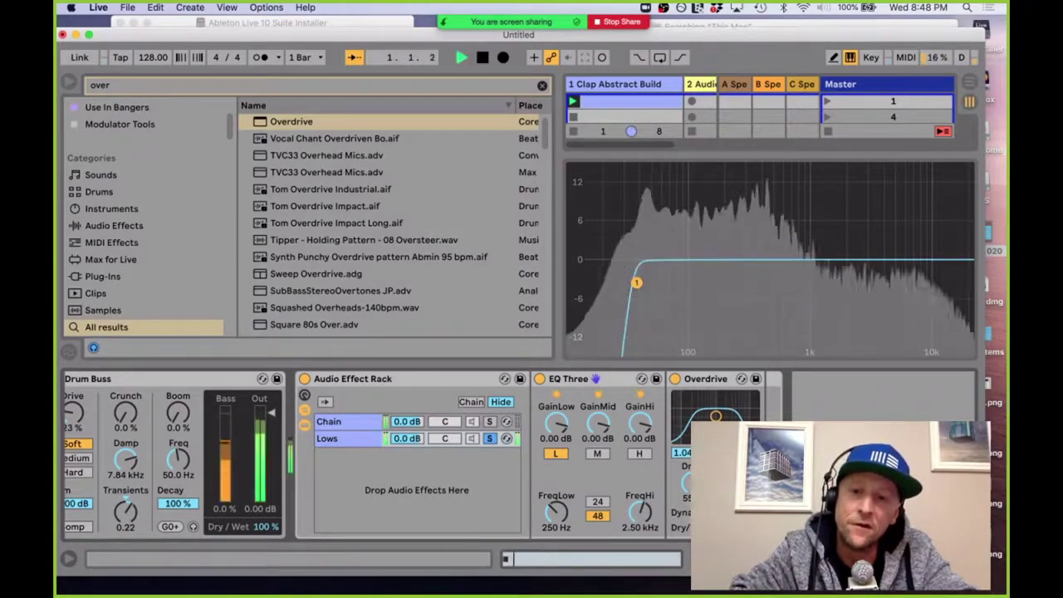
pyautogui.press('space')
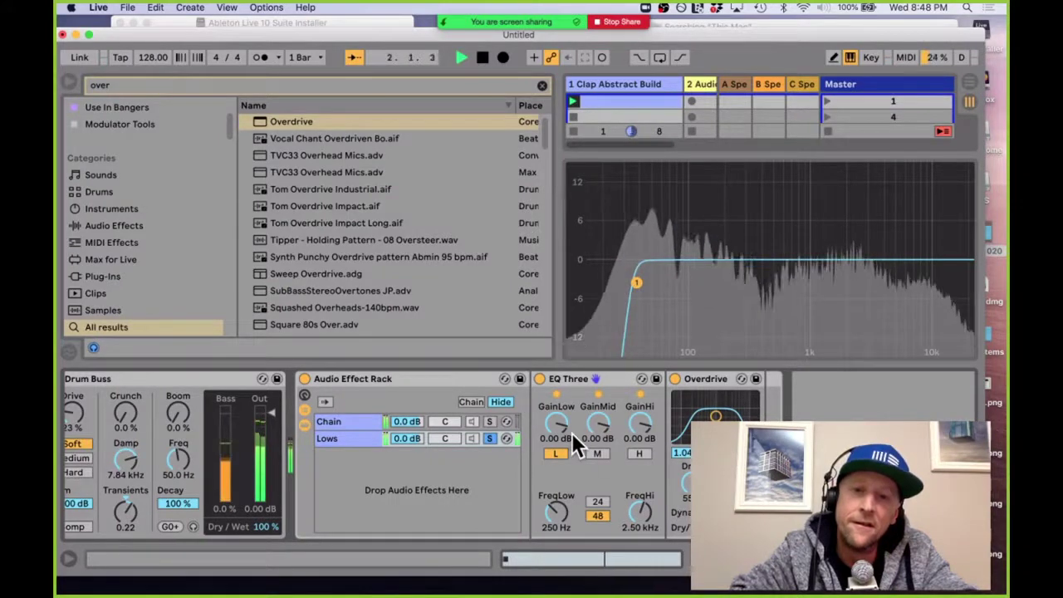
# Step: Unsolo Lows, audition the first chain with EQ Three and Delay in solo, and turn its solo off
pyautogui.click(489, 438)
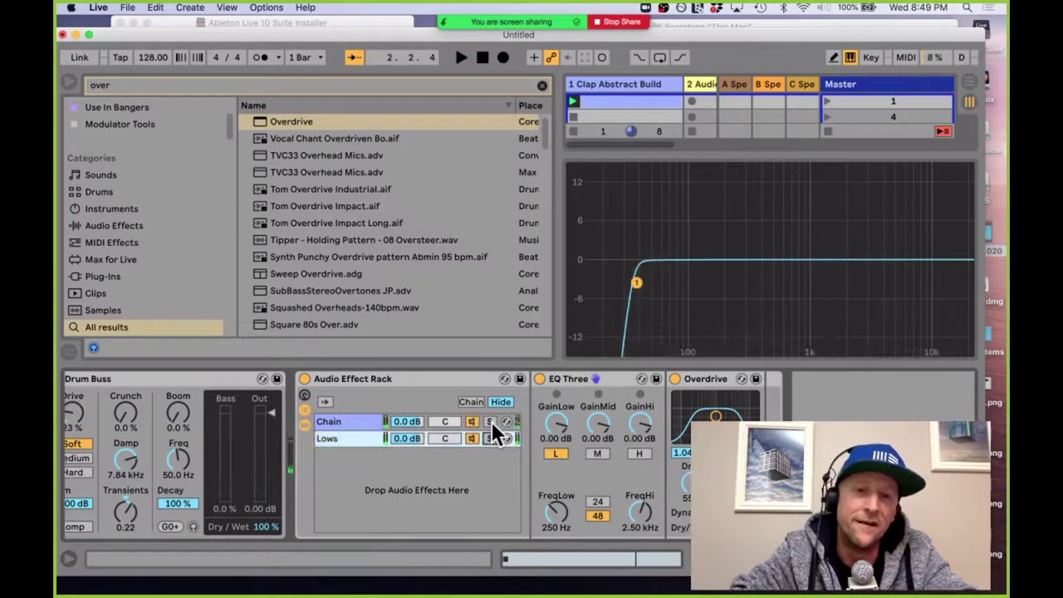
pyautogui.click(491, 421)
pyautogui.press('space')
pyautogui.hscroll(5, 604, 462)
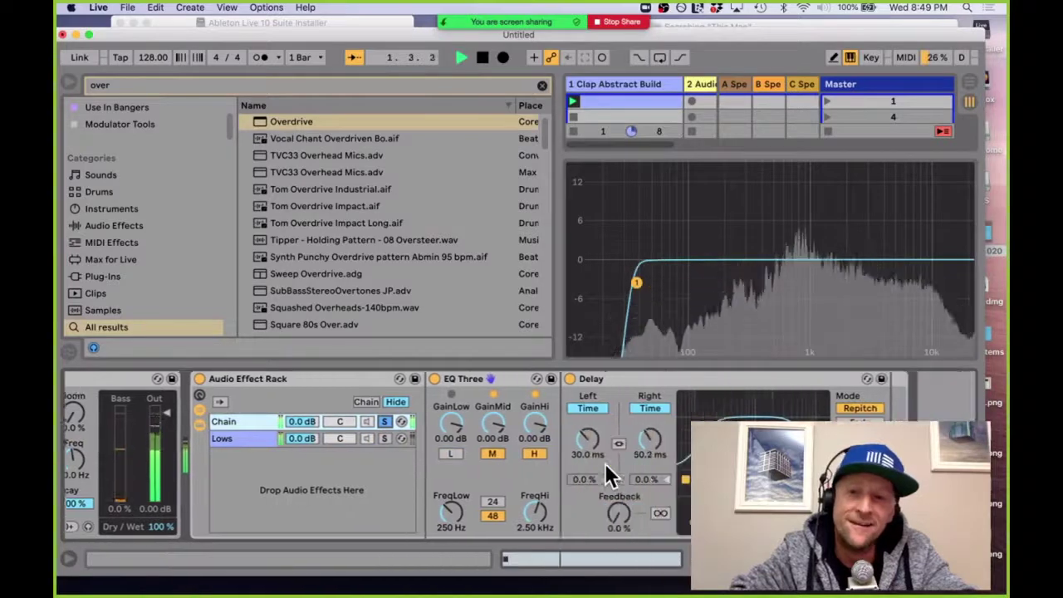
pyautogui.press('space')
pyautogui.click(354, 421)
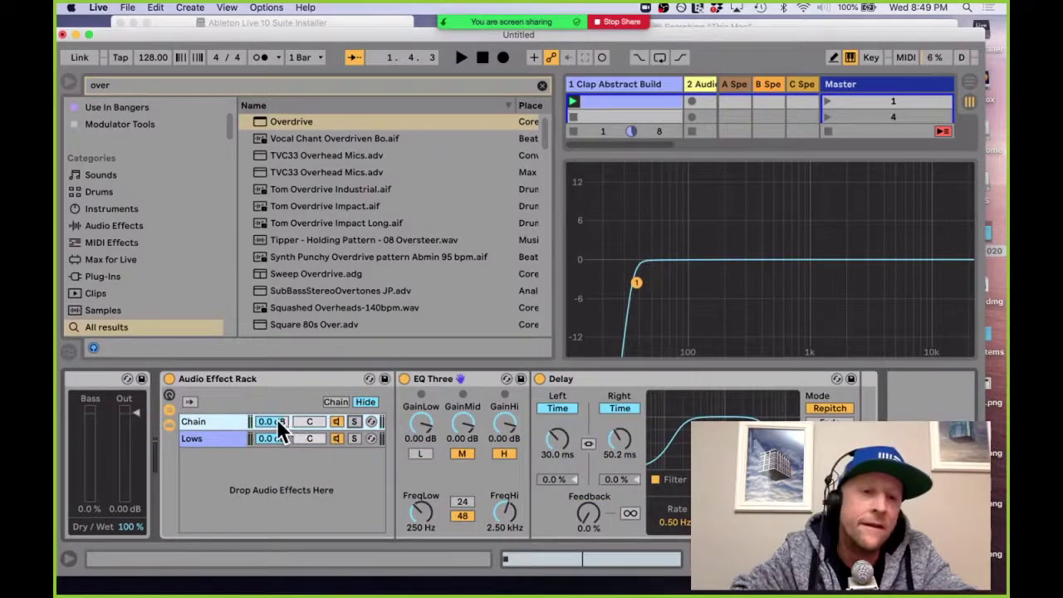
# Step: Balance the first chain against Lows during playback by setting its volume to -12.7 dB
pyautogui.moveTo(277, 421)
pyautogui.mouseDown()
pyautogui.moveTo(277, 457)
pyautogui.moveTo(278, 418)
pyautogui.mouseUp()
pyautogui.press('space')
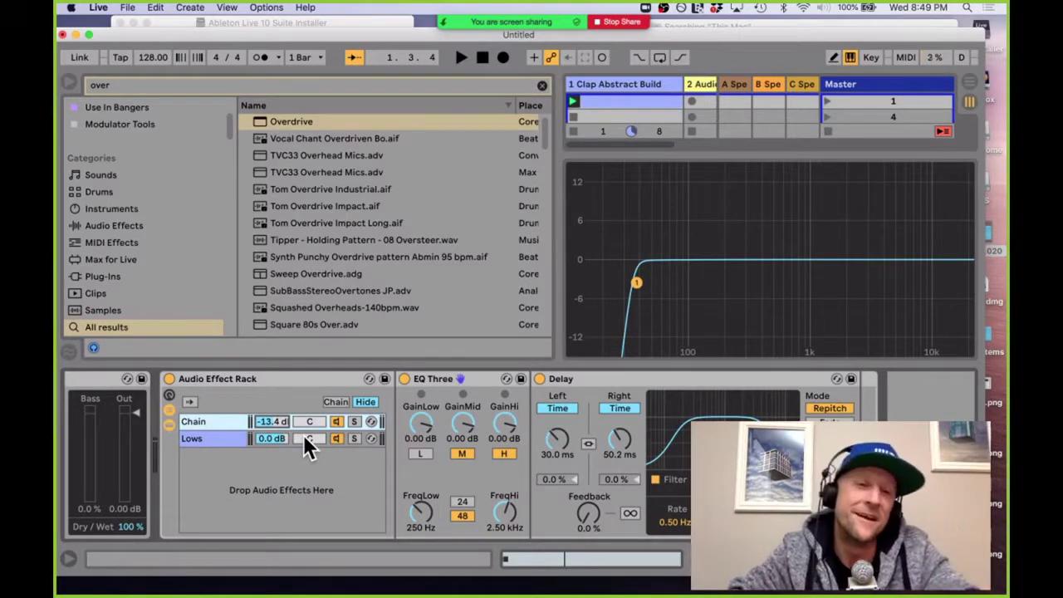
pyautogui.press('space')
pyautogui.moveTo(277, 420); pyautogui.dragTo(277, 412)
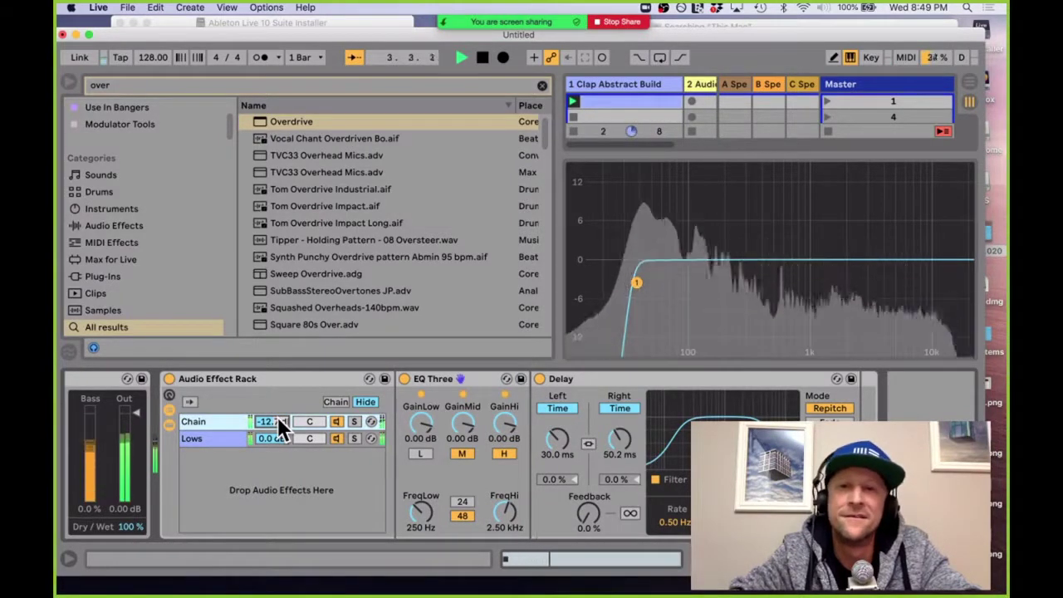
pyautogui.press('space')
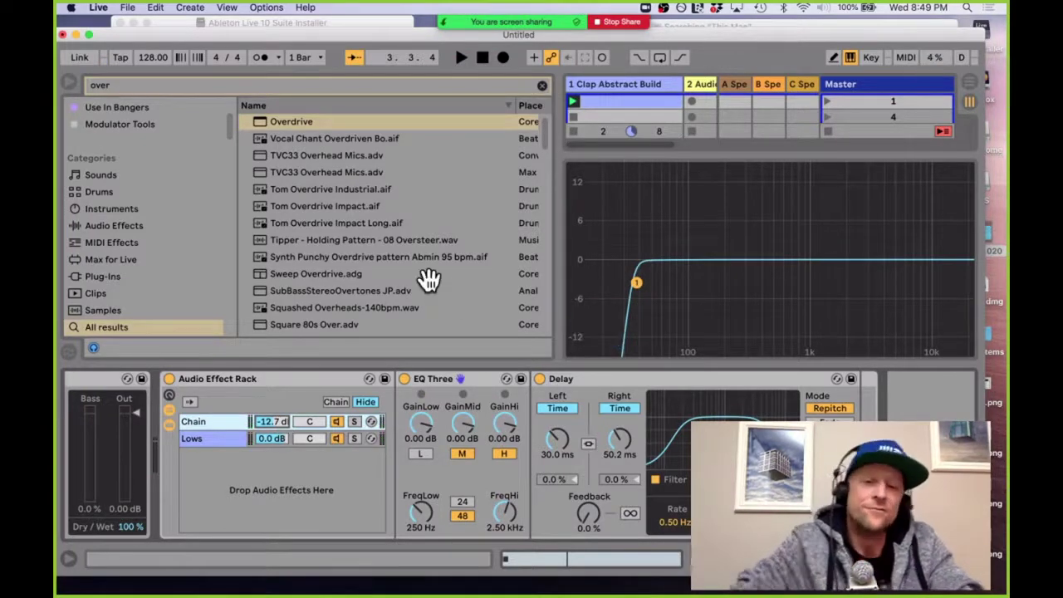
# Step: Hide the browser and bring the track volume controls and meters into view
pyautogui.press('super+alt+b')
pyautogui.press('super+alt+l')
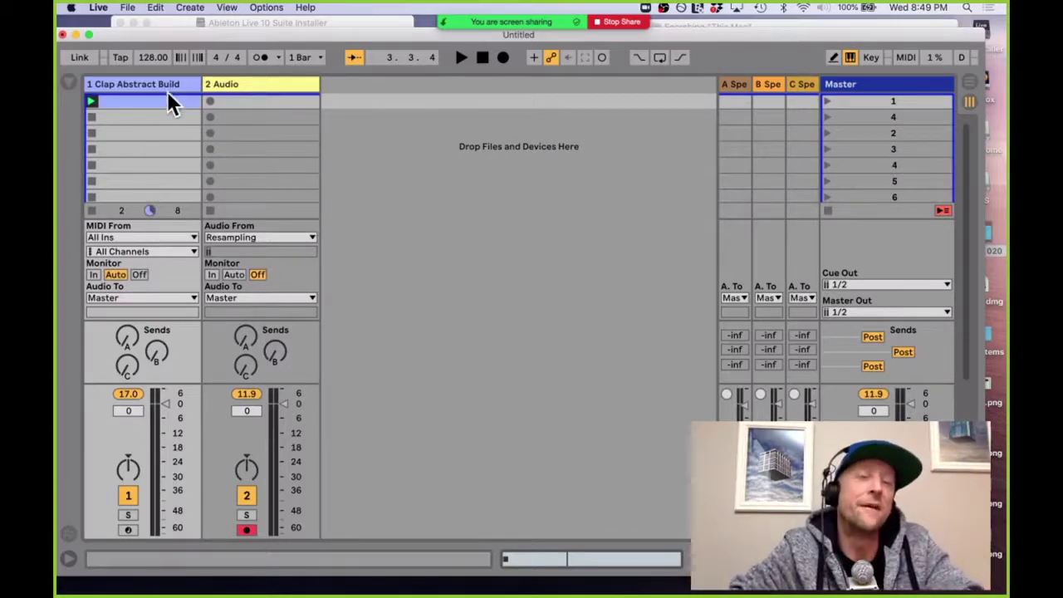
pyautogui.press('super+alt+l')
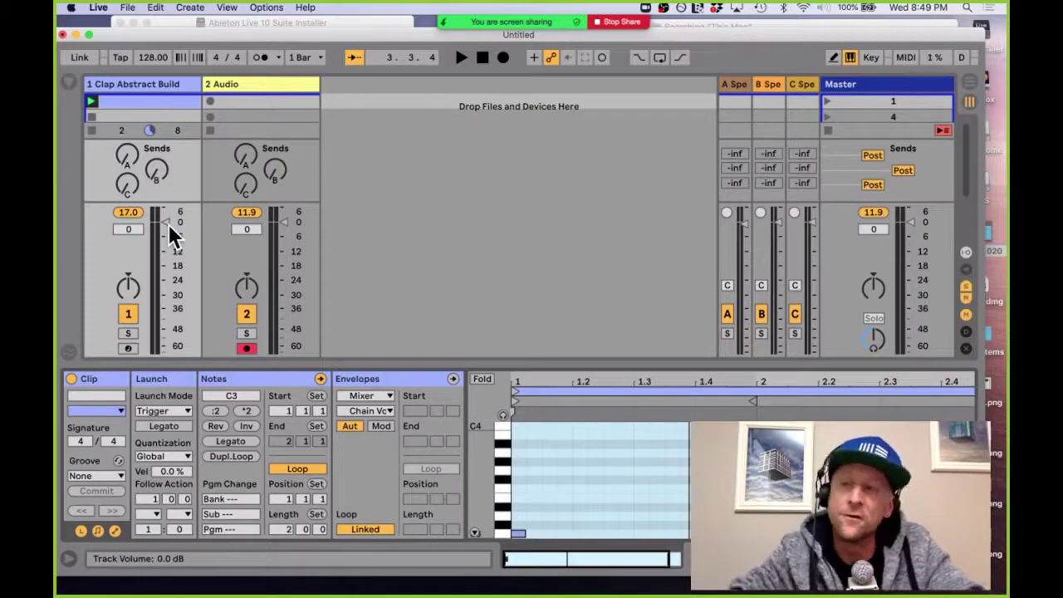
# Step: Switch off the Clap Abstract Build track, reset its peak meter, and play the clip to check its level
pyautogui.click(126, 315)
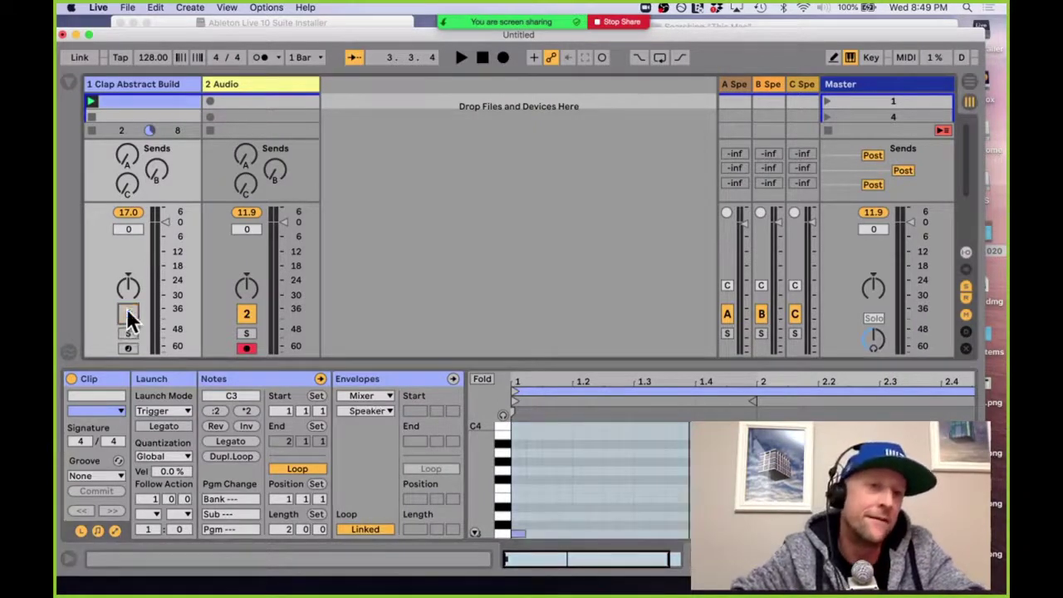
pyautogui.click(134, 209)
pyautogui.press('space')
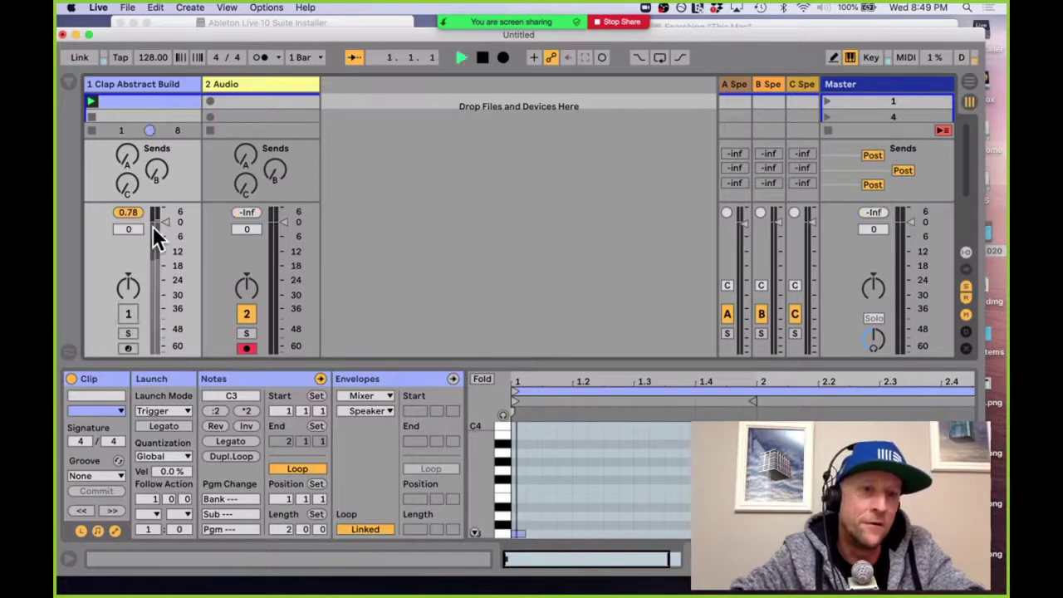
pyautogui.press('space')
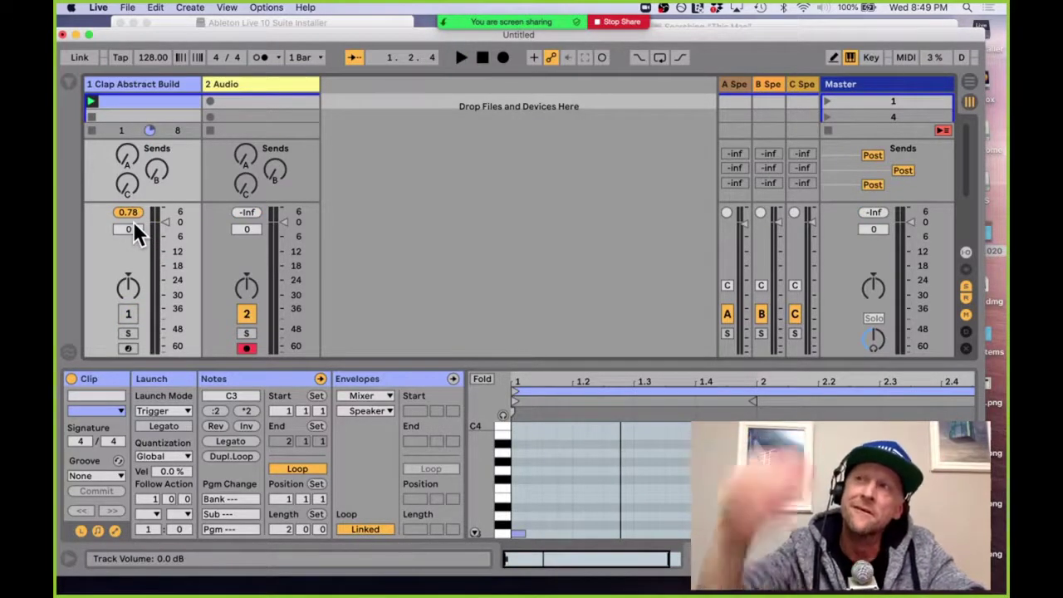
# Step: Set Drum Buss's output to -7.00 dB and play the clip to recheck the track's peak level
pyautogui.click(176, 258)
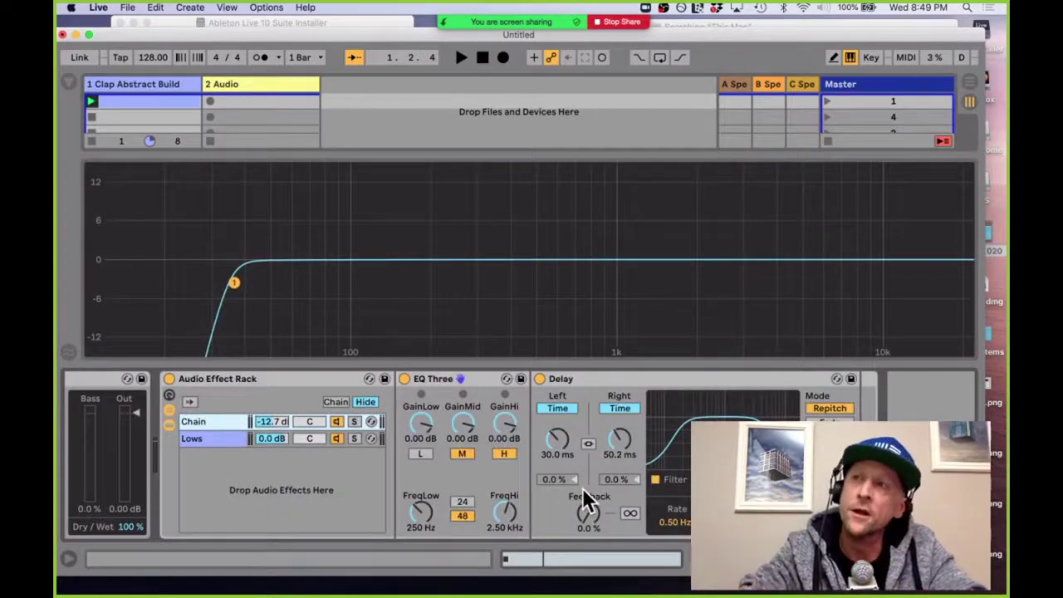
pyautogui.hscroll(-5, 462, 510)
pyautogui.hscroll(-2, 459, 513)
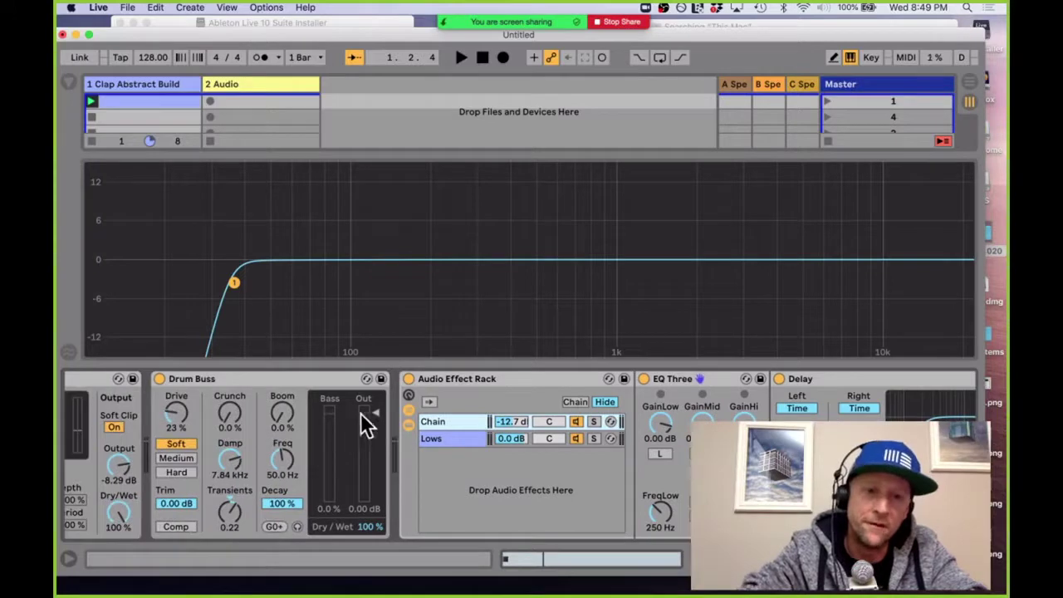
pyautogui.moveTo(376, 412); pyautogui.dragTo(378, 436)
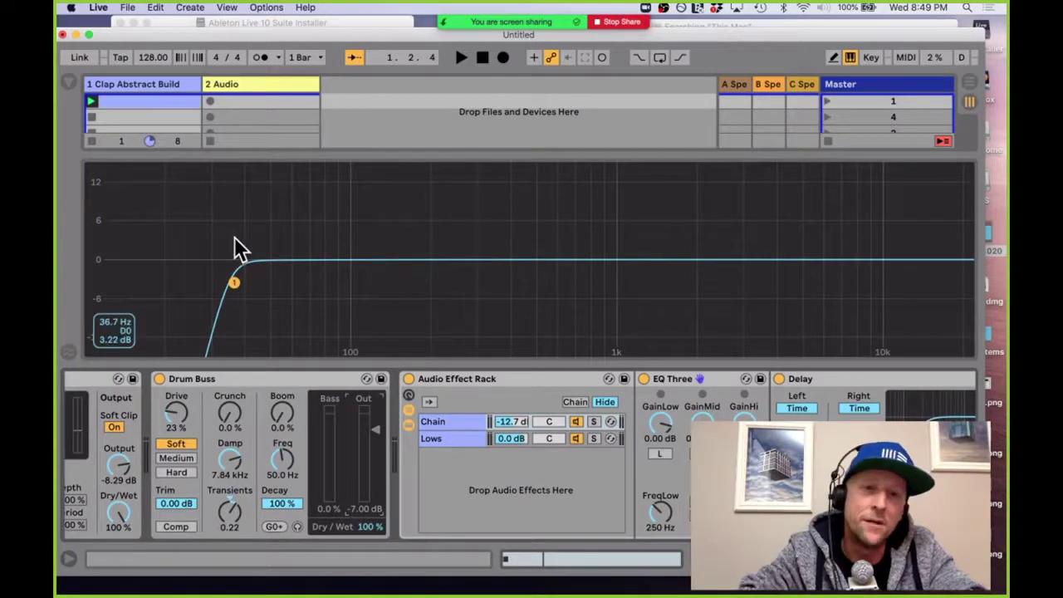
pyautogui.press('space')
pyautogui.press('space')
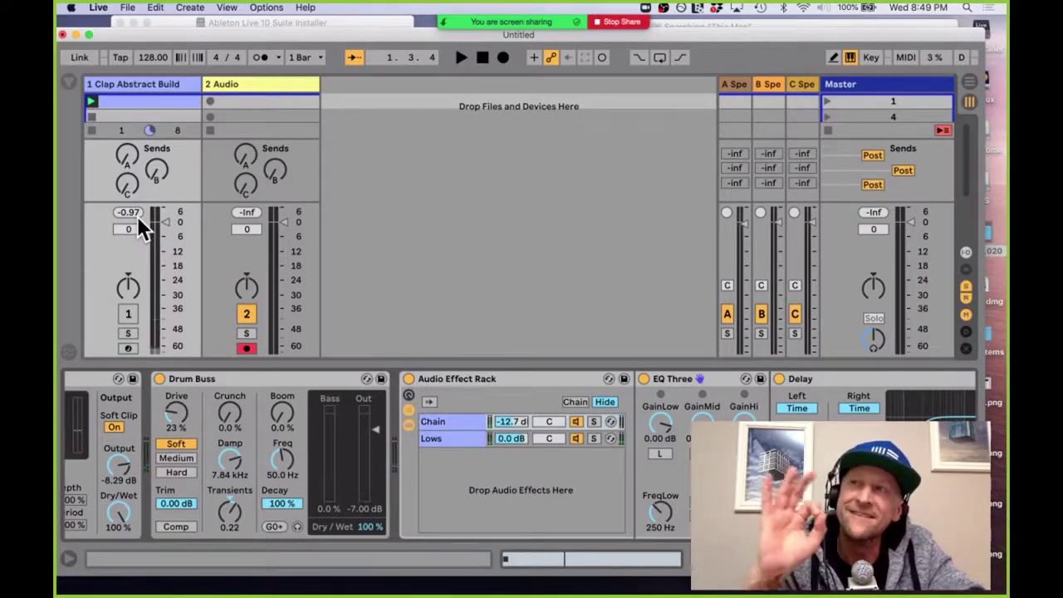
pyautogui.press('space')
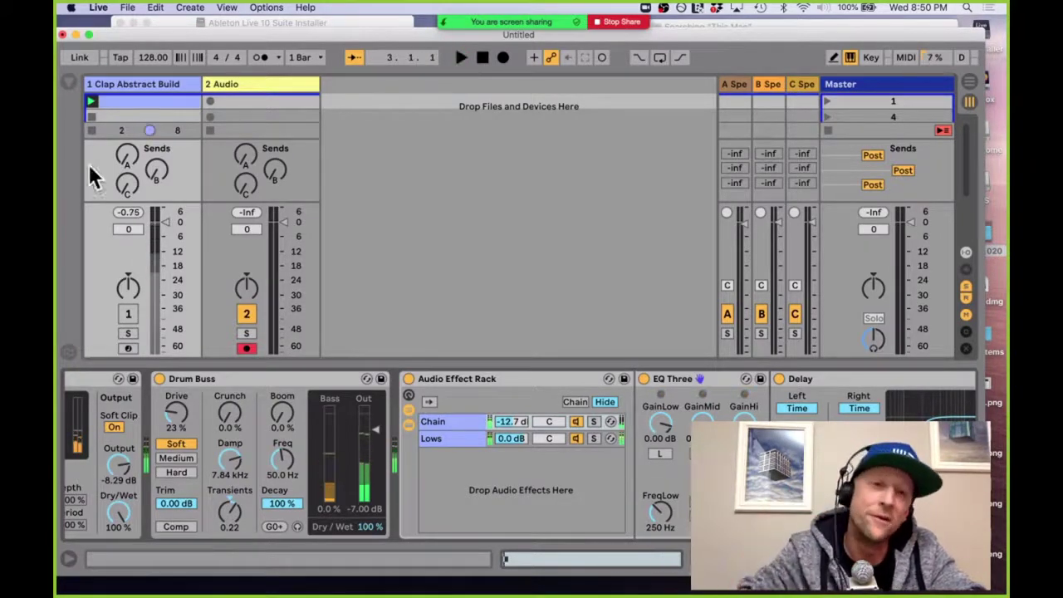
# Step: Show the input and output routing in the session mixer and set the 2 Audio track to record from 1-Clap Abstract Build
pyautogui.press('super+alt+i')
pyautogui.press('super+alt+l')
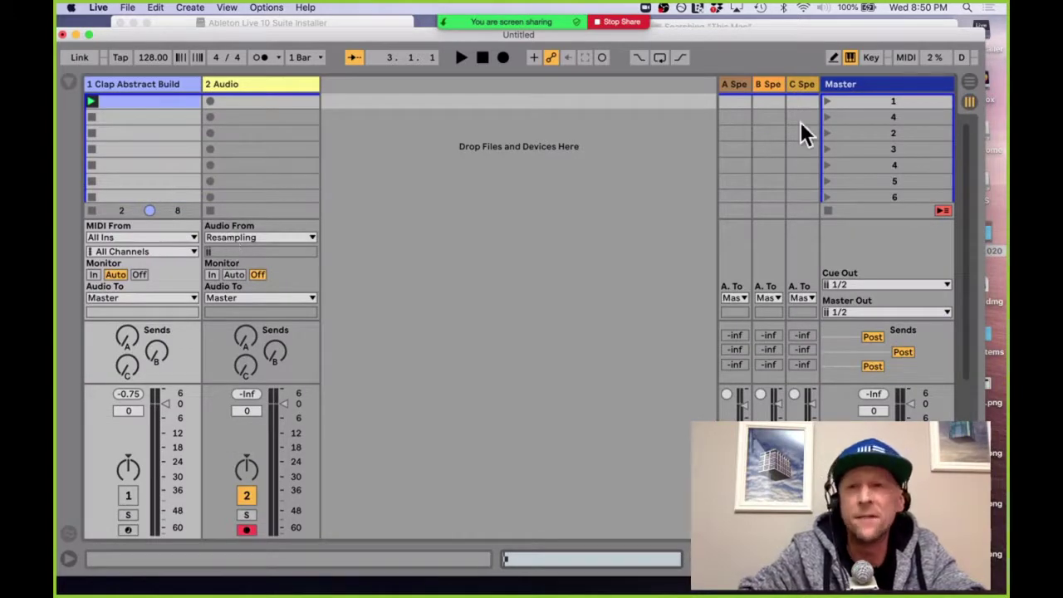
pyautogui.click(239, 236)
pyautogui.click(247, 325)
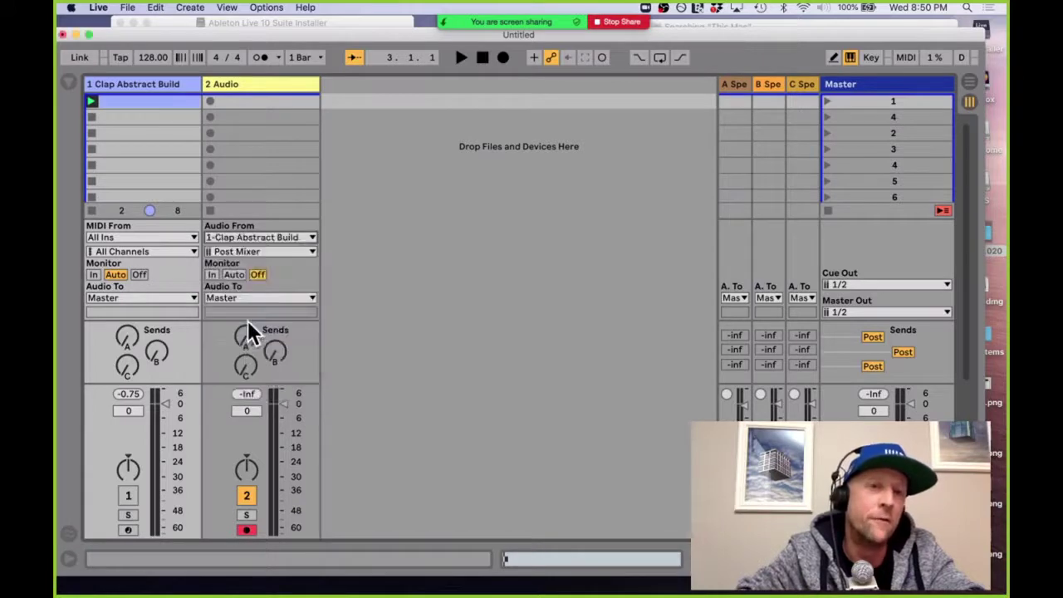
# Step: Record a short take in the 2 Audio track's first slot, and switch Clap Abstract Build on to record into the second slot
pyautogui.click(210, 101)
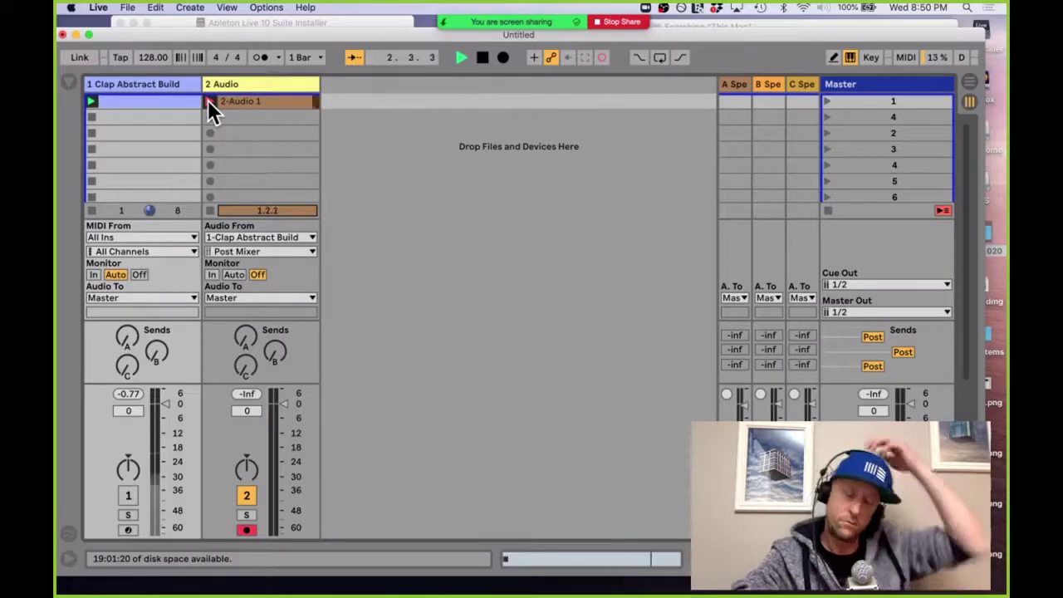
pyautogui.click(209, 101)
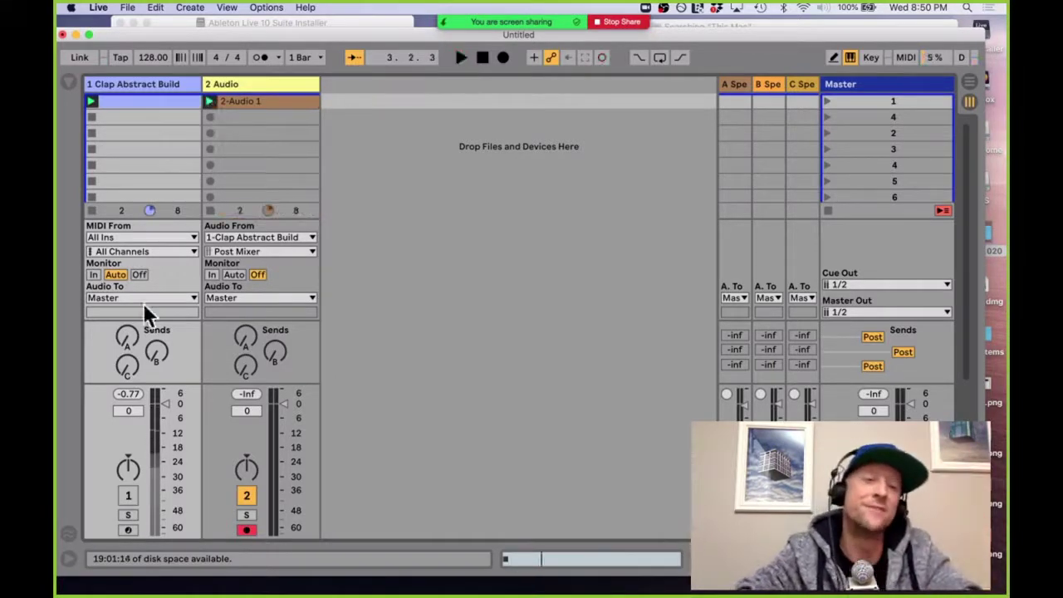
pyautogui.click(128, 496)
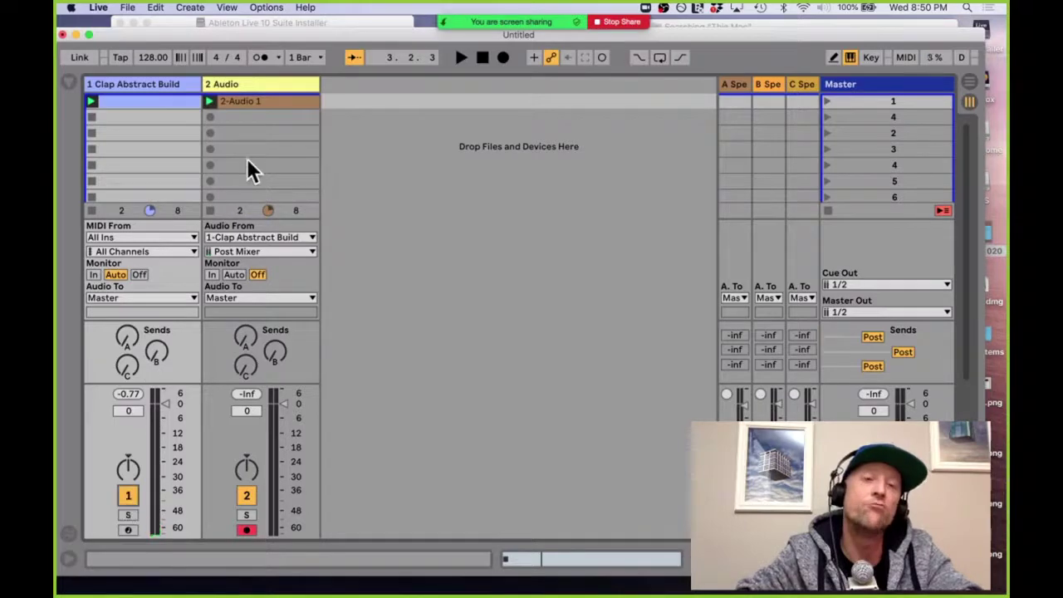
pyautogui.click(213, 117)
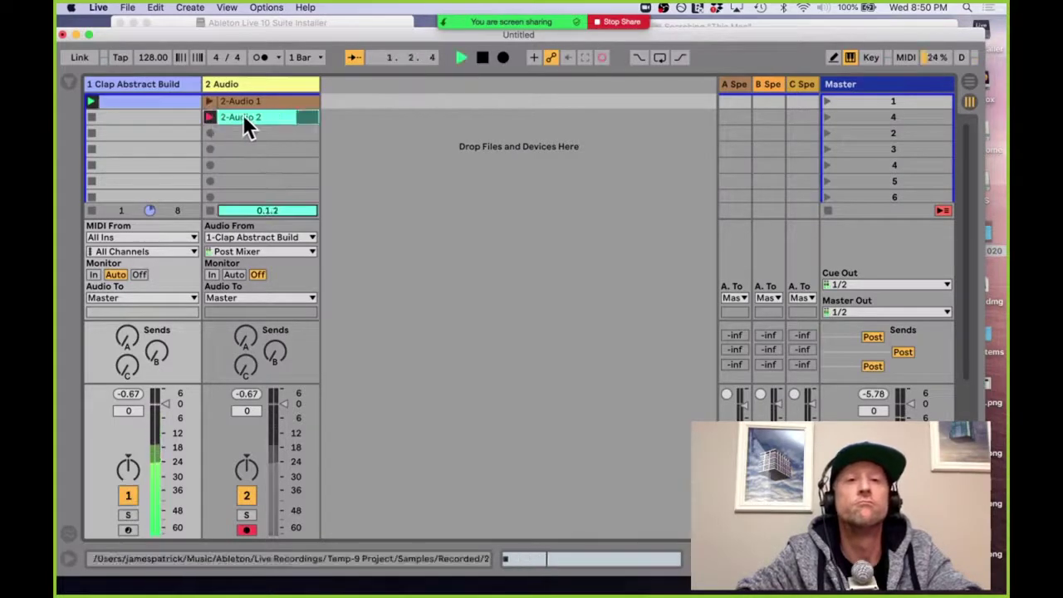
# Step: Inspect the waveform of the take being recorded and the notes of the source MIDI clip
pyautogui.doubleClick(243, 116)
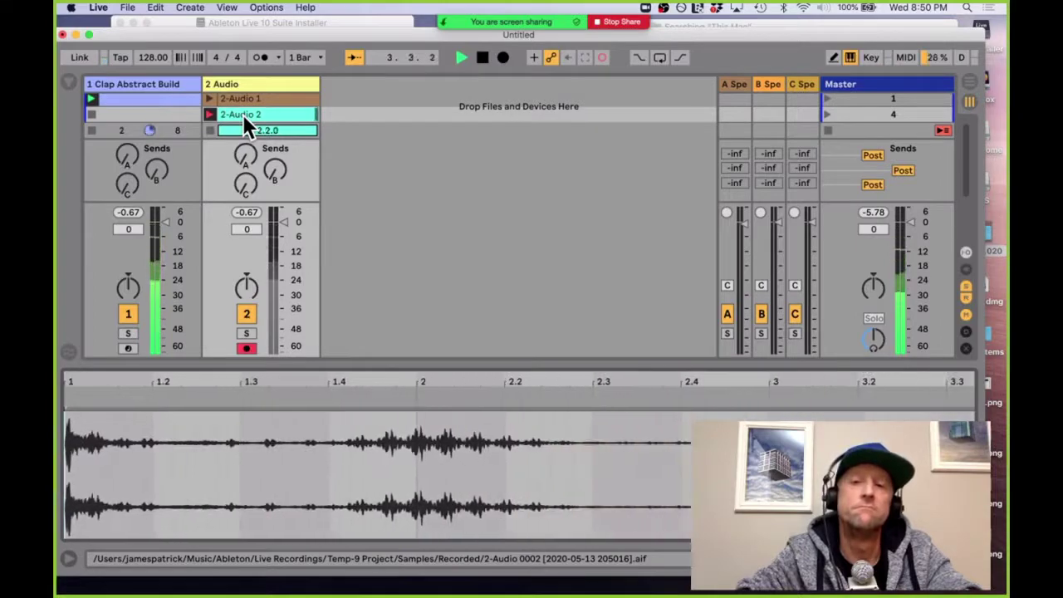
pyautogui.doubleClick(159, 100)
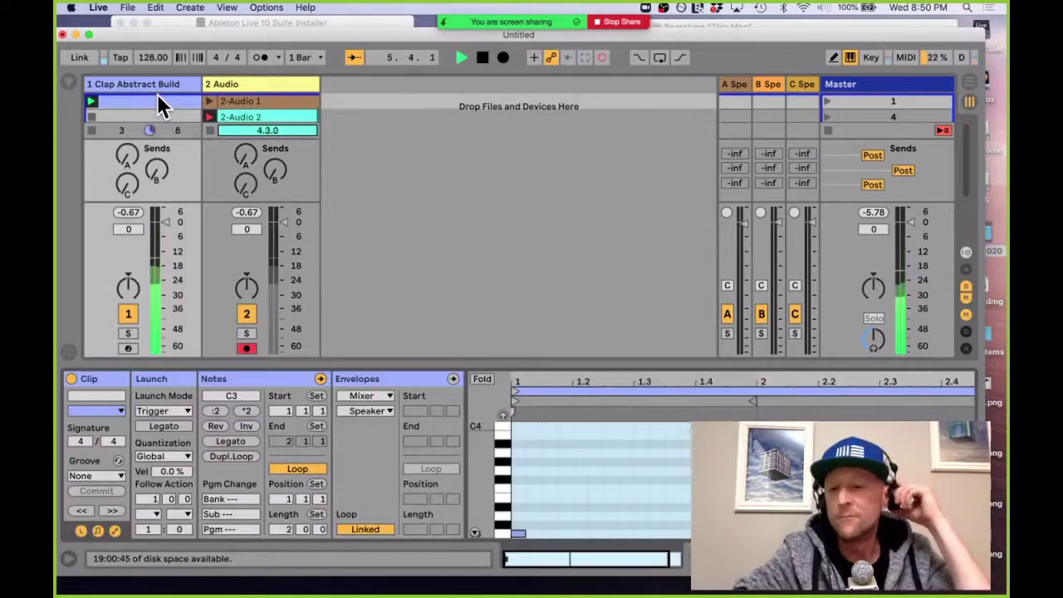
pyautogui.click(255, 118)
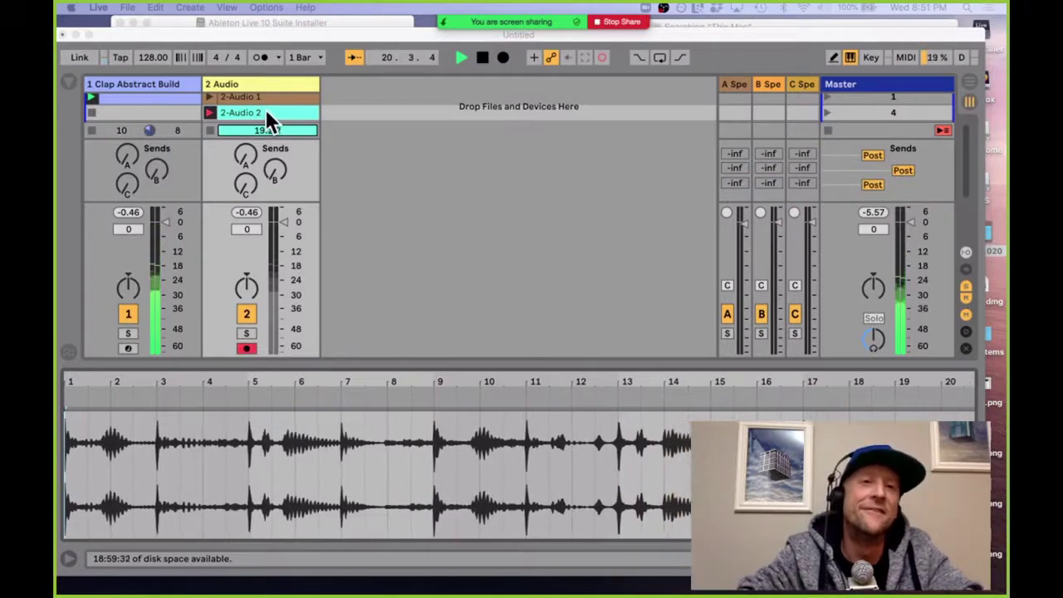
pyautogui.click(266, 114)
# Step: While recording, set the Clap Abstract Build Sampler's filter envelope amount to 72, filter frequency to 188 Hz and resonance to 45 %
pyautogui.click(158, 85)
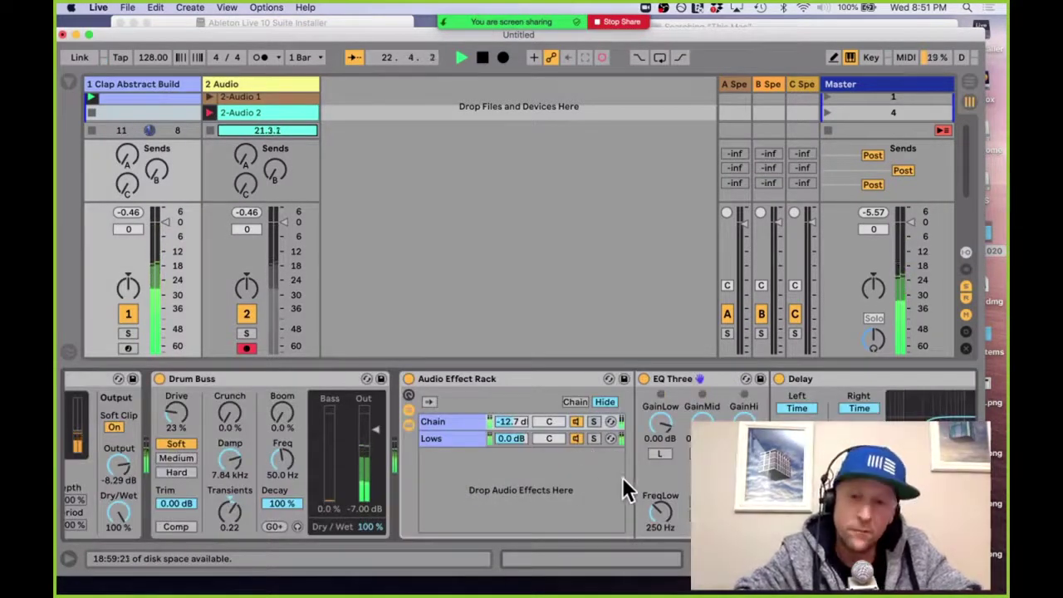
pyautogui.hscroll(-6, 541, 489)
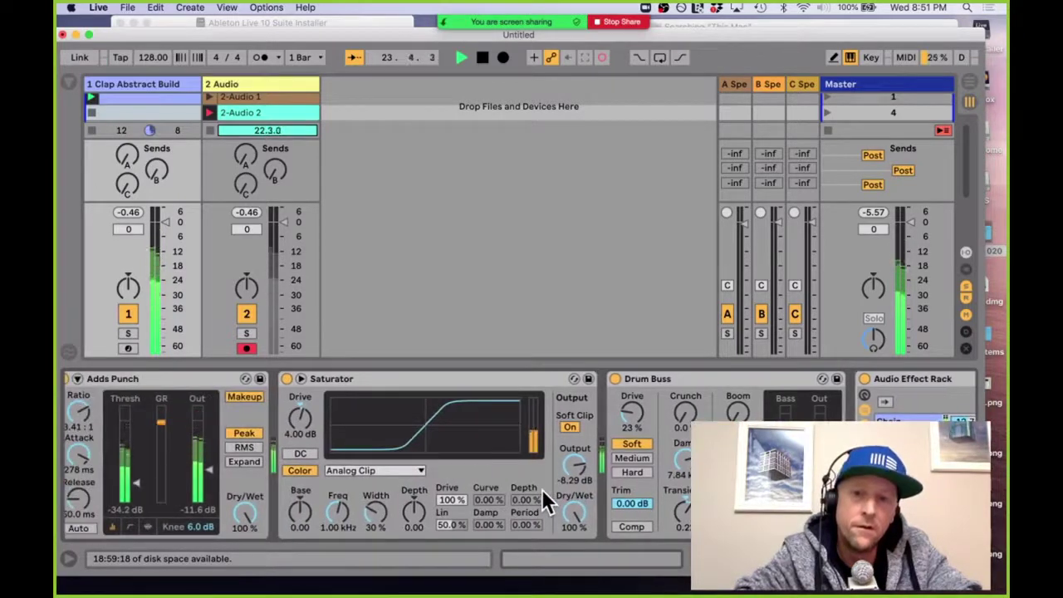
pyautogui.hscroll(-15, 541, 489)
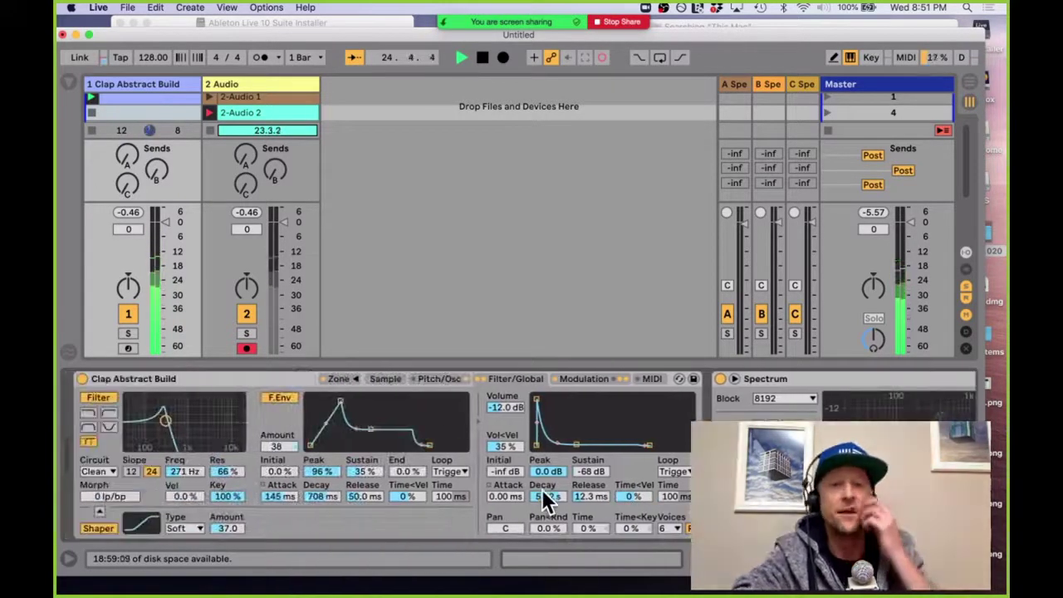
pyautogui.moveTo(277, 446); pyautogui.dragTo(276, 418)
pyautogui.moveTo(166, 421)
pyautogui.mouseDown()
pyautogui.moveTo(154, 419)
pyautogui.moveTo(207, 421)
pyautogui.moveTo(146, 427)
pyautogui.moveTo(158, 428)
pyautogui.mouseUp()
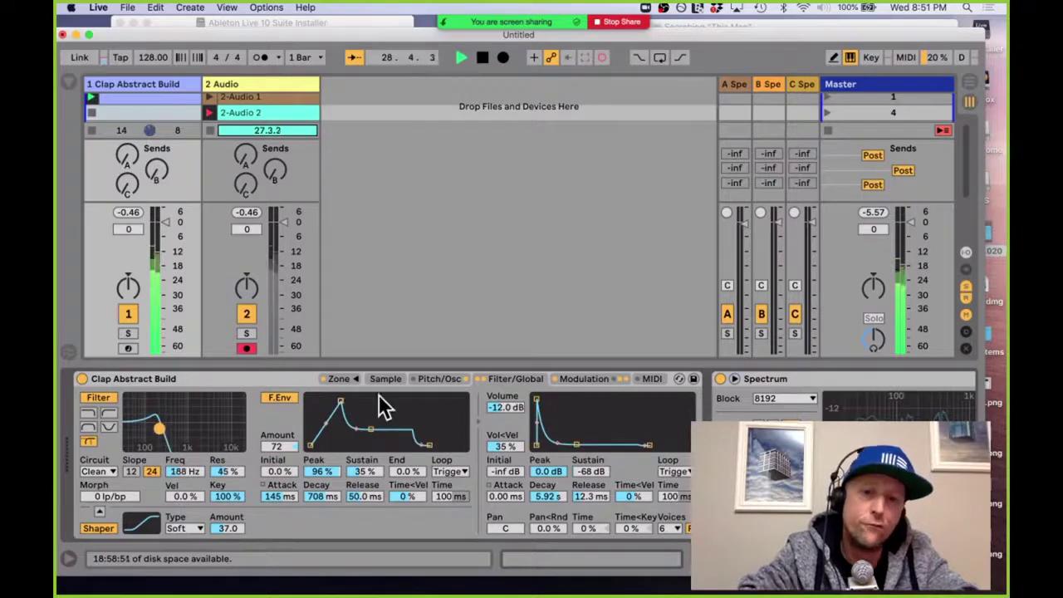
# Step: Turn the Sampler's modulation oscillator volume down to -70 dB, keeping its Multi value at 10
pyautogui.click(421, 380)
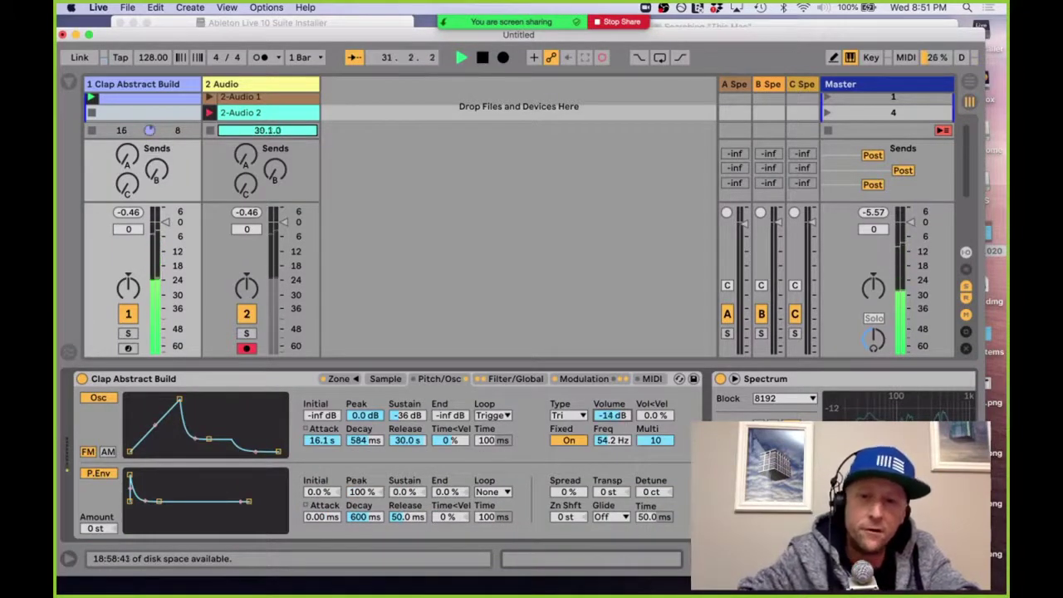
pyautogui.moveTo(613, 414)
pyautogui.mouseDown()
pyautogui.moveTo(613, 425)
pyautogui.moveTo(614, 412)
pyautogui.mouseUp()
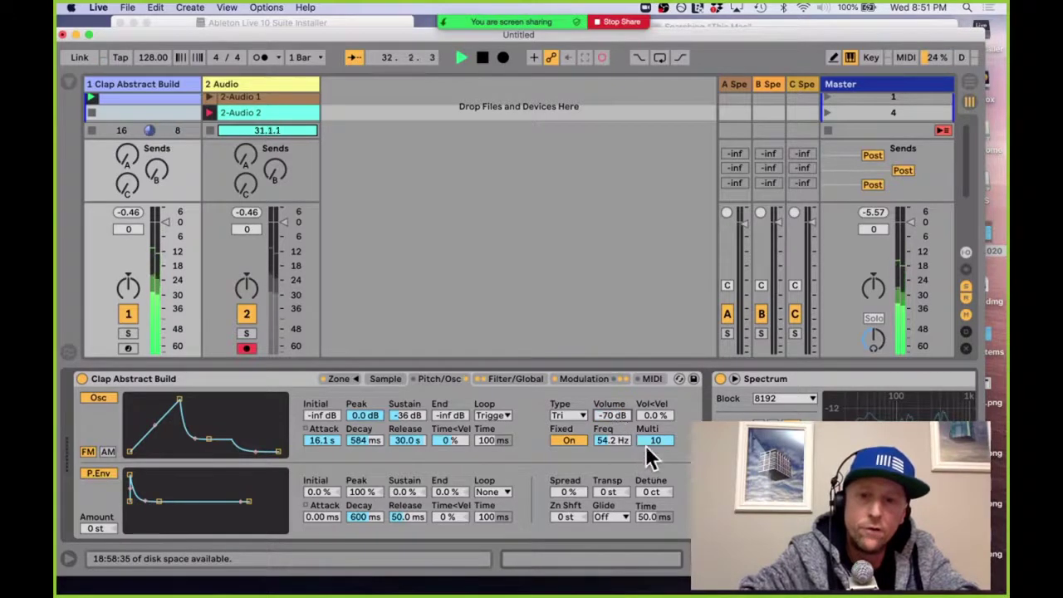
pyautogui.moveTo(646, 445); pyautogui.dragTo(650, 440)
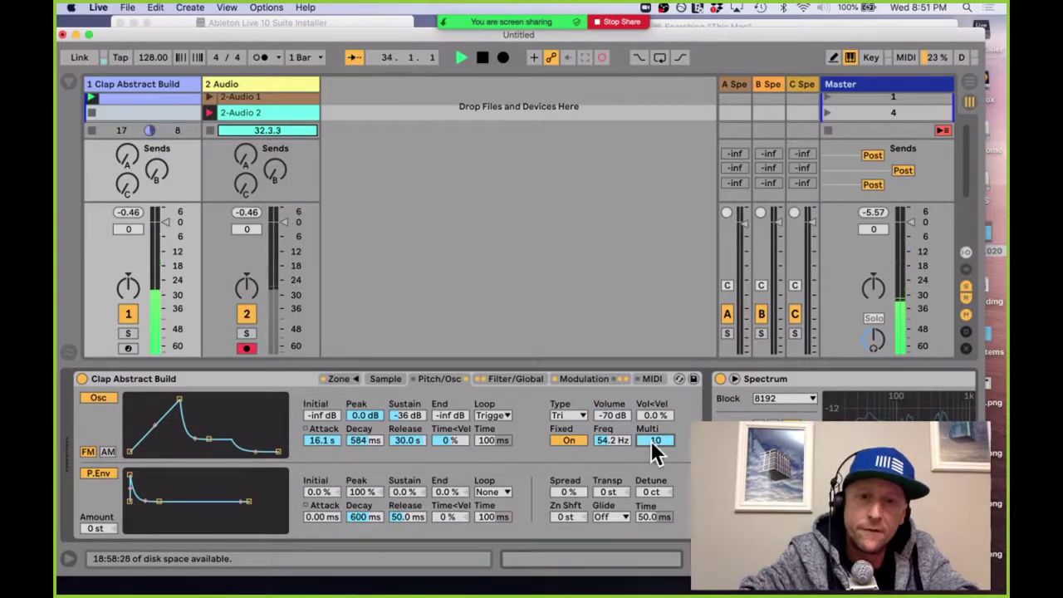
# Step: Place the recorded 2-Audio 2 clip at bar 1 of the arrangement's audio track and return that track to arrangement playback
pyautogui.click(278, 111)
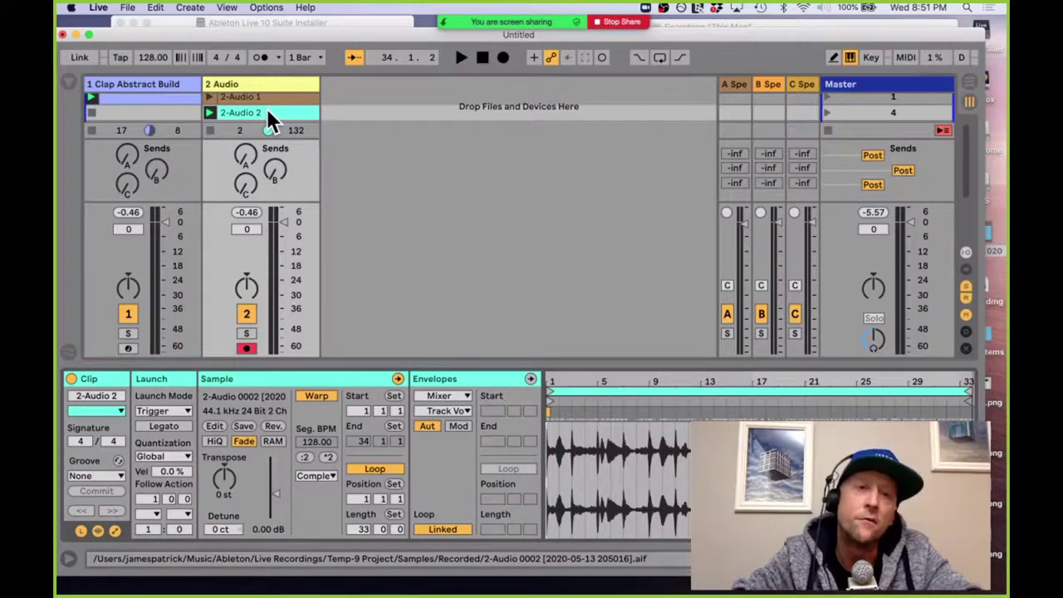
pyautogui.moveTo(268, 113); pyautogui.dragTo(87, 238)
pyautogui.press('Tab')
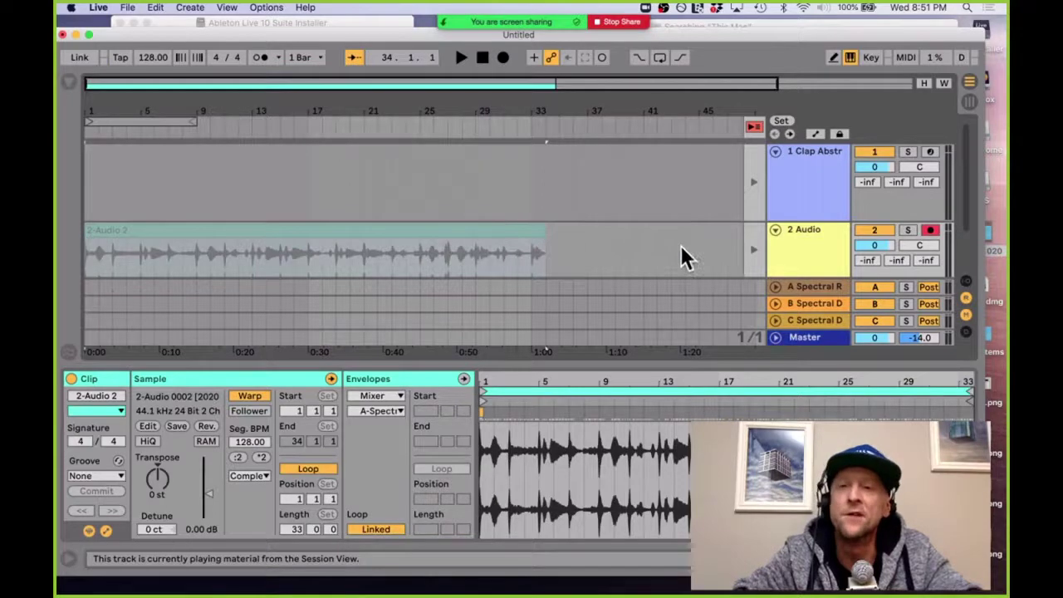
pyautogui.click(757, 246)
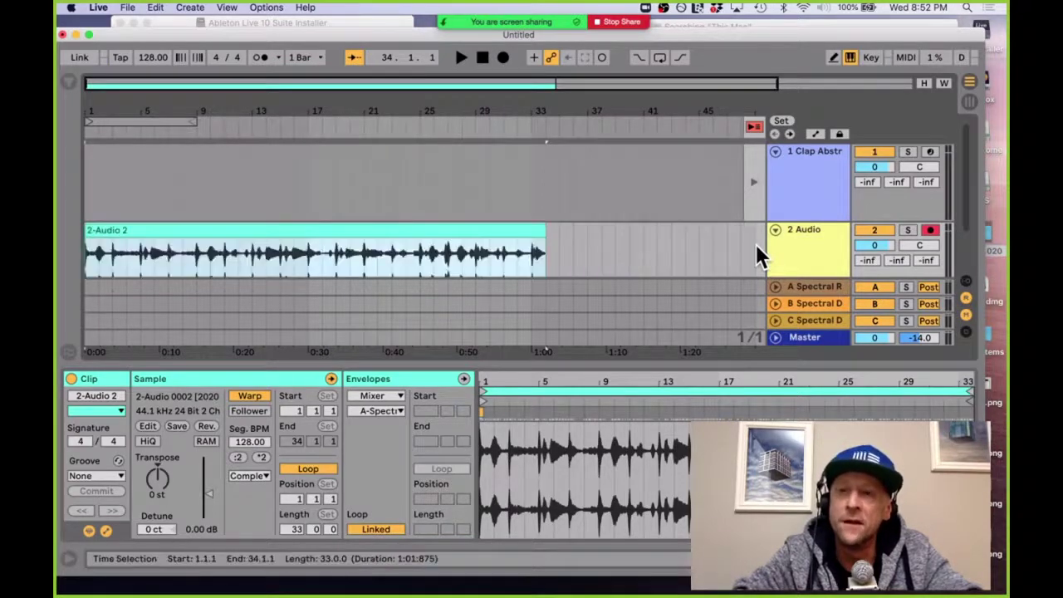
# Step: Hide the clip details and rename the recorded arrangement clip as LayeredLazerBlasts2bar
pyautogui.press('super+alt+l')
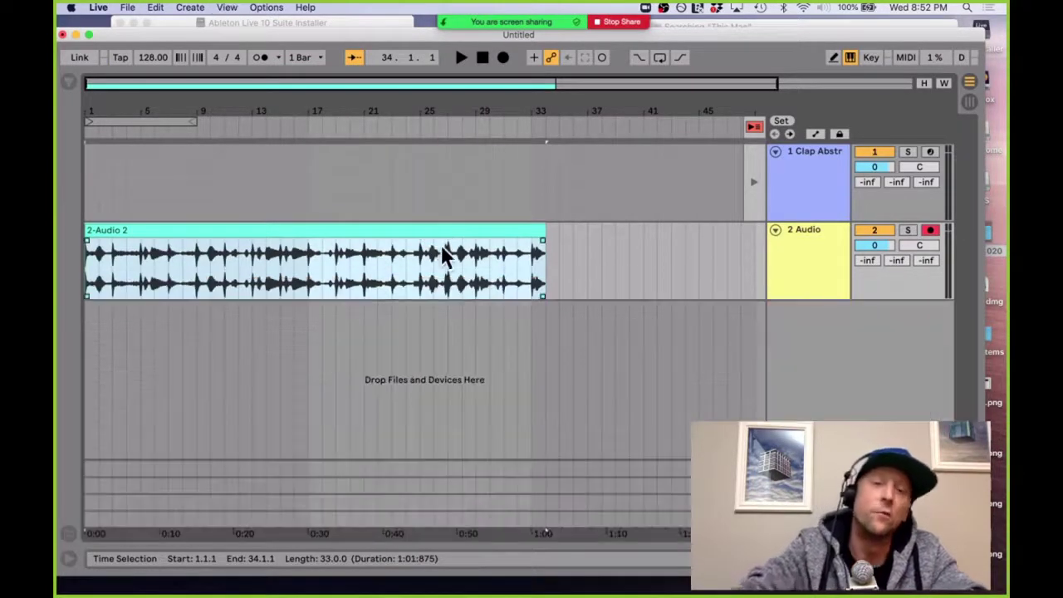
pyautogui.click(326, 228)
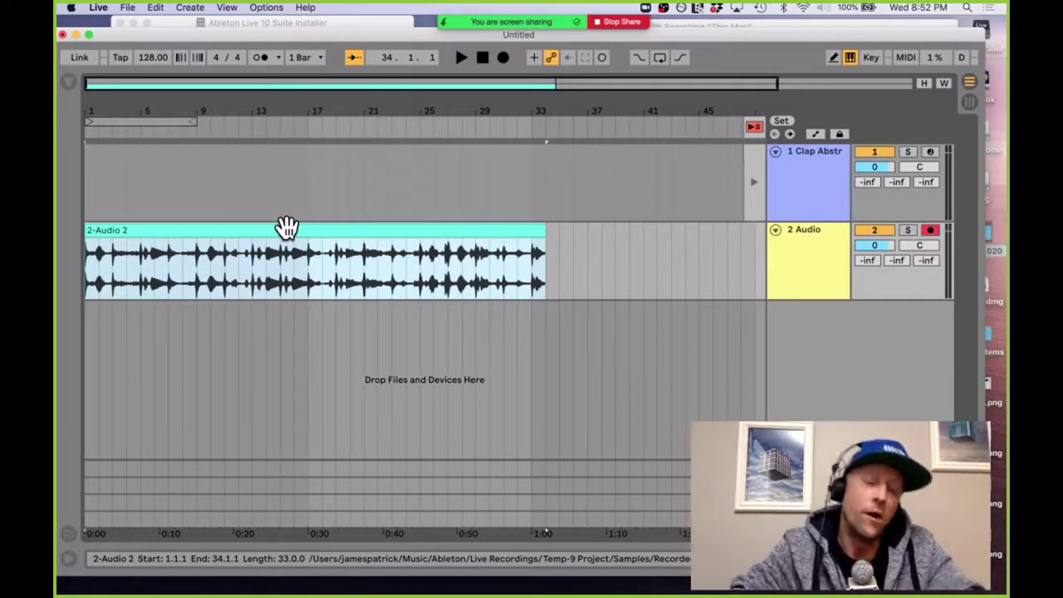
pyautogui.click(286, 227)
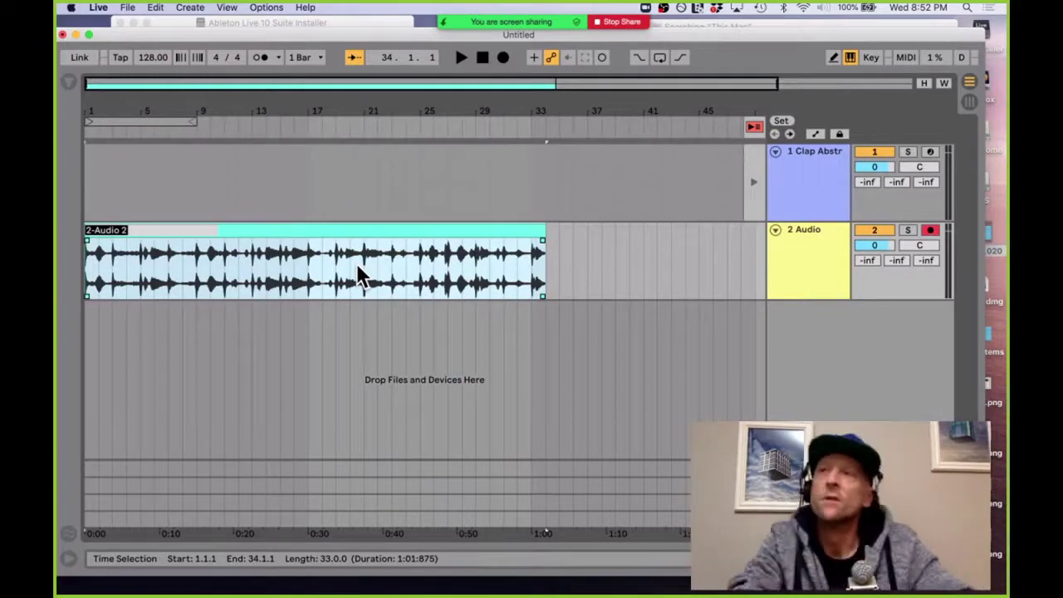
pyautogui.write('Lazer')
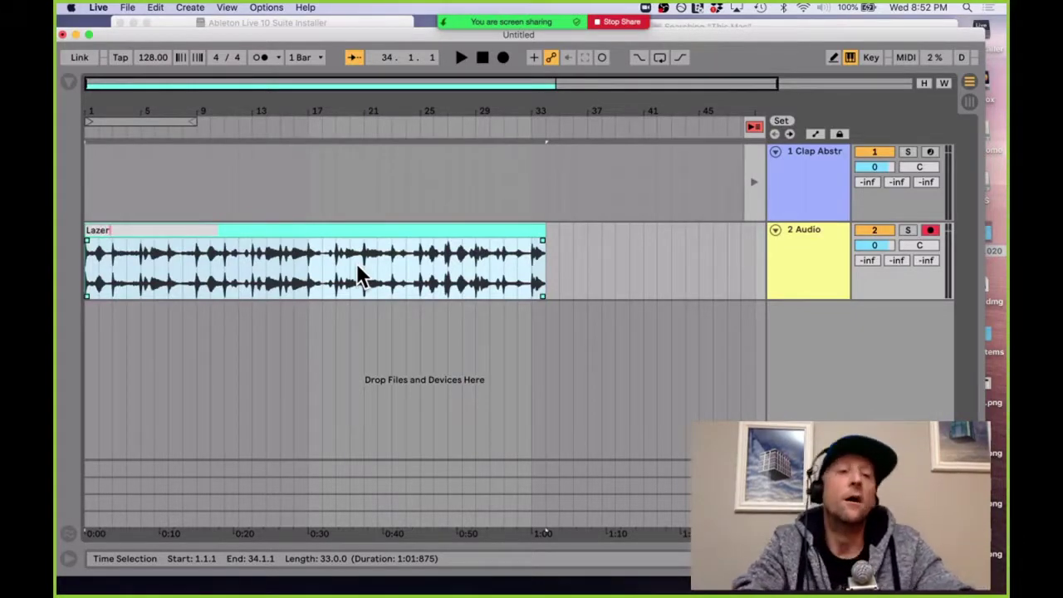
pyautogui.write('Blasts2bar')
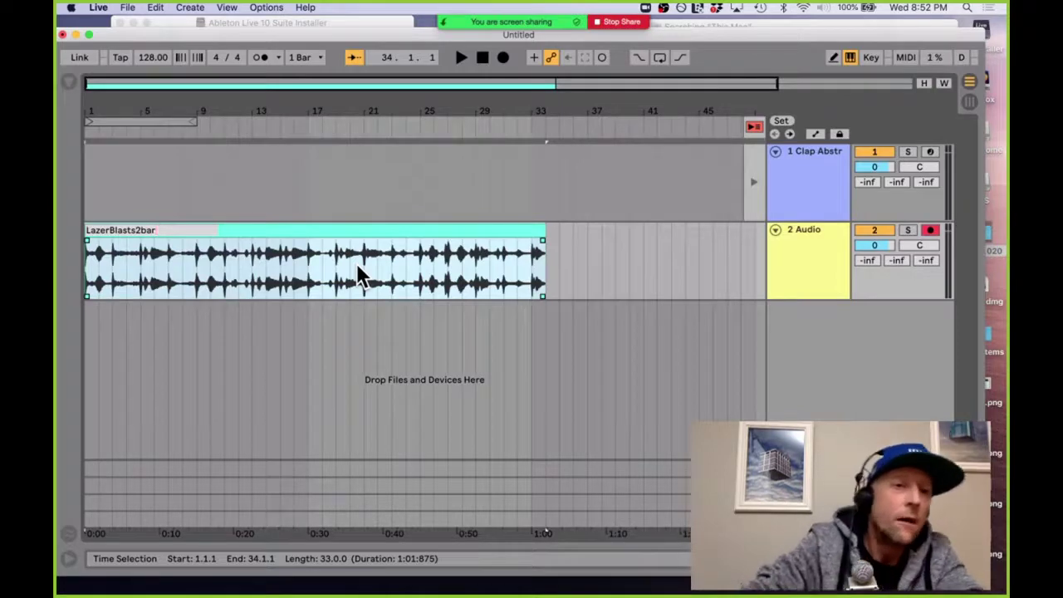
pyautogui.press('super+a')
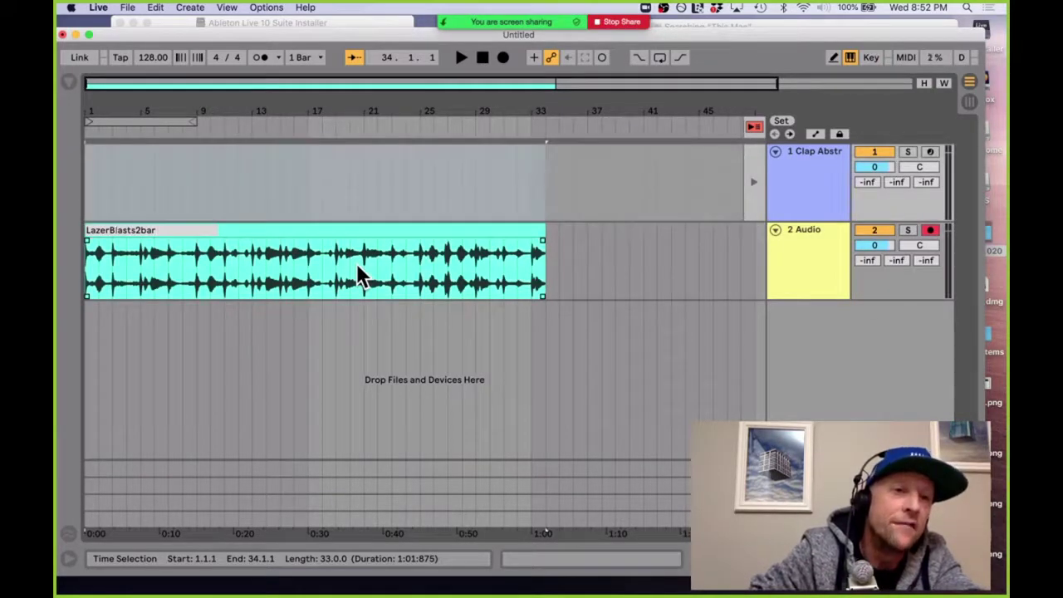
pyautogui.write('Layered')
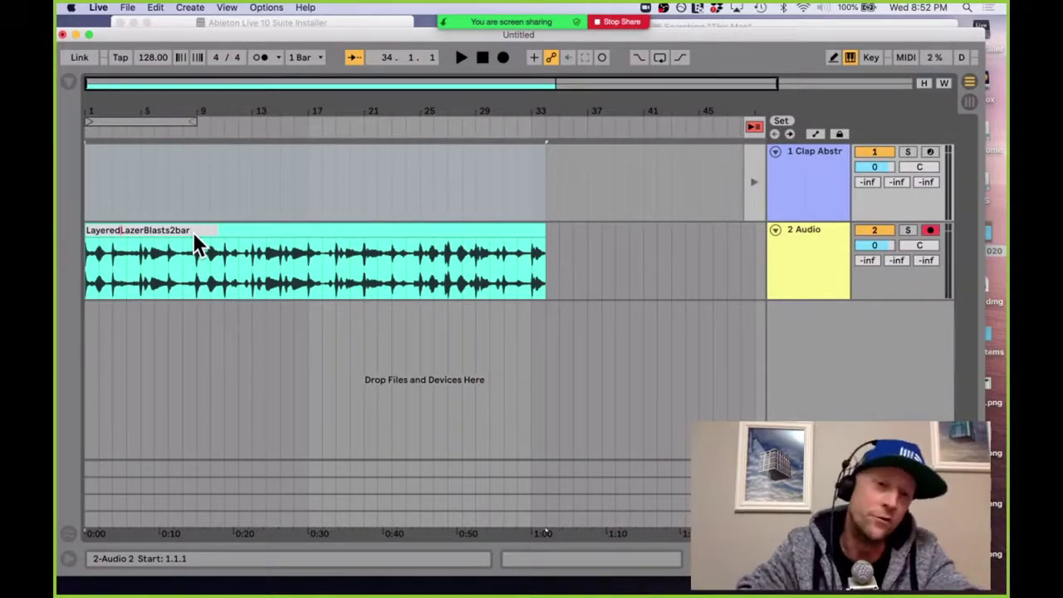
pyautogui.press('Return')
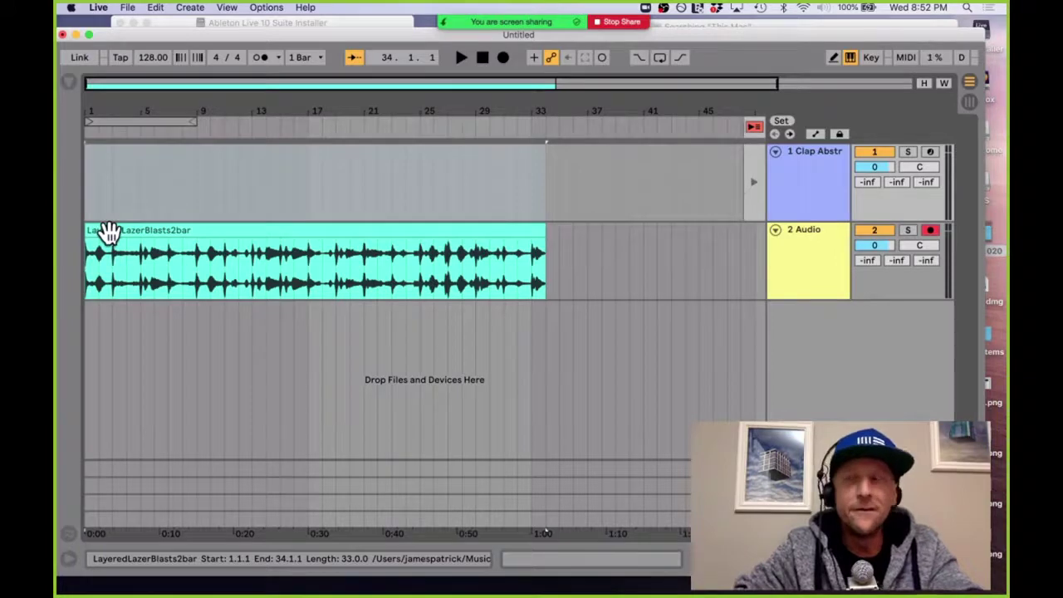
# Step: Consolidate the LayeredLazerBlasts2bar clip into a new audio file and reset its clip gain to 0.00 dB
pyautogui.doubleClick(181, 226)
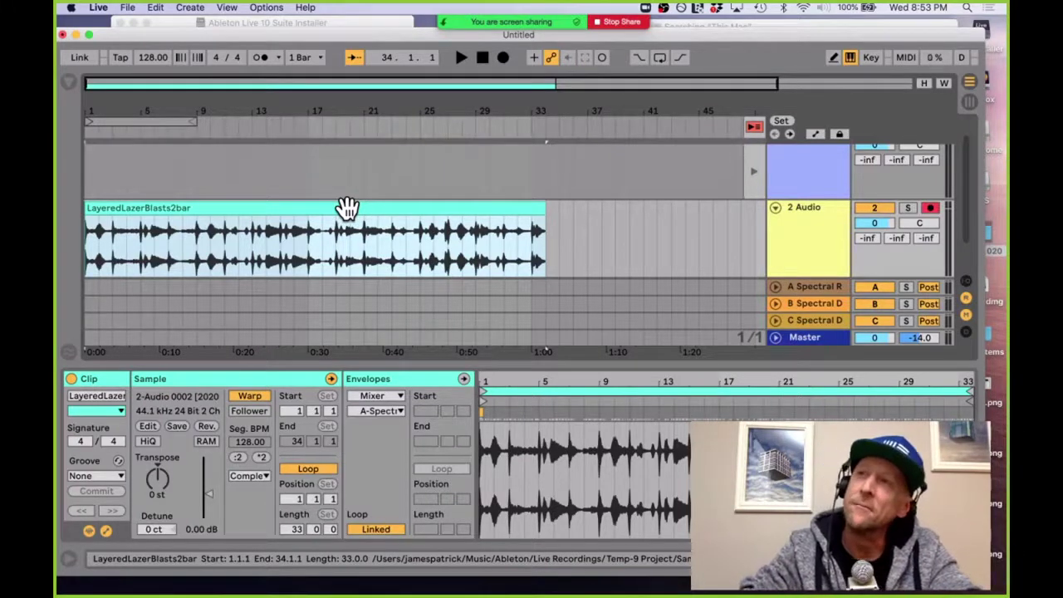
pyautogui.press('super+j')
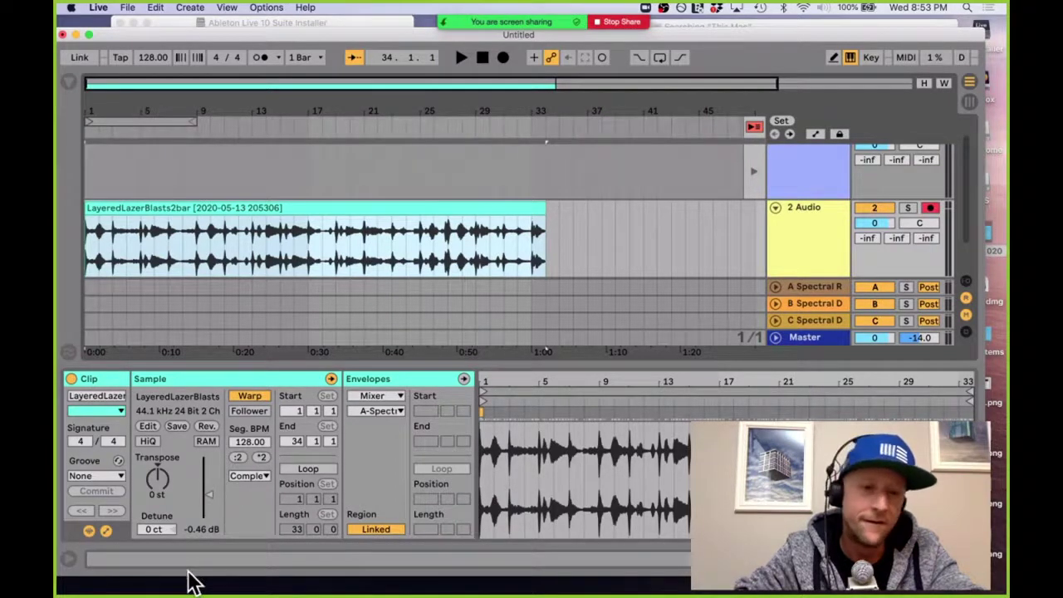
pyautogui.click(210, 495)
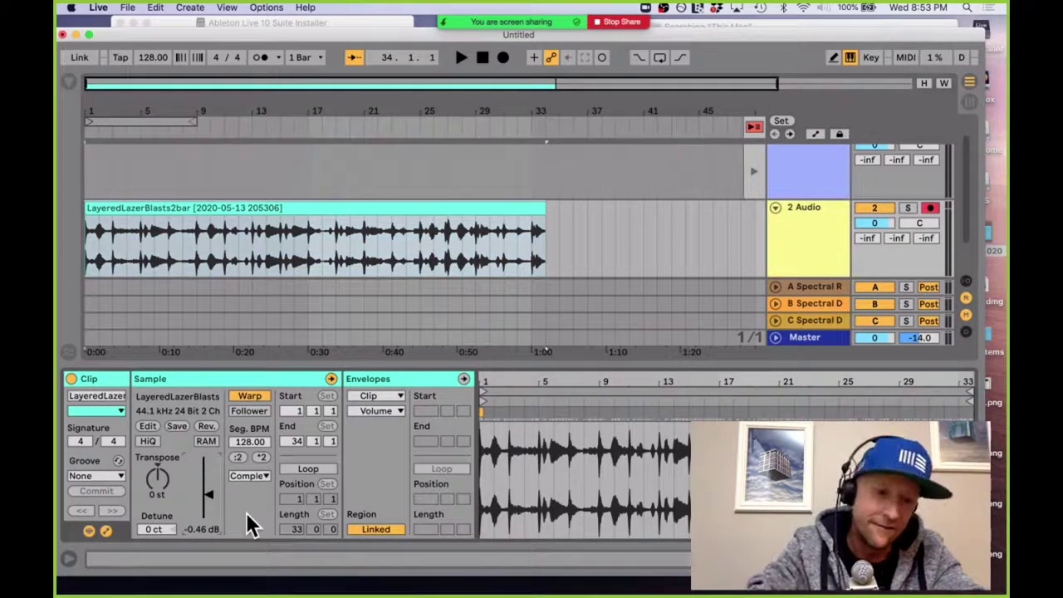
pyautogui.press('Delete')
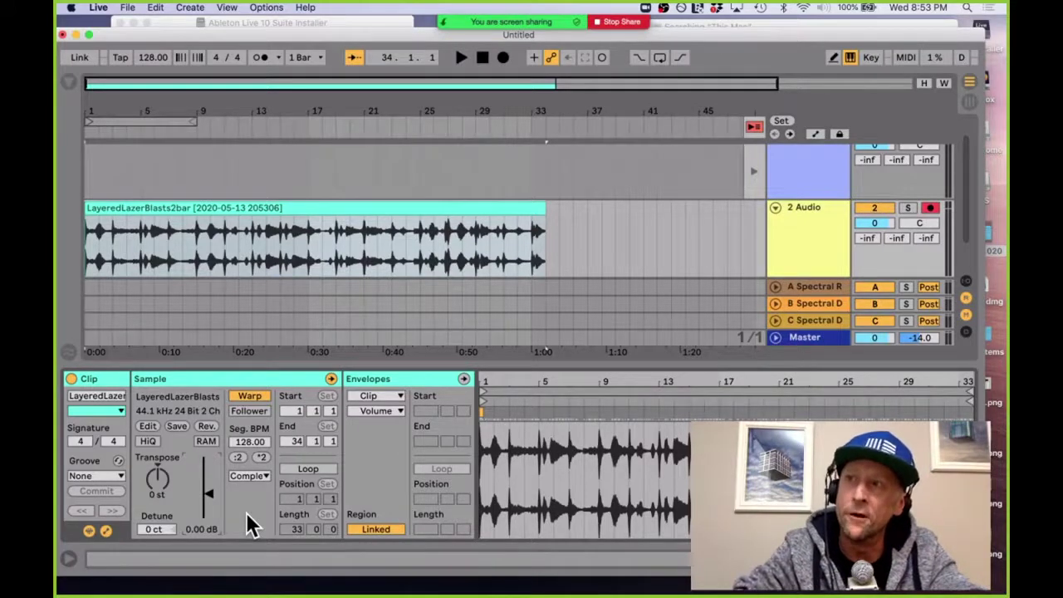
# Step: Select the whole consolidated clip and widen the arrangement grid to 2/1
pyautogui.click(241, 209)
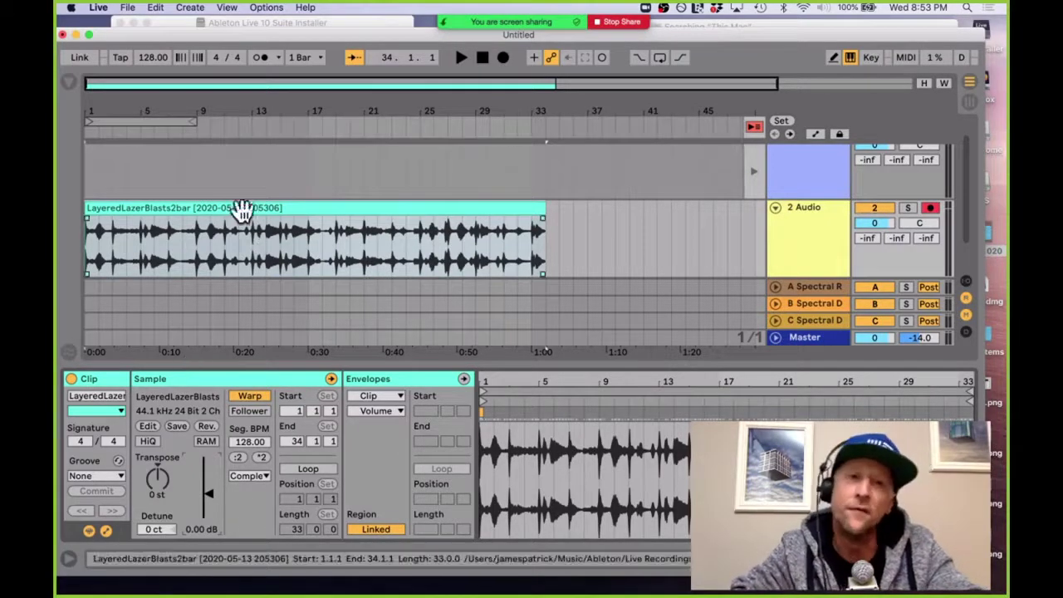
pyautogui.click(240, 209)
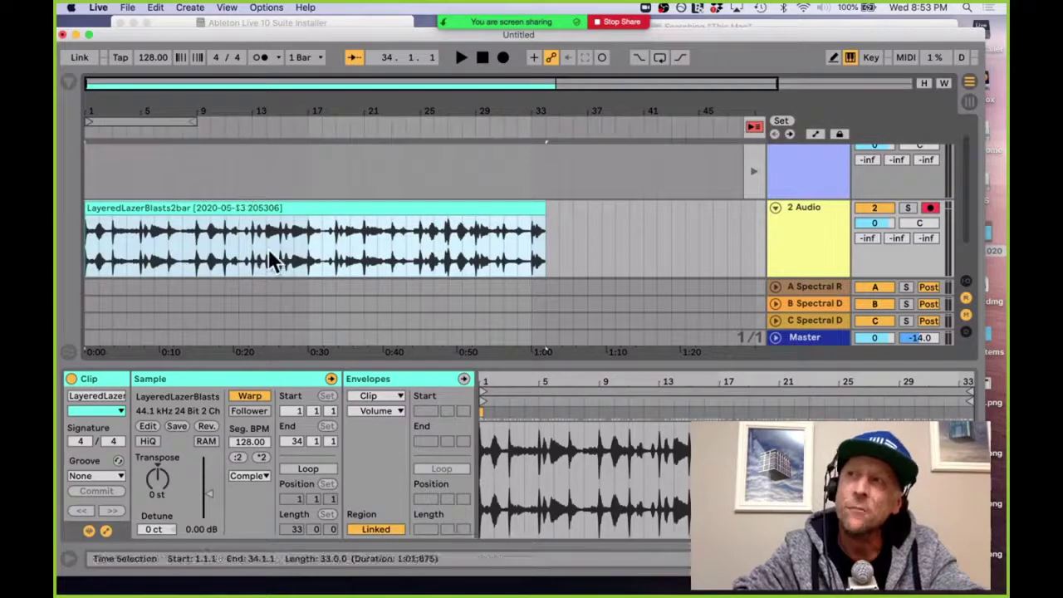
pyautogui.click(240, 209)
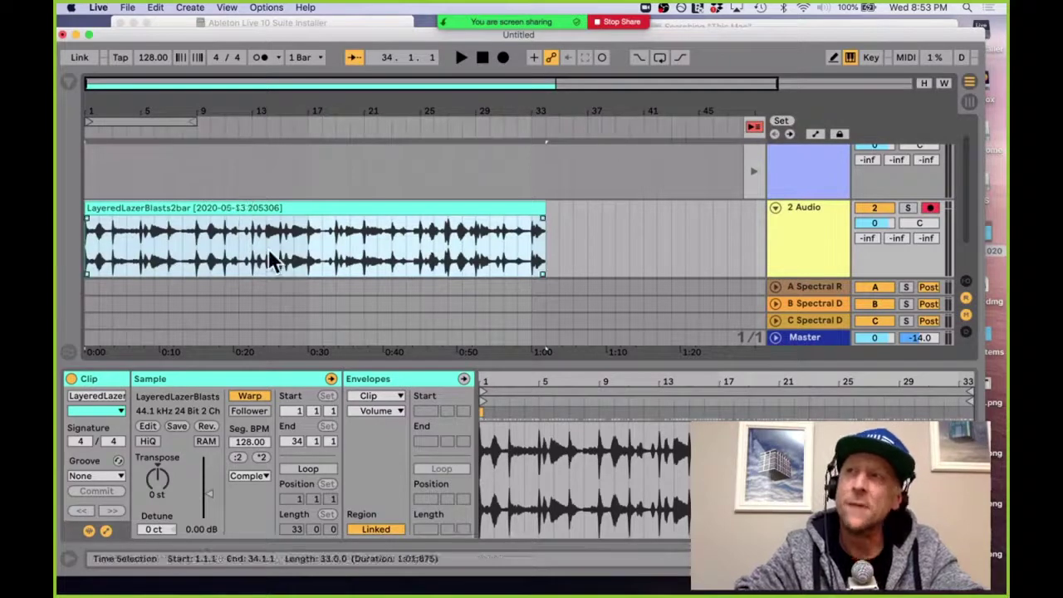
pyautogui.click(229, 206)
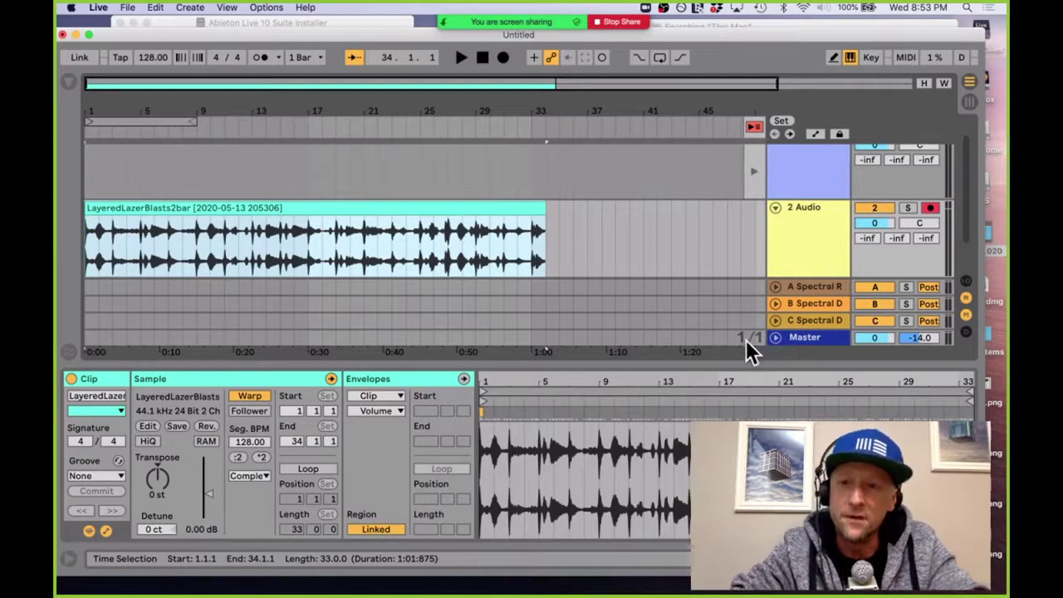
pyautogui.press('super+2')
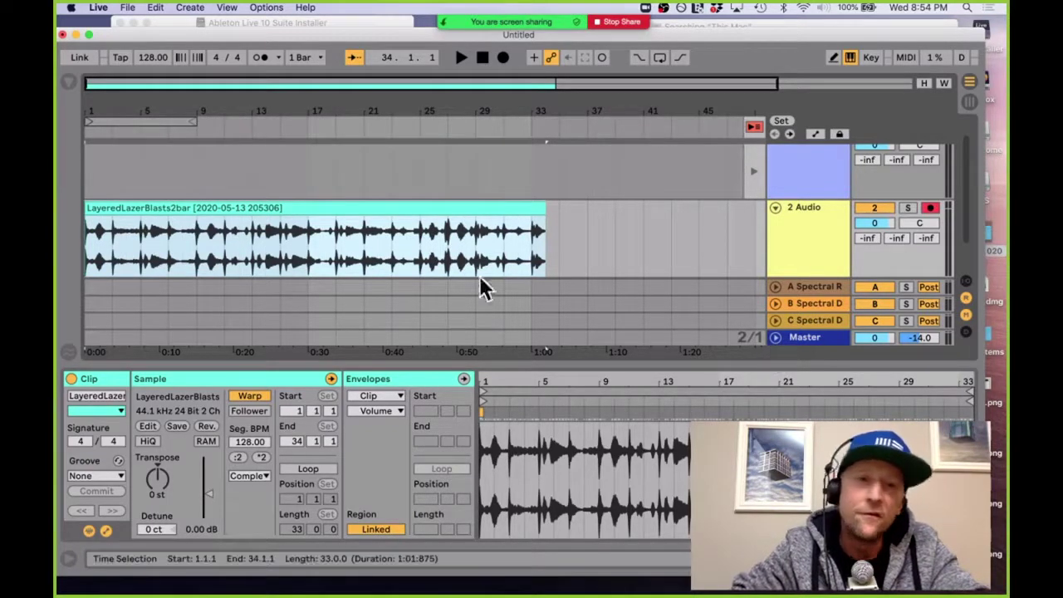
# Step: Place the insert marker inside the clip and step it along the two-bar grid to check the divisions
pyautogui.click(296, 242)
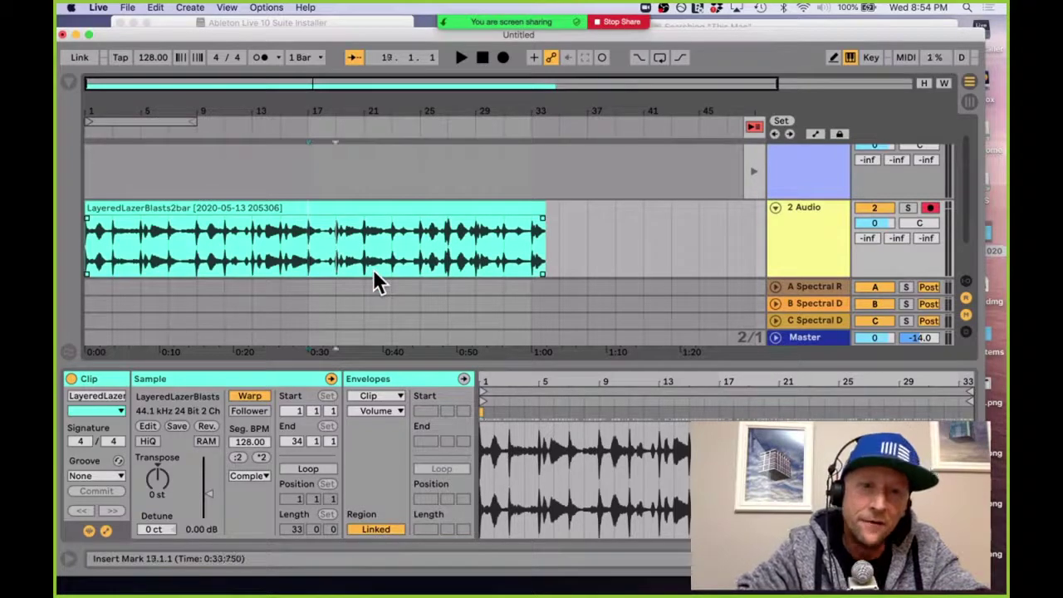
pyautogui.press('Right')
pyautogui.press('Left')
pyautogui.press('Left')
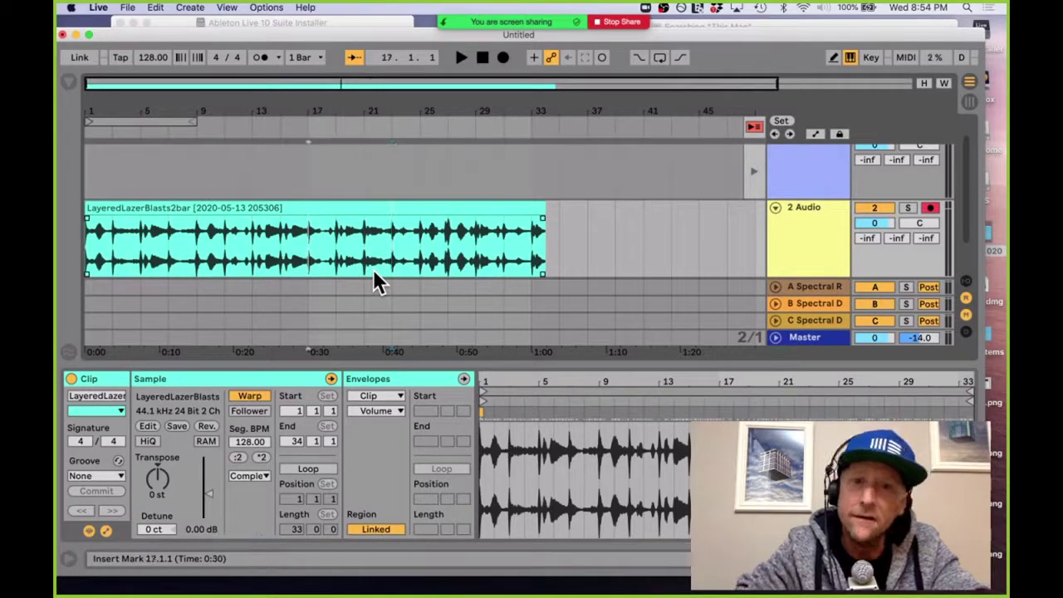
# Step: Split the LayeredLazerBlasts2bar clip on the 2 Audio track every two bars, from bar 3 through bar 33
pyautogui.press('Left')
pyautogui.press('Left')
pyautogui.press('Left')
pyautogui.press('Left')
pyautogui.press('Left')
pyautogui.press('Left')
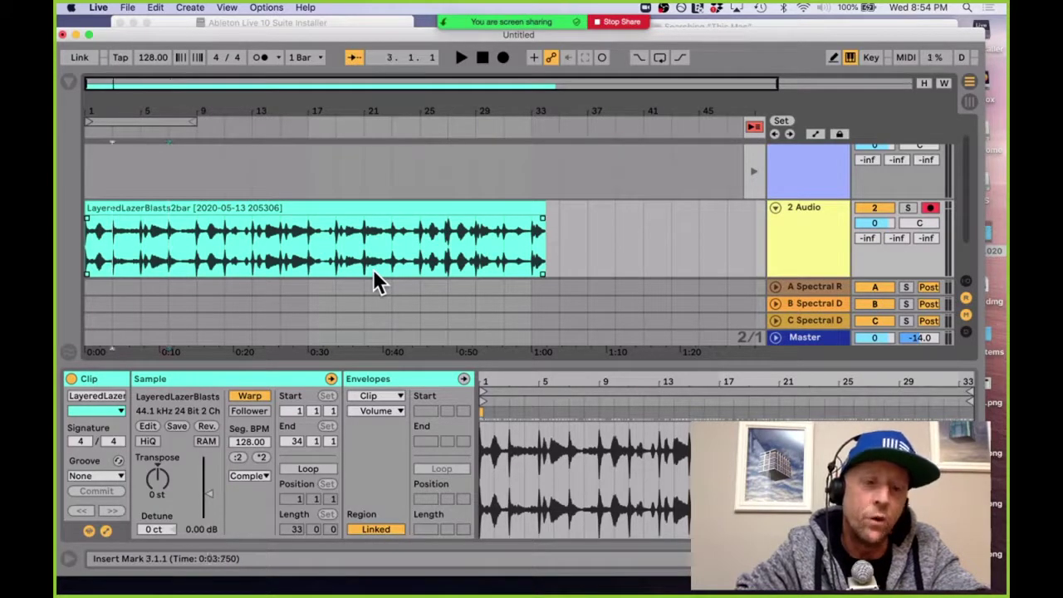
pyautogui.press('super+e')
pyautogui.press('Right')
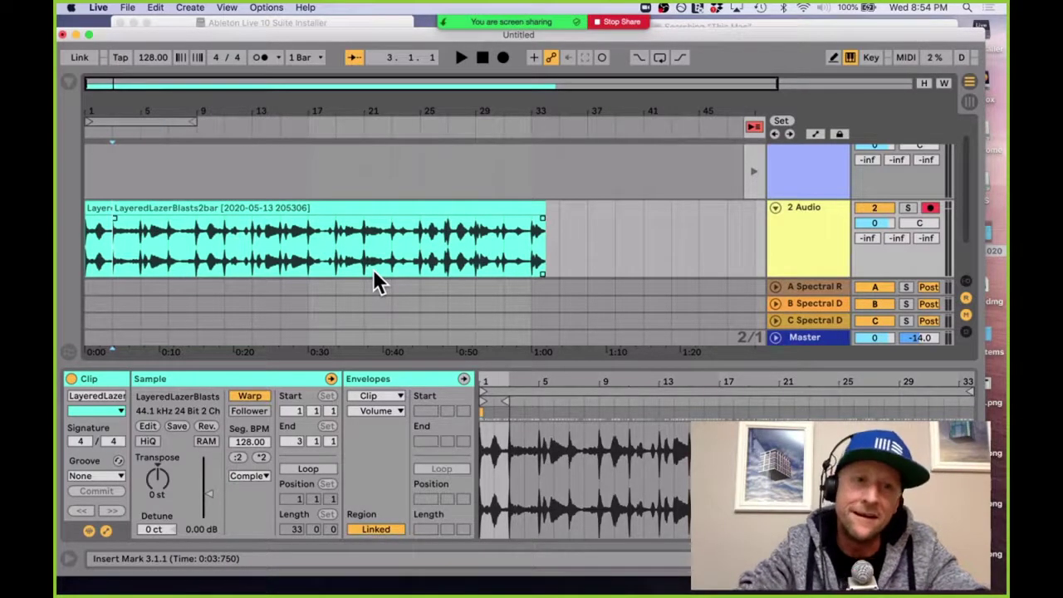
pyautogui.press('super+e')
pyautogui.press('Right')
pyautogui.press('super+e')
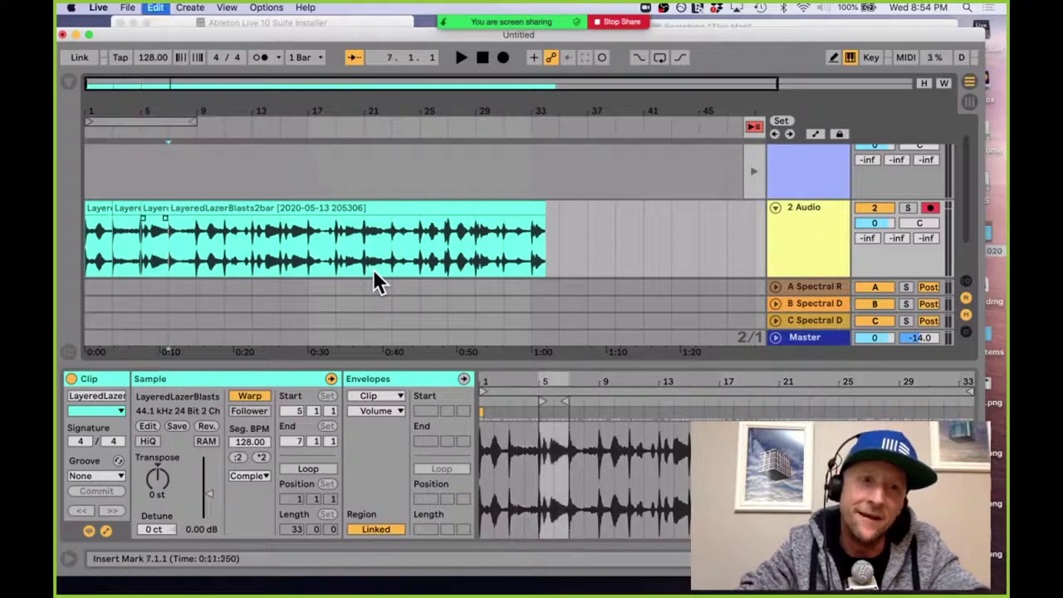
pyautogui.press('Right')
pyautogui.press('super+e')
pyautogui.press('Right')
pyautogui.press('super+e')
pyautogui.press('Right')
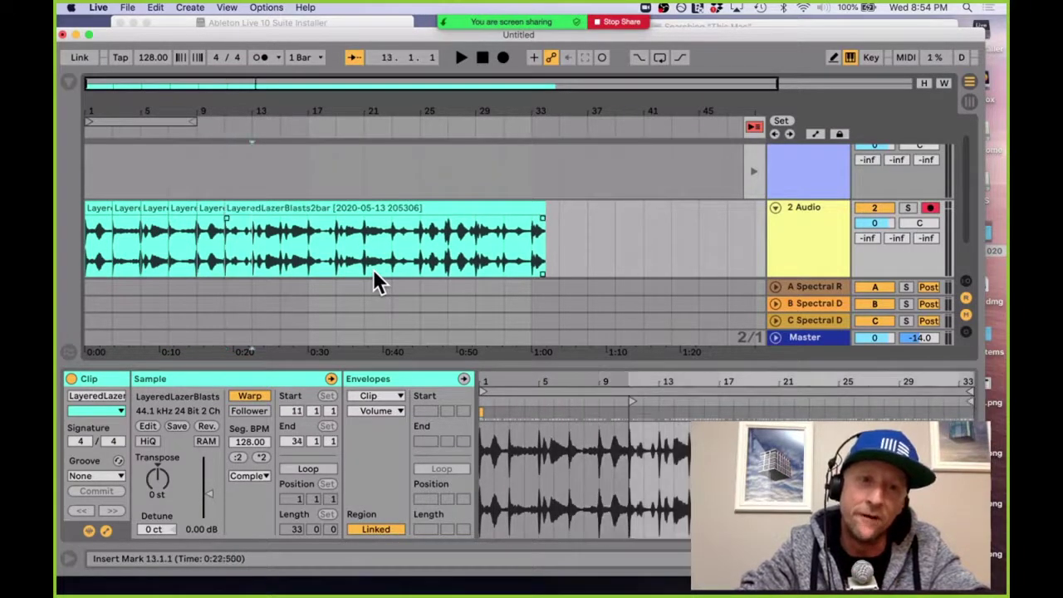
pyautogui.press('super+e')
pyautogui.press('Right')
pyautogui.press('super+e')
pyautogui.press('Right')
pyautogui.press('super+e')
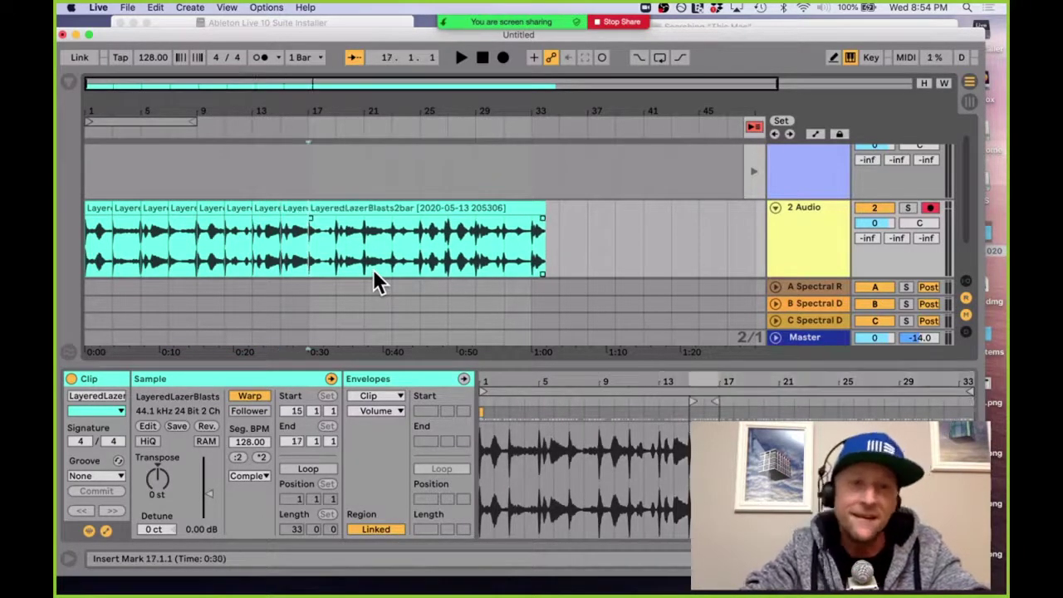
pyautogui.press('Right')
pyautogui.press('super+e')
pyautogui.press('Right')
pyautogui.press('super+e')
pyautogui.press('Right')
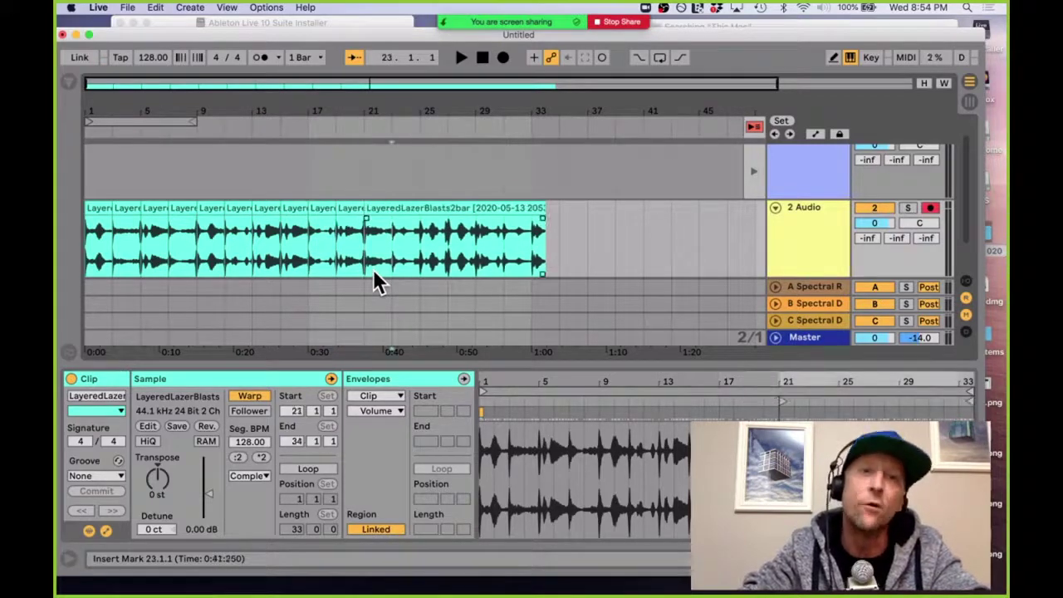
pyautogui.press('super+e')
pyautogui.press('Right')
pyautogui.press('super+e')
pyautogui.press('Right')
pyautogui.press('super+e')
pyautogui.press('Right')
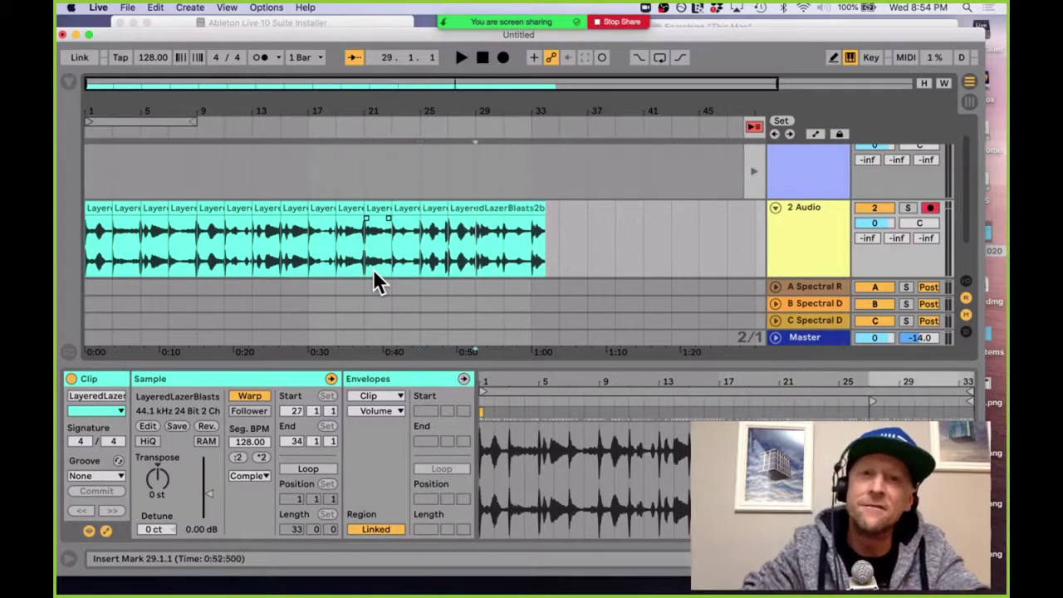
pyautogui.press('super+e')
pyautogui.press('Right')
pyautogui.press('super+e')
pyautogui.press('Right')
pyautogui.press('super+e')
pyautogui.press('Right')
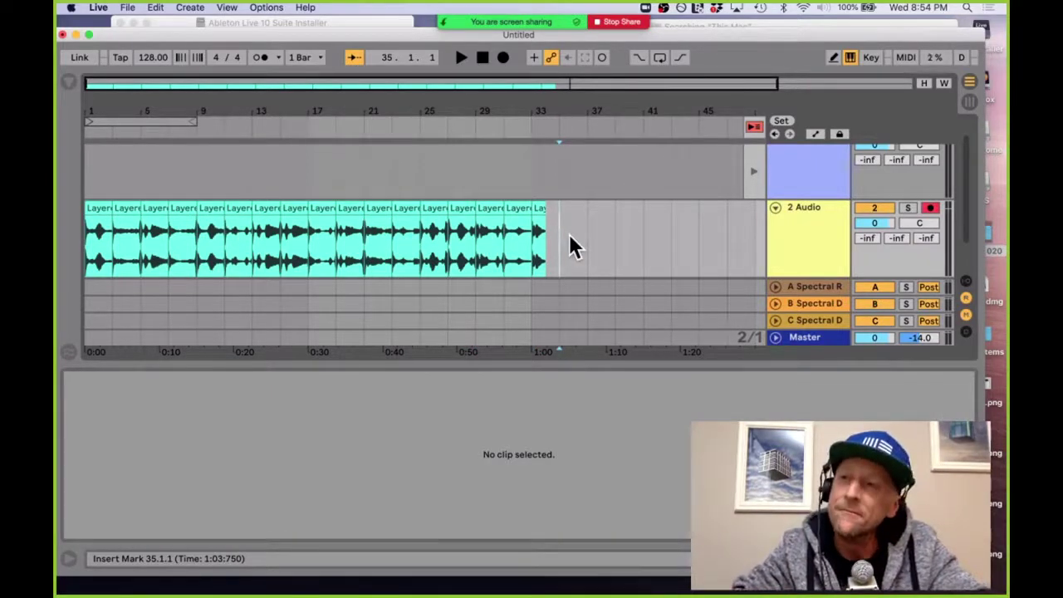
# Step: Crop all the split clips on the 2 Audio track at once into separate audio files
pyautogui.moveTo(569, 234); pyautogui.dragTo(61, 213)
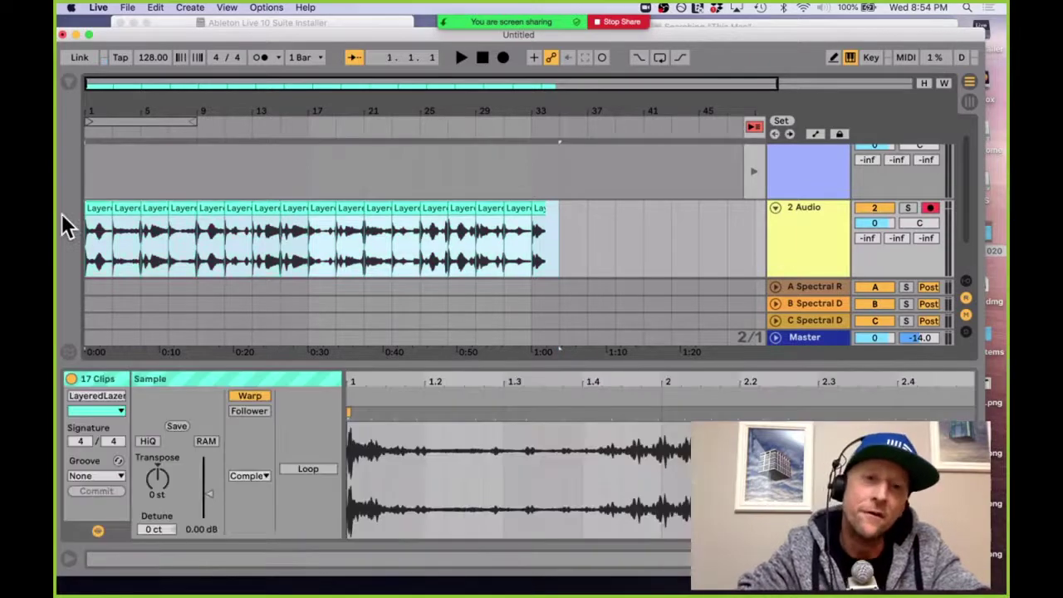
pyautogui.rightClick(208, 211)
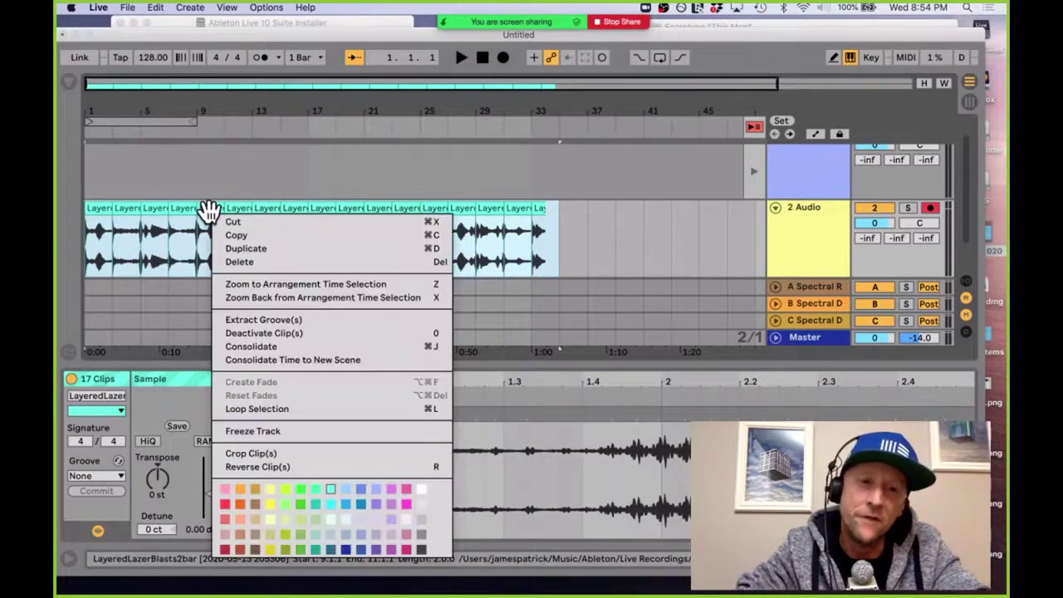
pyautogui.click(281, 454)
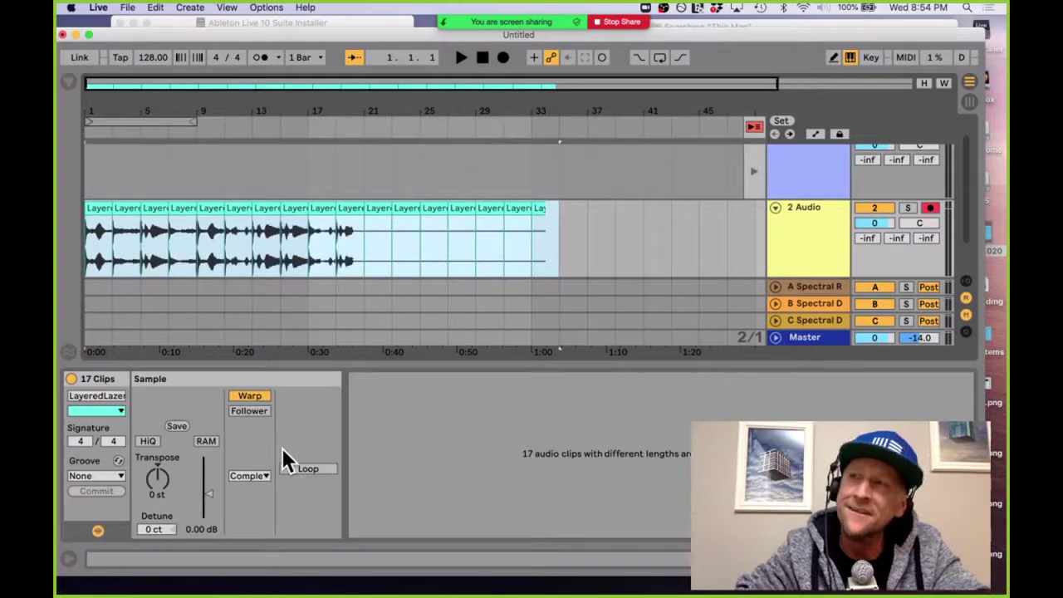
# Step: Review the Create Fades on Clip Edges setting in the Record, Warp and Launch preferences
pyautogui.press('super+comma')
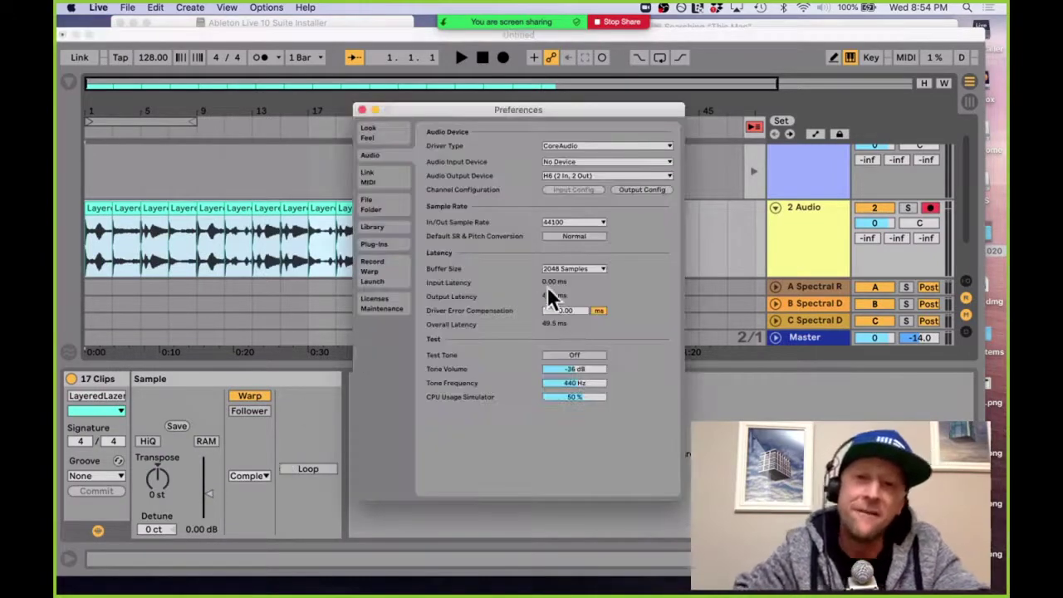
pyautogui.click(387, 268)
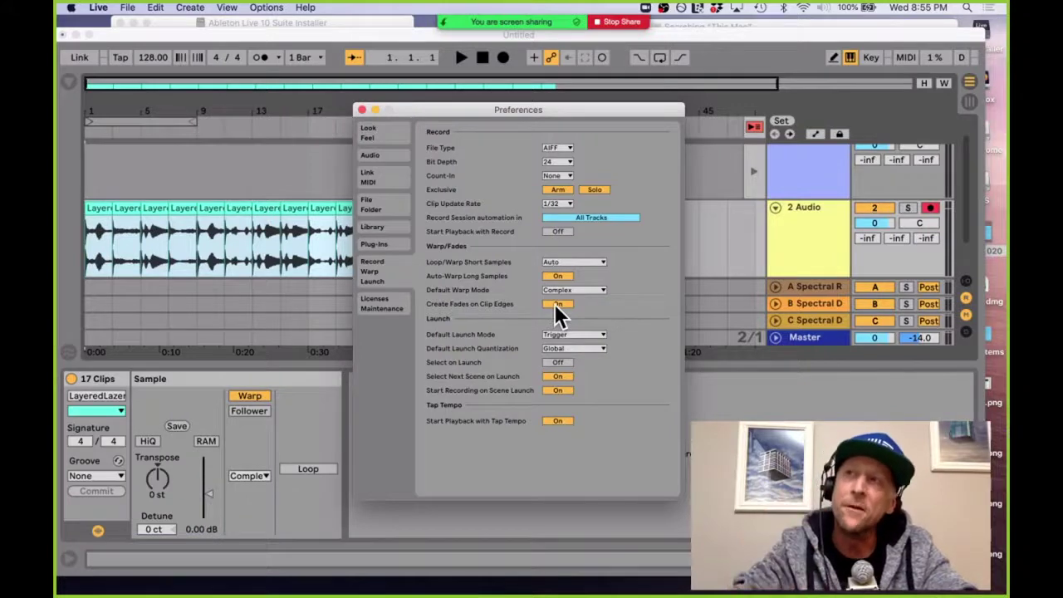
pyautogui.press('Escape')
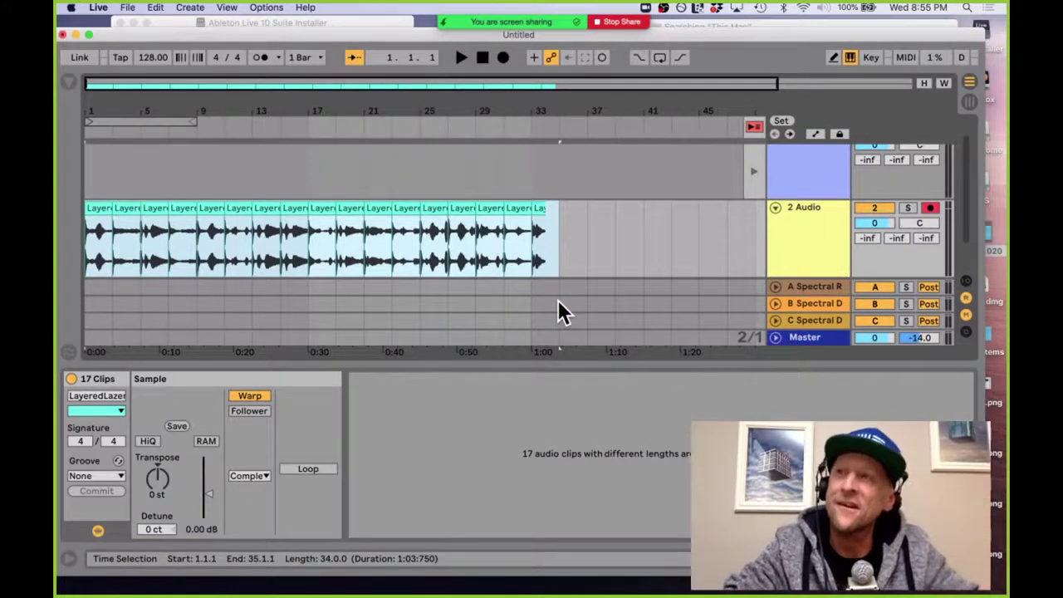
# Step: Show the cropped clip at bar 11 in Finder, and reposition and enlarge the Crop folder window
pyautogui.click(237, 208)
pyautogui.rightClick(237, 207)
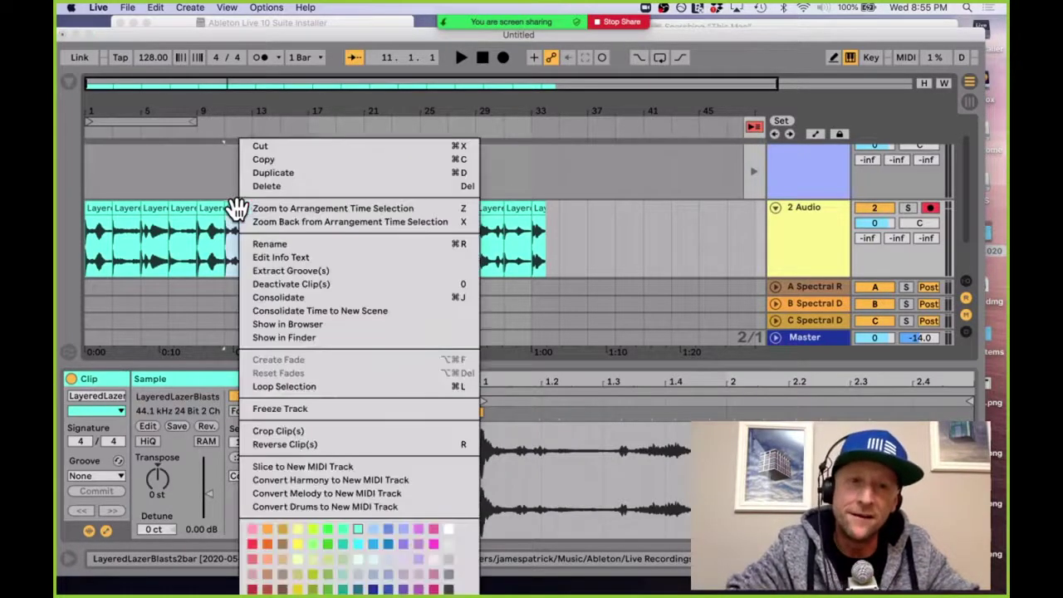
pyautogui.click(346, 339)
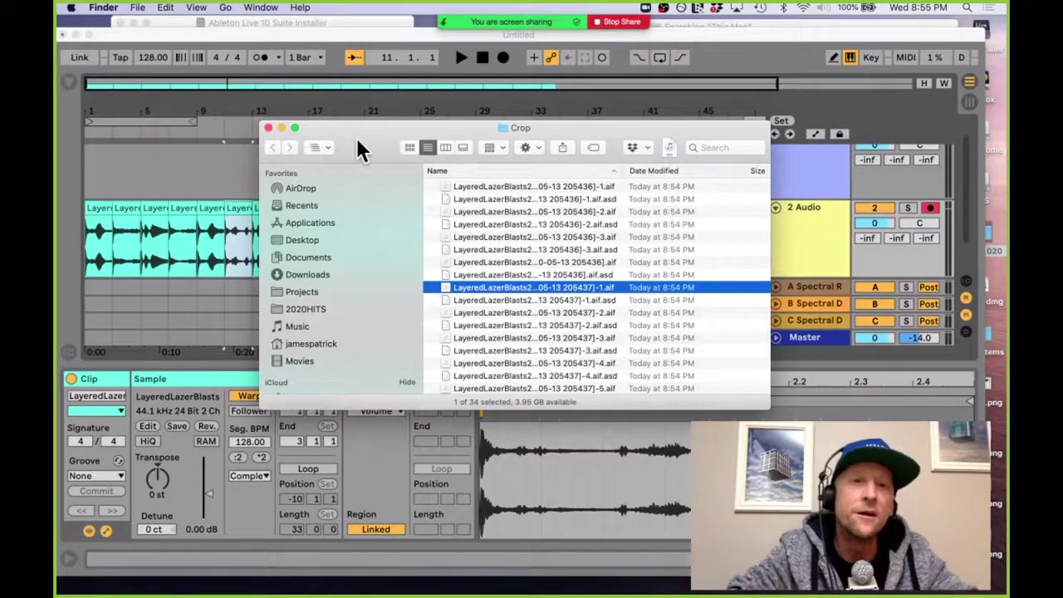
pyautogui.moveTo(358, 149); pyautogui.dragTo(228, 88)
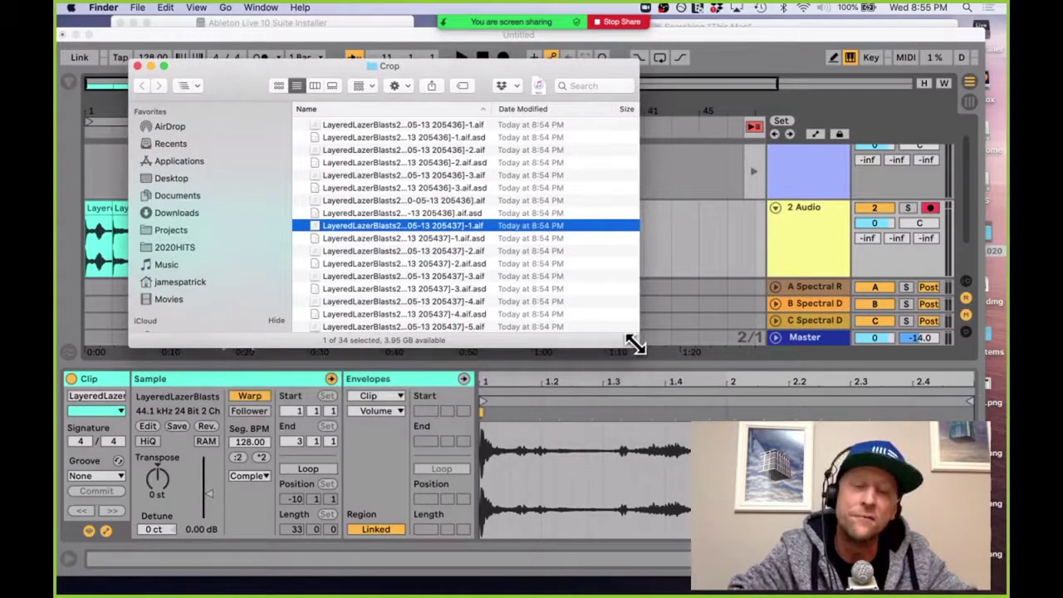
pyautogui.moveTo(637, 343); pyautogui.dragTo(909, 515)
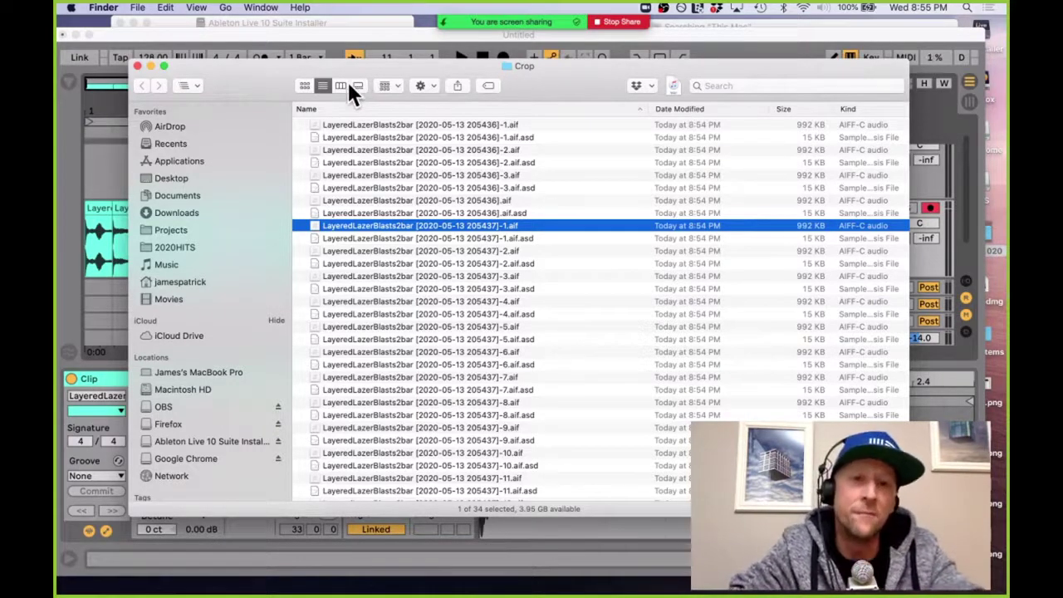
pyautogui.press('super+3')
pyautogui.press('super+4')
pyautogui.press('super+1')
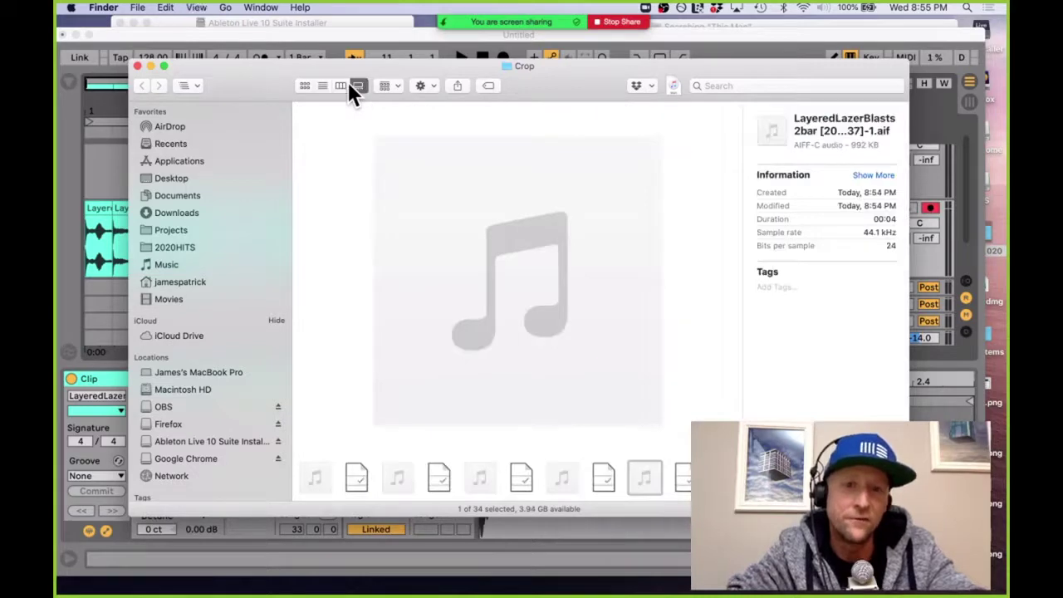
pyautogui.press('super+2')
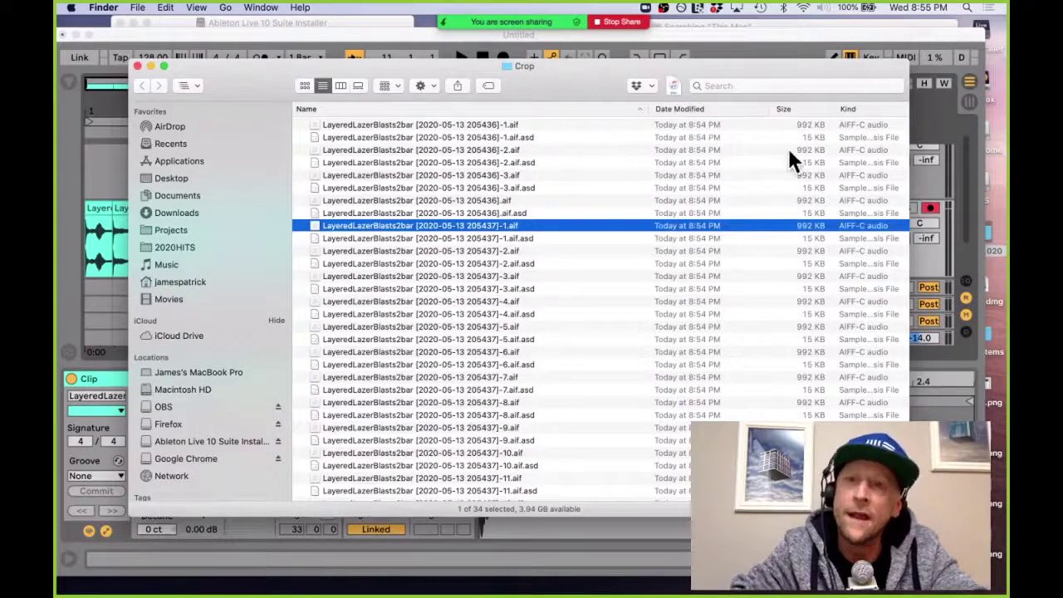
# Step: Sort the Crop folder's files by kind so the AIFF audio files are grouped ahead of the .asd files
pyautogui.rightClick(852, 110)
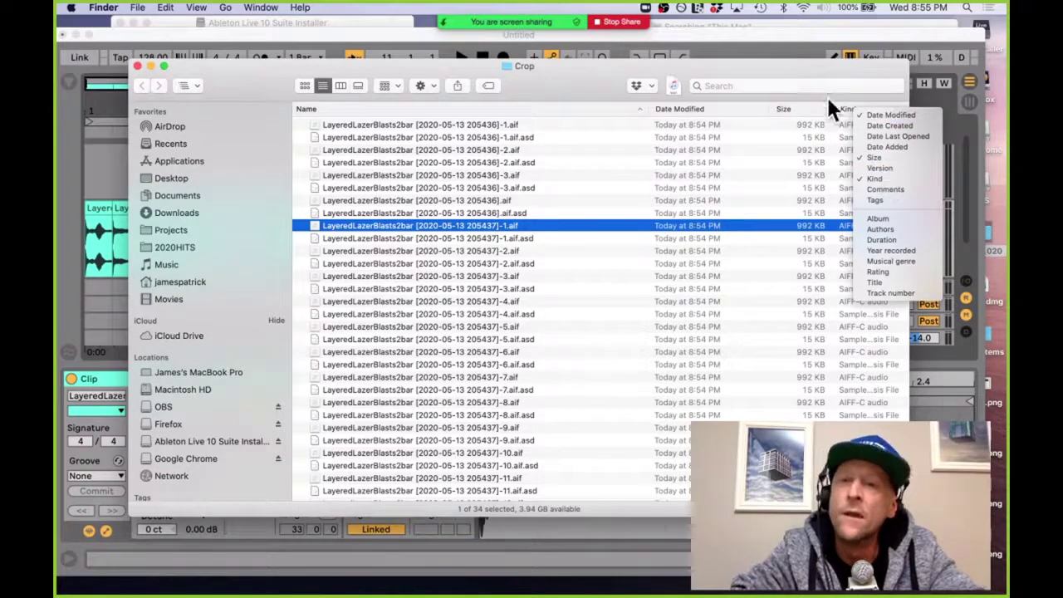
pyautogui.click(813, 74)
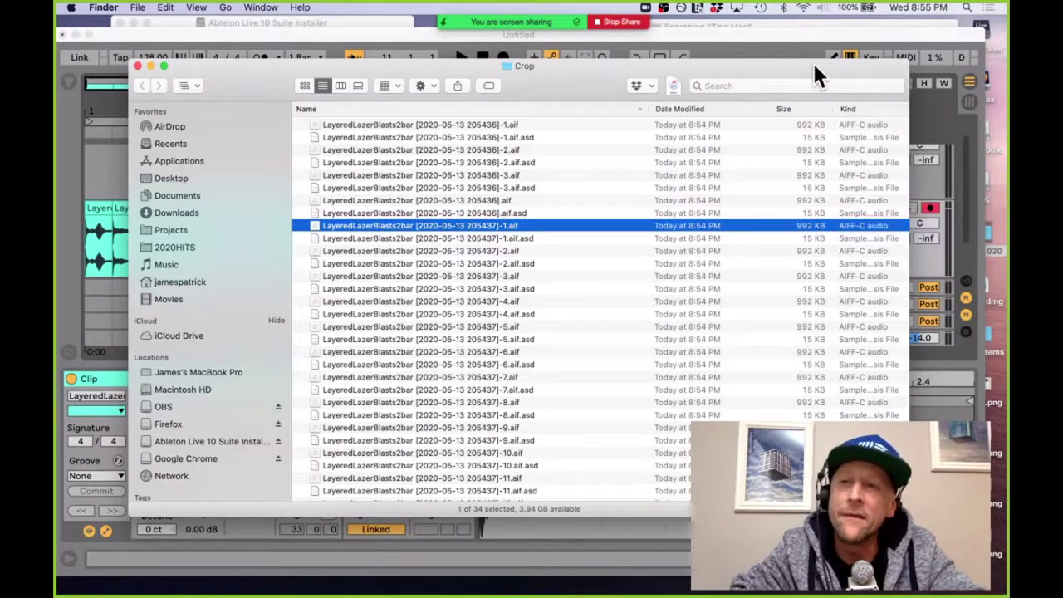
pyautogui.click(853, 109)
pyautogui.scroll(2, 864, 357)
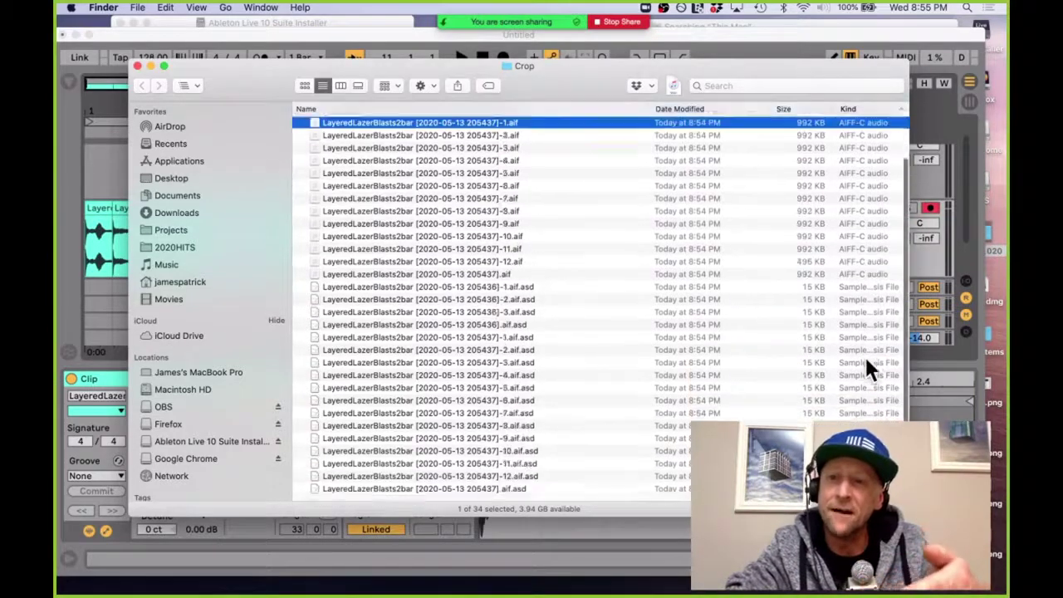
pyautogui.scroll(1, 864, 357)
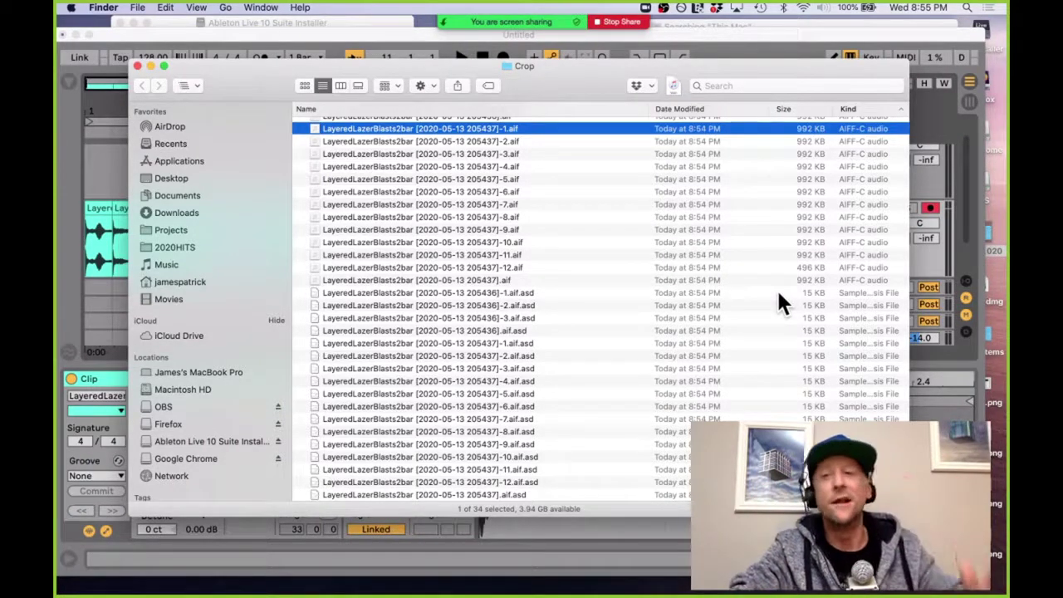
pyautogui.scroll(2, 846, 246)
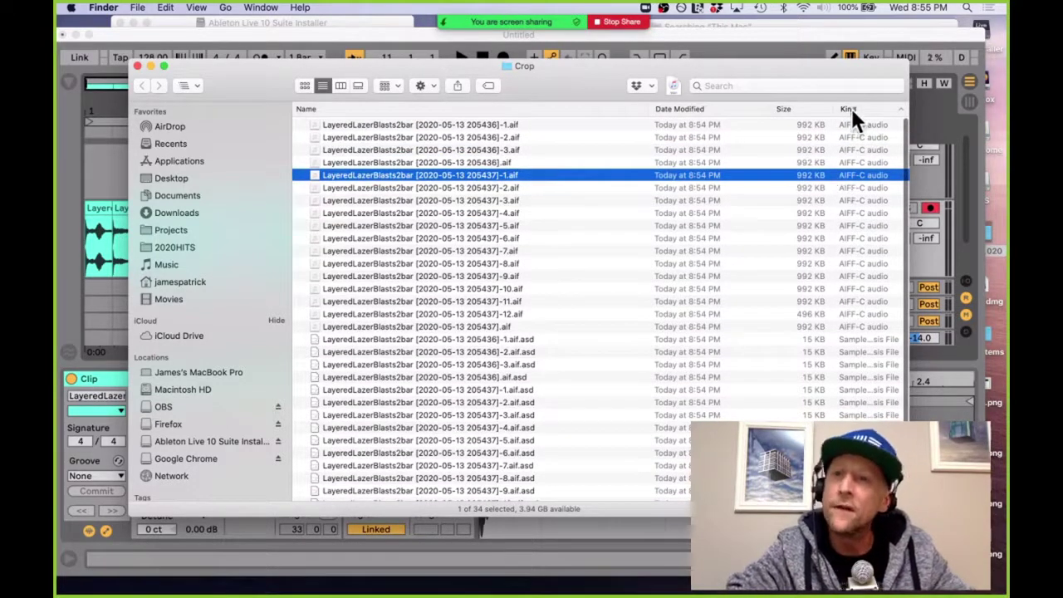
pyautogui.click(803, 124)
pyautogui.keyDown('shift'); pyautogui.click(775, 326); pyautogui.keyUp('shift')
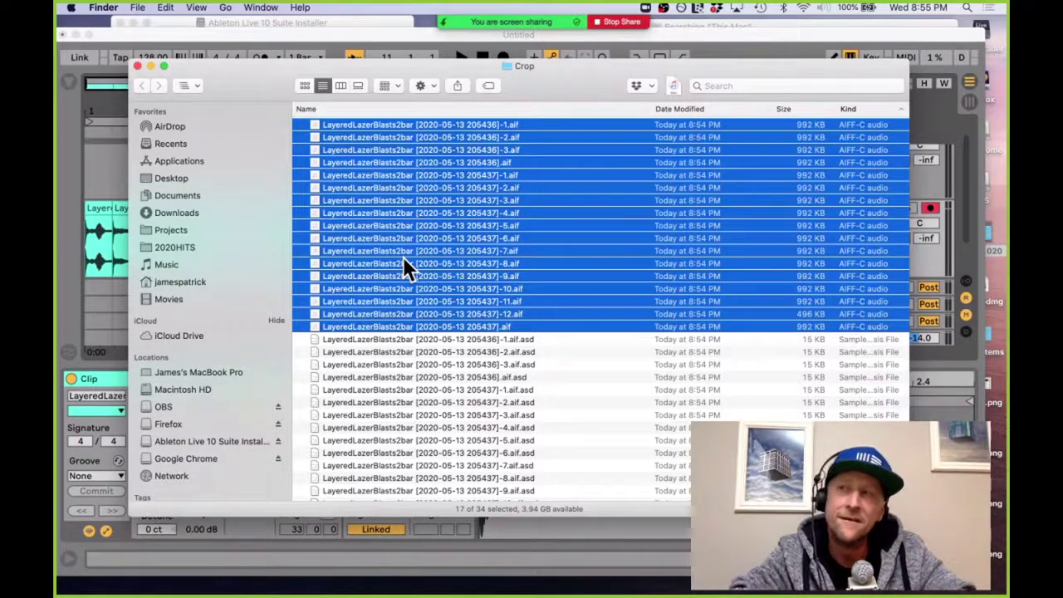
pyautogui.rightClick(327, 189)
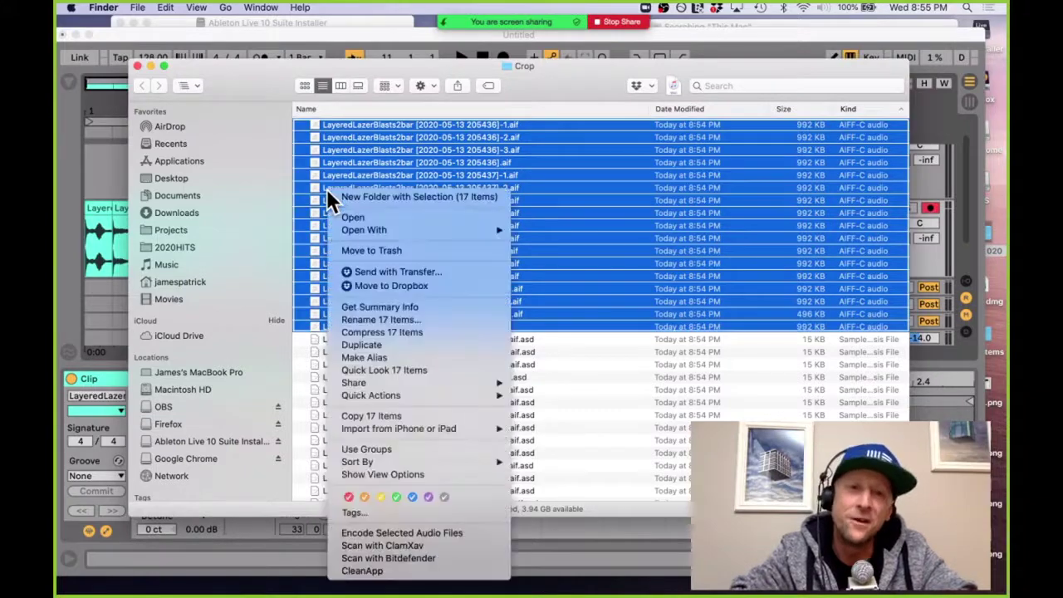
pyautogui.click(392, 320)
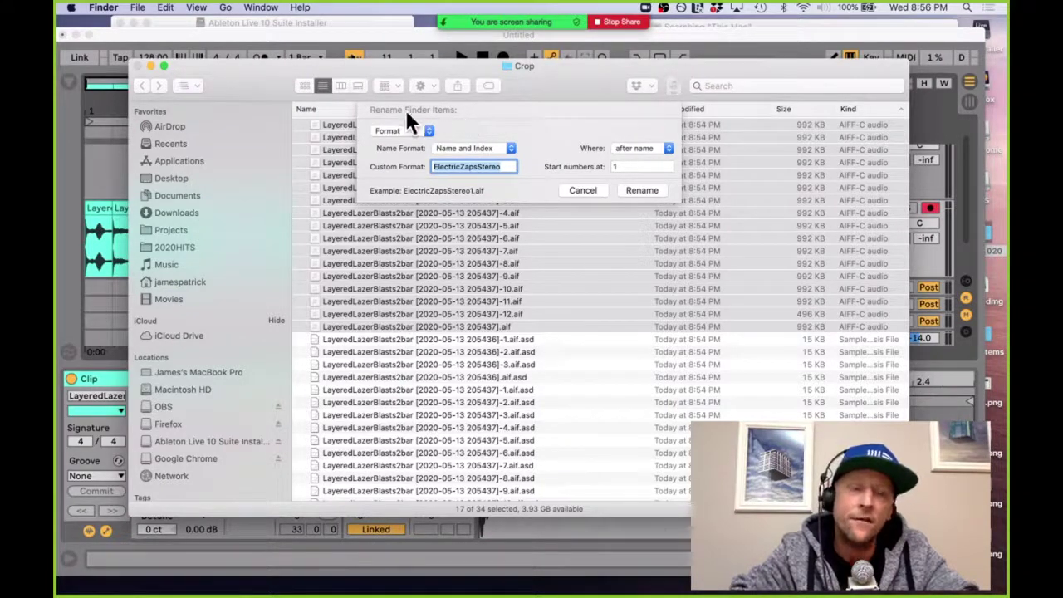
pyautogui.moveTo(510, 166); pyautogui.dragTo(395, 166)
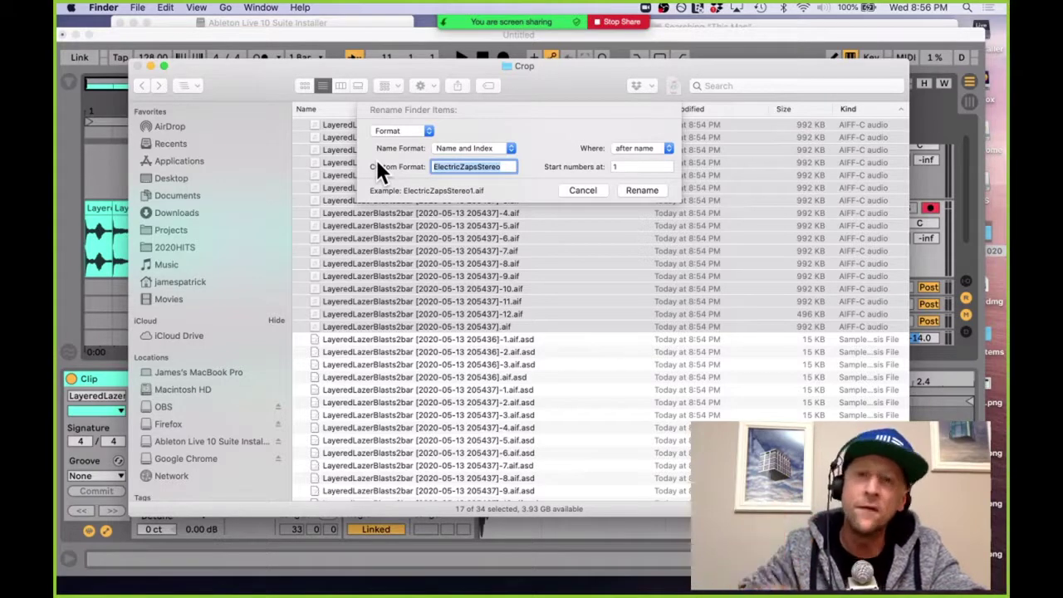
pyautogui.press('Escape')
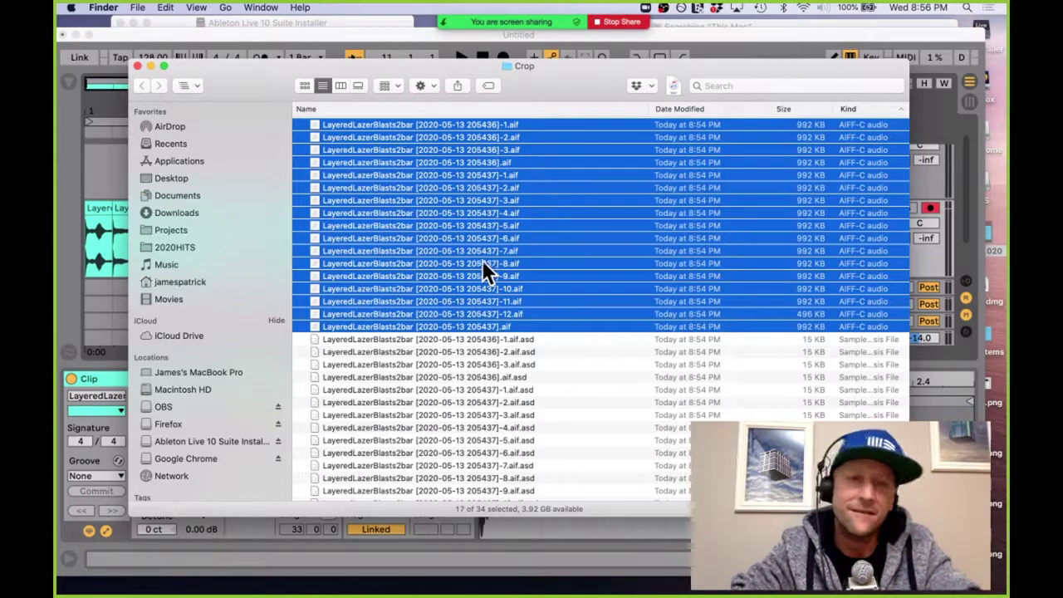
pyautogui.click(399, 247)
pyautogui.press('super+c')
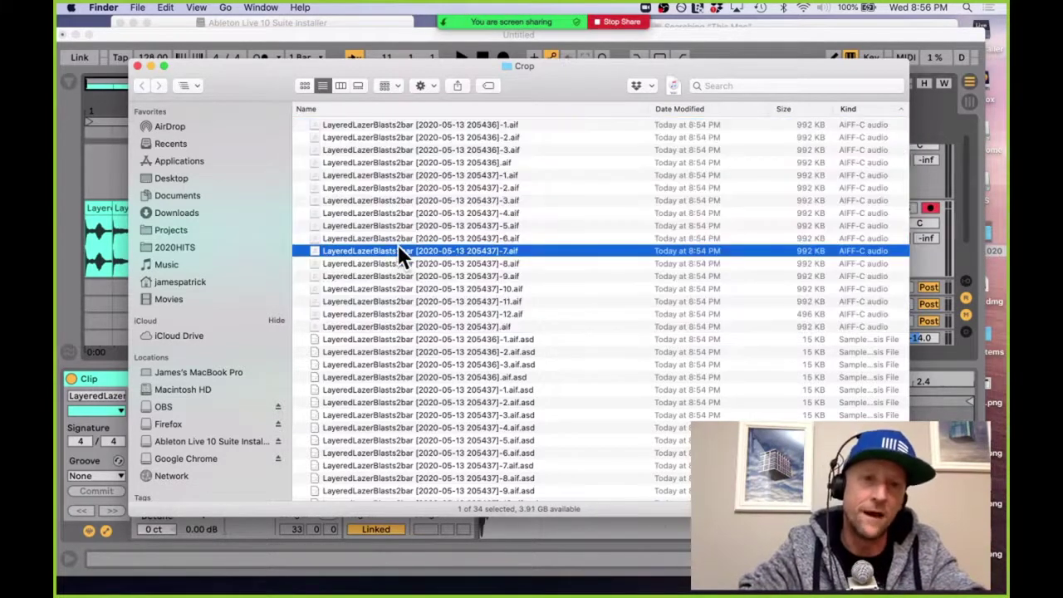
pyautogui.press('Escape')
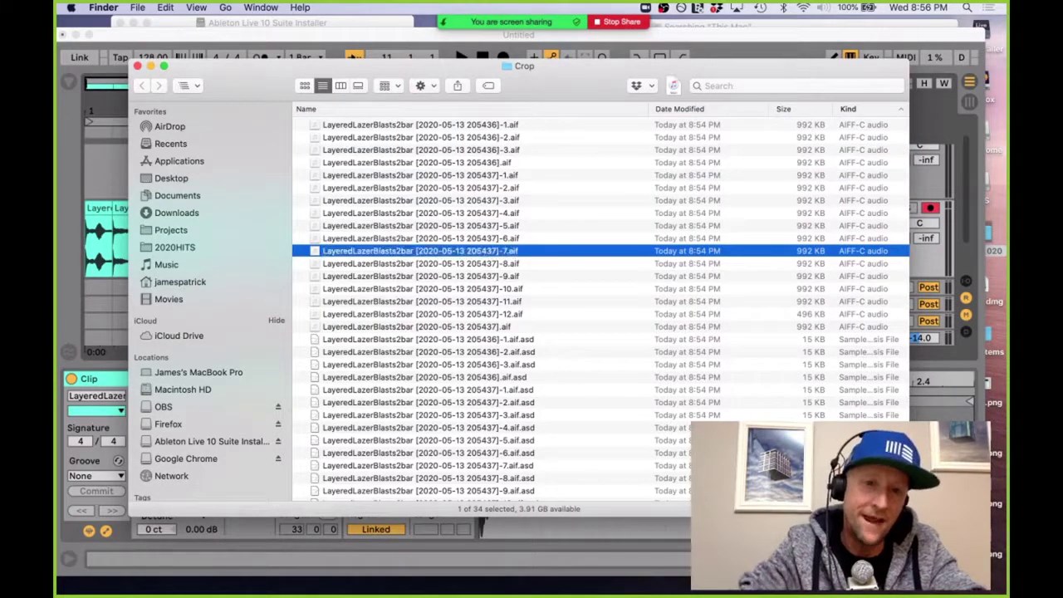
# Step: Select all the AIFF audio files in the Crop folder and set up a batch rename using Format with Name and Index
pyautogui.click(397, 322)
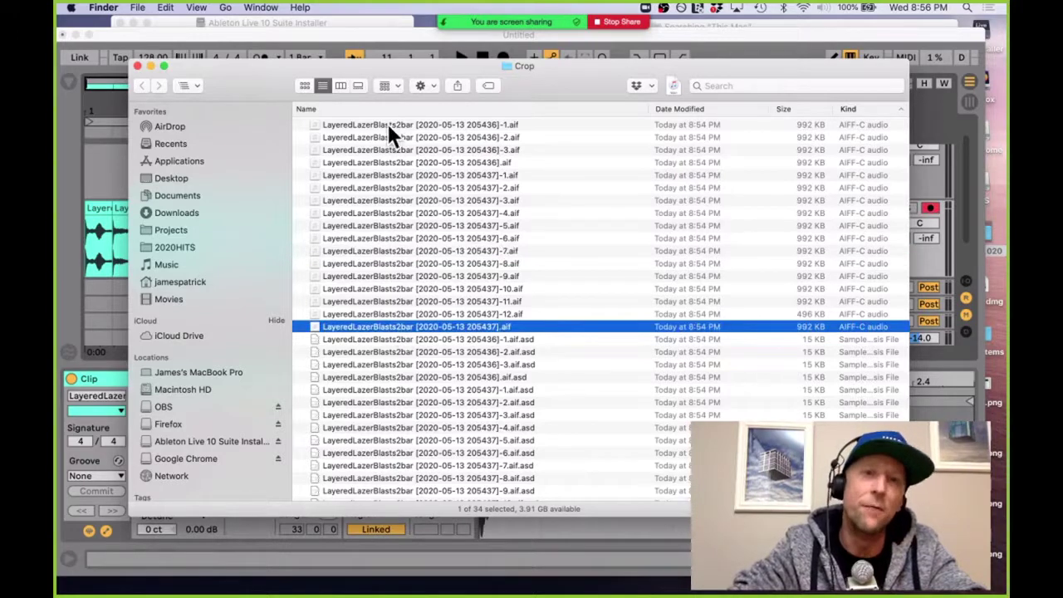
pyautogui.keyDown('shift'); pyautogui.click(388, 123); pyautogui.keyUp('shift')
pyautogui.rightClick(396, 177)
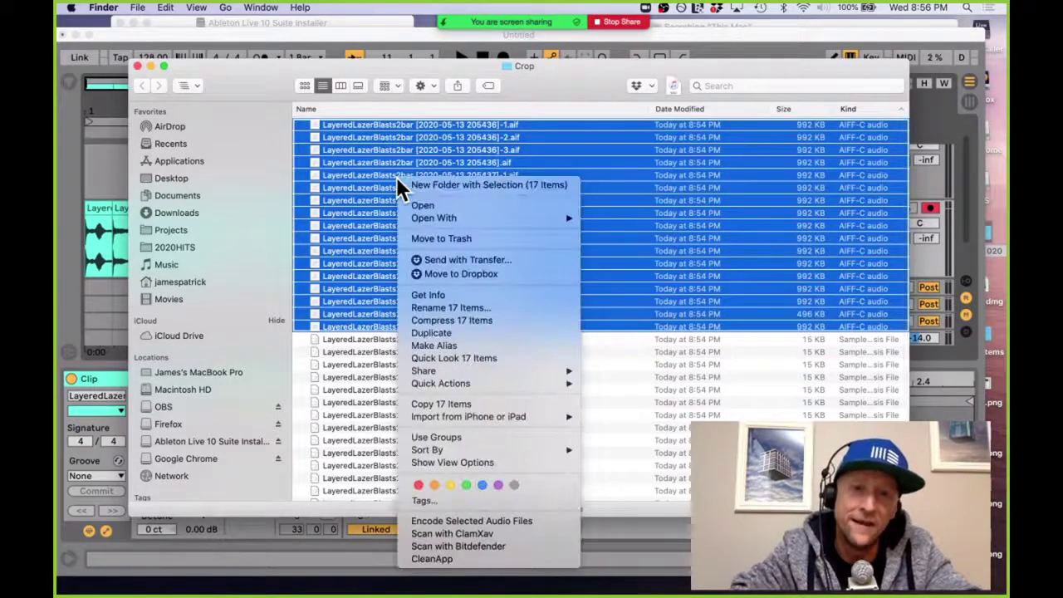
pyautogui.click(464, 308)
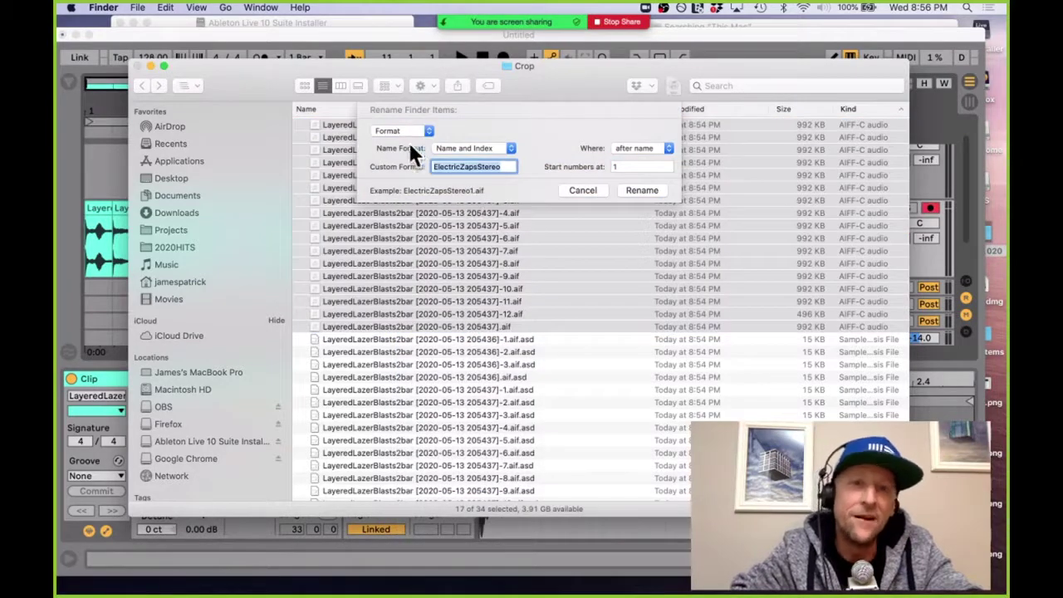
pyautogui.click(426, 130)
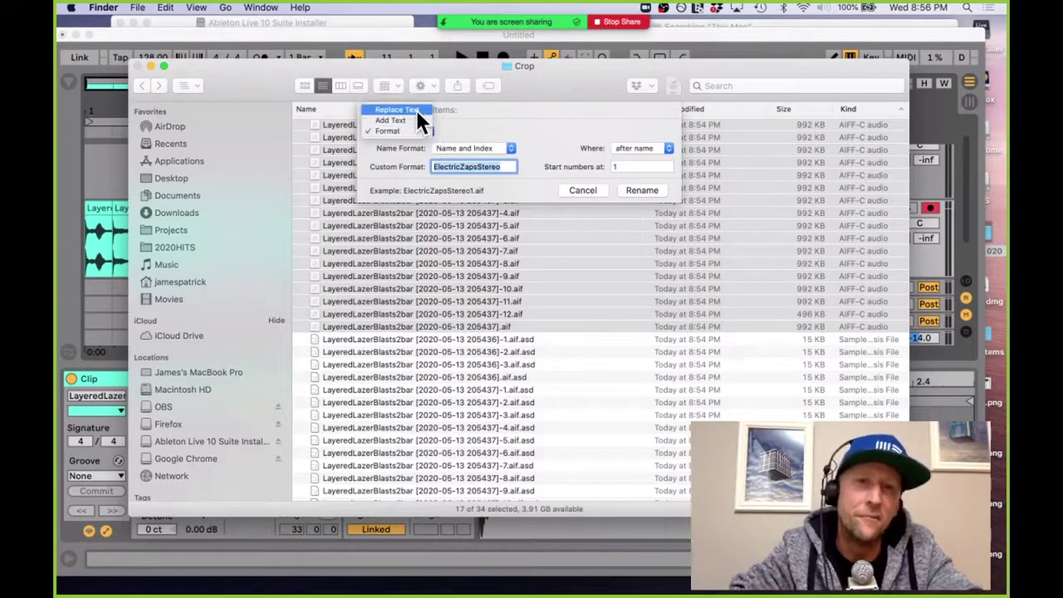
pyautogui.click(417, 110)
pyautogui.click(431, 127)
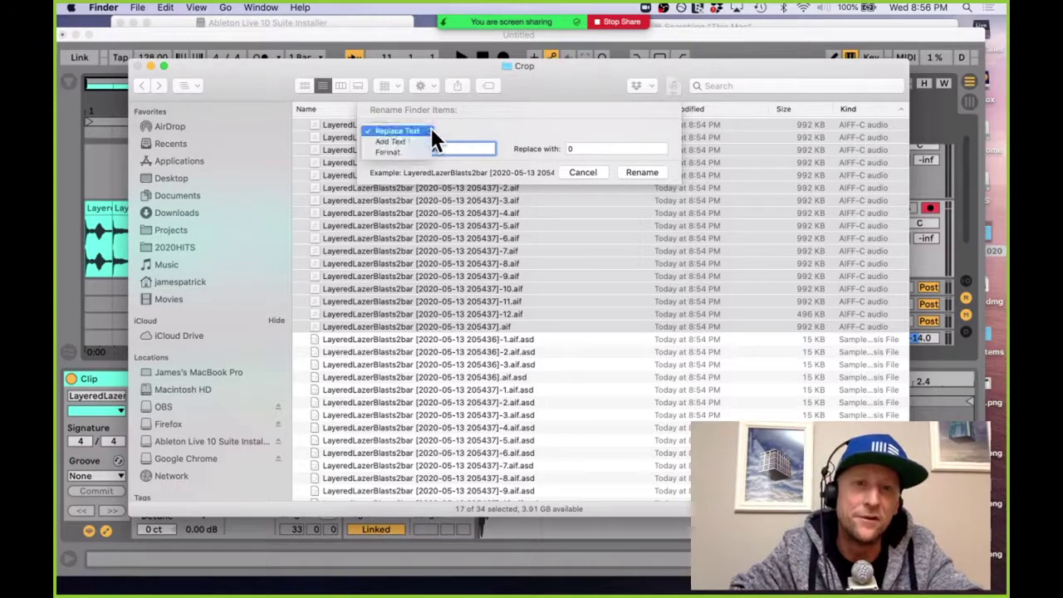
pyautogui.click(420, 152)
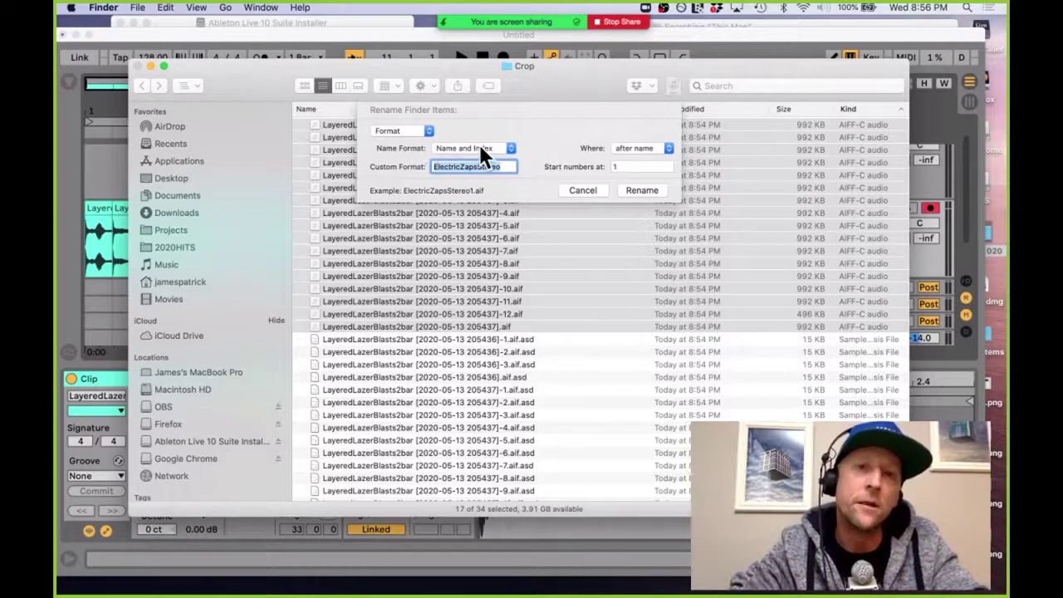
# Step: Set the custom format to LayeredLazerBlasts2bar, without the bracketed timestamp, and rename the selected files with numbers starting at 1
pyautogui.press('super+v')
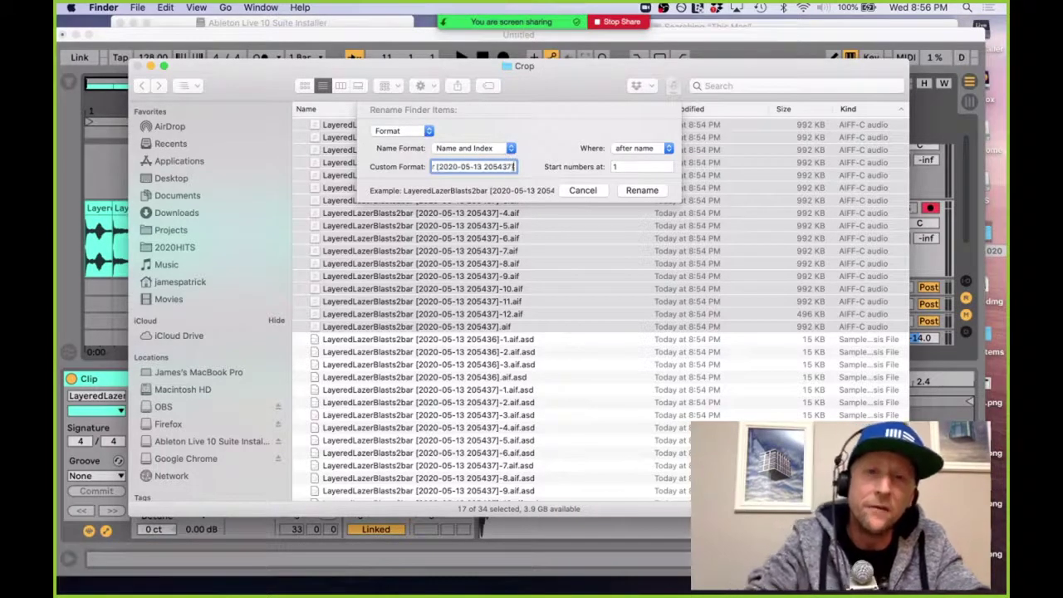
pyautogui.press('BackSpace')
pyautogui.press('BackSpace')
pyautogui.press('BackSpace')
pyautogui.press('BackSpace')
pyautogui.press('BackSpace')
pyautogui.press('BackSpace')
pyautogui.press('BackSpace')
pyautogui.press('BackSpace')
pyautogui.press('BackSpace')
pyautogui.press('BackSpace')
pyautogui.press('BackSpace')
pyautogui.press('BackSpace')
pyautogui.press('BackSpace')
pyautogui.press('BackSpace')
pyautogui.press('BackSpace')
pyautogui.press('BackSpace')
pyautogui.press('BackSpace')
pyautogui.press('BackSpace')
pyautogui.press('BackSpace')
pyautogui.press('BackSpace')
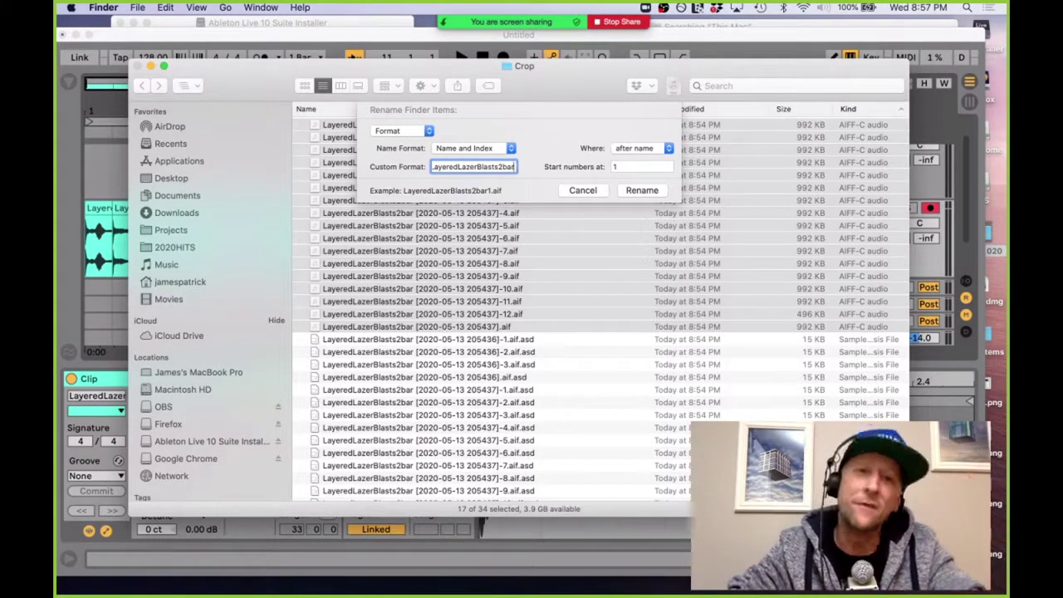
pyautogui.click(640, 191)
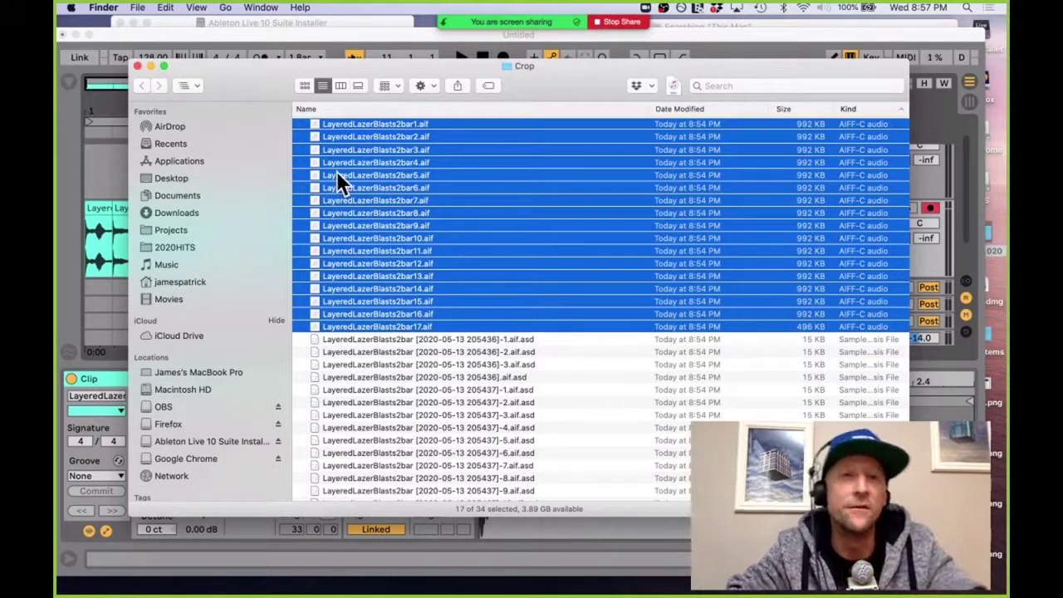
# Step: Switch to Ableton Live, show the browser, clear its search and open the User Library
pyautogui.press('super+Tab')
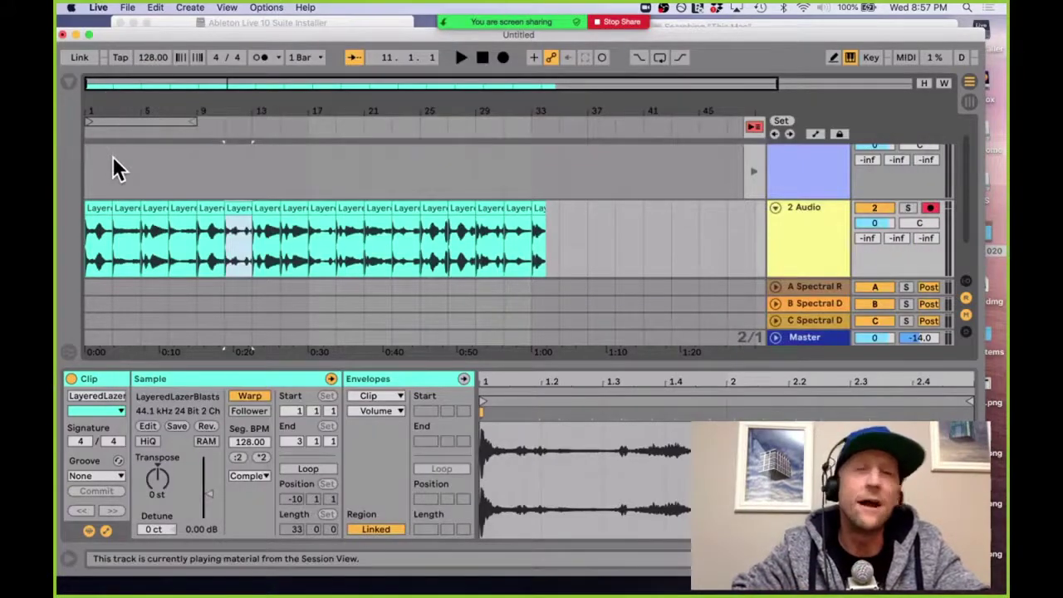
pyautogui.press('super+alt+b')
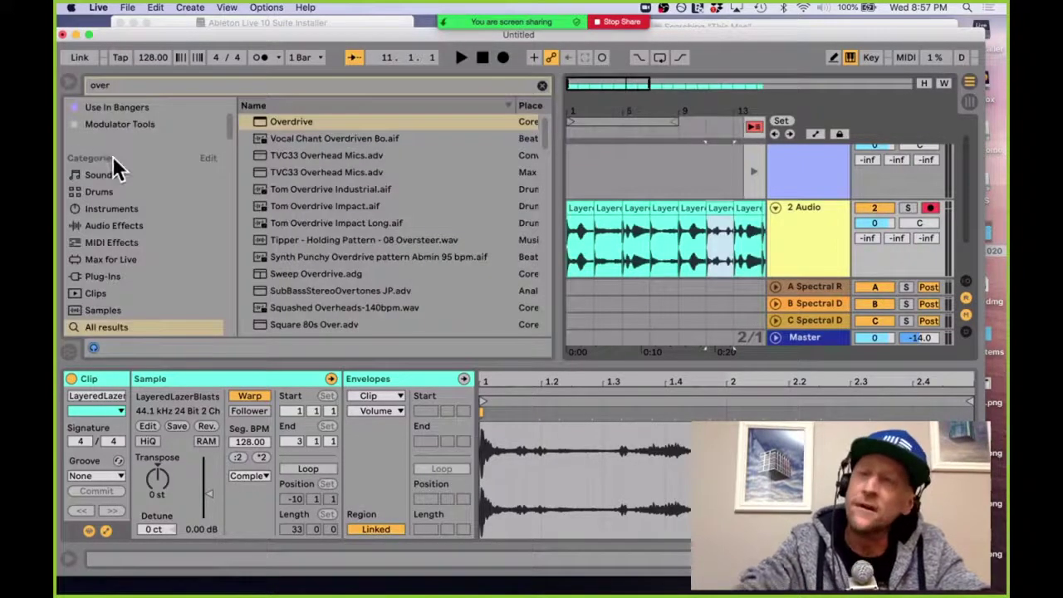
pyautogui.click(544, 88)
pyautogui.press('BackSpace')
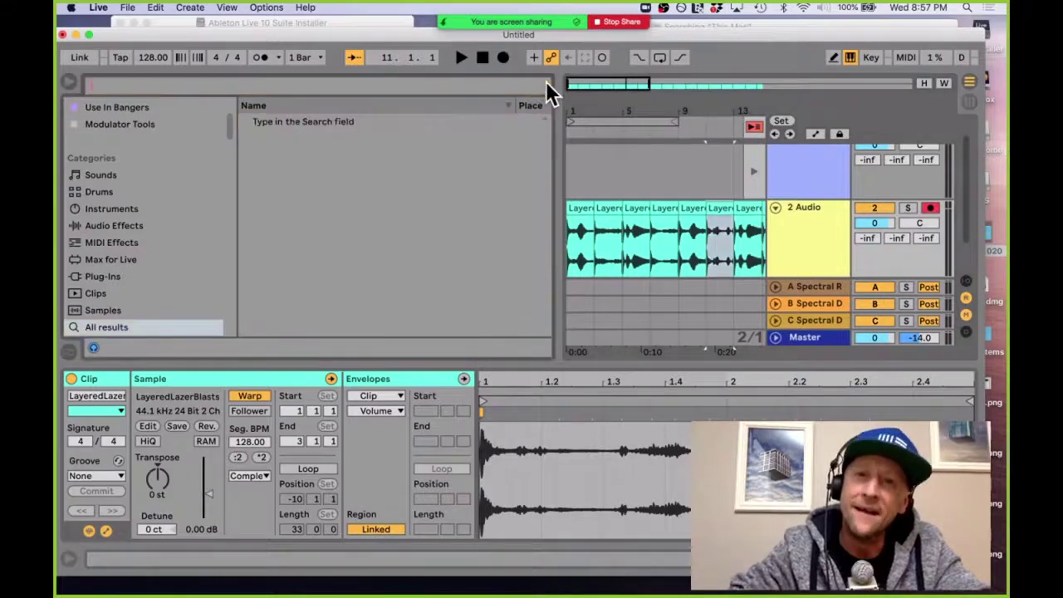
pyautogui.scroll(-10, 106, 292)
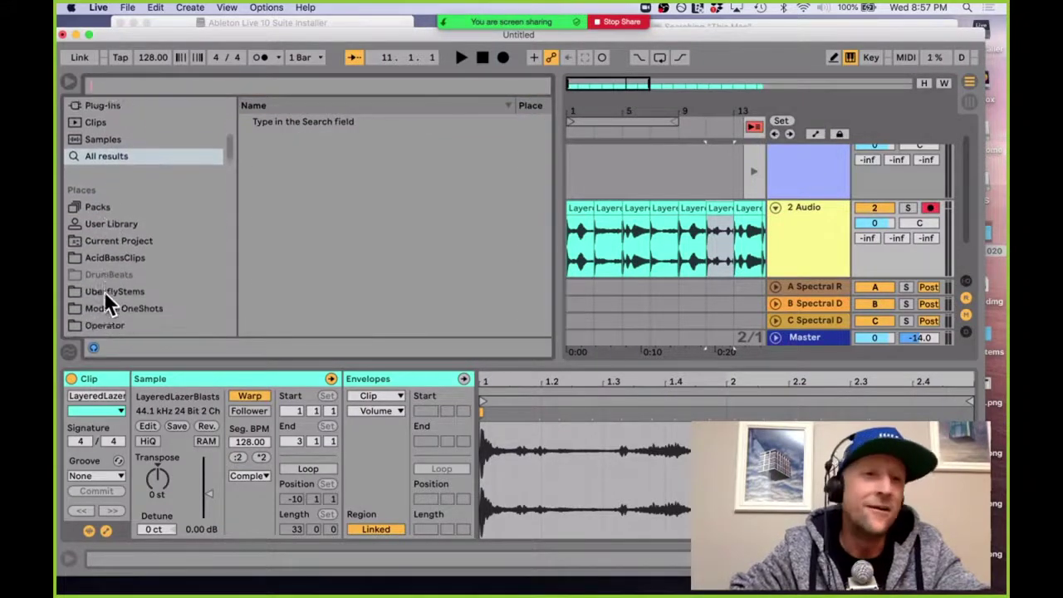
pyautogui.click(101, 188)
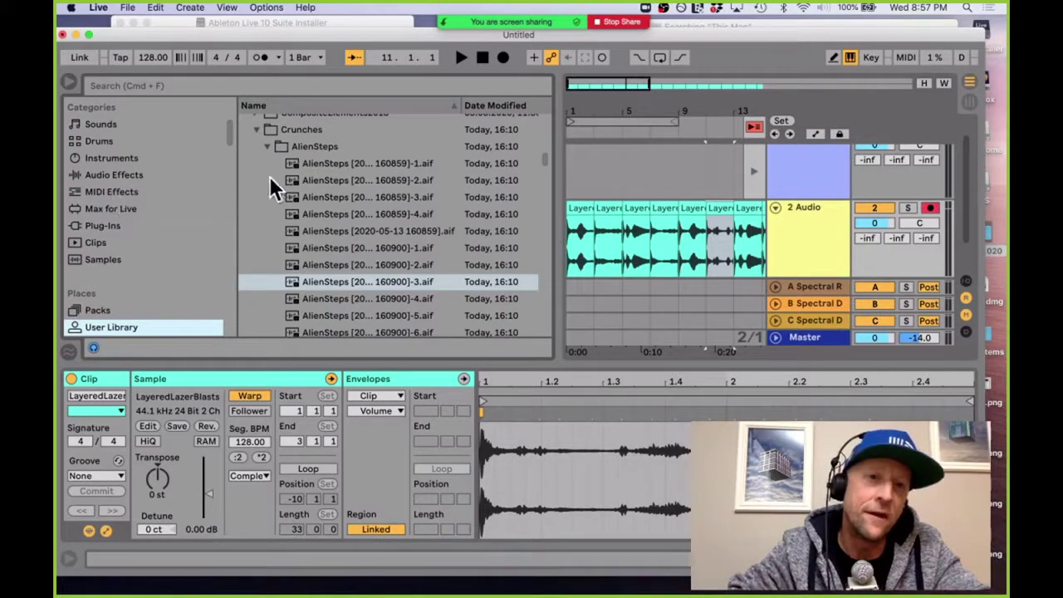
# Step: Collapse the Crunches folder, and close and reopen the Samples folder in the User Library
pyautogui.click(256, 128)
pyautogui.scroll(10, 285, 207)
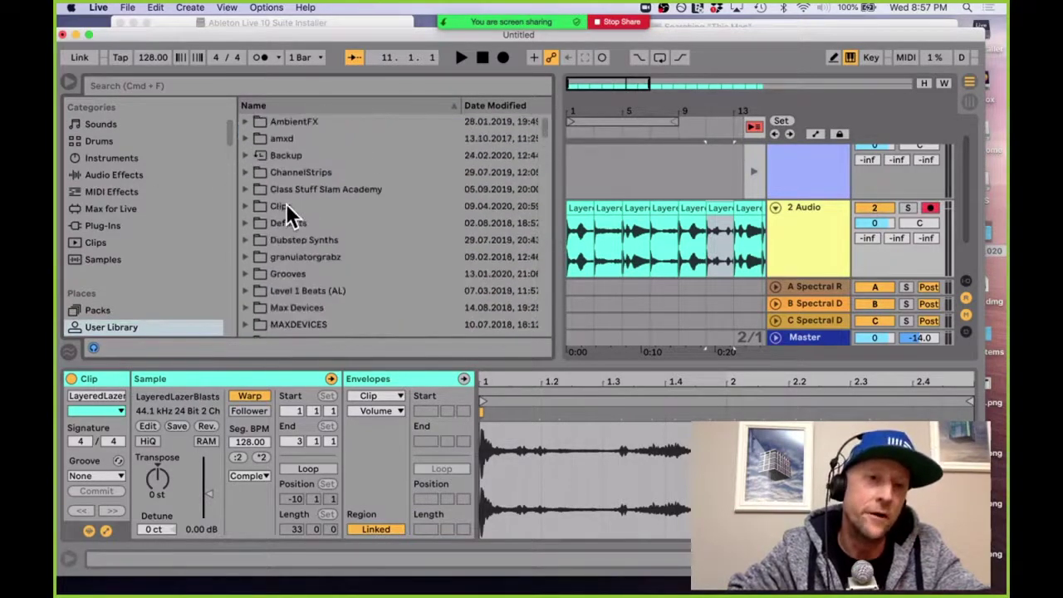
pyautogui.scroll(-5, 276, 291)
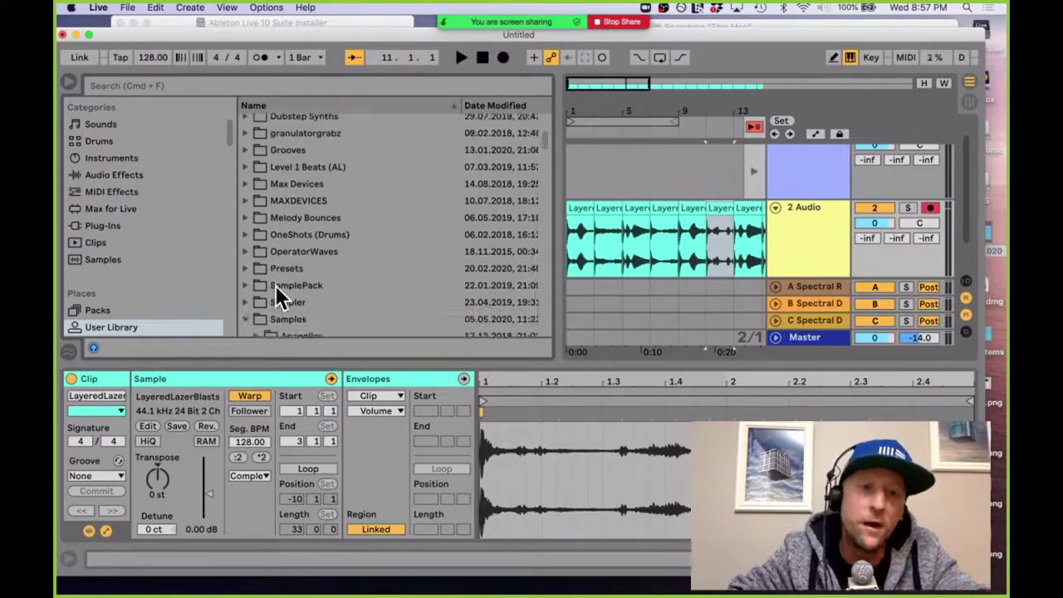
pyautogui.click(276, 283)
pyautogui.click(246, 280)
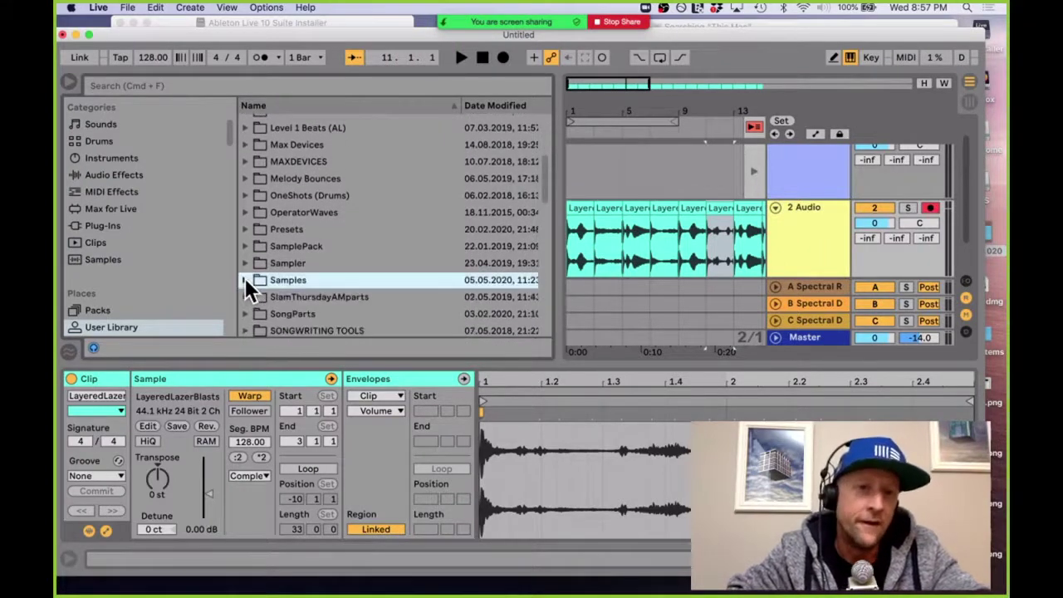
pyautogui.click(245, 280)
# Step: Look through the subfolders of Samples, including Crunches, ModularOneShots, ModularBlasts and Squishies, for a suitable category for the new samples
pyautogui.scroll(-3, 401, 291)
pyautogui.scroll(-3, 401, 291)
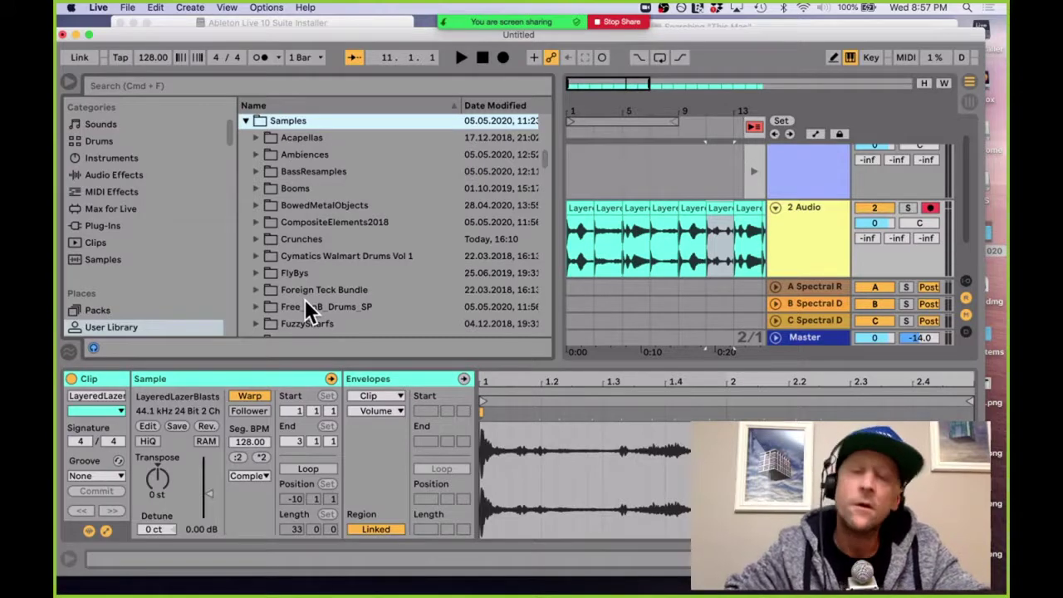
pyautogui.scroll(-2, 365, 263)
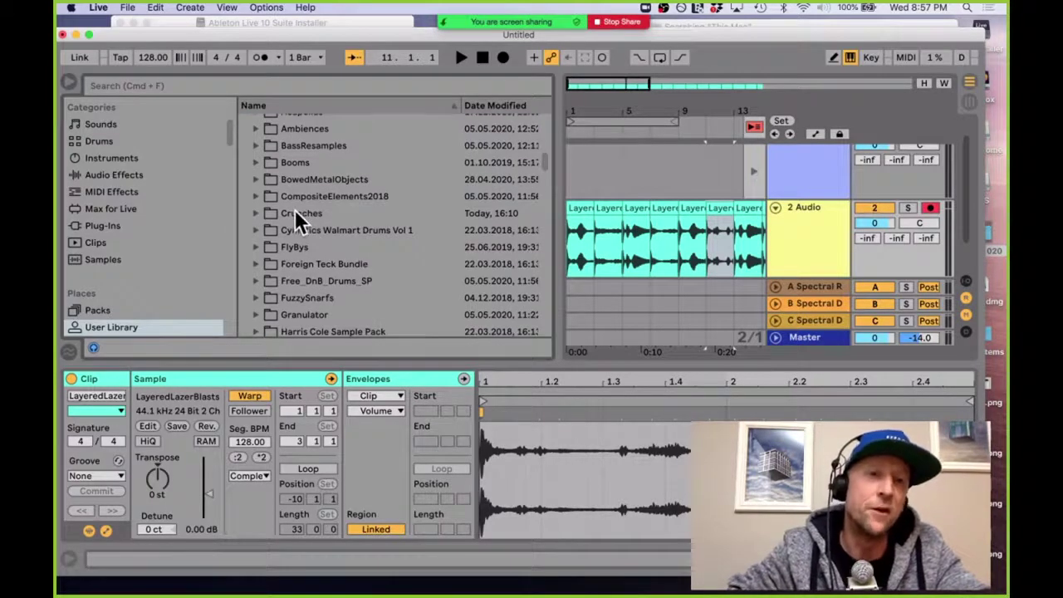
pyautogui.click(295, 213)
pyautogui.scroll(2, 352, 214)
pyautogui.scroll(-4, 353, 213)
pyautogui.scroll(-10, 353, 213)
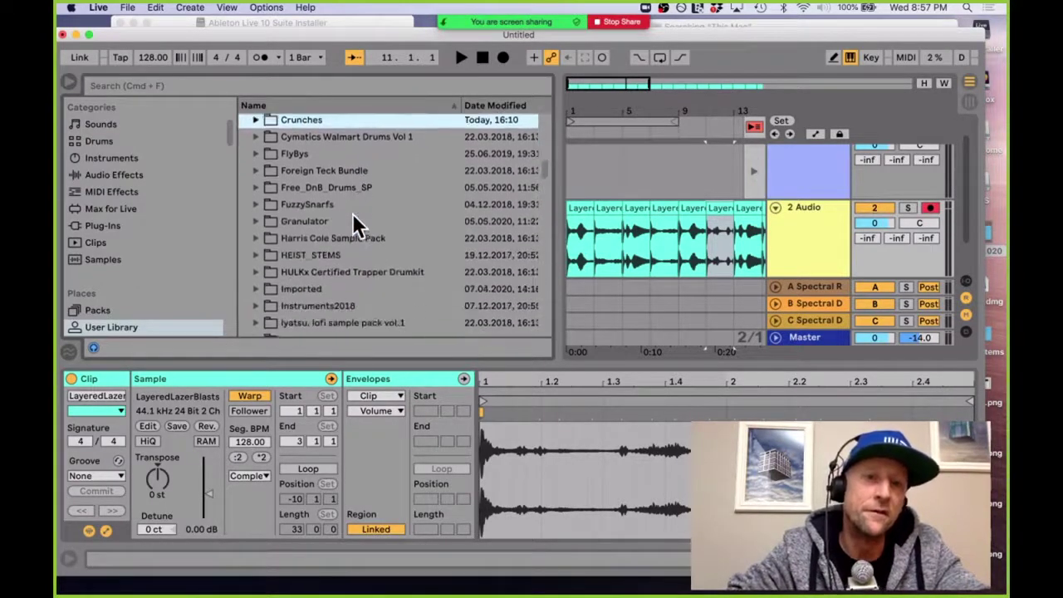
pyautogui.scroll(-2, 352, 214)
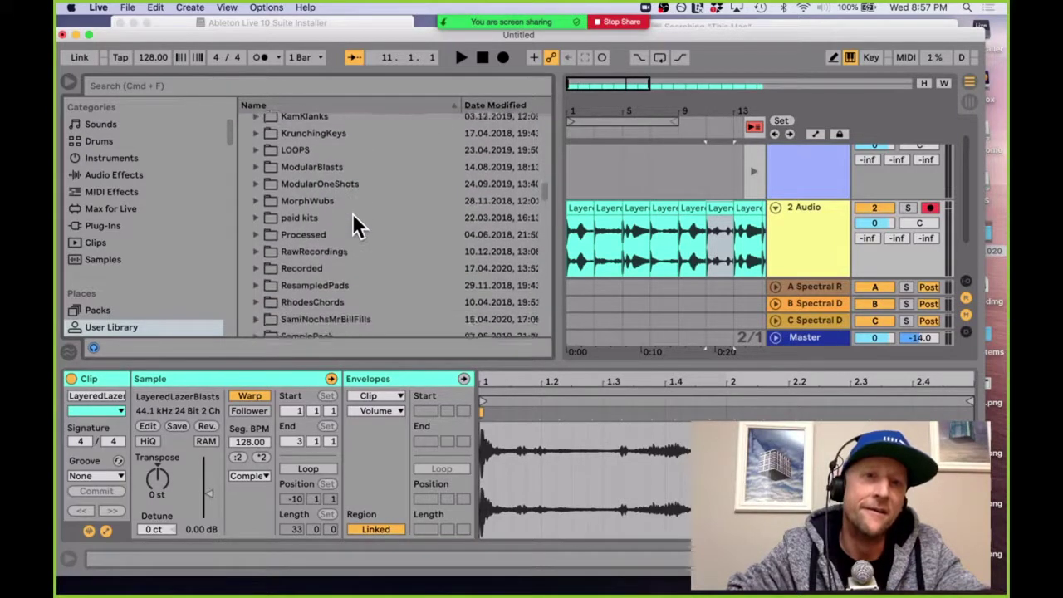
pyautogui.click(314, 183)
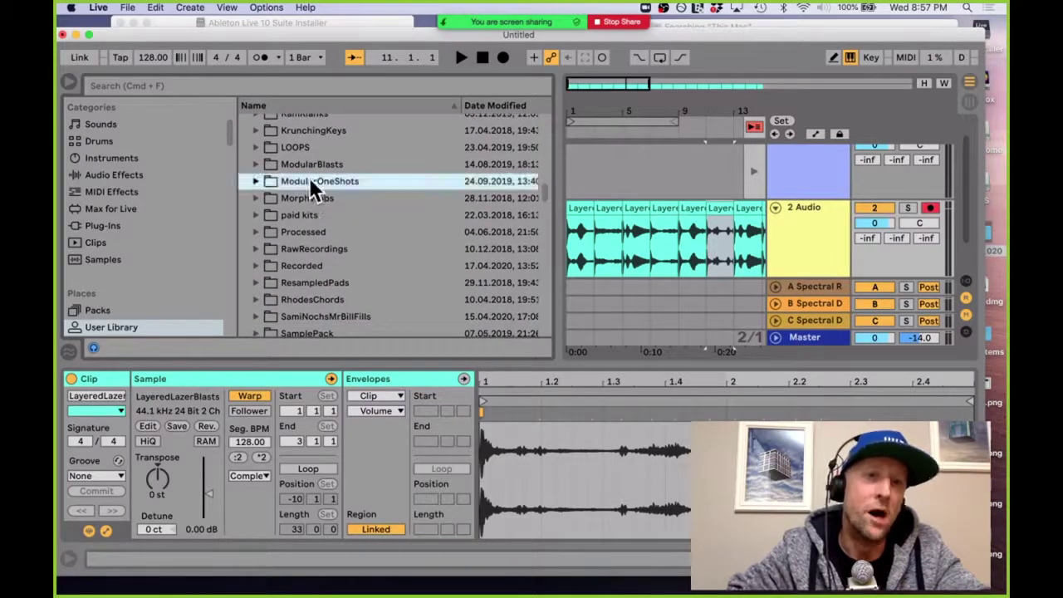
pyautogui.click(329, 164)
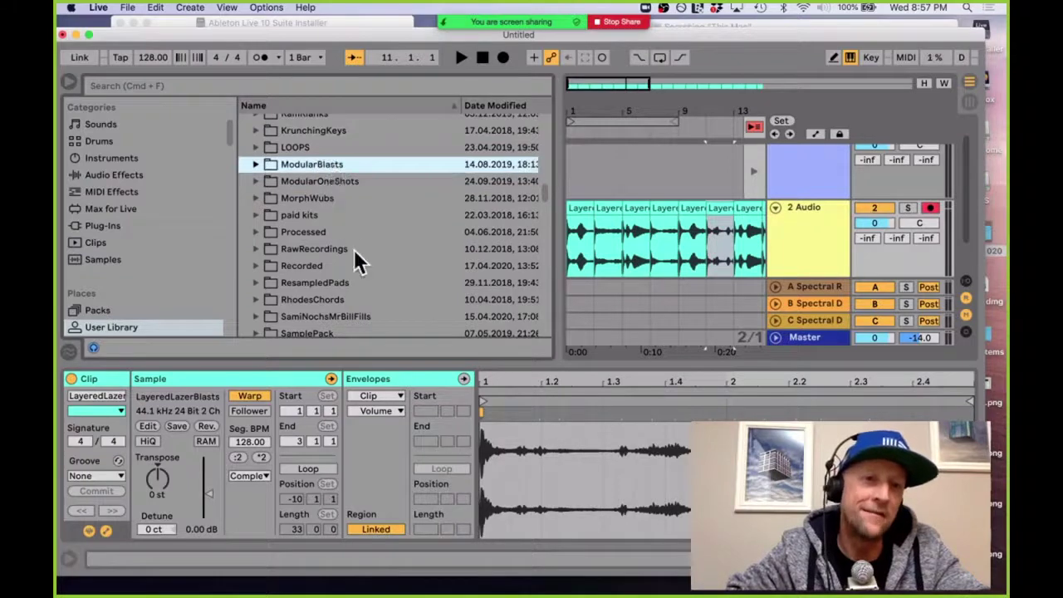
pyautogui.scroll(-5, 356, 257)
pyautogui.scroll(-5, 356, 259)
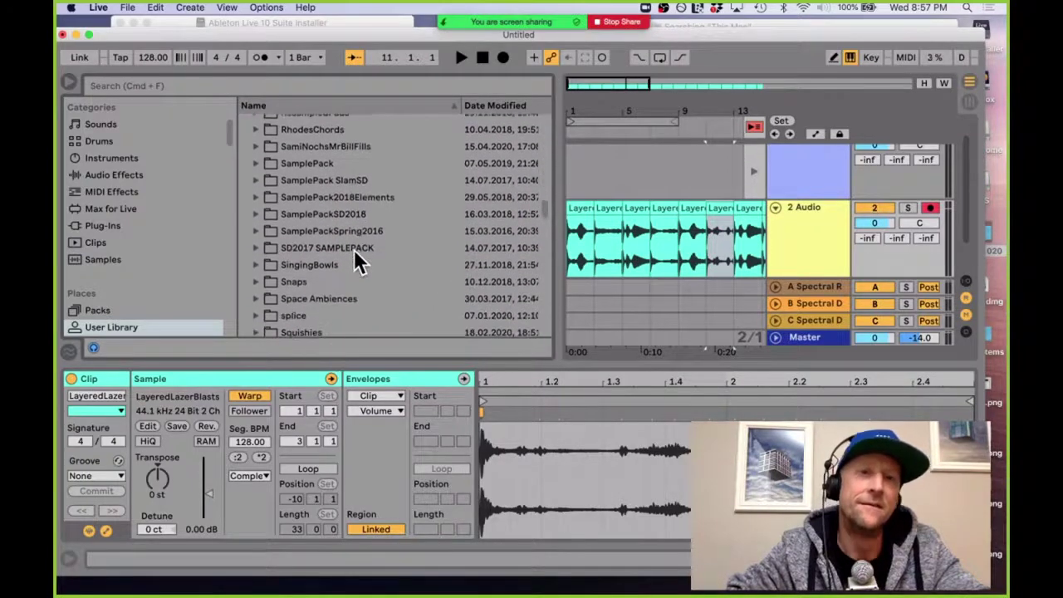
pyautogui.scroll(-2, 354, 254)
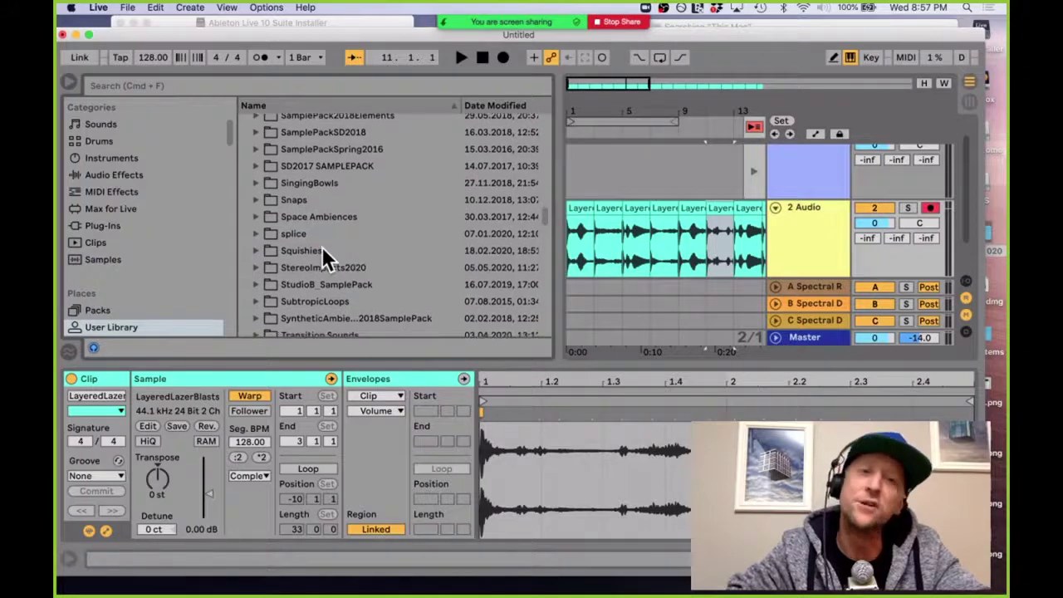
pyautogui.click(323, 248)
pyautogui.scroll(-1, 323, 251)
pyautogui.scroll(-3, 323, 259)
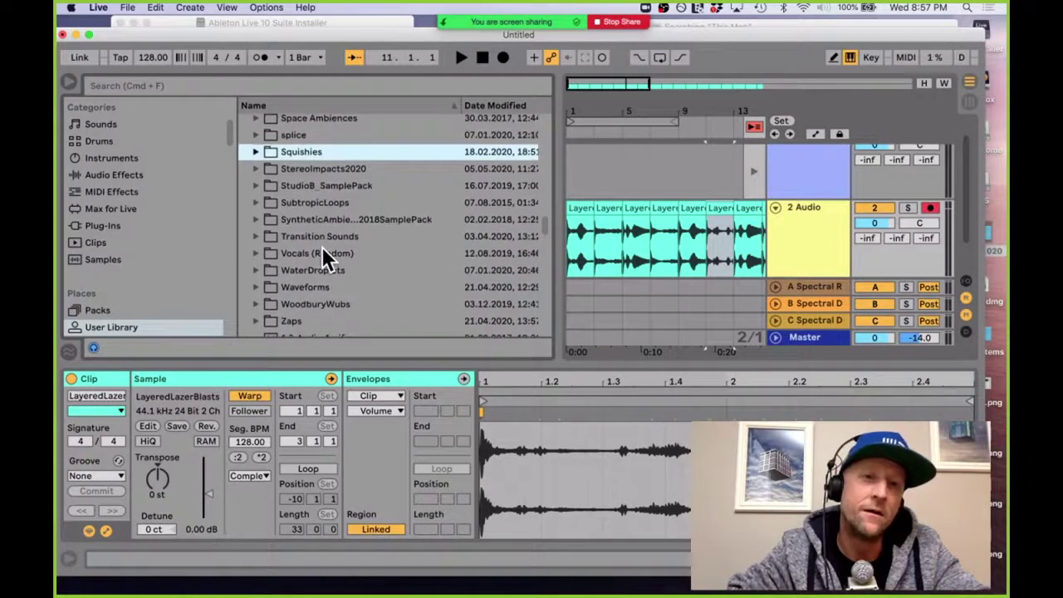
pyautogui.scroll(-2, 300, 267)
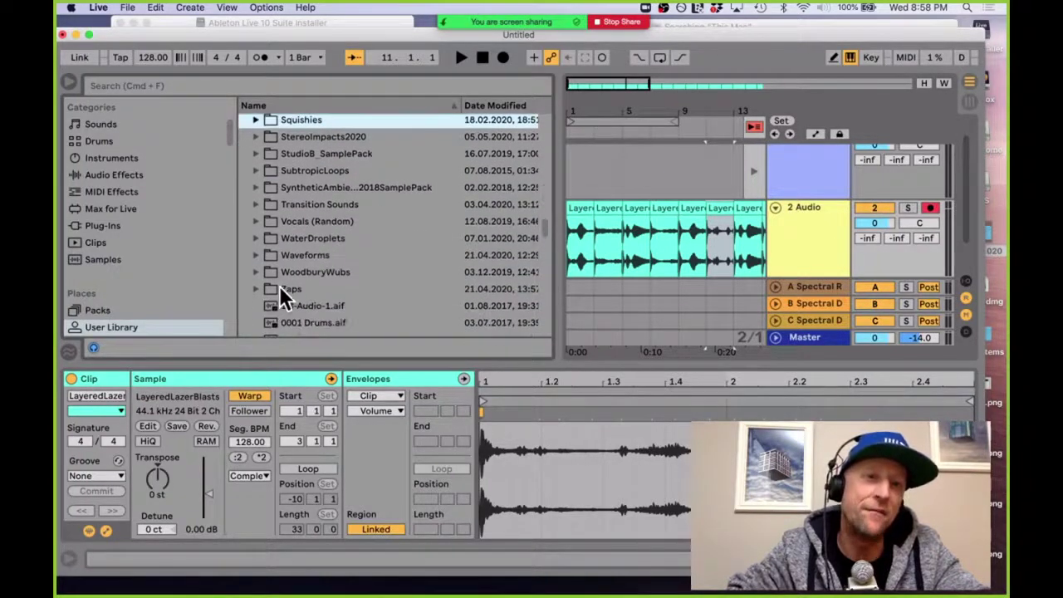
# Step: Expand the Zaps folder inside Samples to show its subfolders
pyautogui.click(287, 289)
pyautogui.press('Right')
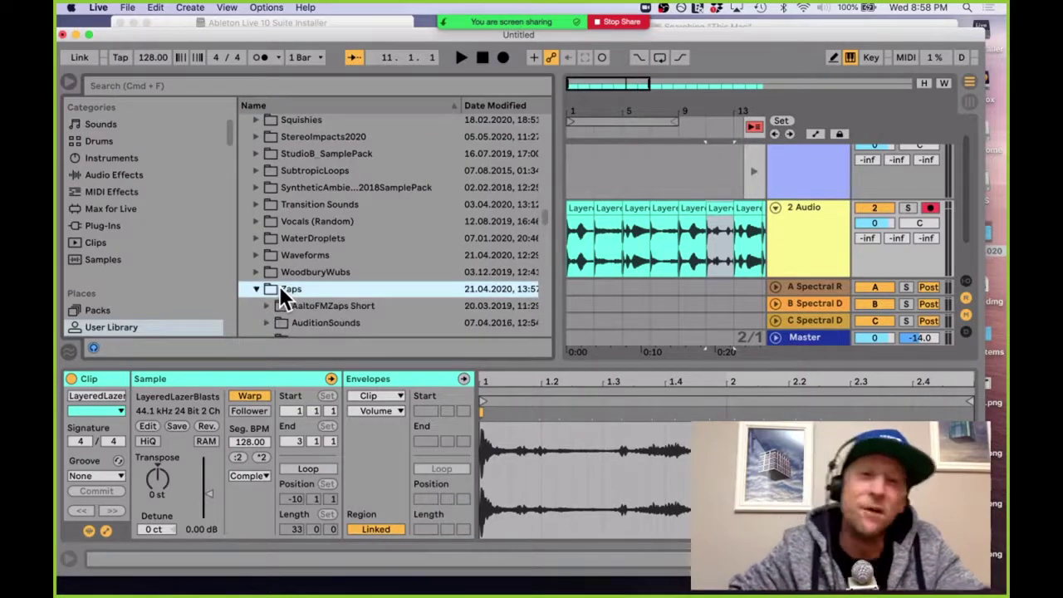
pyautogui.scroll(-3, 411, 287)
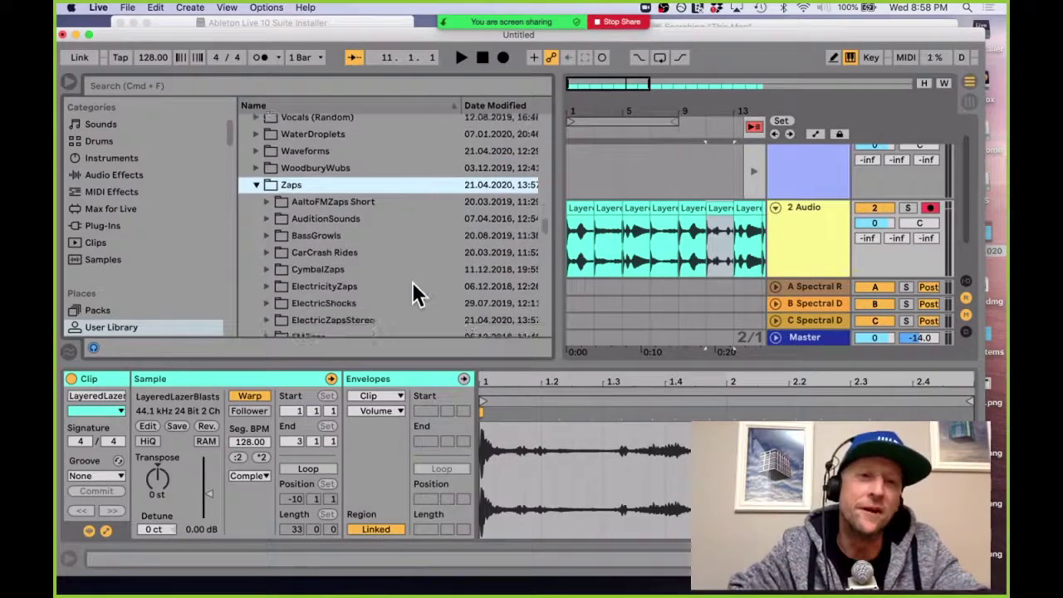
# Step: Create a new folder named LayeredLazerBlasts2bar inside the Zaps folder of the User Library
pyautogui.keyDown('ctrl'); pyautogui.click(292, 196); pyautogui.keyUp('ctrl')
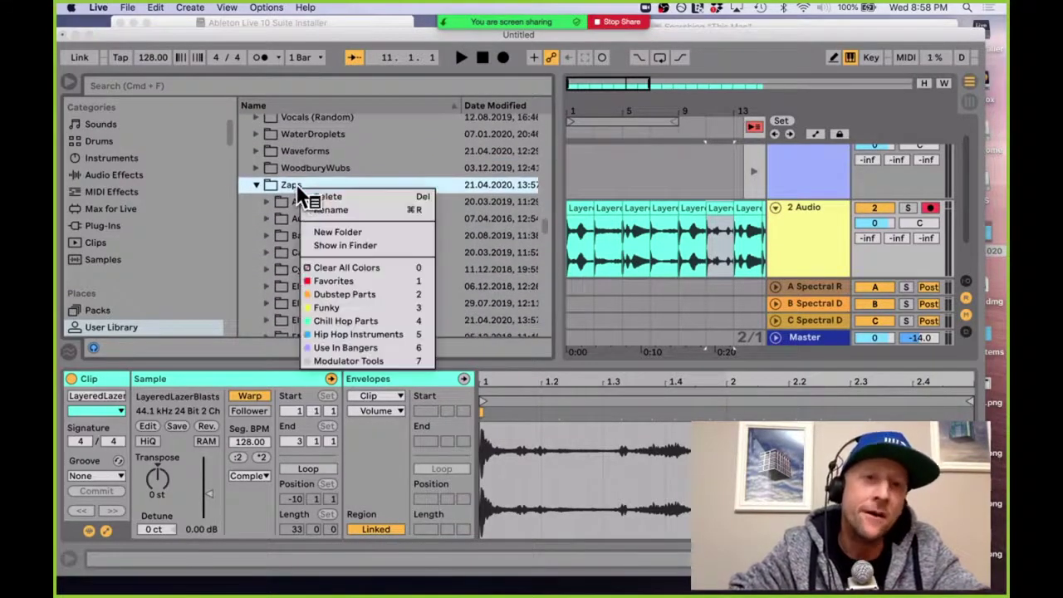
pyautogui.click(336, 231)
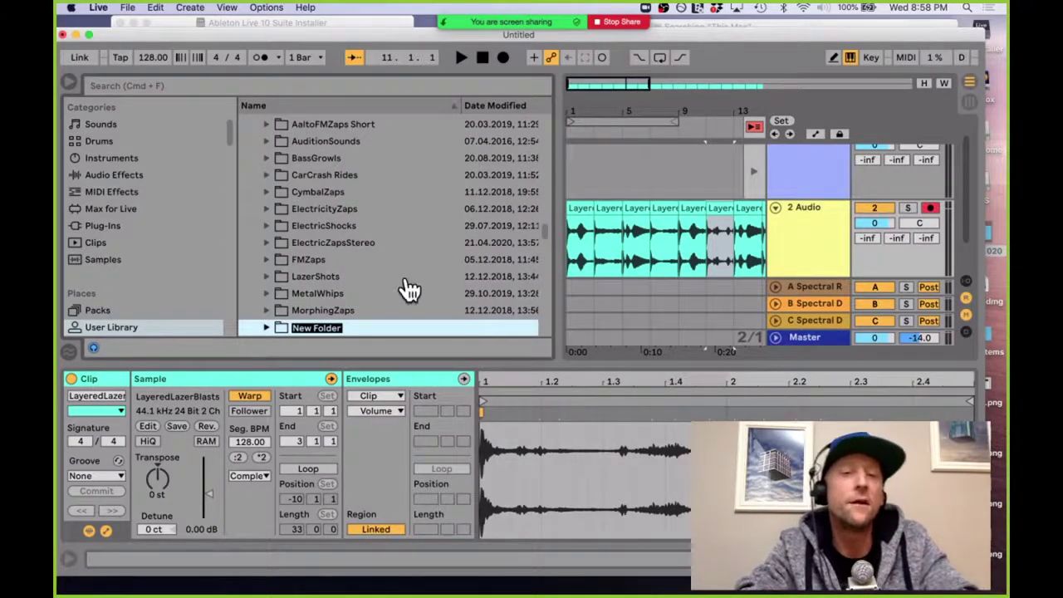
pyautogui.press('super+Tab')
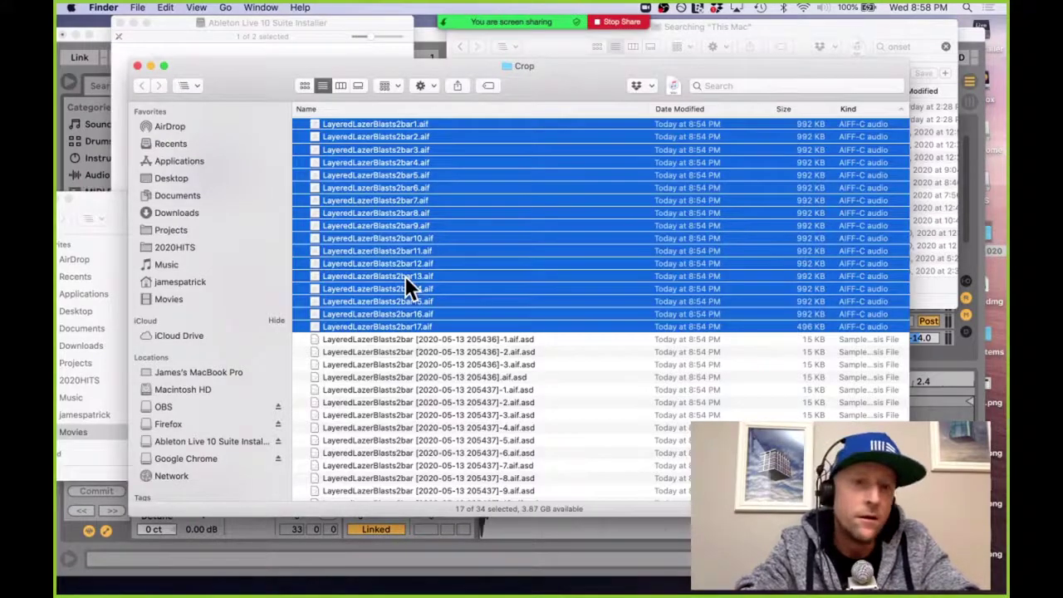
pyautogui.press('super+Tab')
pyautogui.write('Layer')
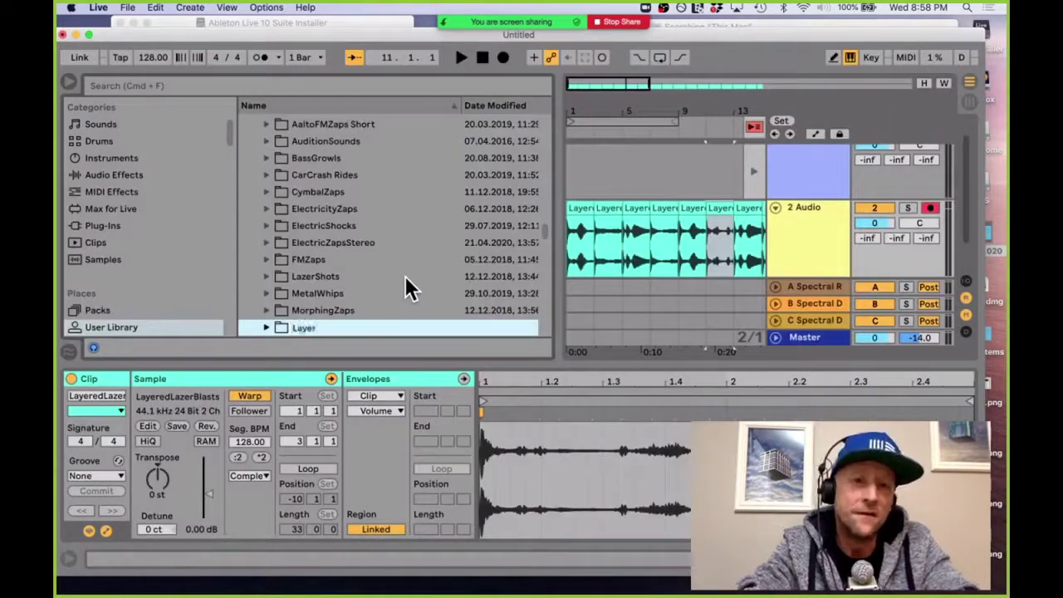
pyautogui.write('edLazerBlas')
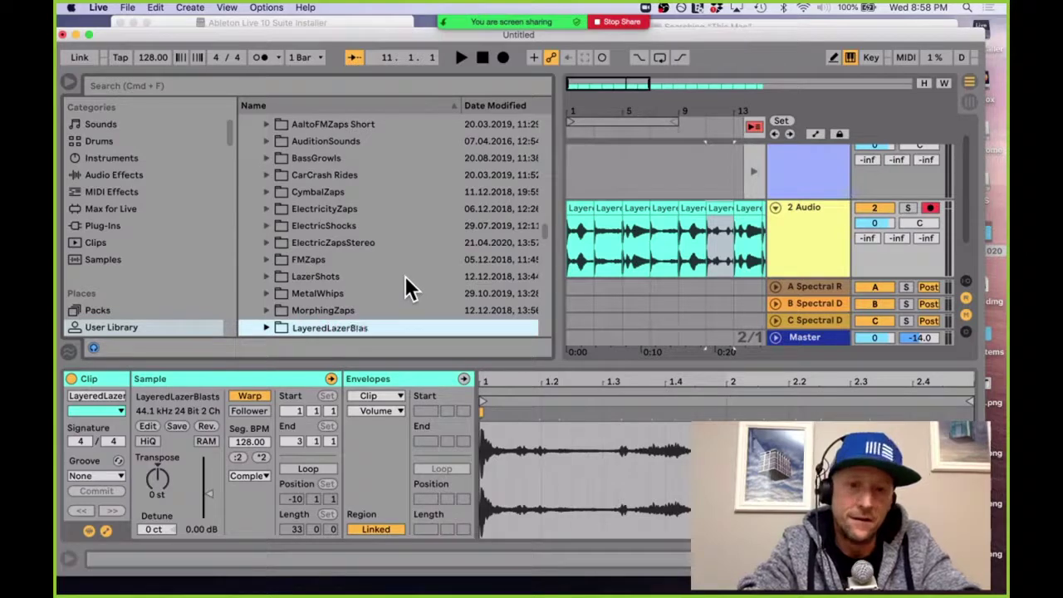
pyautogui.write('ts2ba')
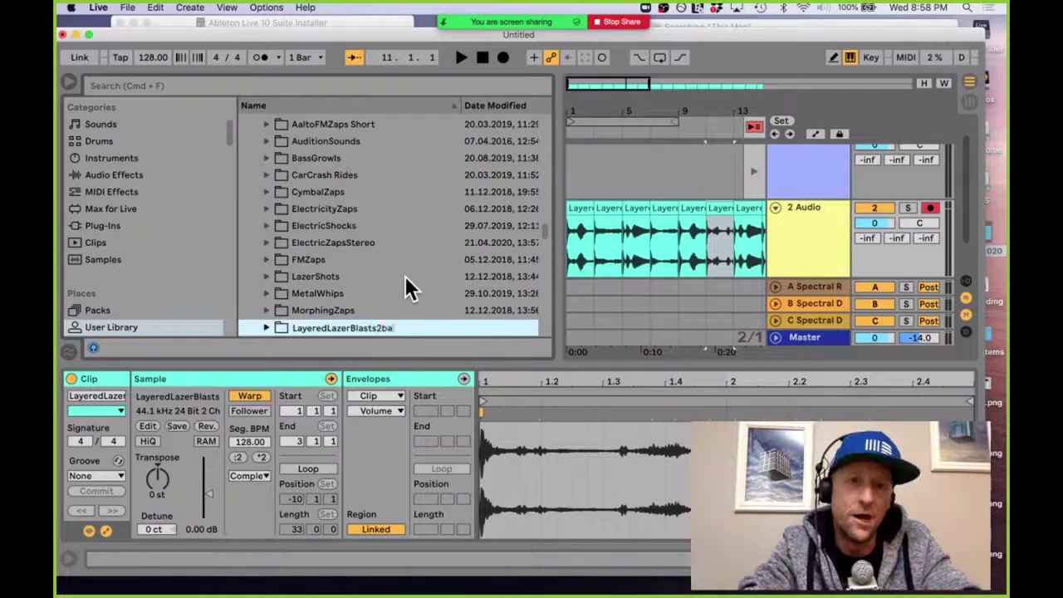
pyautogui.write('r')
pyautogui.press('Return')
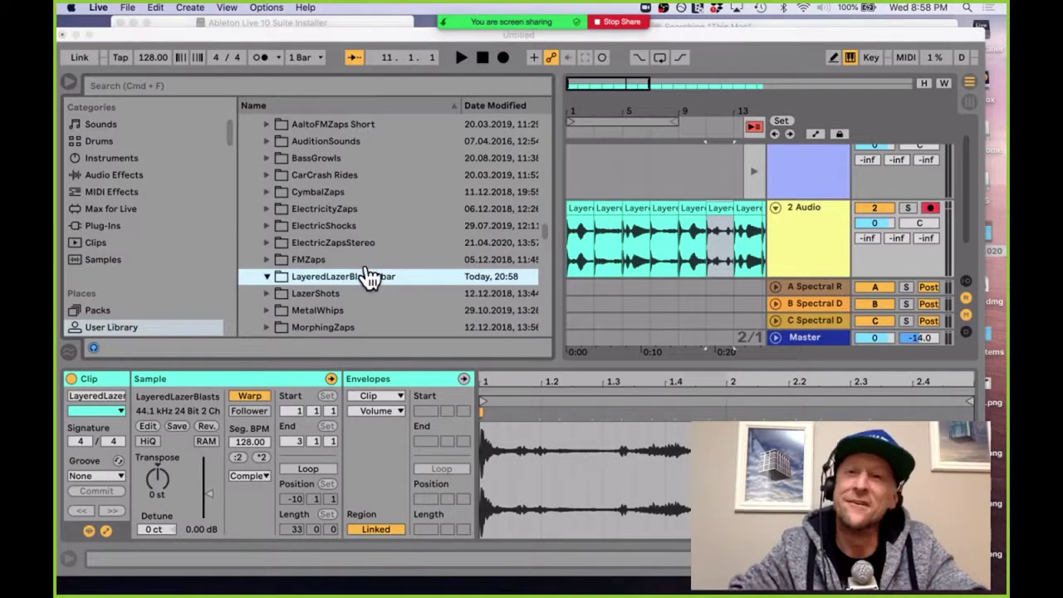
# Step: Copy the selected LayeredLazerBlasts2bar .aif files from Finder's Crop folder into the new LayeredLazerBlasts2bar folder in Live, and hide the clip detail view
pyautogui.press('super+Tab')
pyautogui.press('super+Tab')
pyautogui.moveTo(316, 124); pyautogui.dragTo(280, 277)
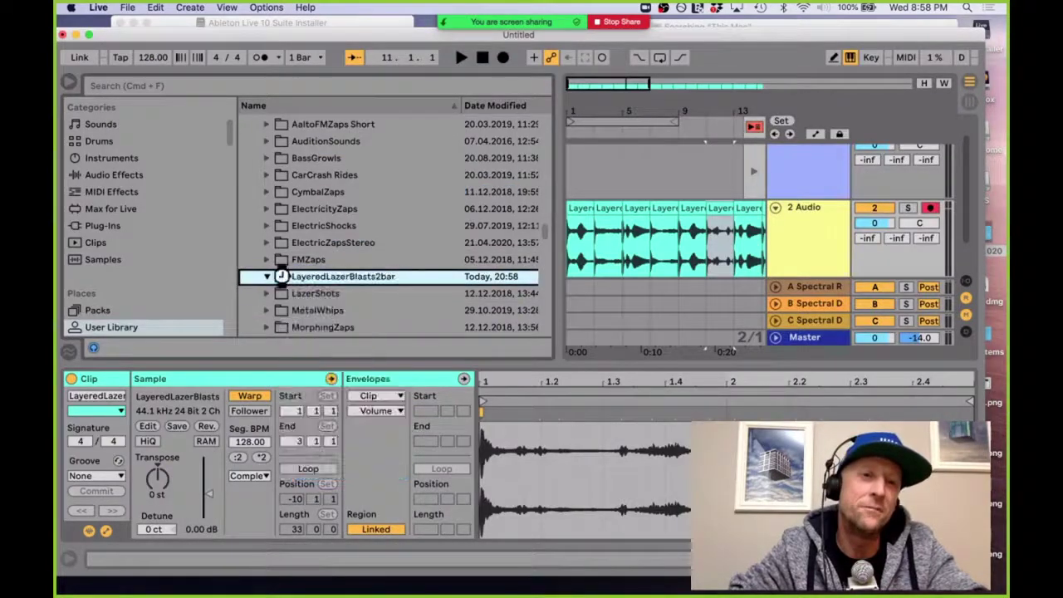
pyautogui.scroll(-5, 373, 277)
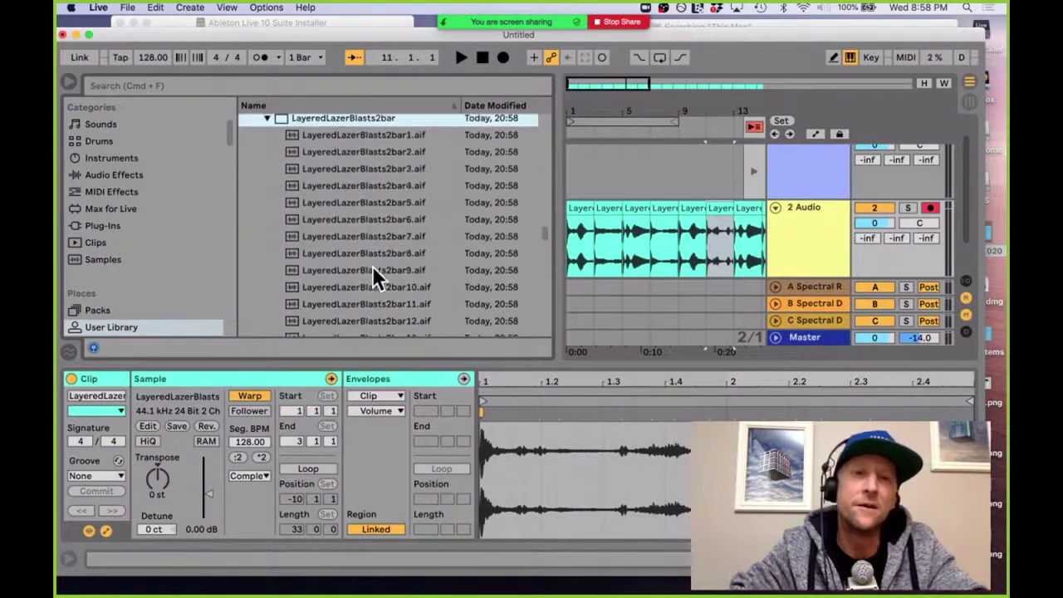
pyautogui.press('super+alt+l')
pyautogui.scroll(3, 459, 308)
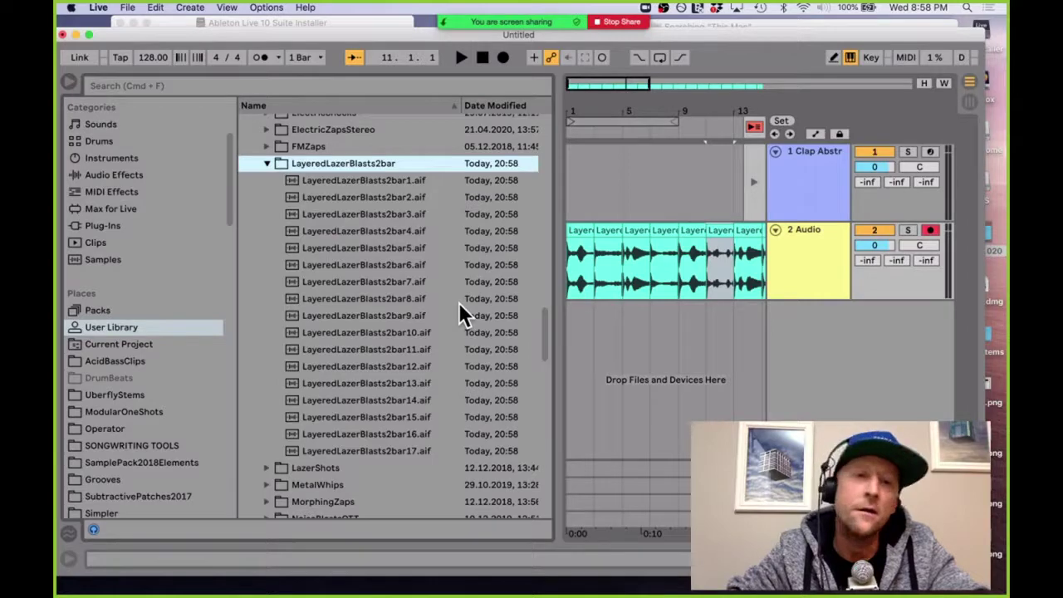
# Step: Switch to Session View and open the recent Live Set Onset2020_ACFedit.als
pyautogui.click(678, 310)
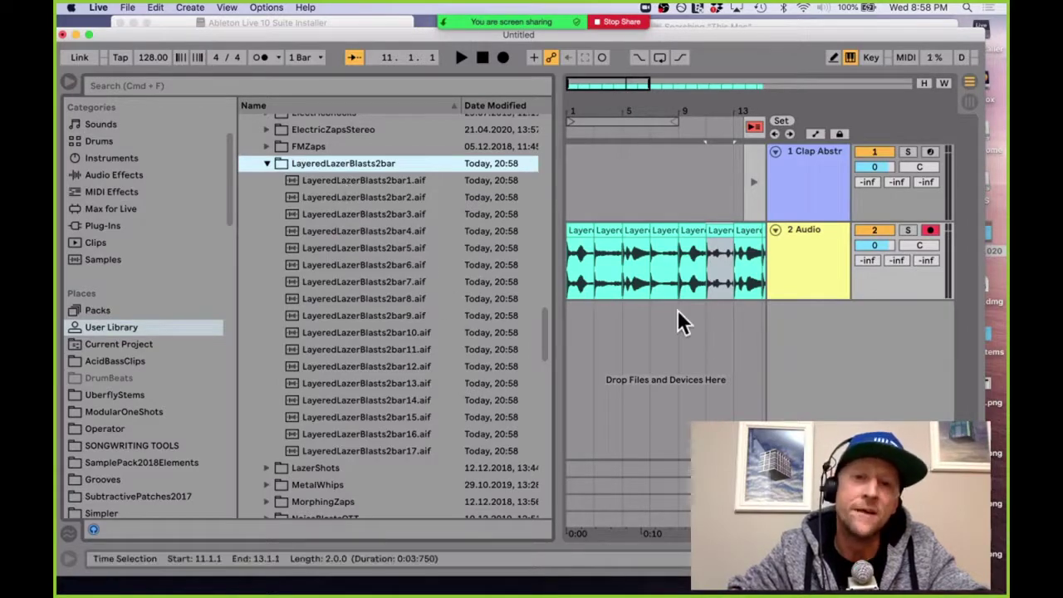
pyautogui.press('Tab')
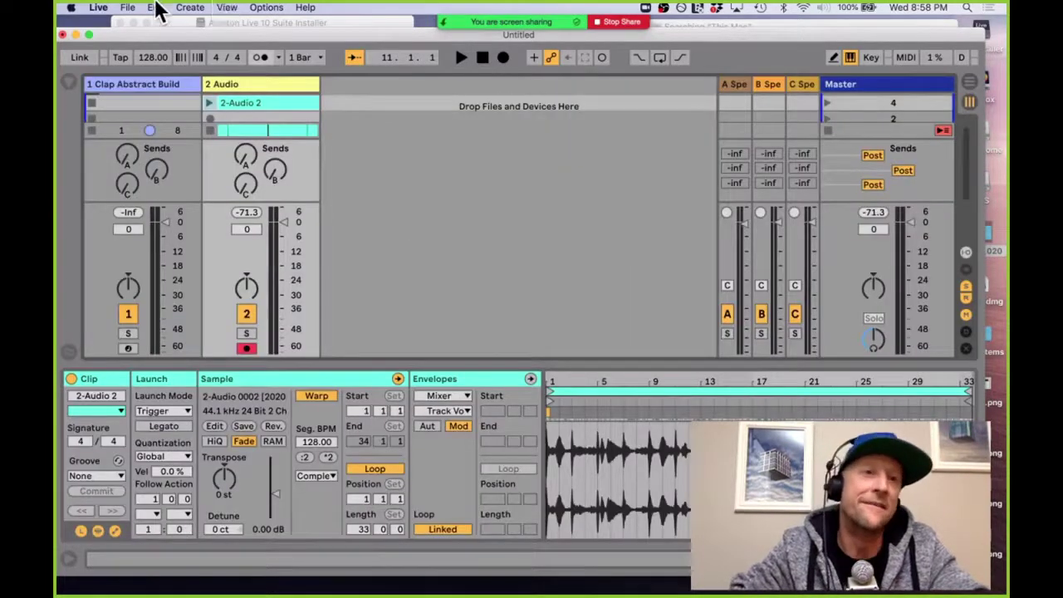
pyautogui.click(127, 7)
pyautogui.moveTo(252, 52)
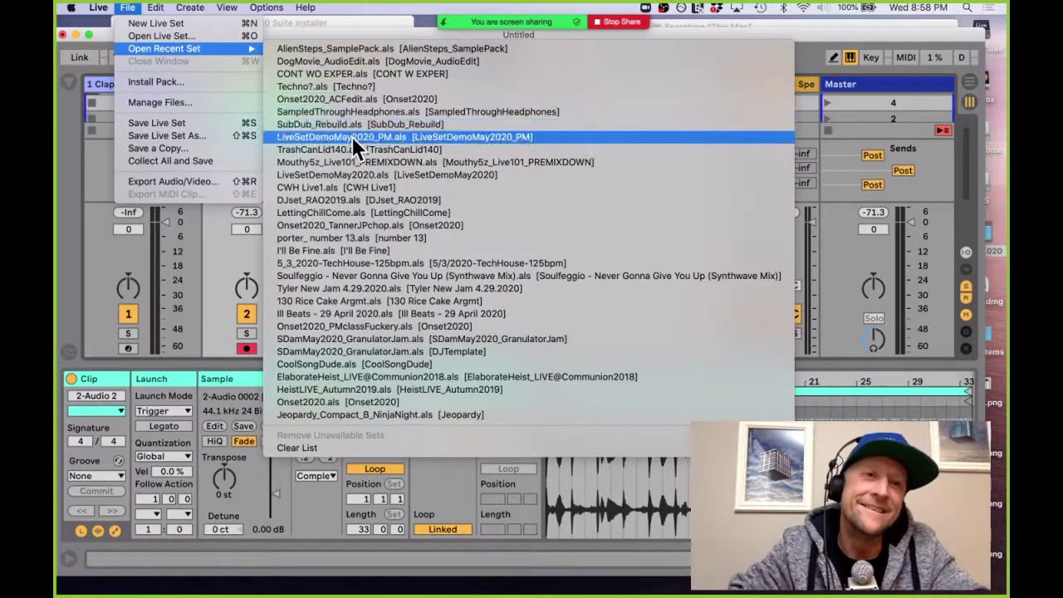
pyautogui.click(349, 100)
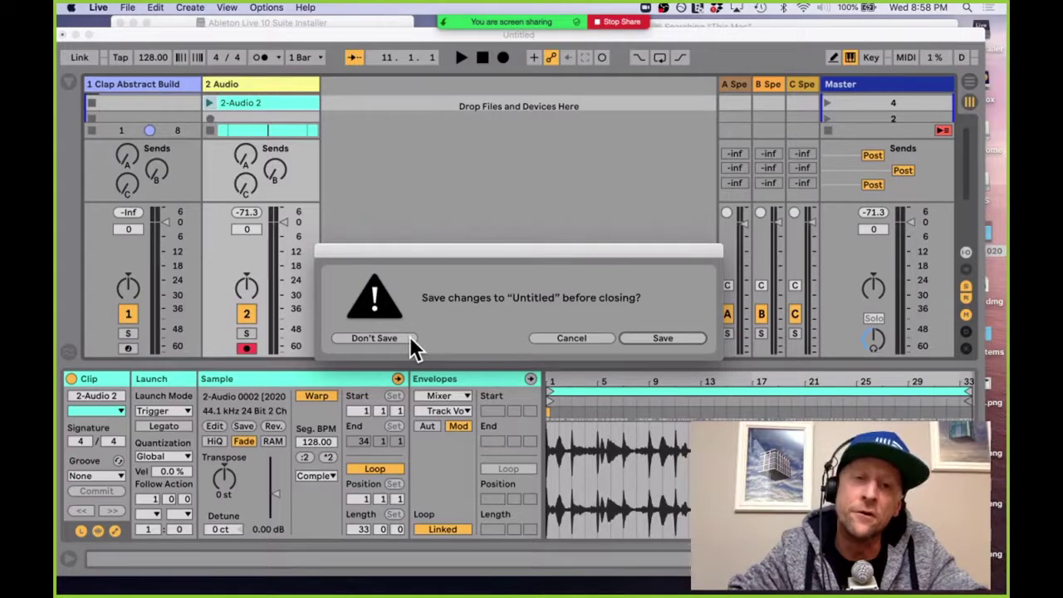
# Step: Save the untitled set as SamplePackCreationDemoAUGKansas in the Projects folder, and delete its temporary project files
pyautogui.click(640, 336)
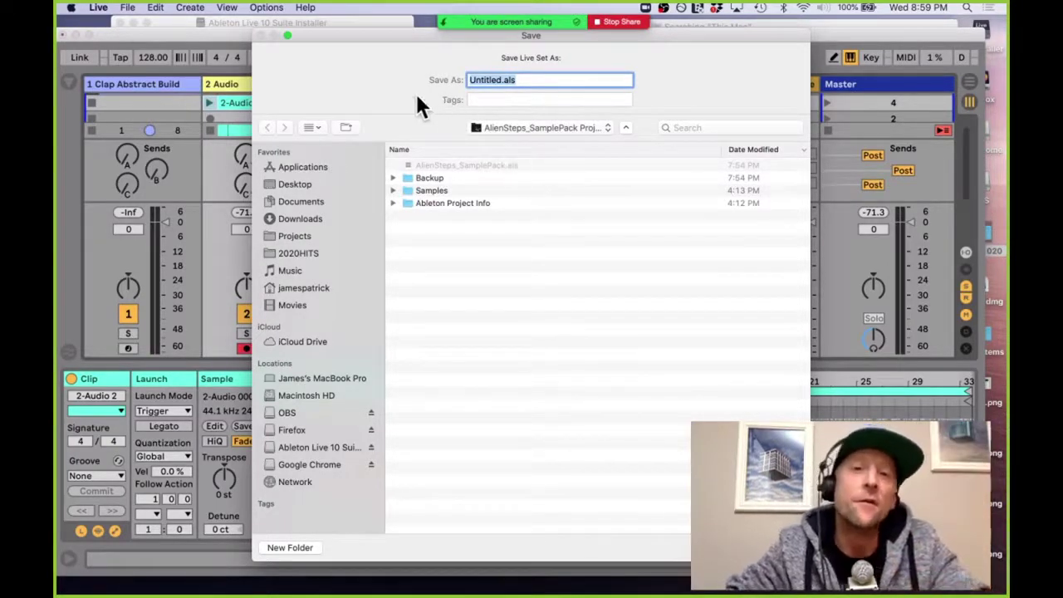
pyautogui.click(292, 236)
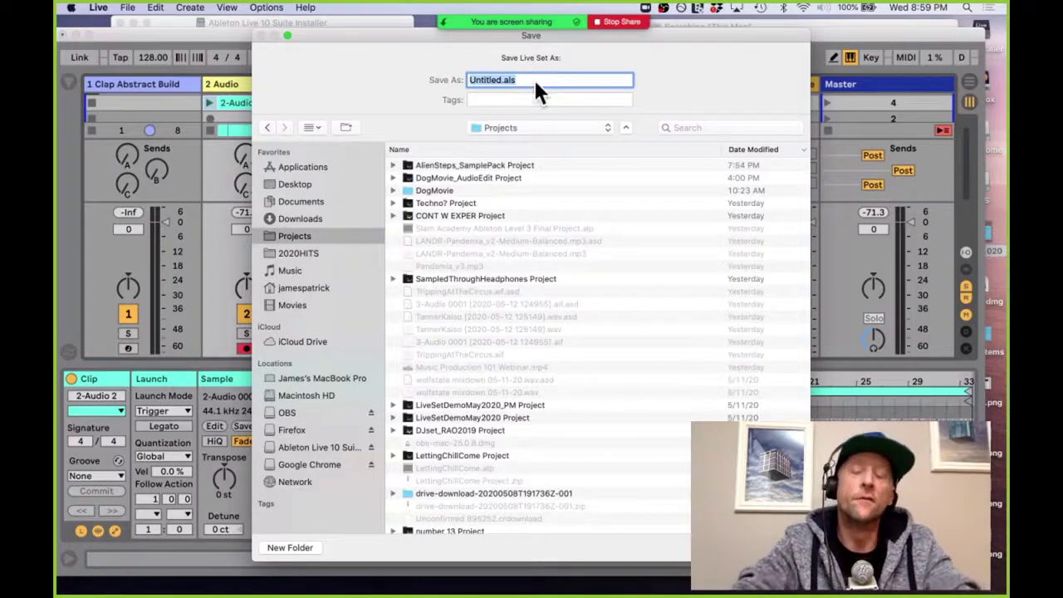
pyautogui.write('SamplePack')
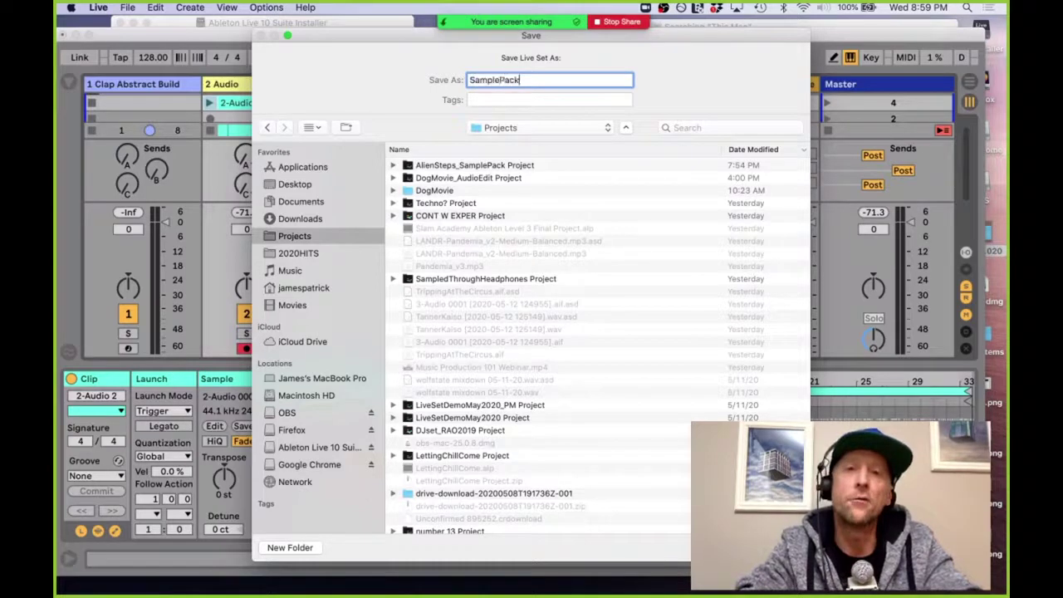
pyautogui.write('CreationDemo')
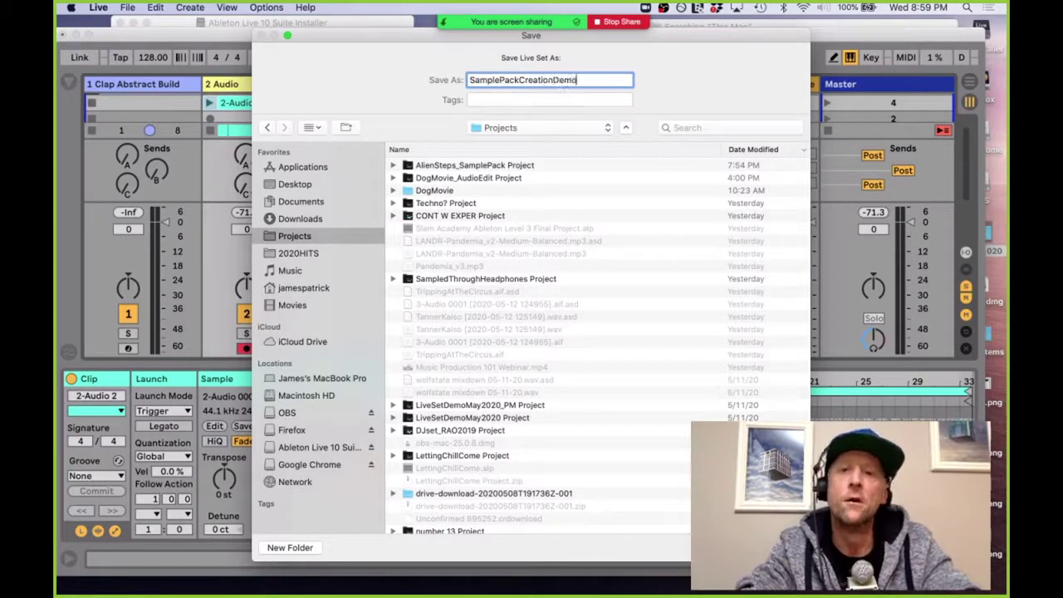
pyautogui.write('AUGKan')
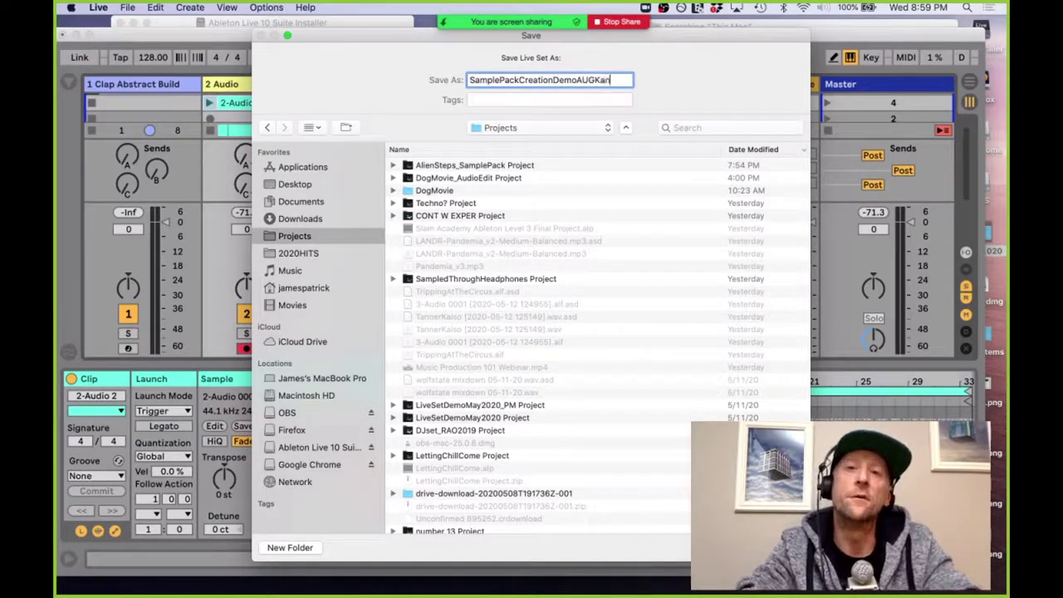
pyautogui.write('sas')
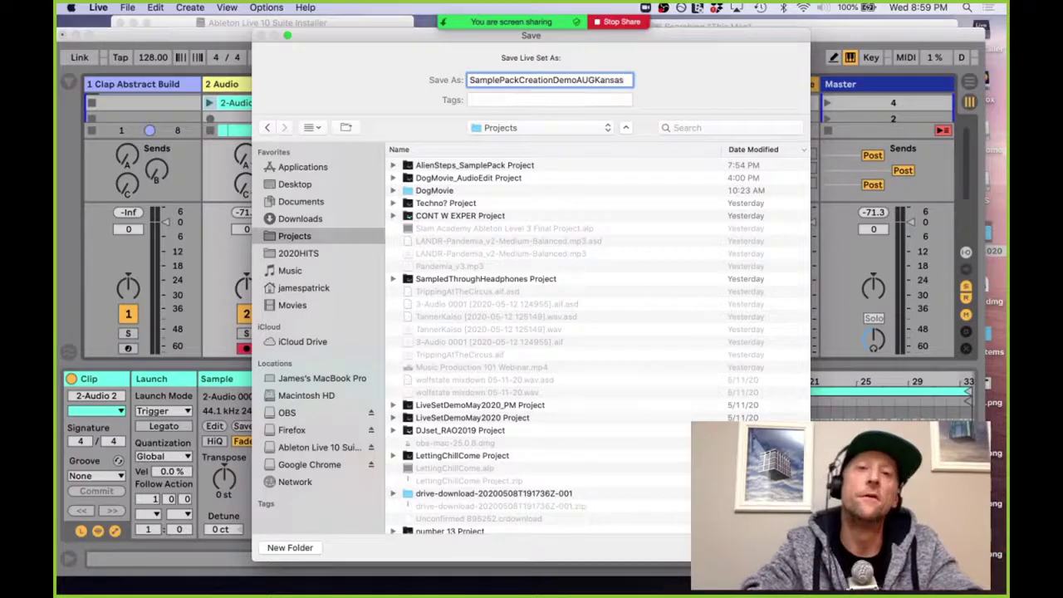
pyautogui.press('Return')
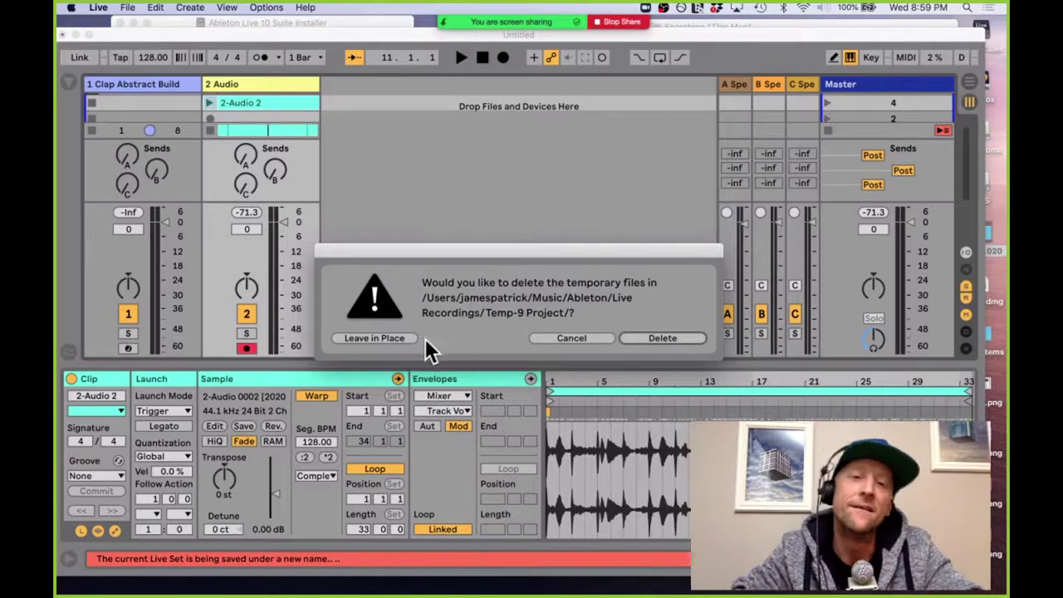
pyautogui.click(657, 338)
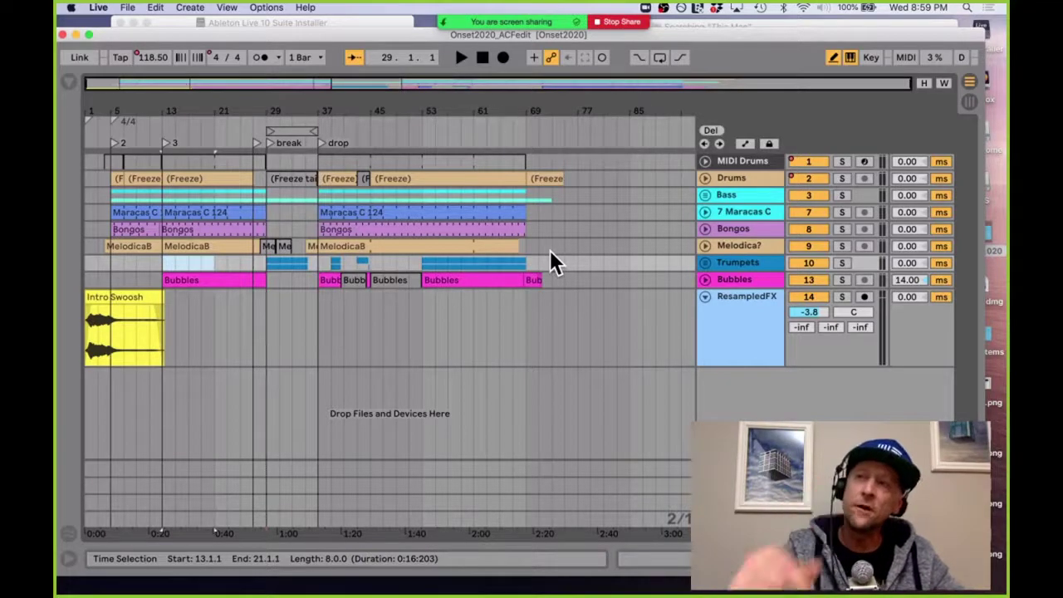
# Step: Show the browser, preview the first two LayeredLazerBlasts2bar samples and place LayeredLazerBlasts2bar2.aif at bar 1 of the arrangement
pyautogui.press('super+alt+l')
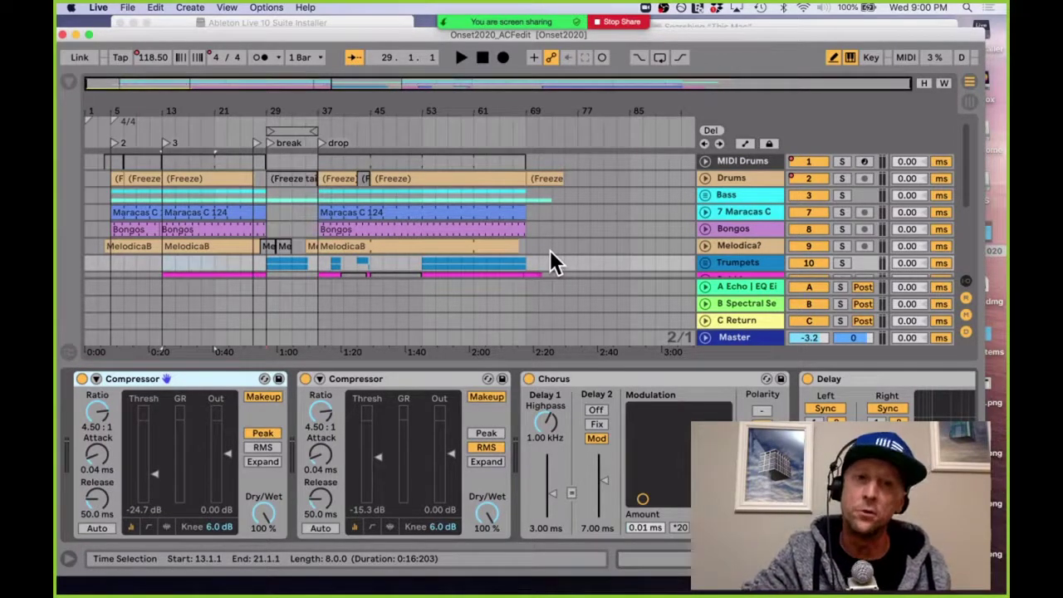
pyautogui.press('super+alt+l')
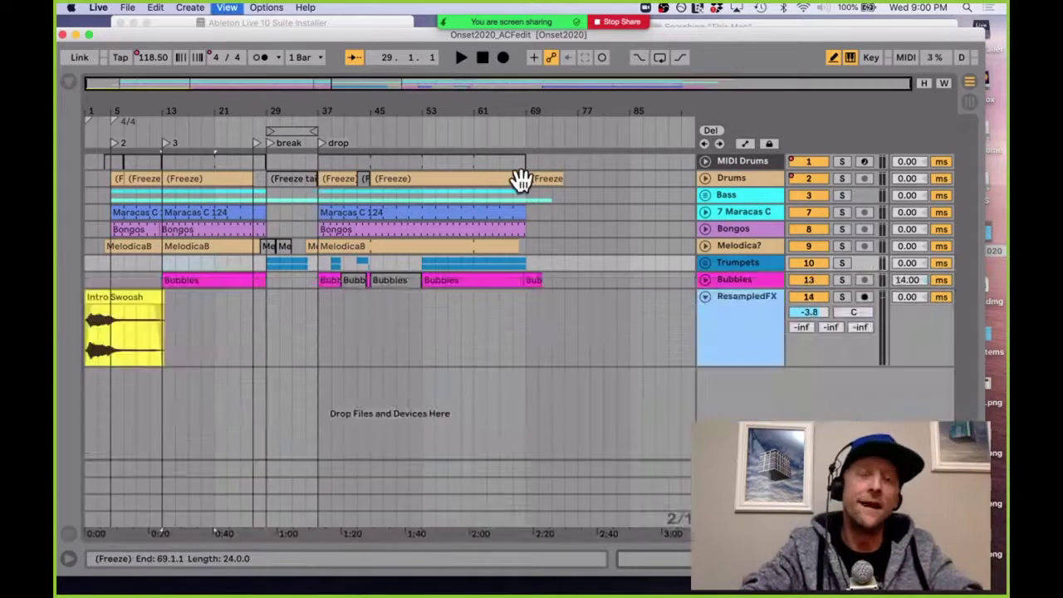
pyautogui.press('super+alt+b')
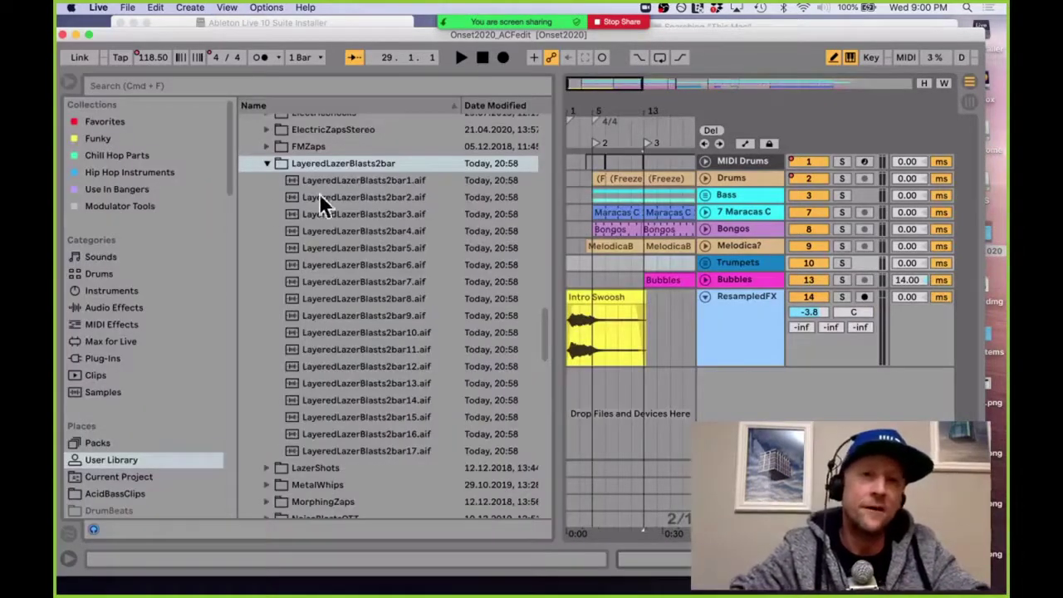
pyautogui.press('Down')
pyautogui.press('Down')
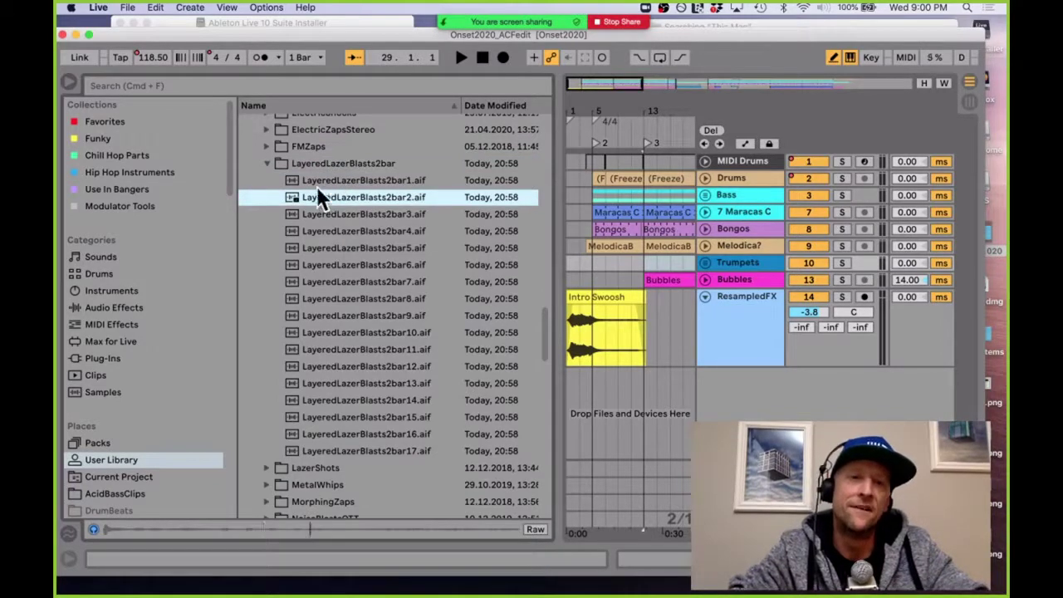
pyautogui.moveTo(306, 201); pyautogui.dragTo(571, 292)
# Step: Show the Master track's device chain, and open and close the Sonarworks Reference 4 plug-in window
pyautogui.hotkey('shift', 'Tab')
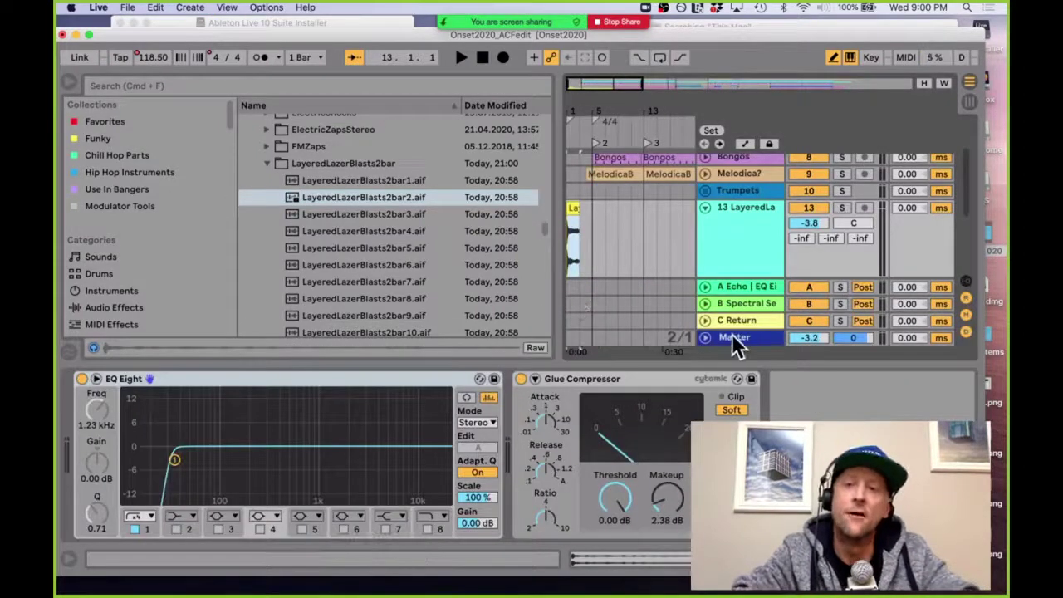
pyautogui.hscroll(10, 610, 387)
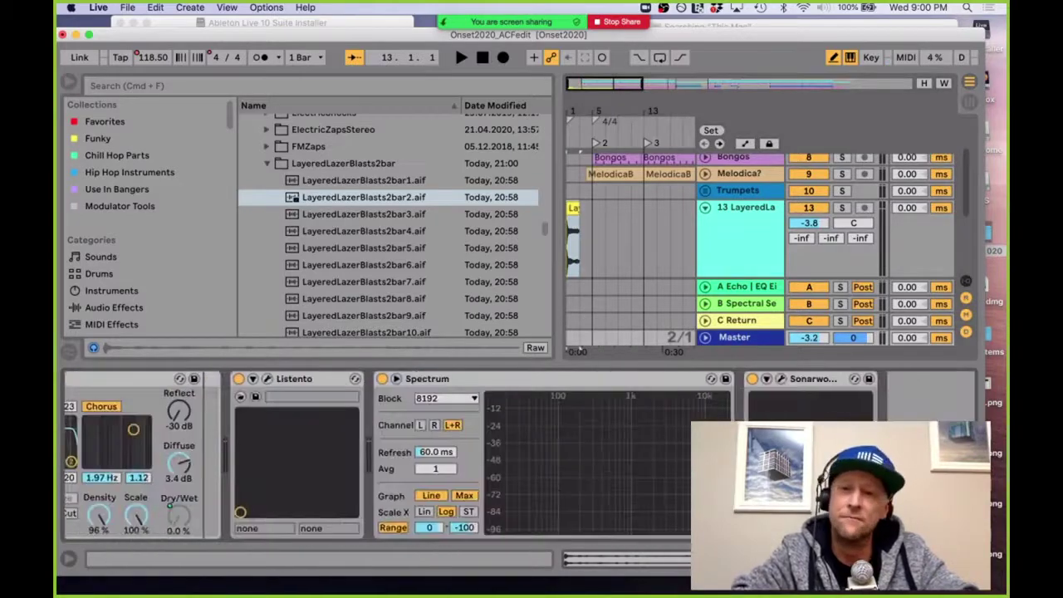
pyautogui.click(780, 380)
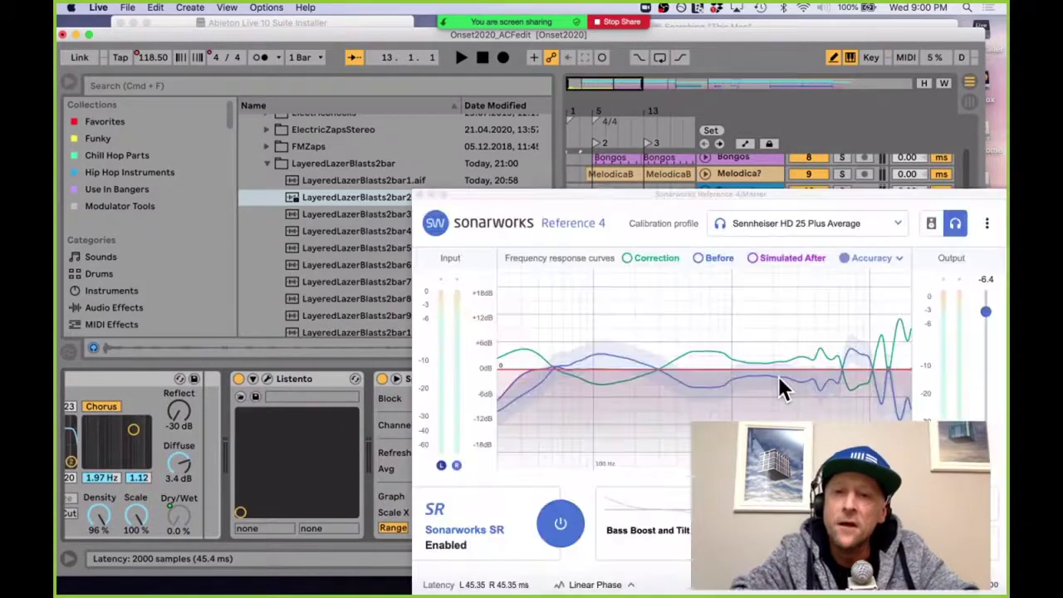
pyautogui.click(420, 196)
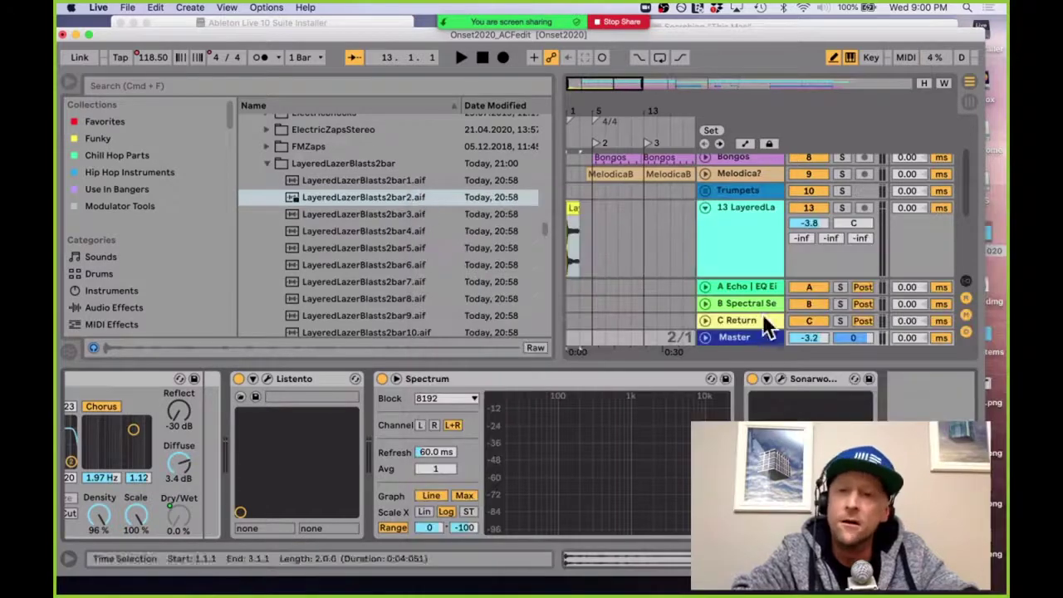
# Step: Log in to the Master track's Listento plug-in, copy the session link and start the transmission, closing the plug-in window and hiding the browser
pyautogui.click(267, 379)
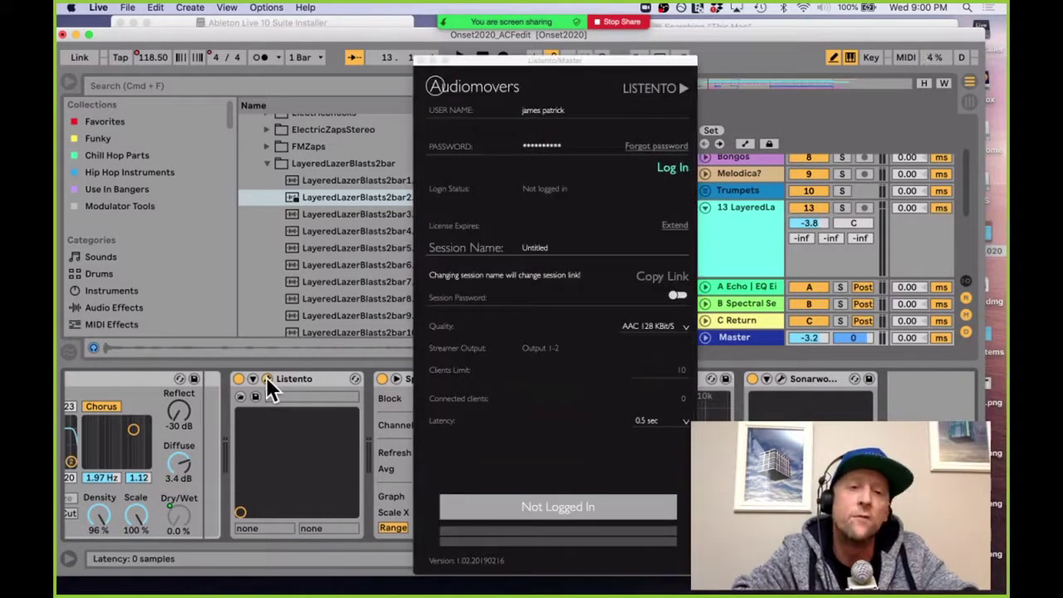
pyautogui.click(669, 168)
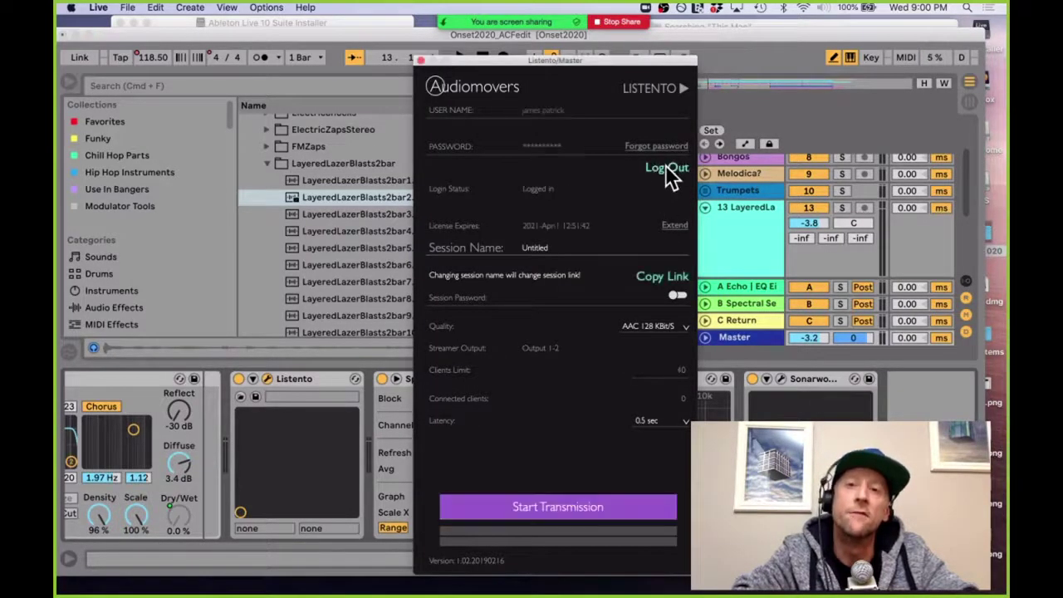
pyautogui.click(648, 277)
pyautogui.click(557, 504)
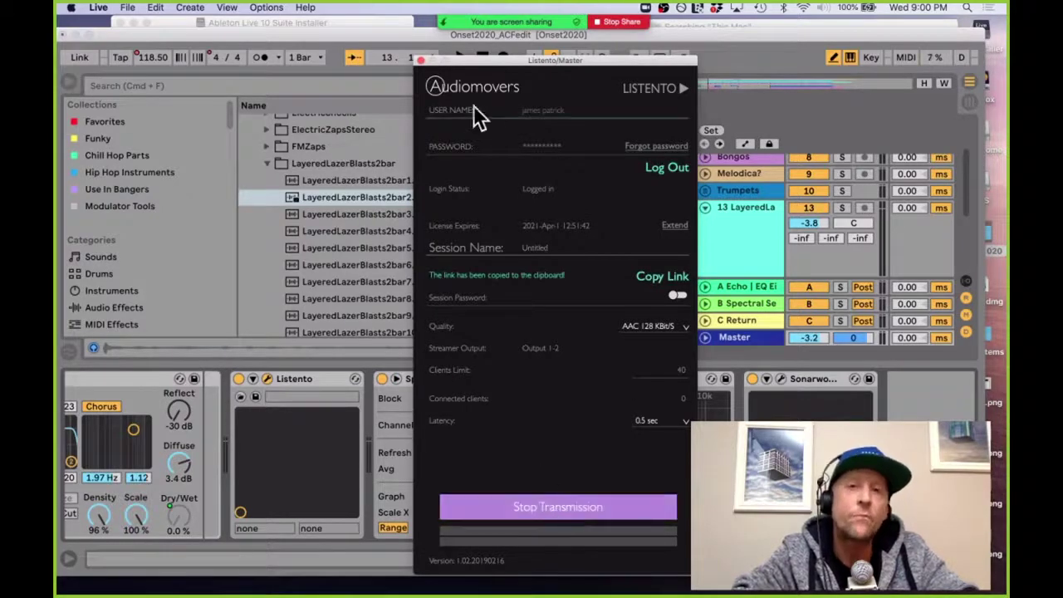
pyautogui.click(419, 58)
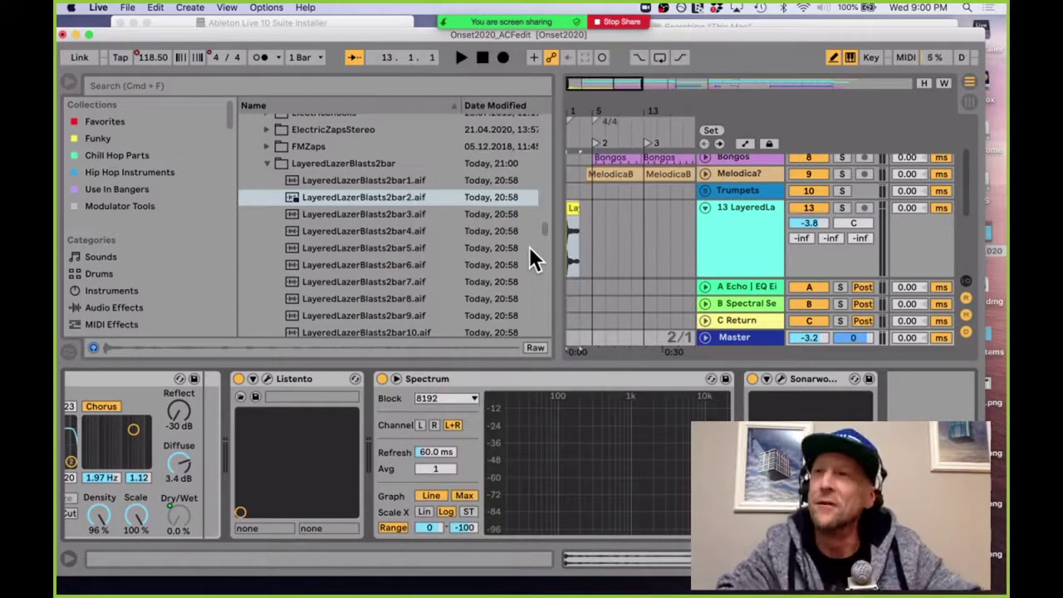
pyautogui.press('super+alt+b')
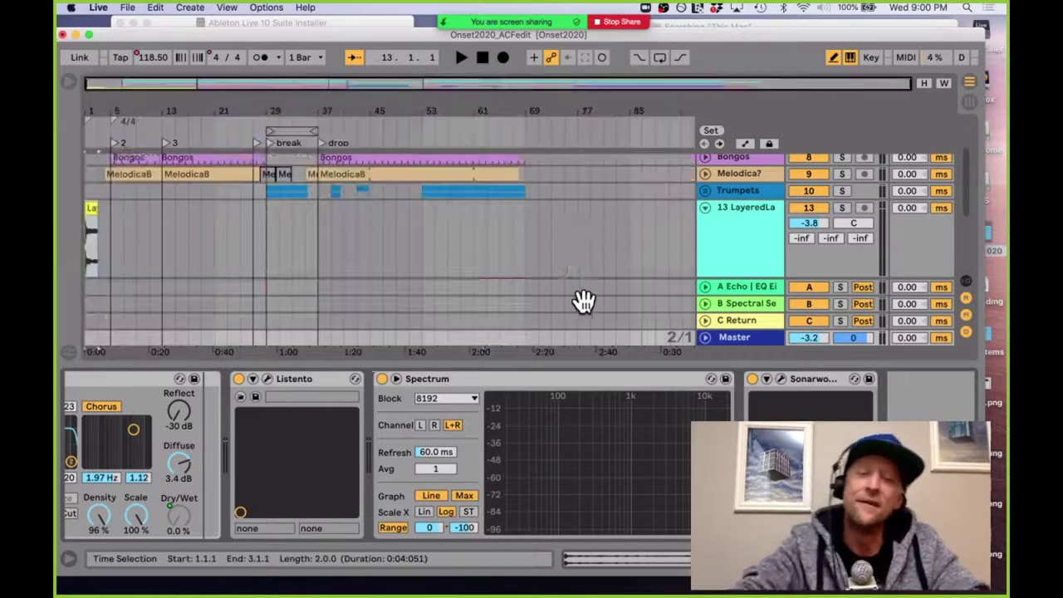
# Step: Duplicate the LayeredLazerBlasts2bar2 clip from bar 1 to bar 3 with the device view hidden, and play the arrangement's opening bars
pyautogui.press('super+alt+r')
pyautogui.press('super+alt+l')
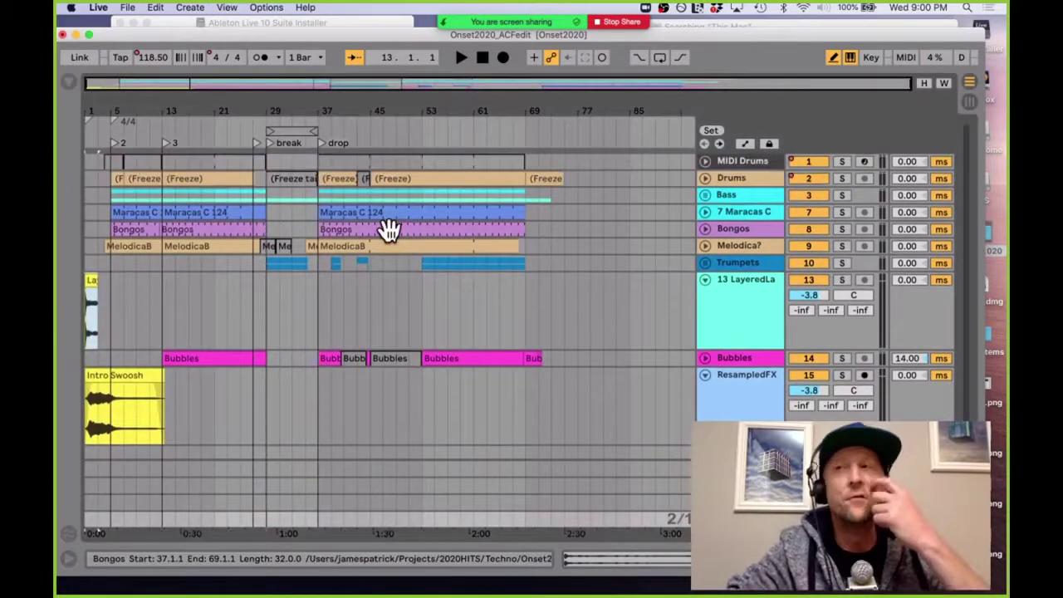
pyautogui.click(138, 324)
pyautogui.click(90, 279)
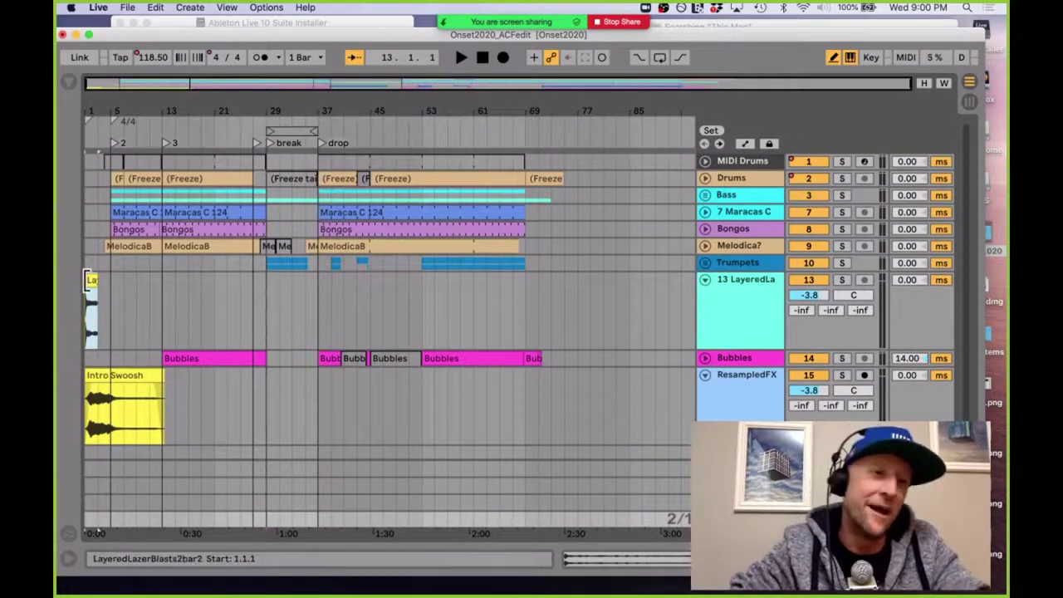
pyautogui.press('space')
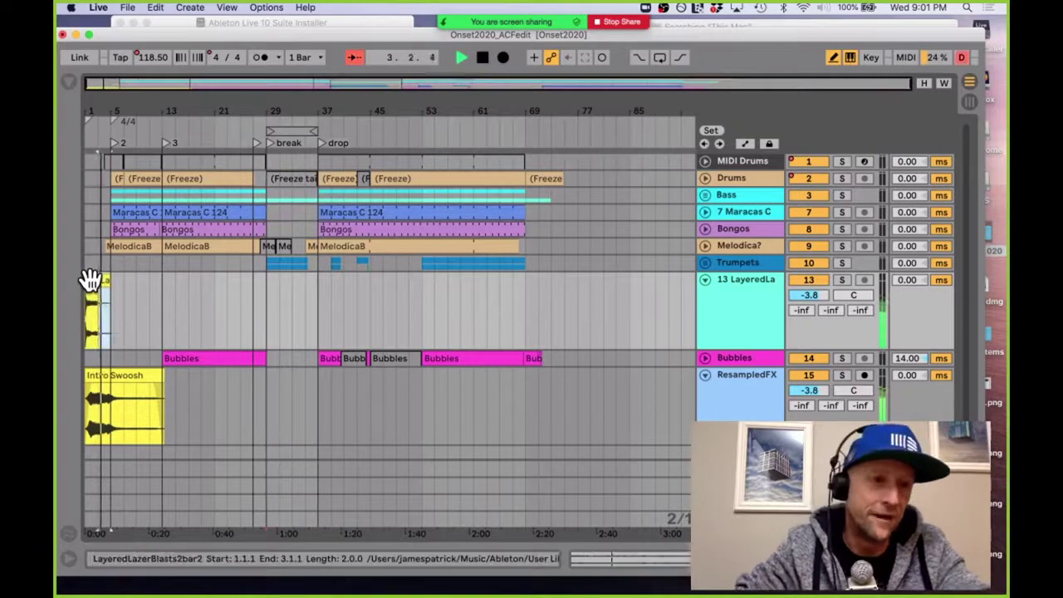
pyautogui.scroll(8, 89, 280)
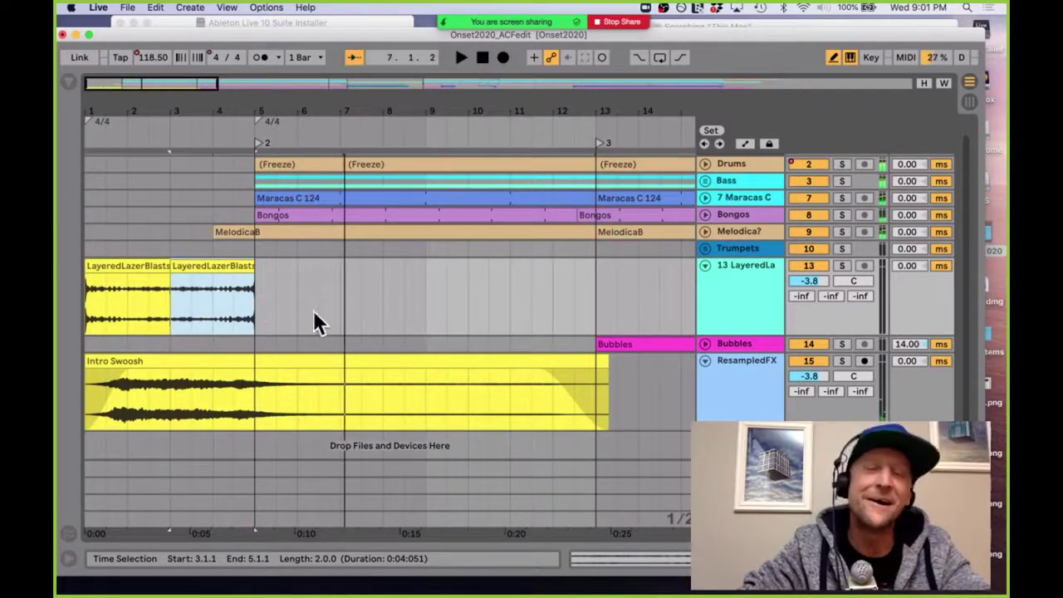
pyautogui.scroll(-1, 253, 316)
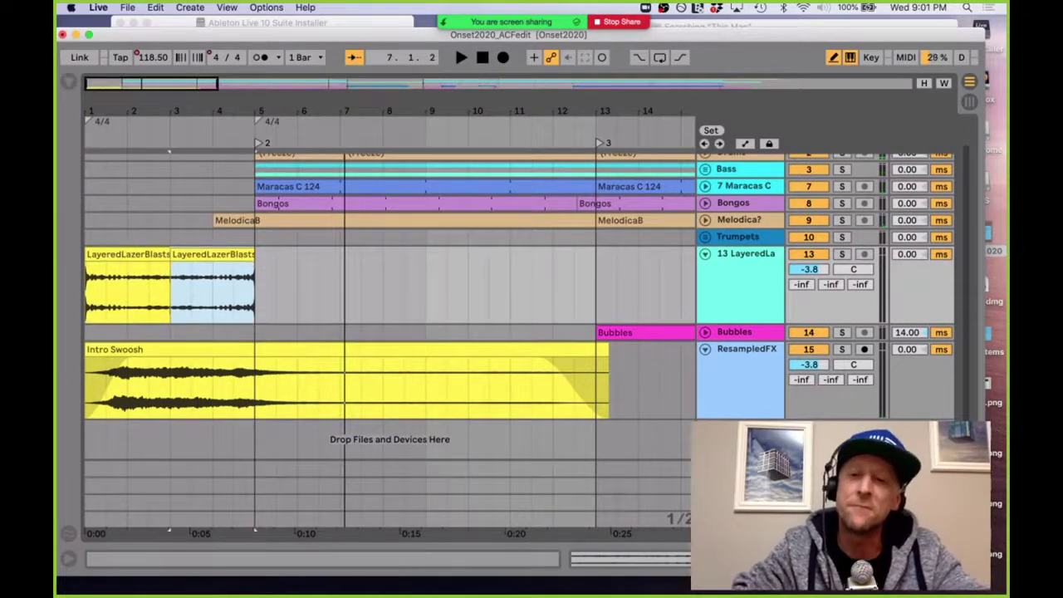
# Step: Reopen the Master track's Listento plug-in window and copy the session link for the meeting chat
pyautogui.press('super+alt+l')
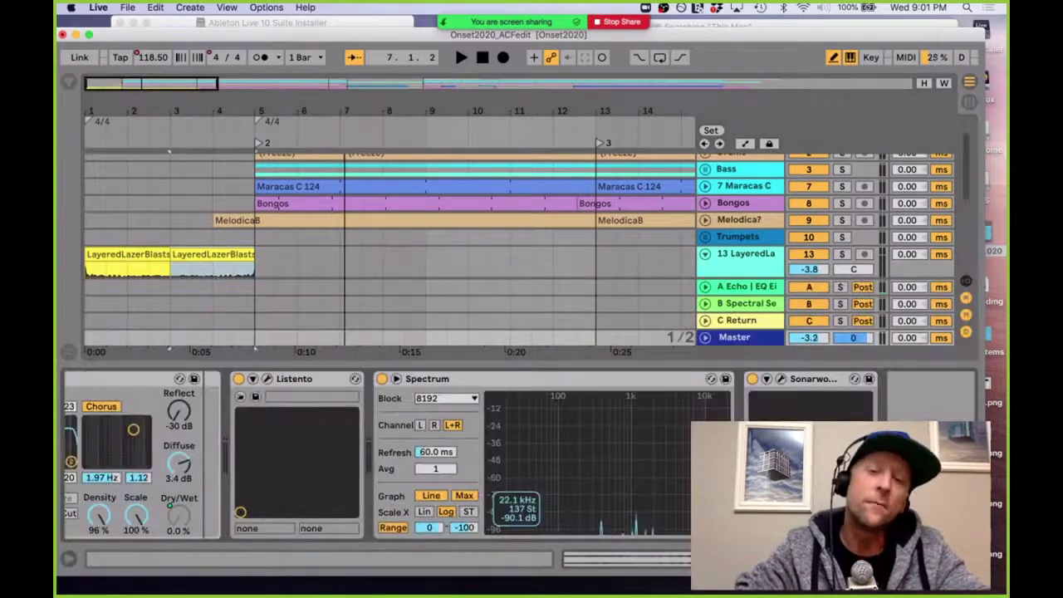
pyautogui.click(267, 378)
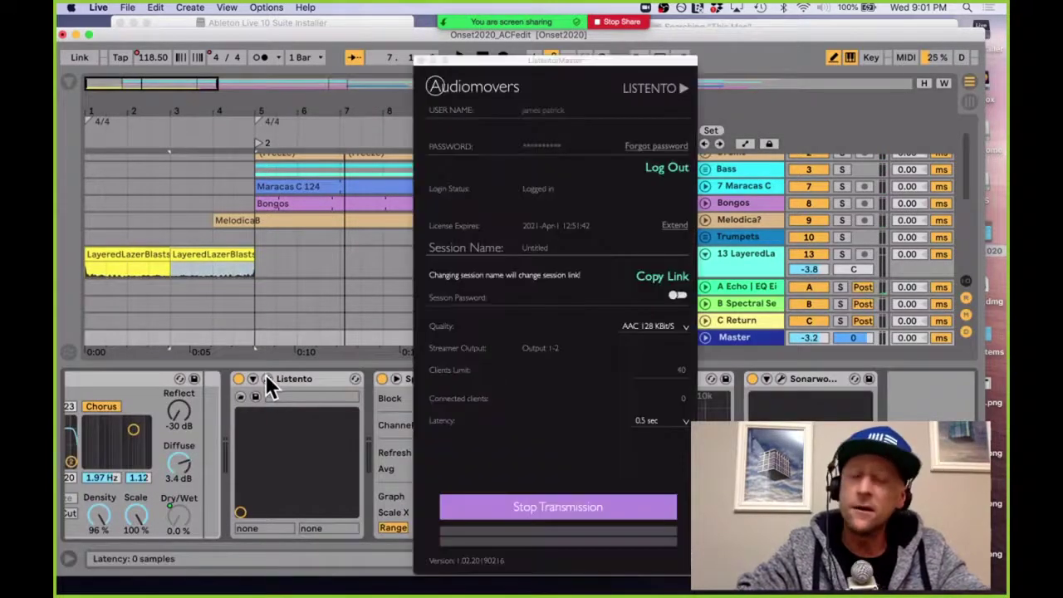
pyautogui.click(654, 277)
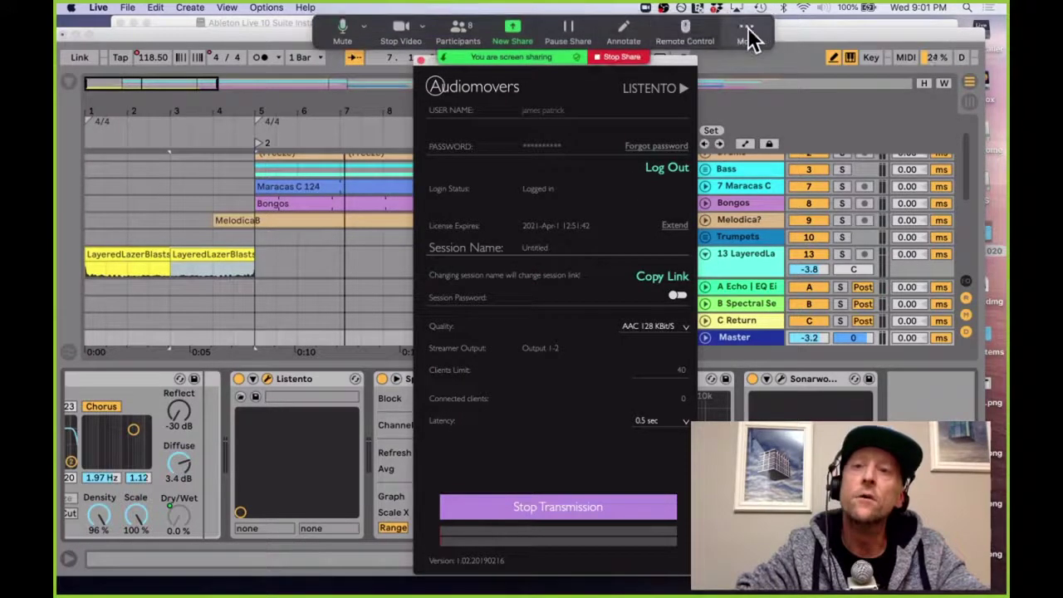
pyautogui.click(747, 34)
pyautogui.press('Escape')
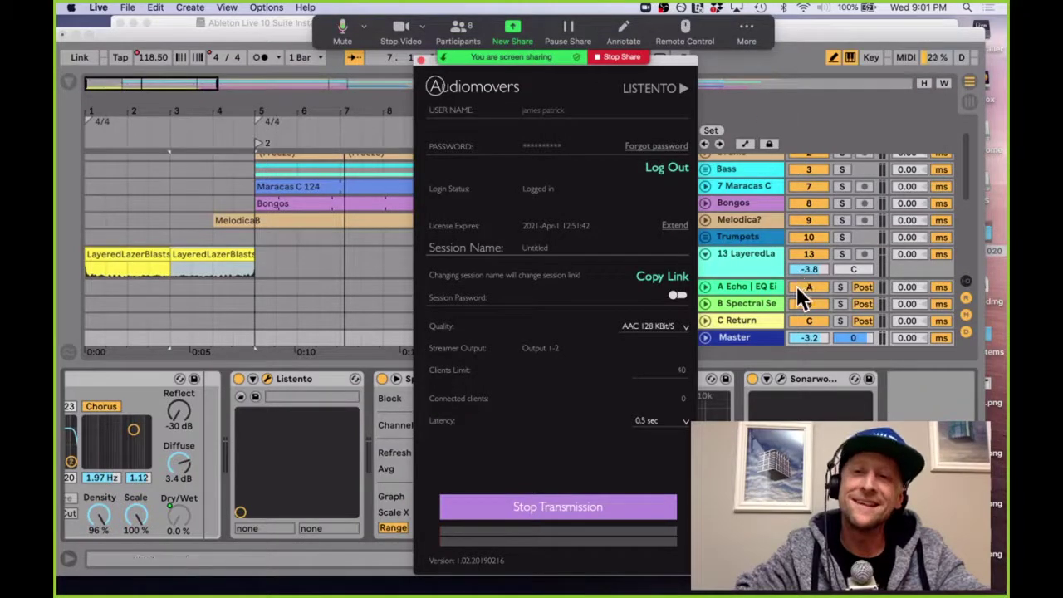
# Step: Open the recent set SubDub_Rebuild without saving the changes to Onset2020_ACFedit, bringing up the meeting chat in between
pyautogui.click(289, 184)
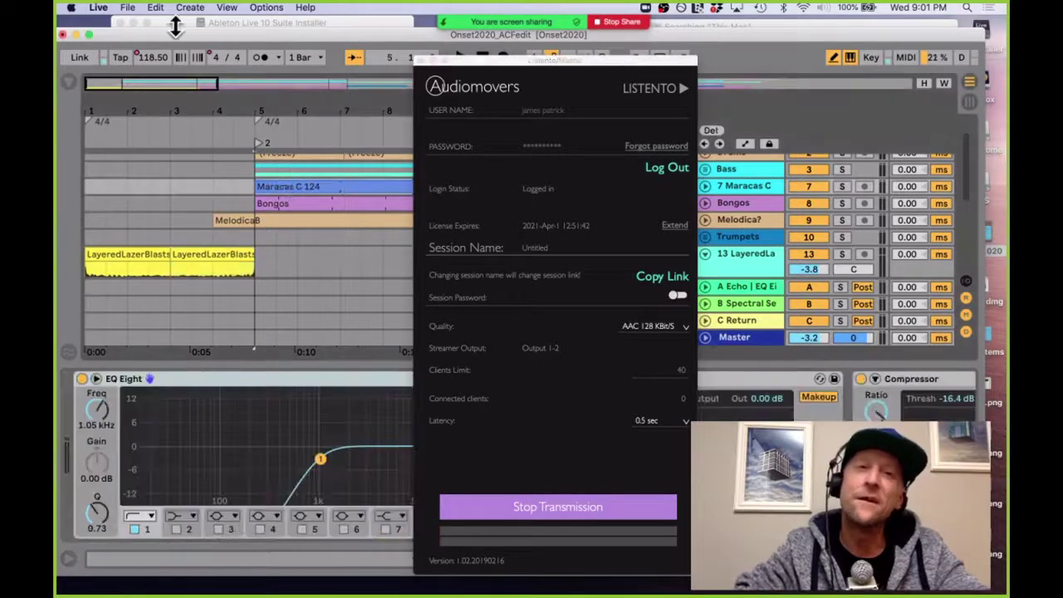
pyautogui.click(128, 10)
pyautogui.click(128, 10)
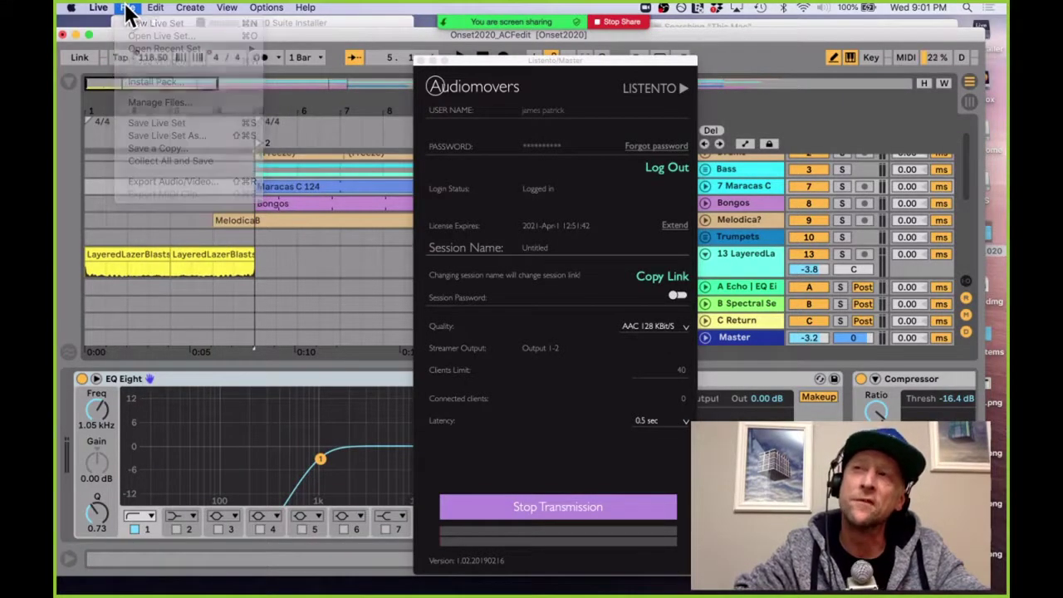
pyautogui.click(127, 9)
pyautogui.moveTo(138, 48)
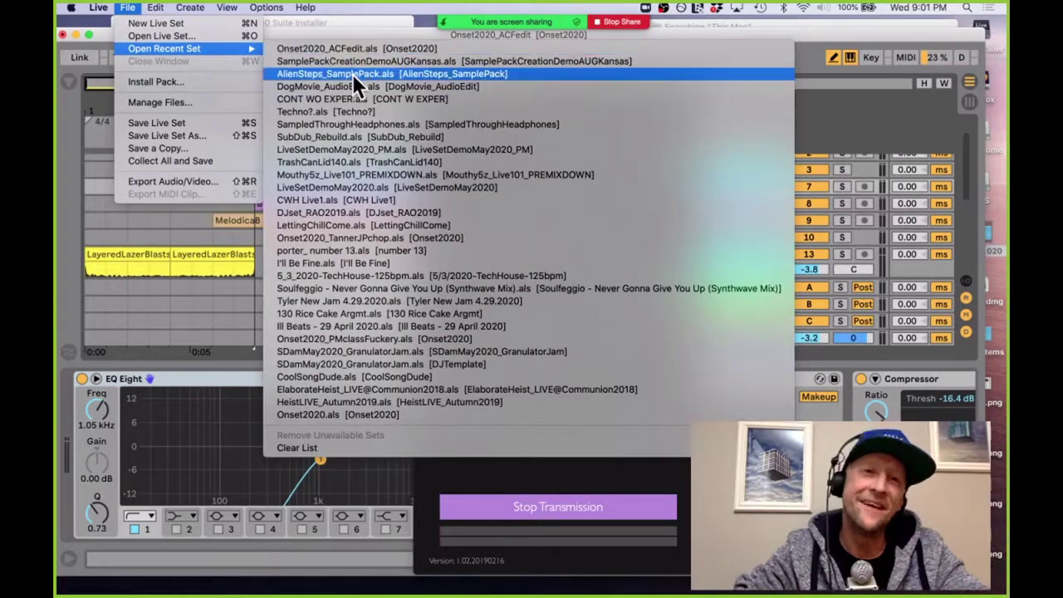
pyautogui.click(354, 136)
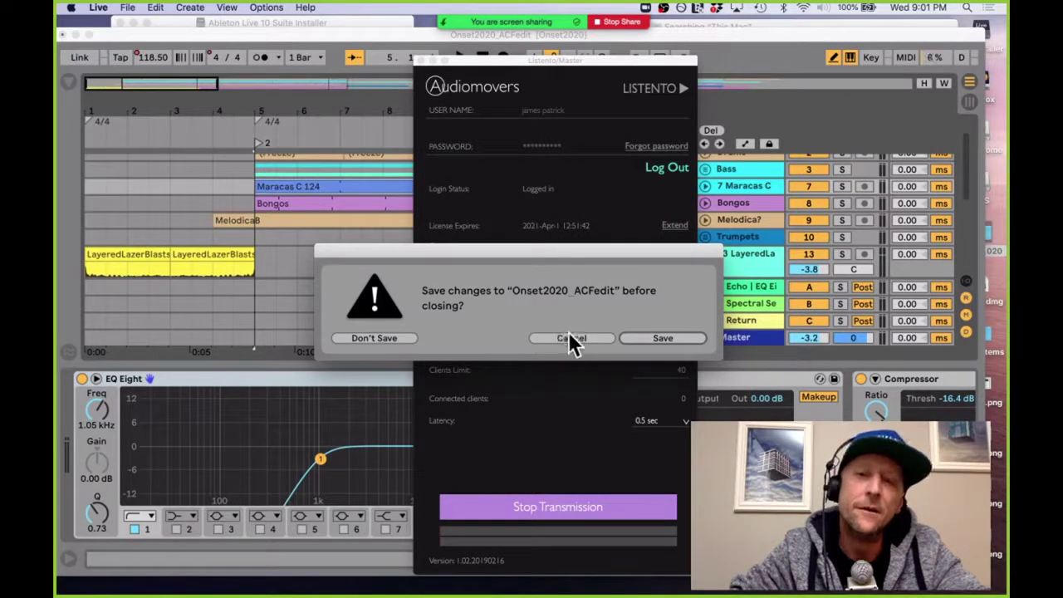
pyautogui.moveTo(609, 8)
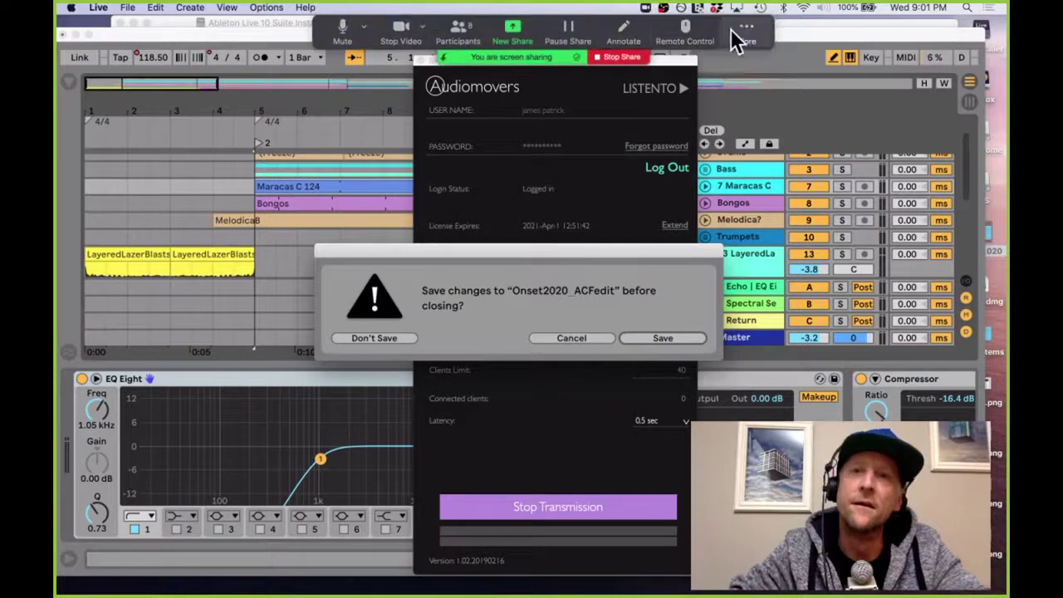
pyautogui.click(745, 42)
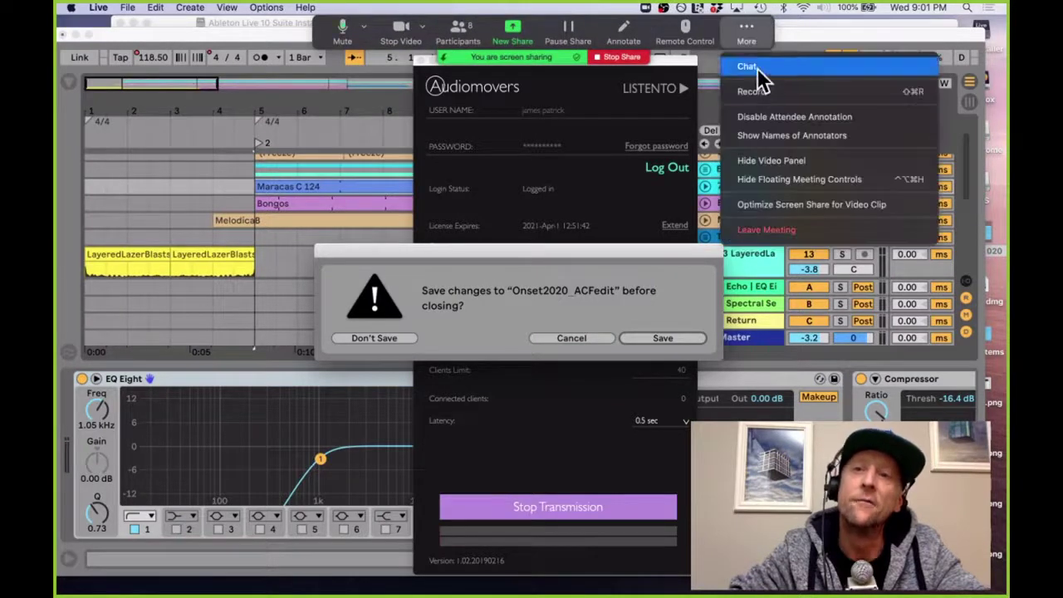
pyautogui.click(757, 69)
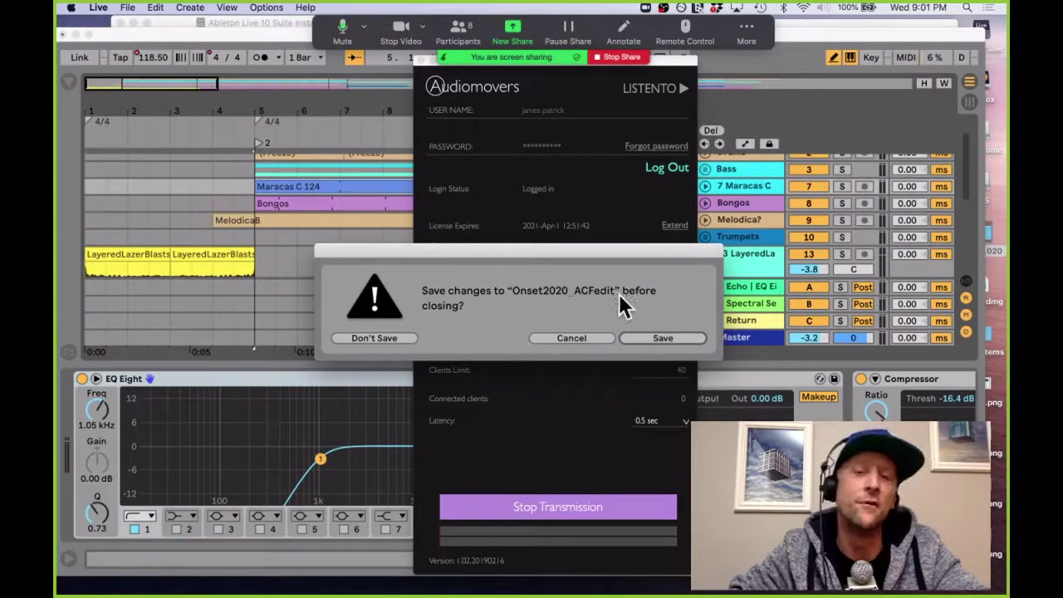
pyautogui.click(372, 338)
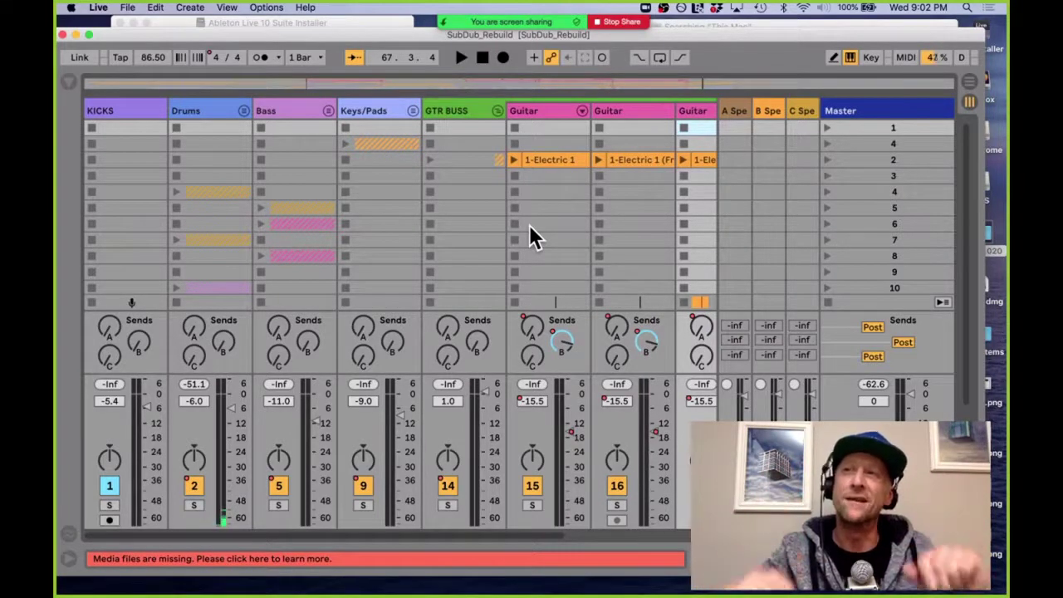
# Step: Reset the song position to the start, then show the Arrangement View with all tracks folded
pyautogui.click(480, 56)
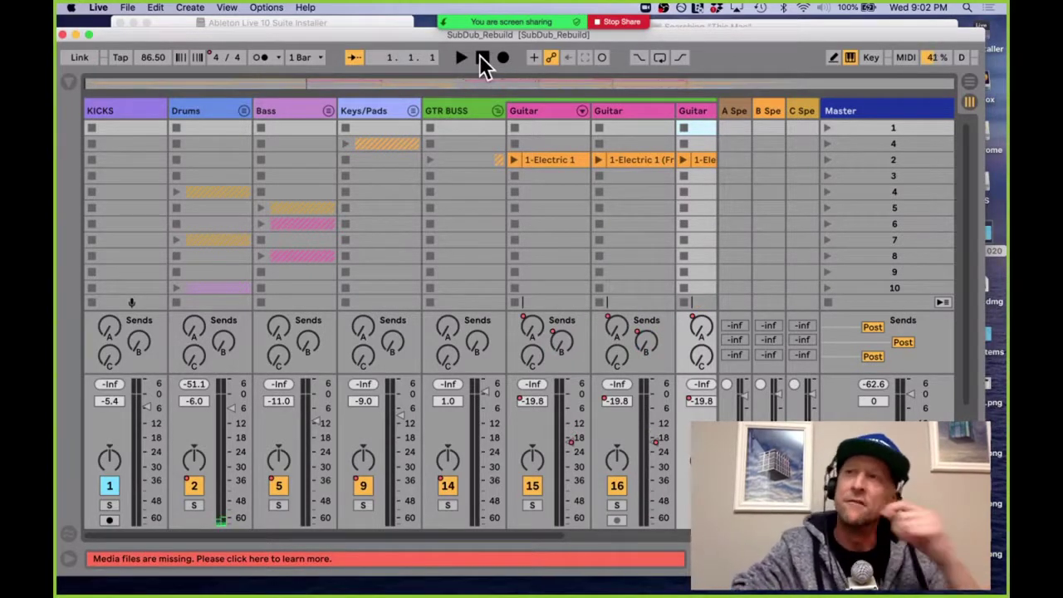
pyautogui.press('Tab')
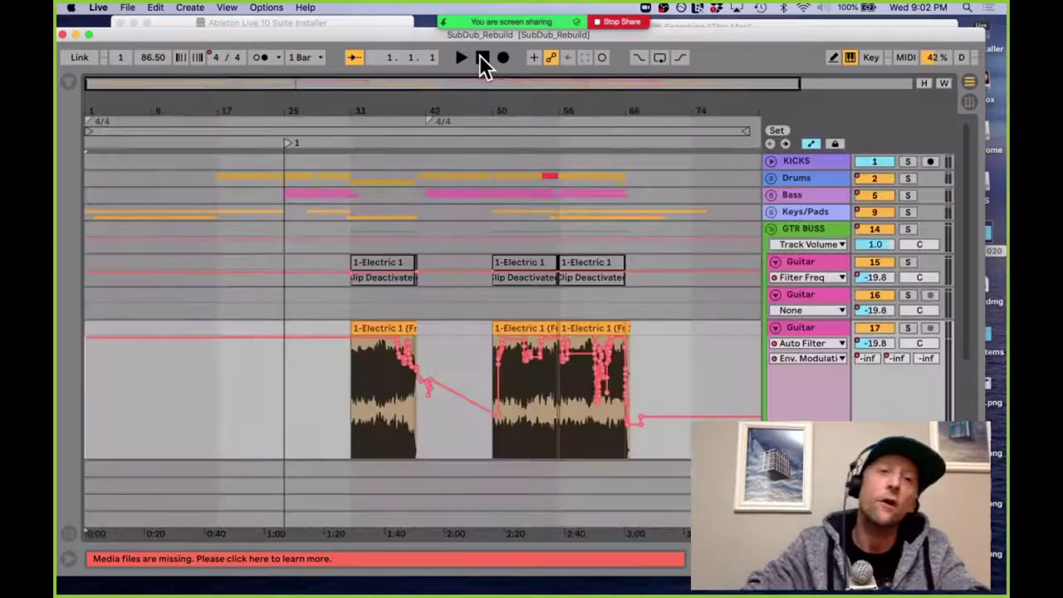
pyautogui.keyDown('alt'); pyautogui.click(774, 328); pyautogui.keyUp('alt')
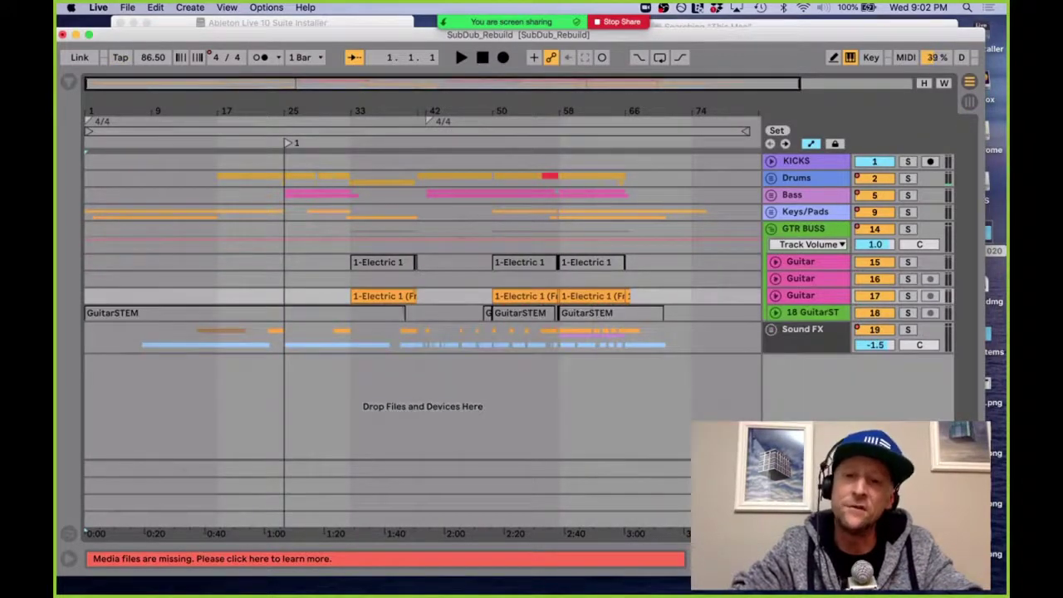
# Step: Log in to the Master track's Listento plug-in, copy its session link, close its window and open the meeting chat
pyautogui.doubleClick(800, 520)
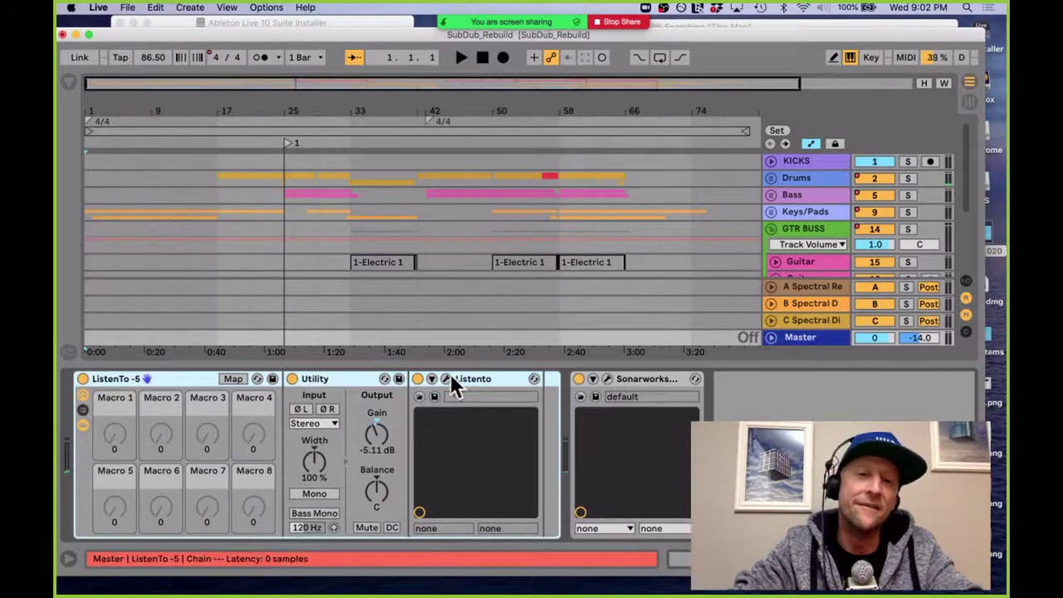
pyautogui.click(446, 380)
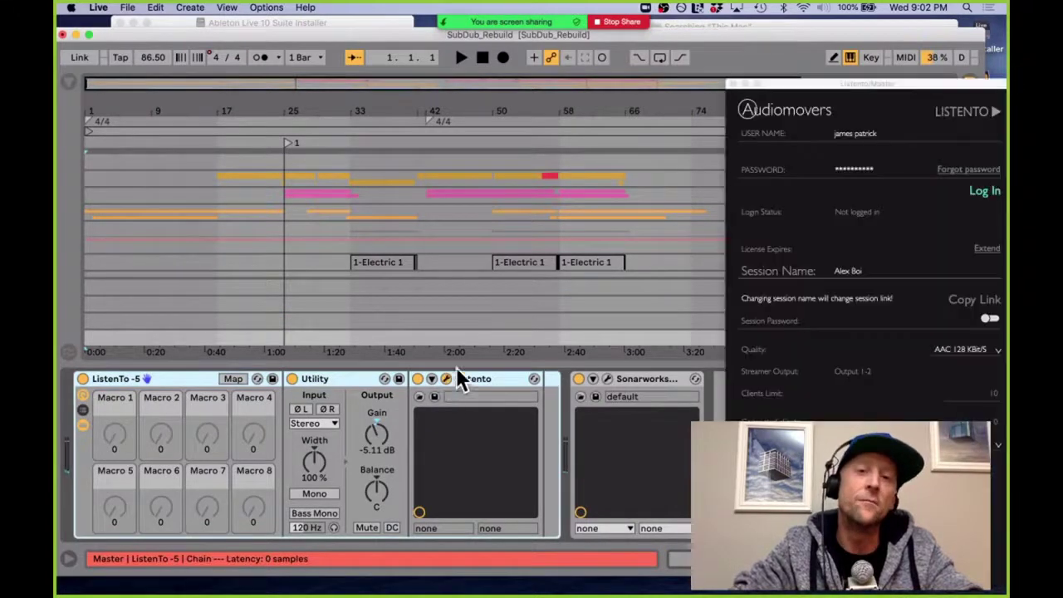
pyautogui.click(987, 190)
pyautogui.click(972, 302)
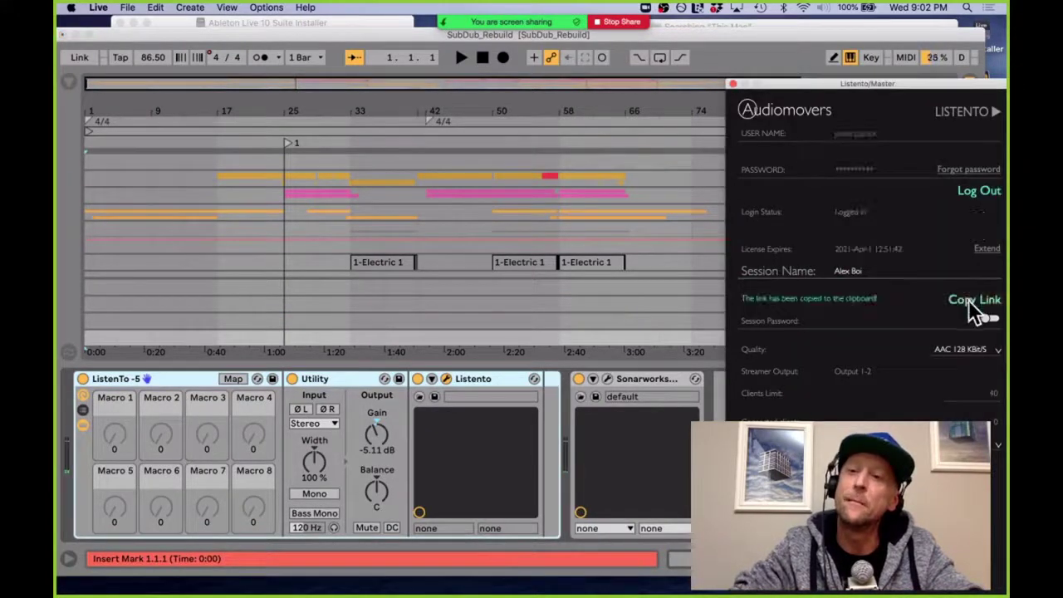
pyautogui.click(733, 85)
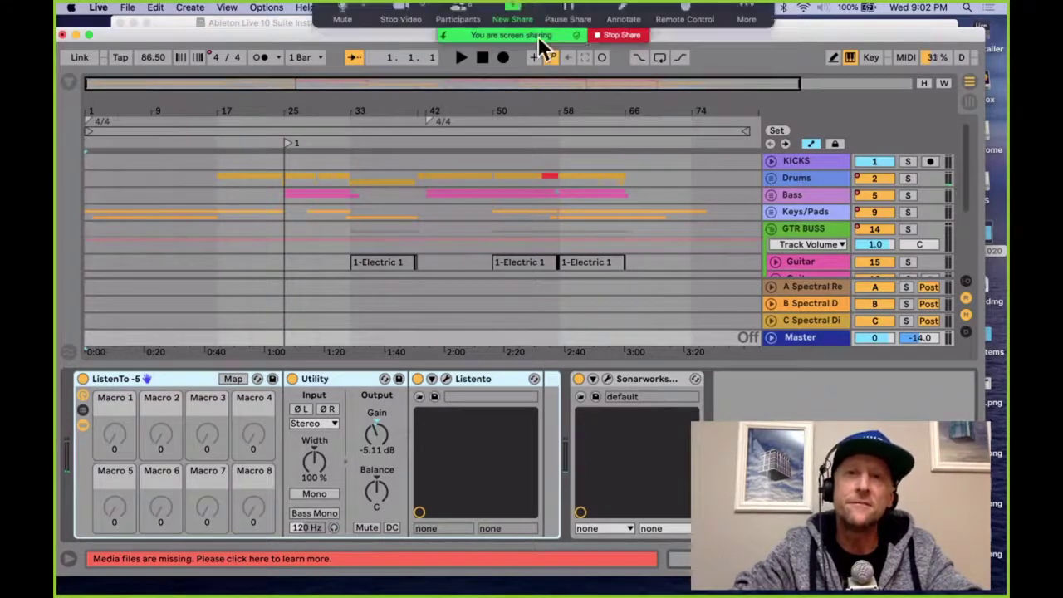
pyautogui.click(748, 35)
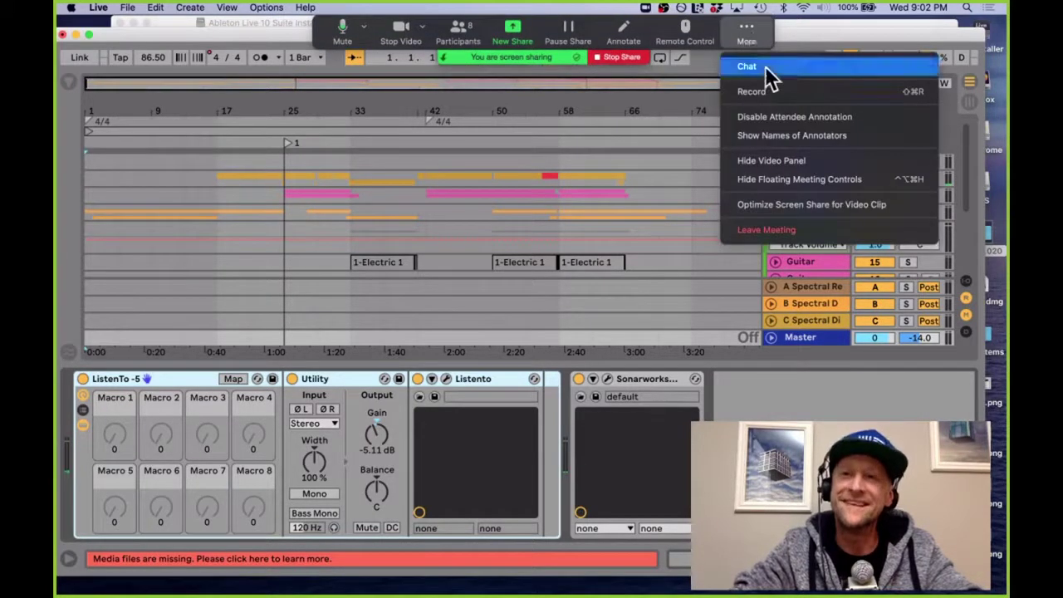
pyautogui.click(764, 74)
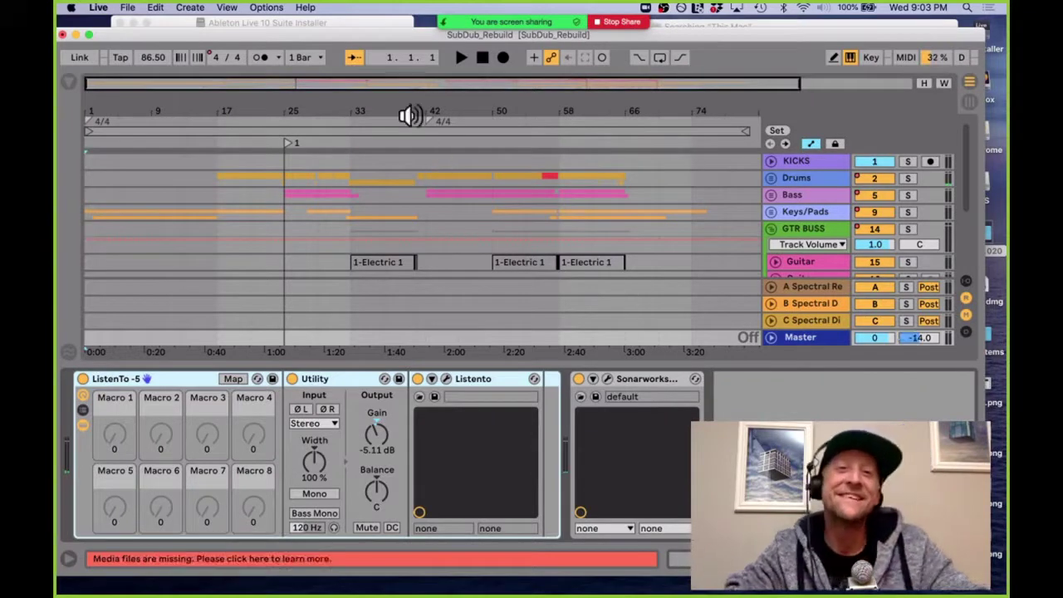
# Step: Hide the device view and briefly show the LayeredLazerBlasts2bar folder in the browser alongside the whole arrangement
pyautogui.moveTo(402, 105); pyautogui.dragTo(360, 105)
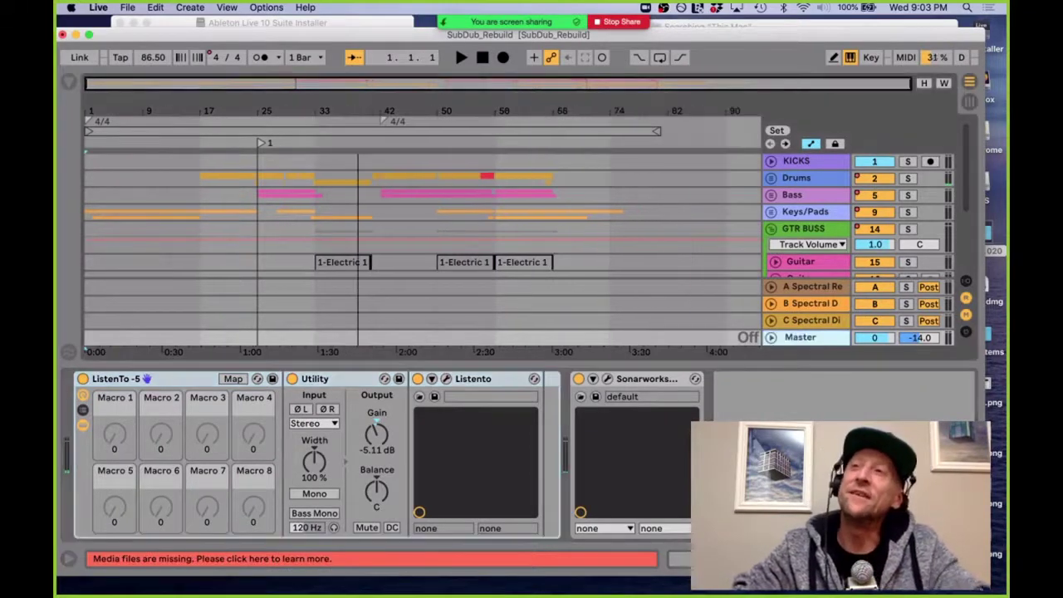
pyautogui.click(360, 105)
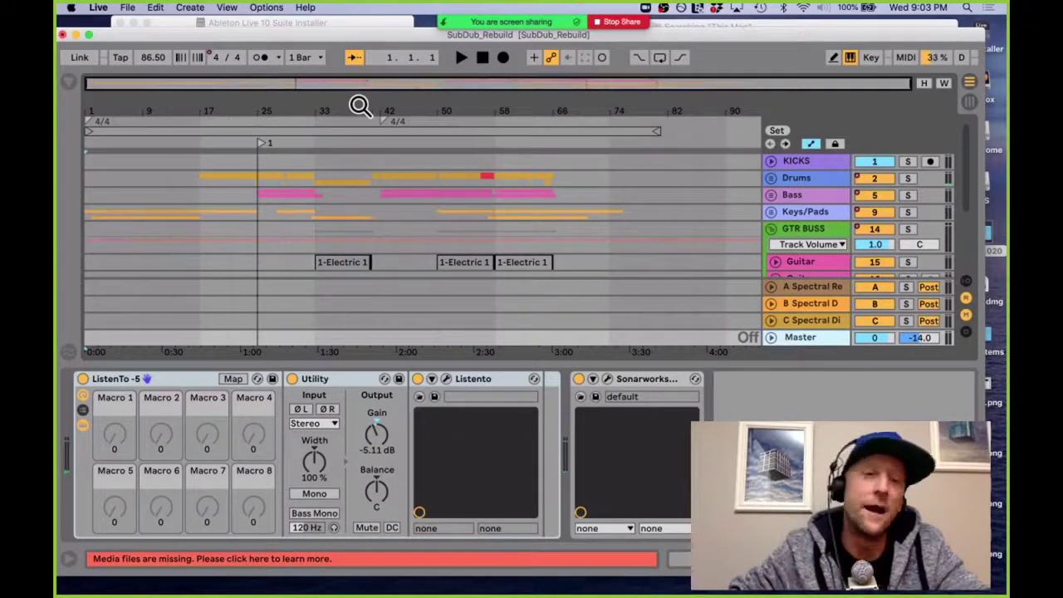
pyautogui.press('super+alt+l')
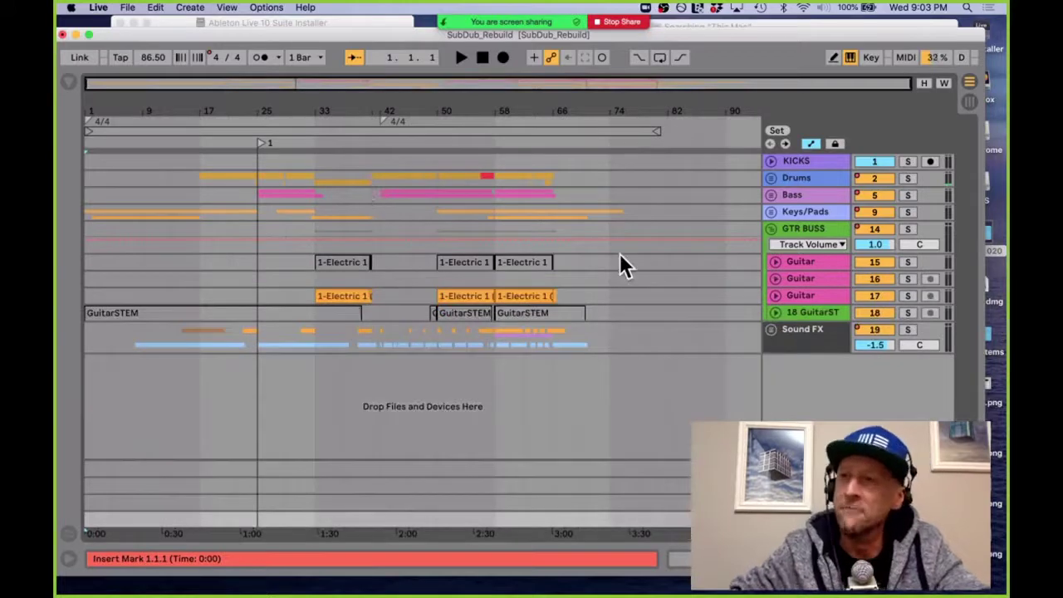
pyautogui.press('super+alt+b')
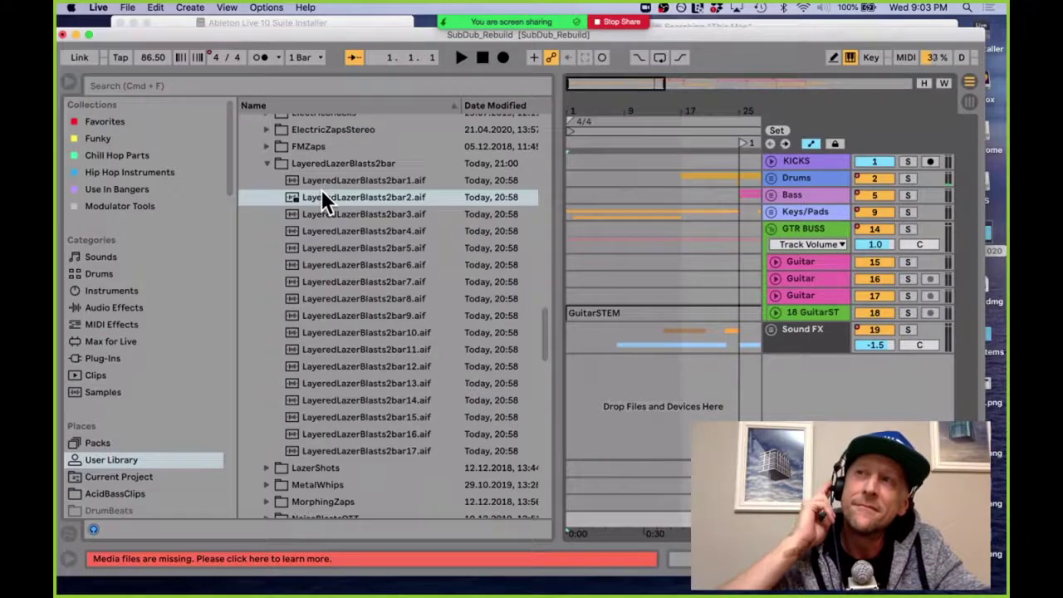
pyautogui.press('super+alt+b')
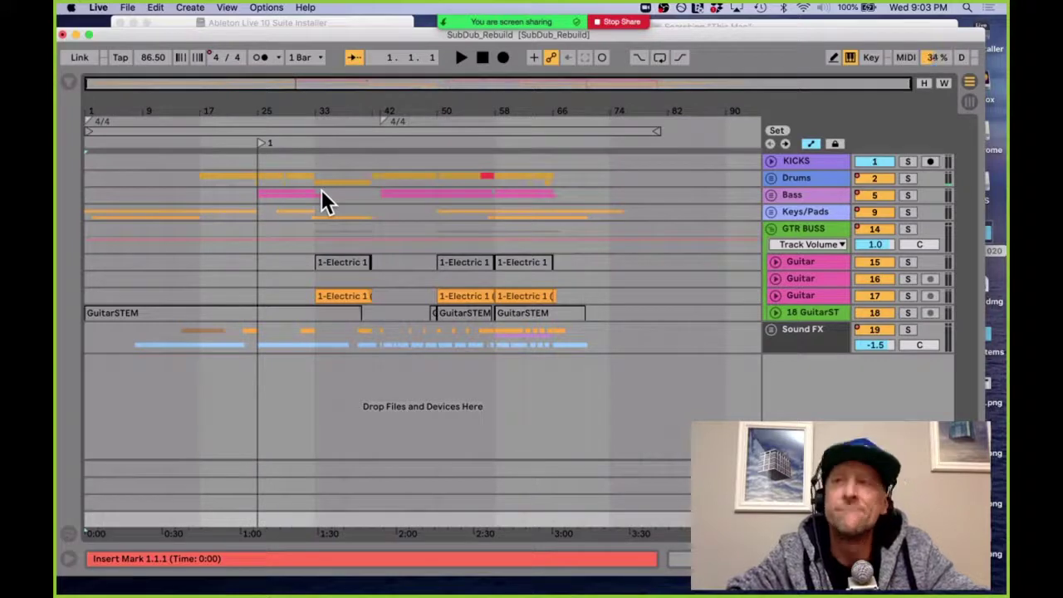
pyautogui.click(371, 345)
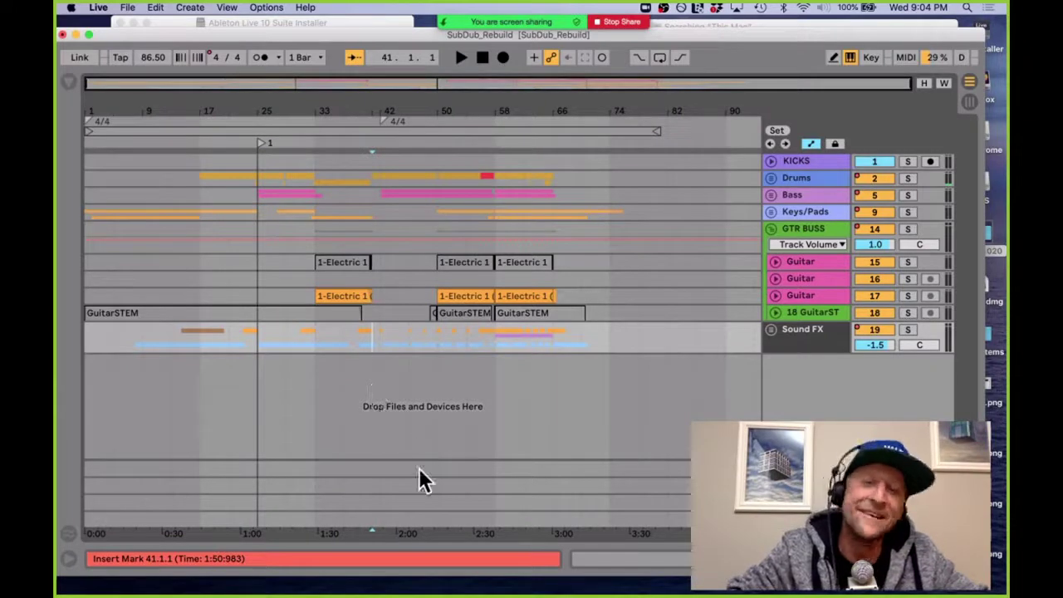
# Step: Examine the waveform of the third Guitar track's frozen clip at bar 50 up close, and hide the clip view
pyautogui.doubleClick(457, 297)
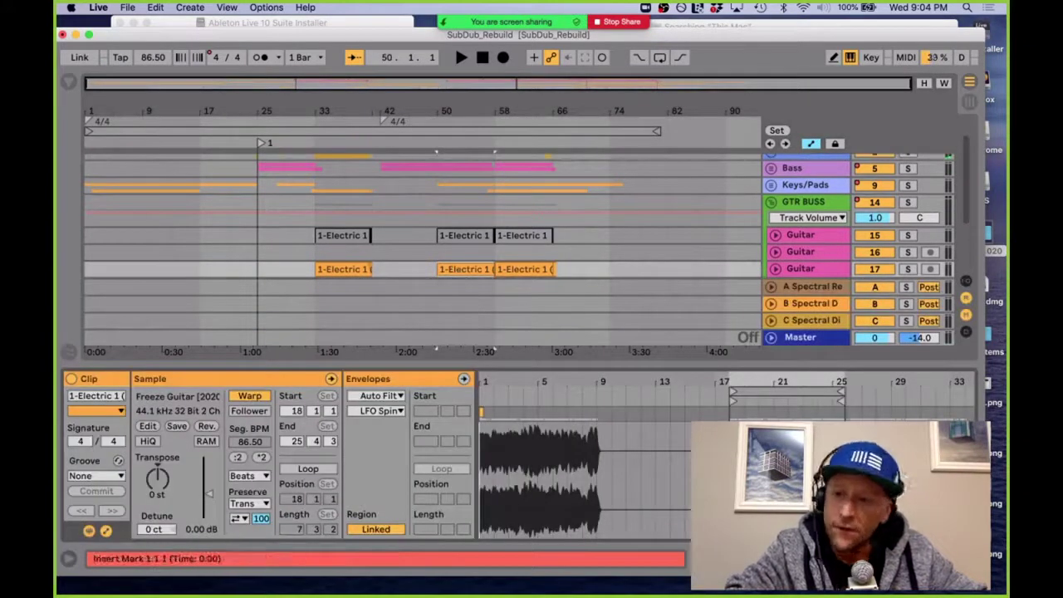
pyautogui.moveTo(962, 381); pyautogui.dragTo(962, 448)
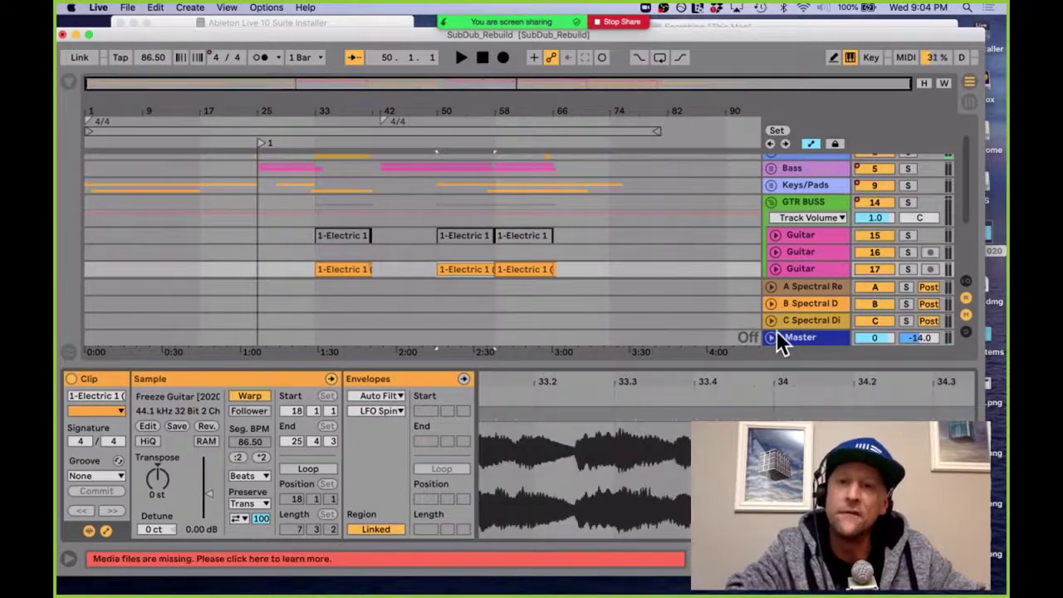
pyautogui.press('super+alt+l')
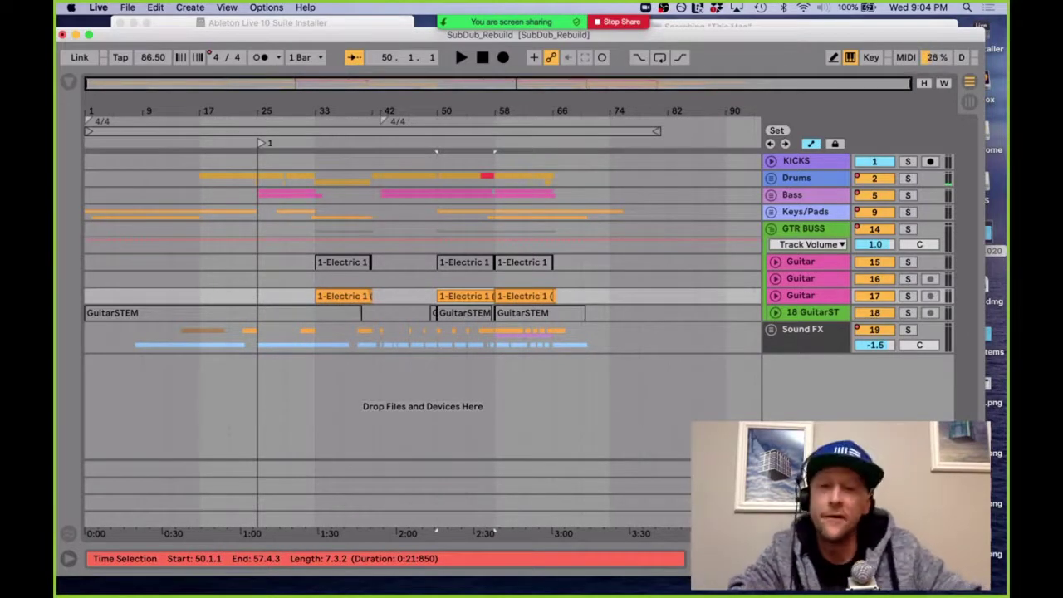
# Step: Select the arrangement's full loop span from bar 1, start playback and briefly show the Session View mixer
pyautogui.click(614, 418)
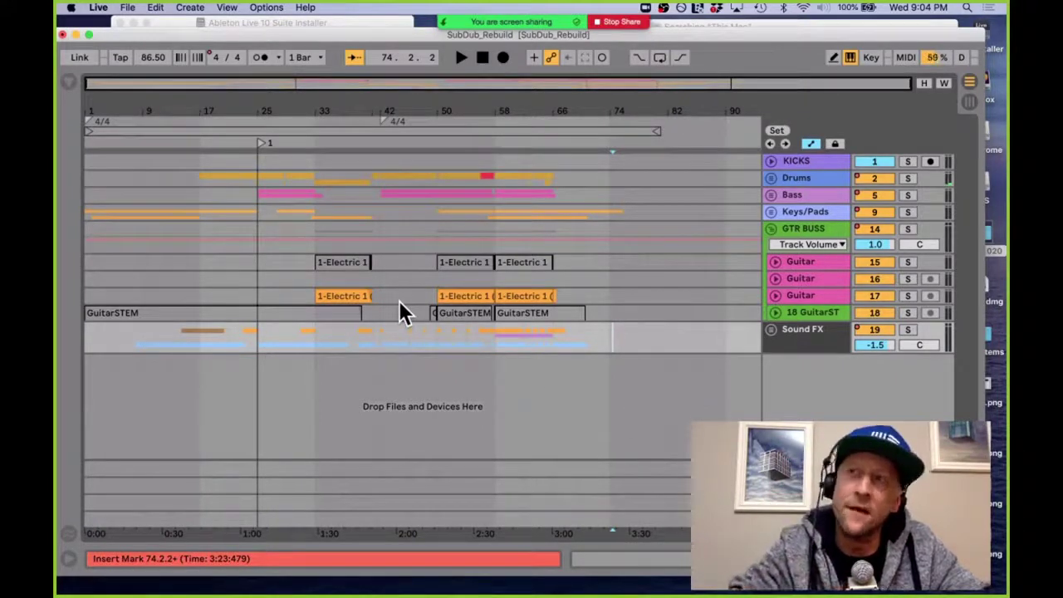
pyautogui.press('super+m')
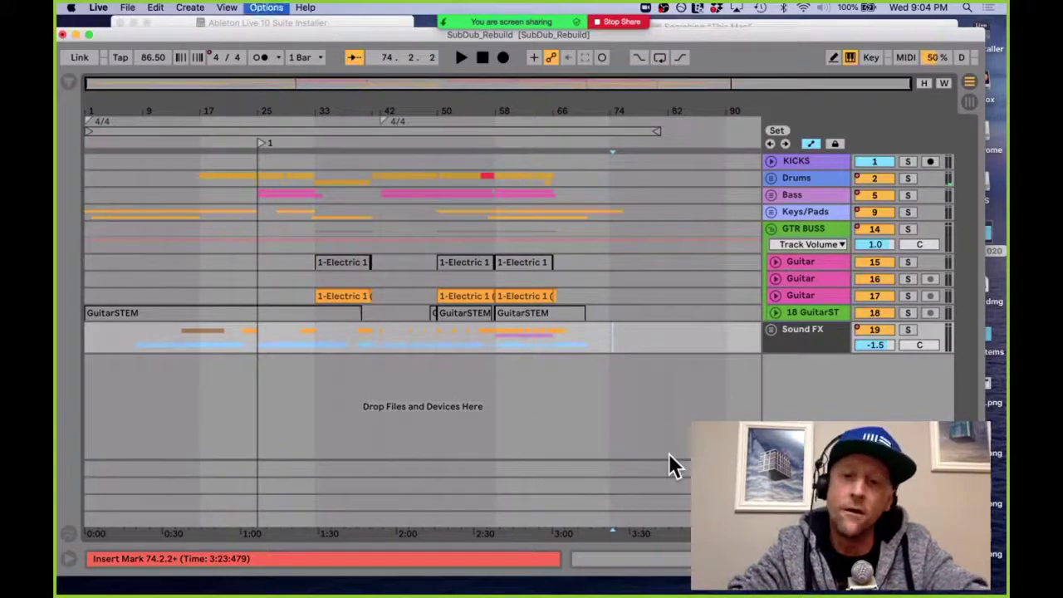
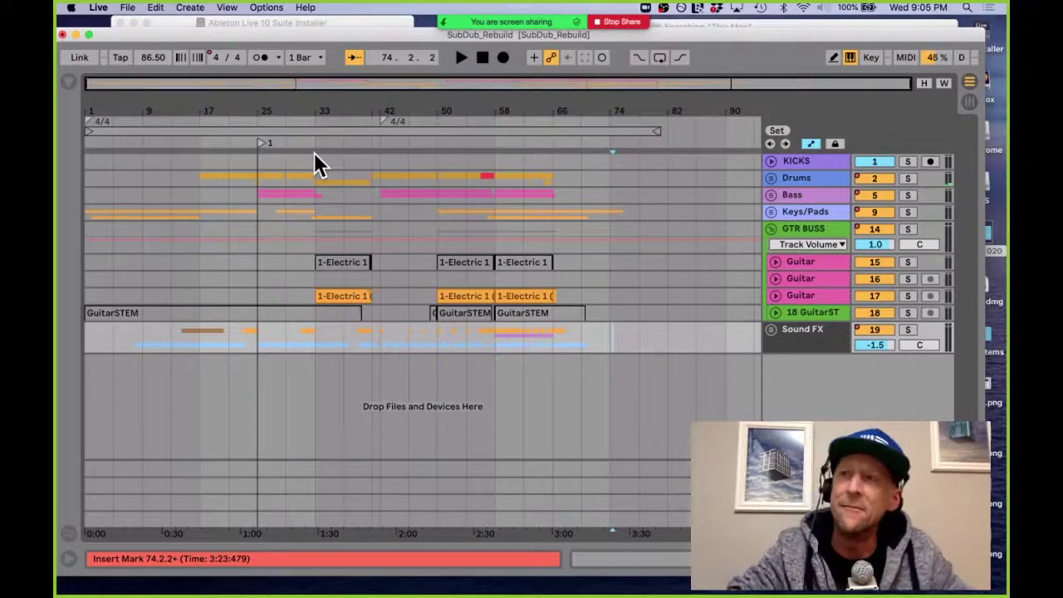
pyautogui.click(249, 129)
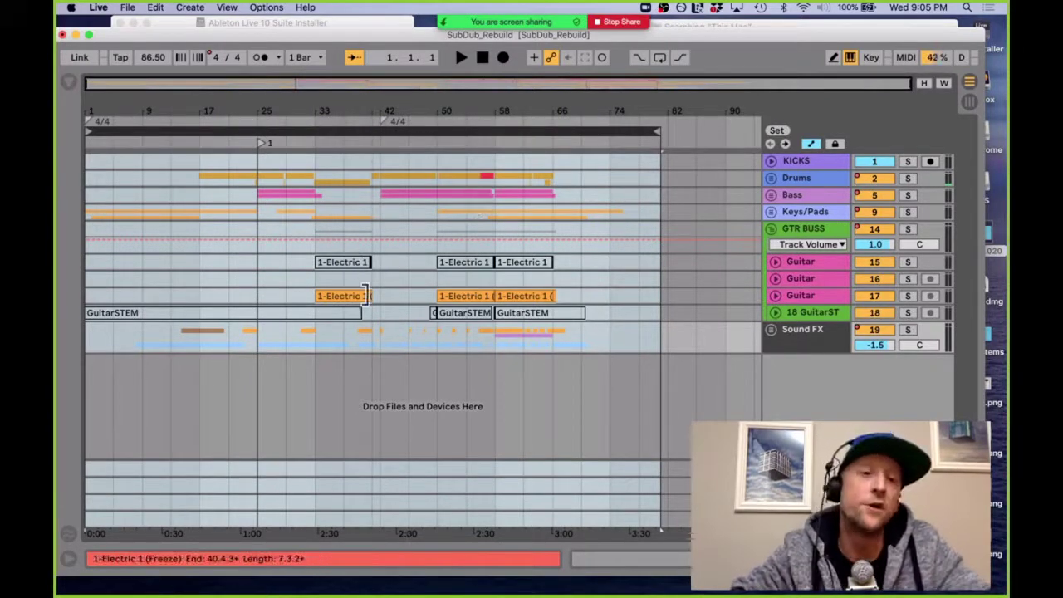
pyautogui.press('space')
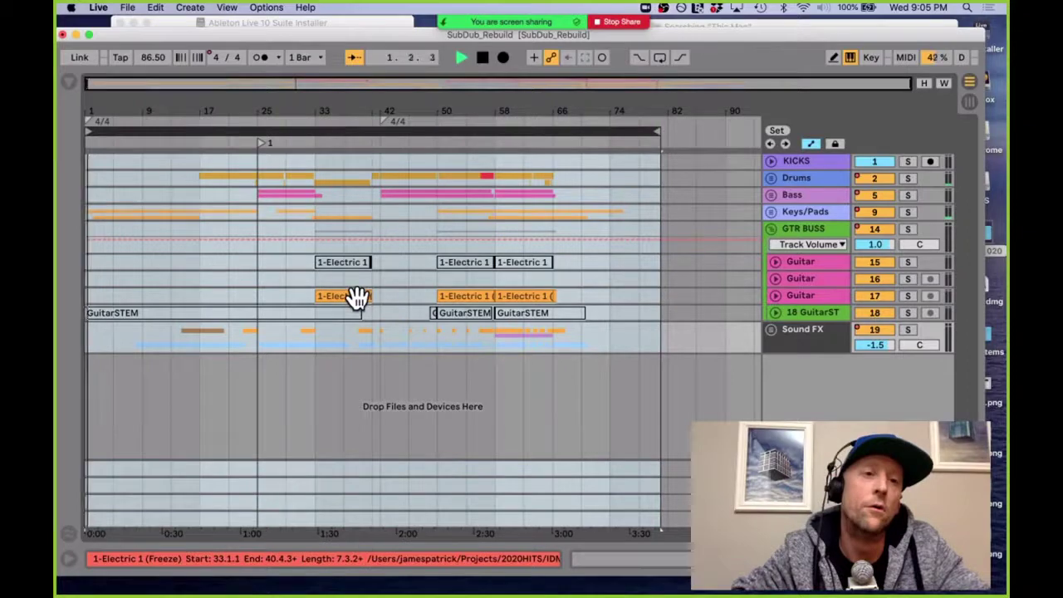
pyautogui.press('Tab')
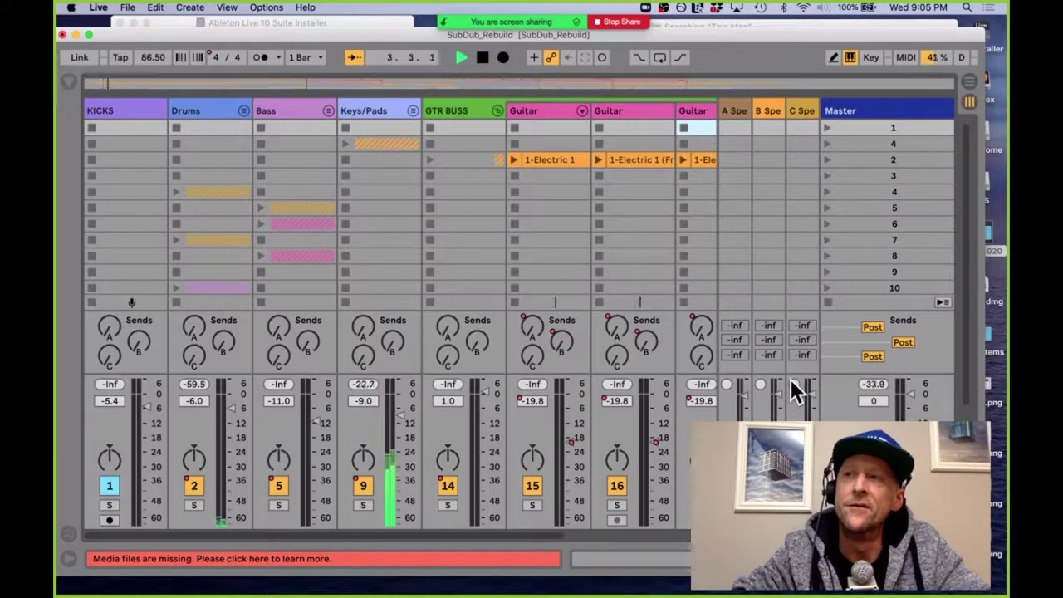
pyautogui.press('Tab')
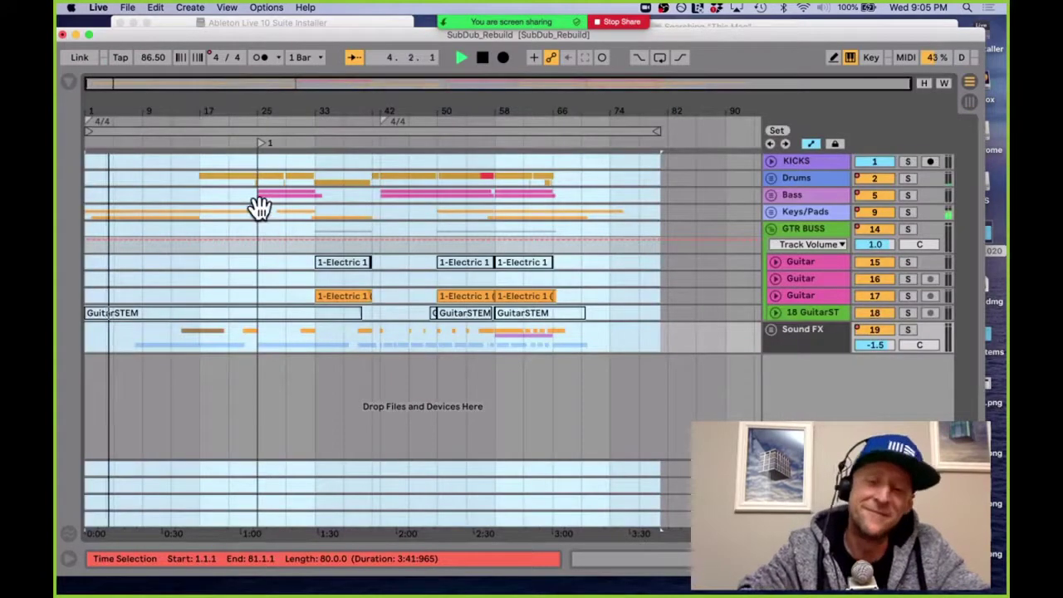
# Step: Show the browser in a narrower width and place LayeredLazerBlasts2bar2.aif on a new audio track at bar 16
pyautogui.press('super+alt+l')
pyautogui.press('super+alt+l')
pyautogui.press('super+alt+b')
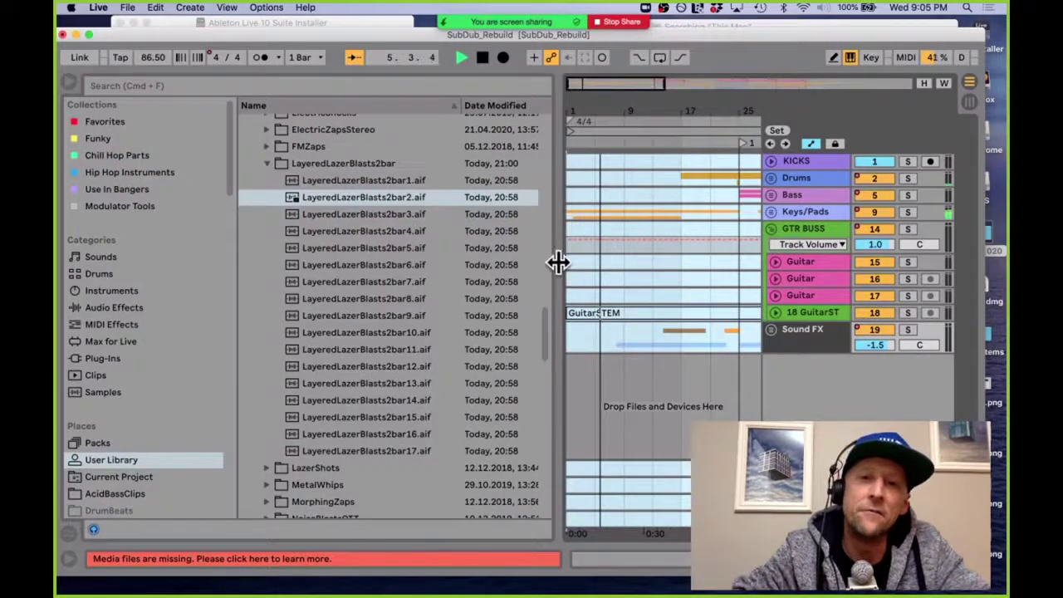
pyautogui.moveTo(551, 260); pyautogui.dragTo(420, 268)
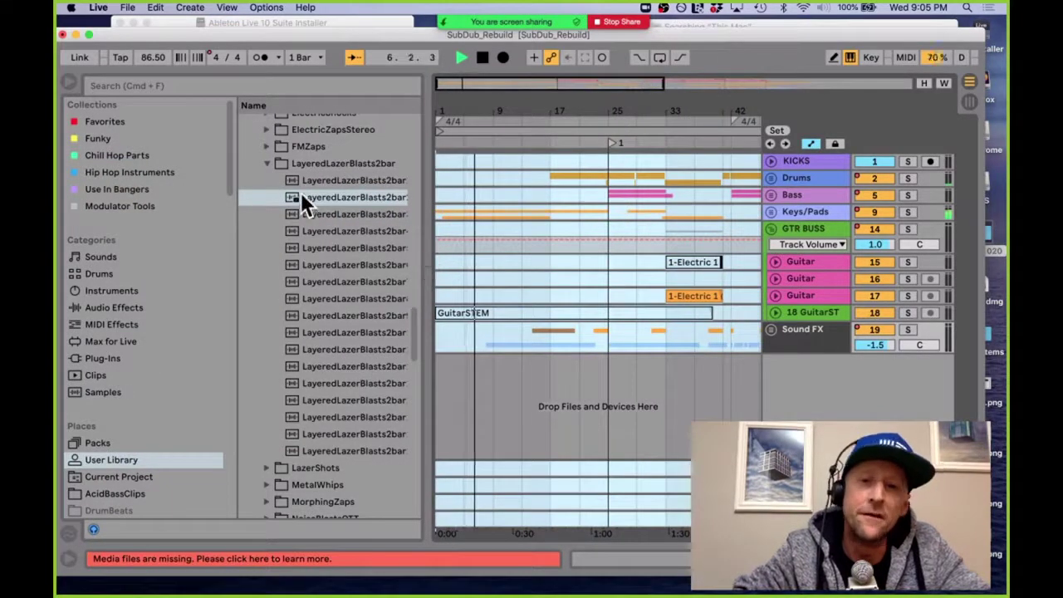
pyautogui.moveTo(301, 192); pyautogui.dragTo(548, 361)
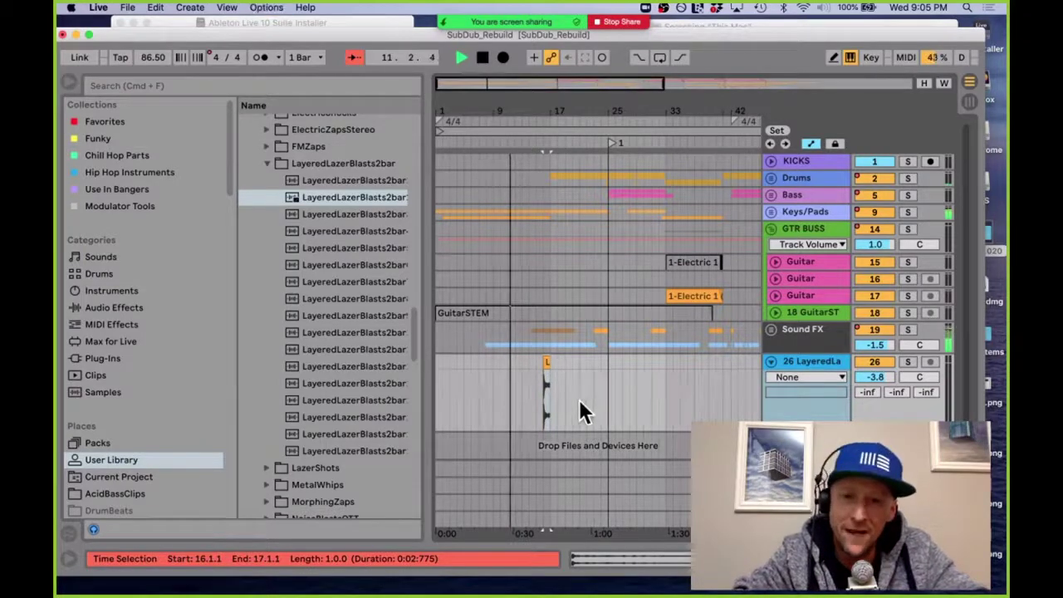
pyautogui.scroll(5, 566, 398)
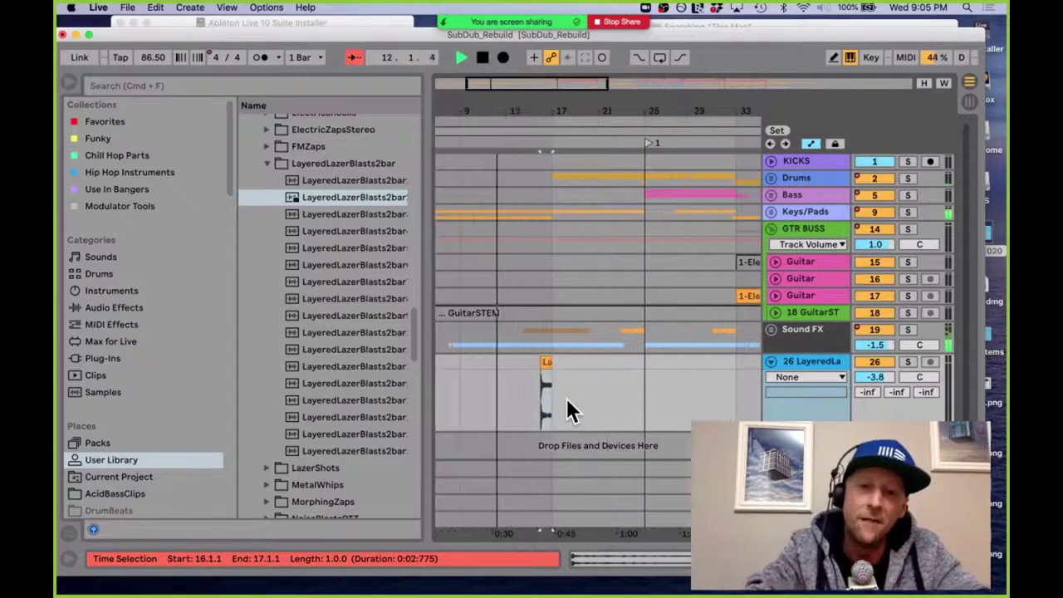
pyautogui.scroll(3, 566, 397)
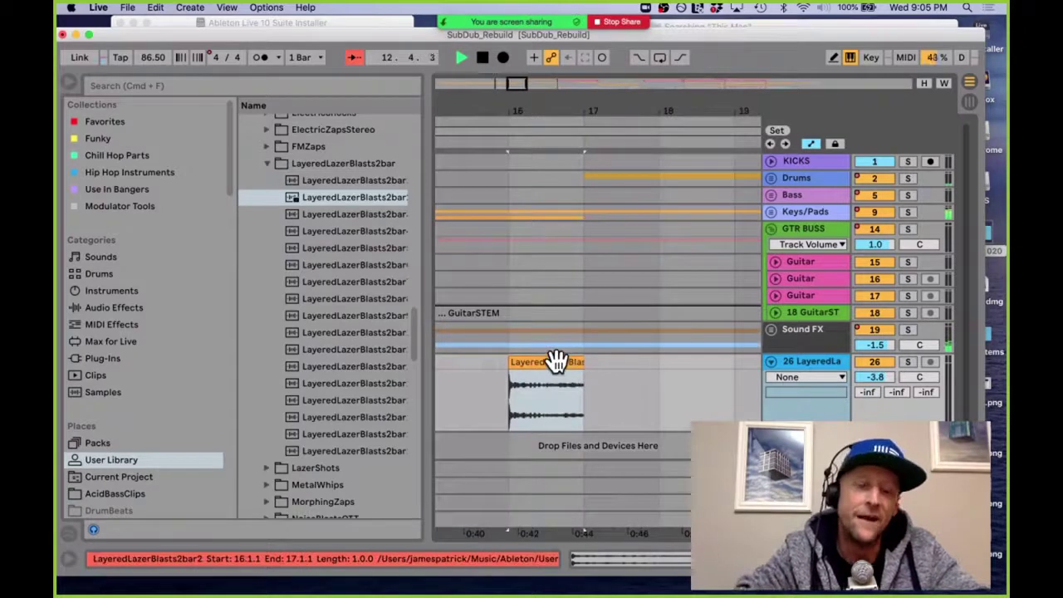
pyautogui.click(555, 361)
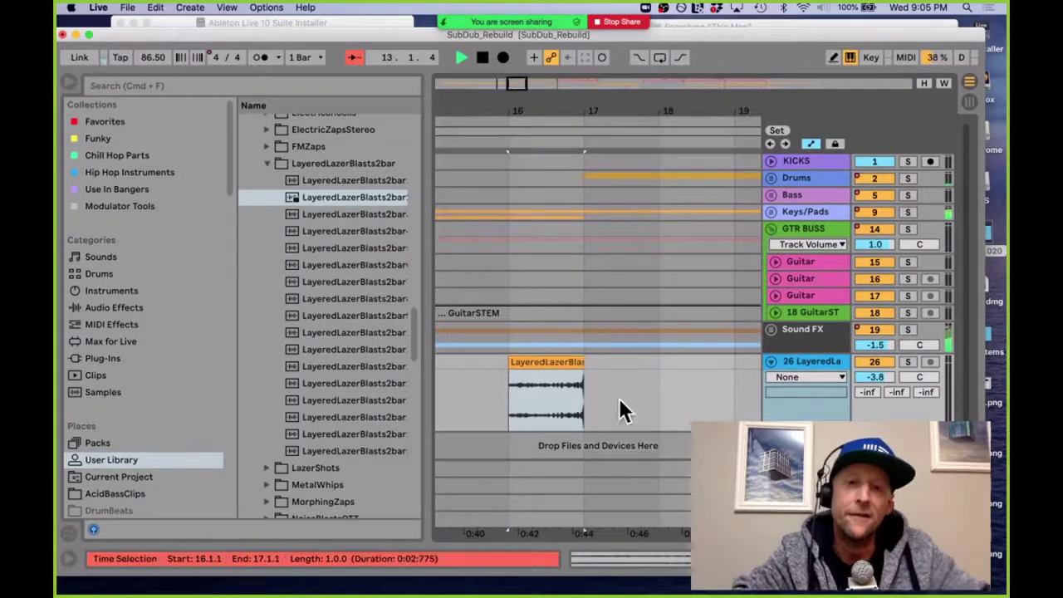
# Step: Stop playback, hide the browser and give the LayeredLazerBlasts2bar2 clip at bar 16 a long fade-in
pyautogui.click(510, 372)
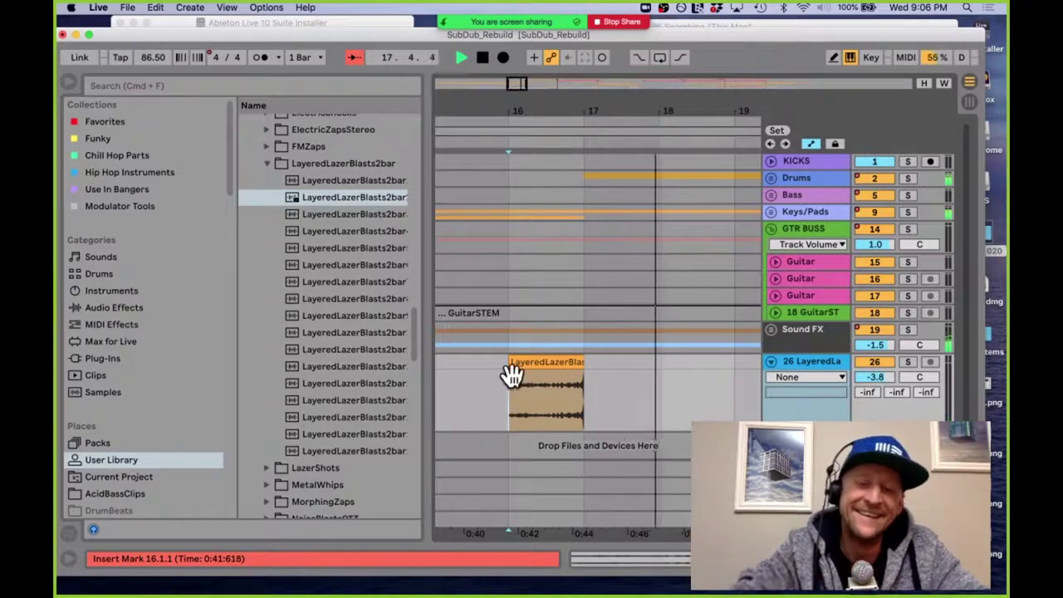
pyautogui.press('super+alt+b')
pyautogui.press('space')
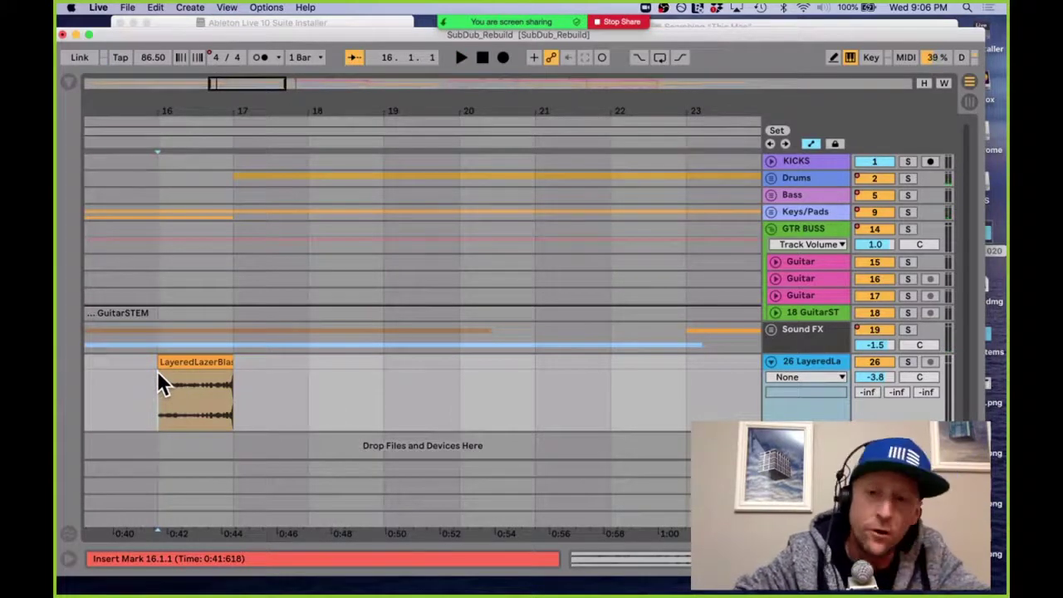
pyautogui.click(158, 374)
pyautogui.press('a')
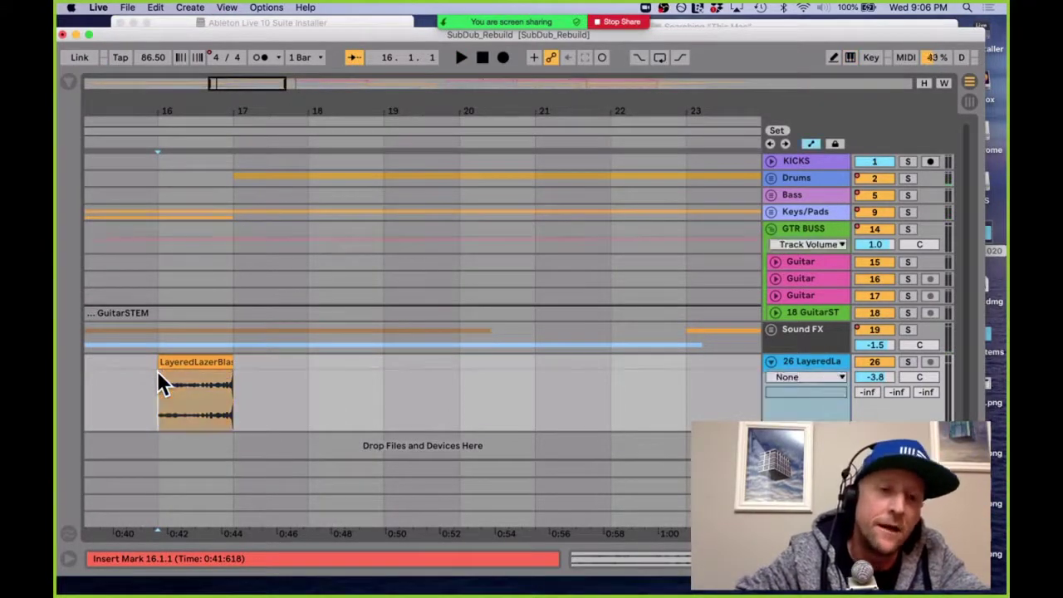
pyautogui.press('a')
pyautogui.moveTo(159, 372); pyautogui.dragTo(201, 374)
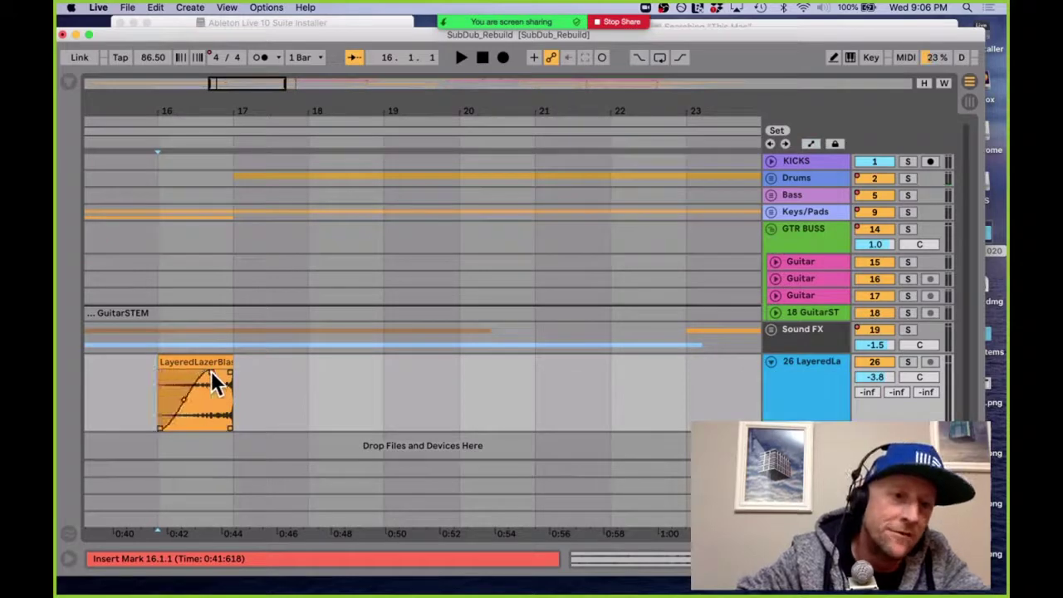
# Step: Audition the faded clip, setting its track volume to -0.9 dB, send A to -21.0 dB and the Spectral Delay send to -inf
pyautogui.press('space')
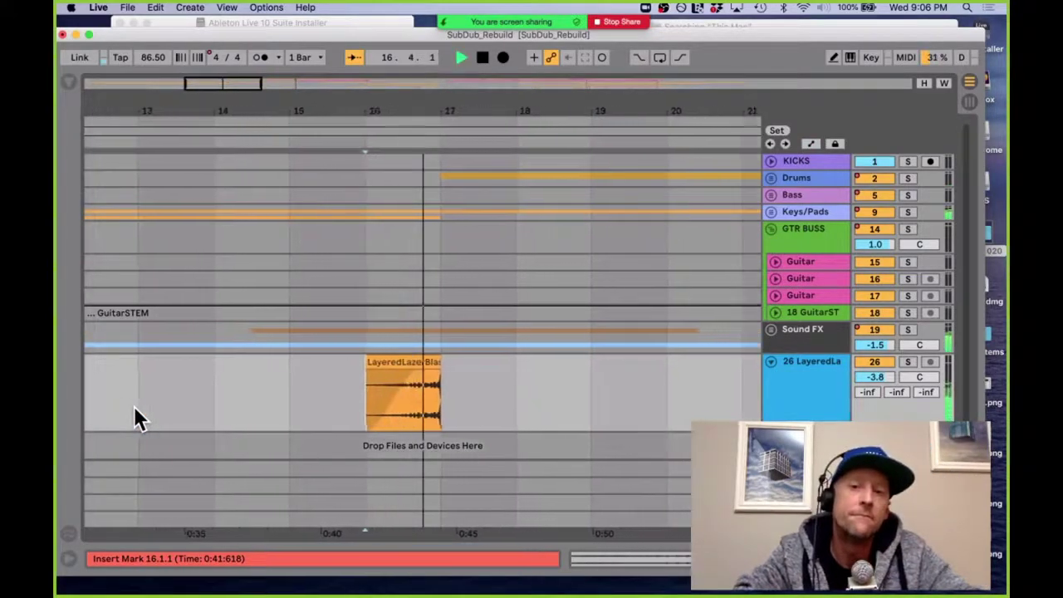
pyautogui.press('space')
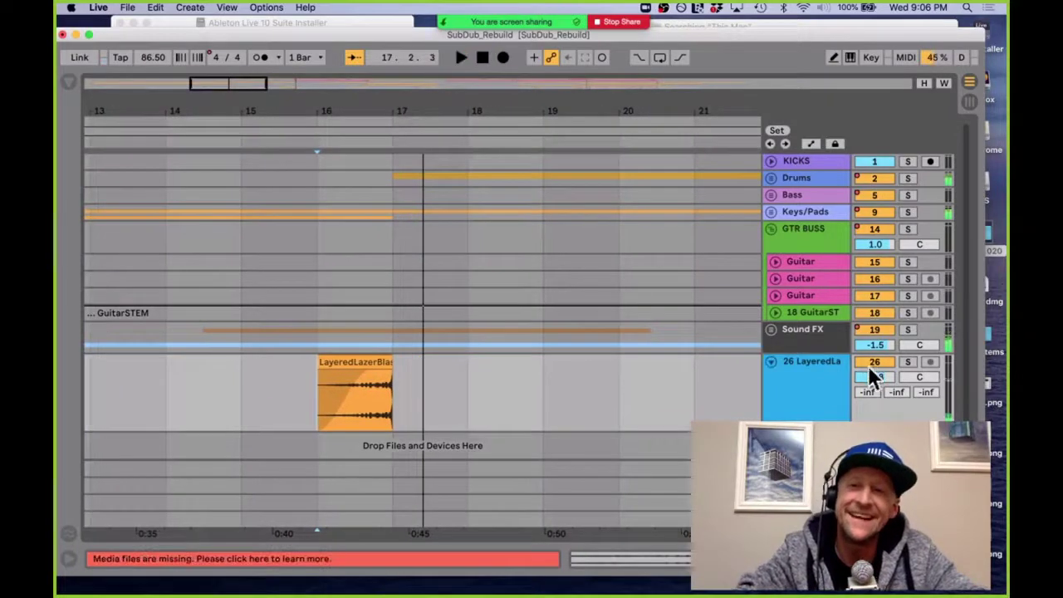
pyautogui.moveTo(874, 376); pyautogui.dragTo(899, 397)
pyautogui.press('space')
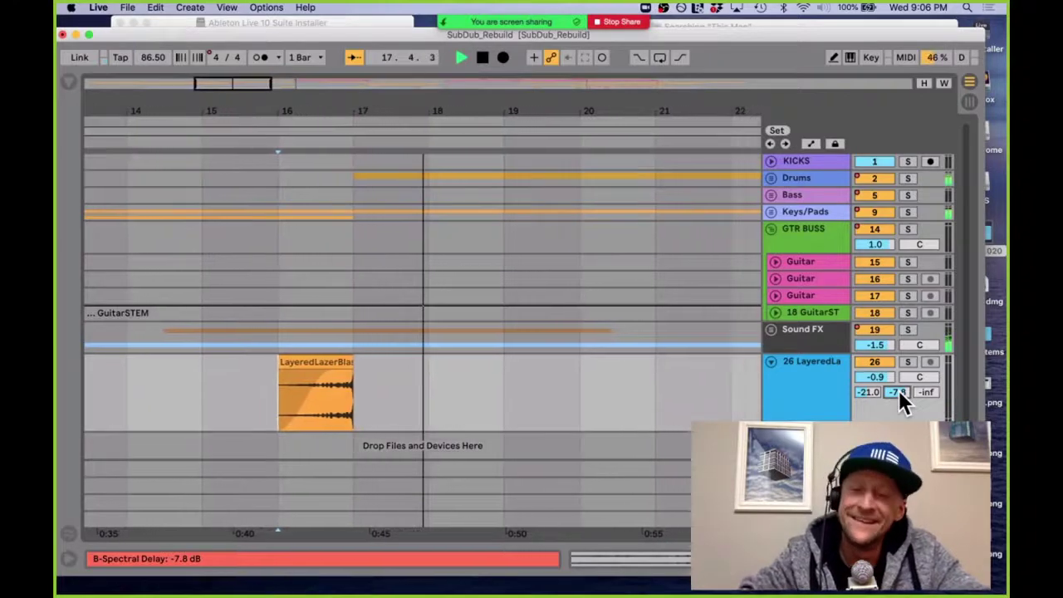
pyautogui.moveTo(898, 397); pyautogui.dragTo(899, 431)
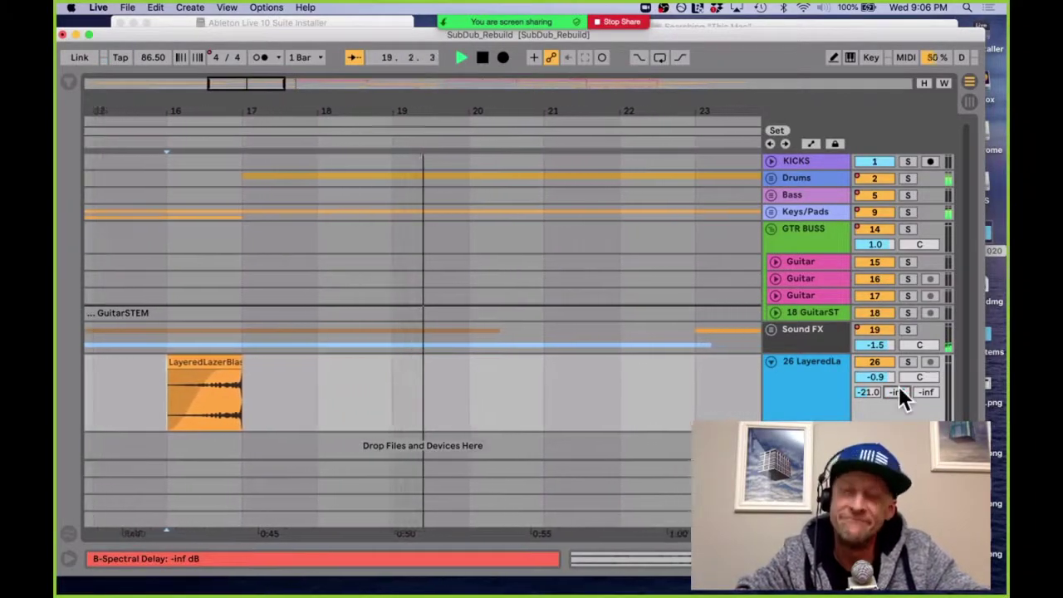
# Step: Place LayeredLazerBlasts2bar3.aif on the sample track at bar 23 and duplicate the clip to bar 24
pyautogui.press('super+alt+b')
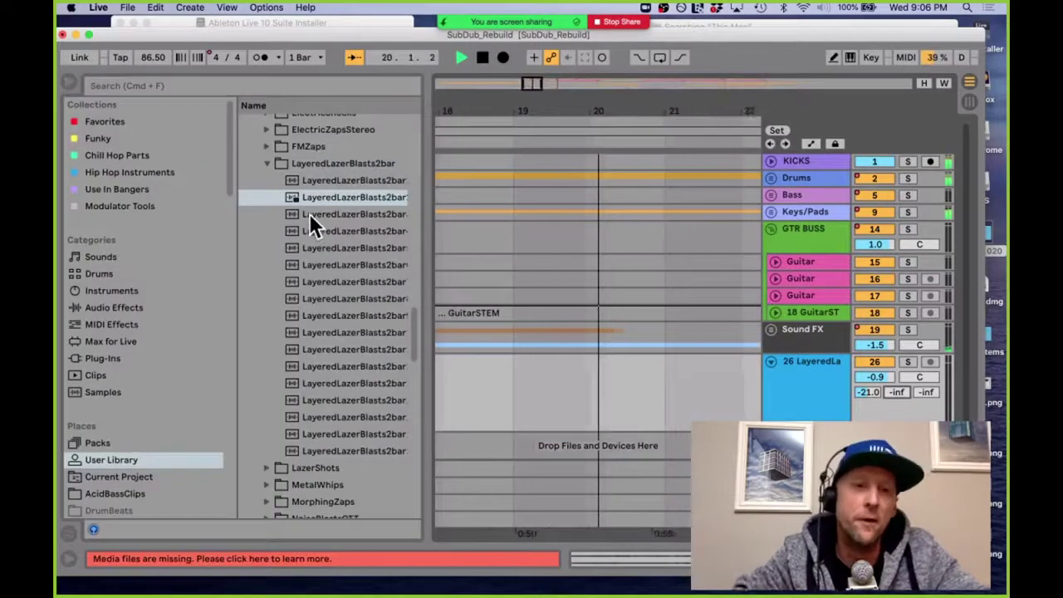
pyautogui.moveTo(309, 213); pyautogui.dragTo(712, 374)
pyautogui.press('-')
pyautogui.press('-')
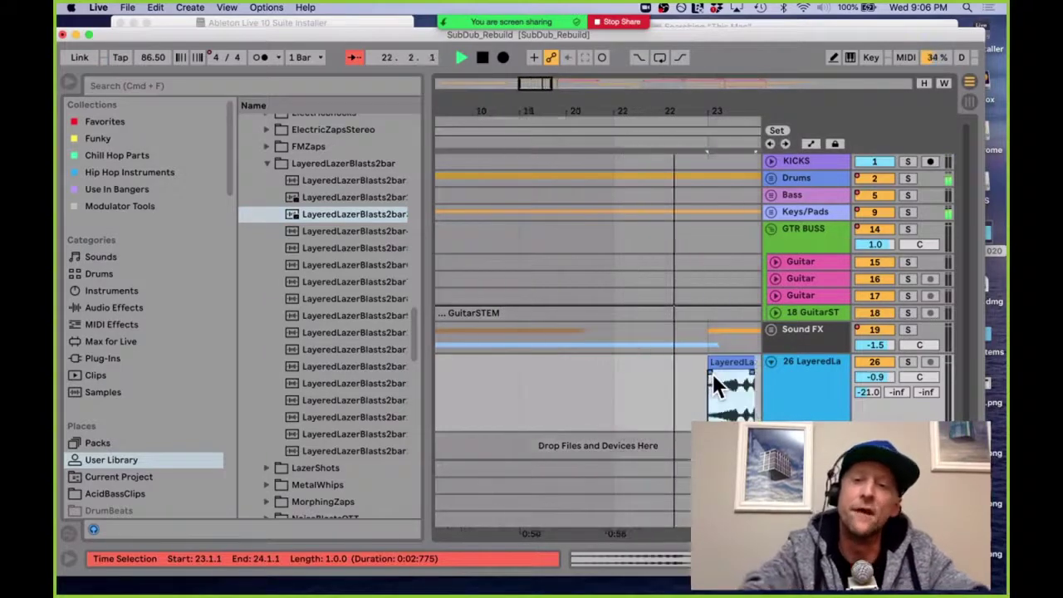
pyautogui.press('super+alt+b')
pyautogui.click(370, 362)
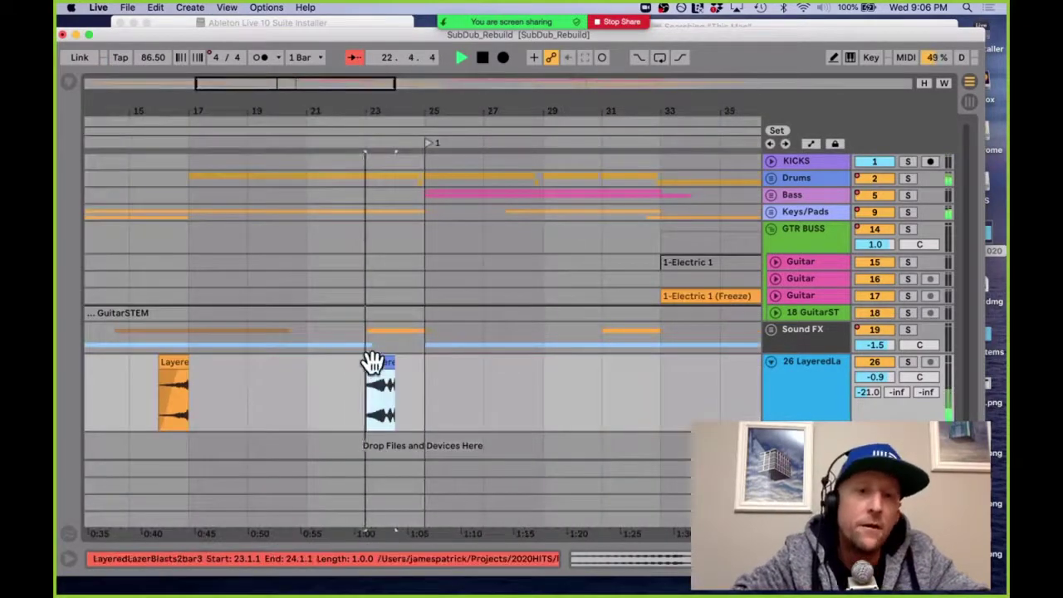
pyautogui.press('super+d')
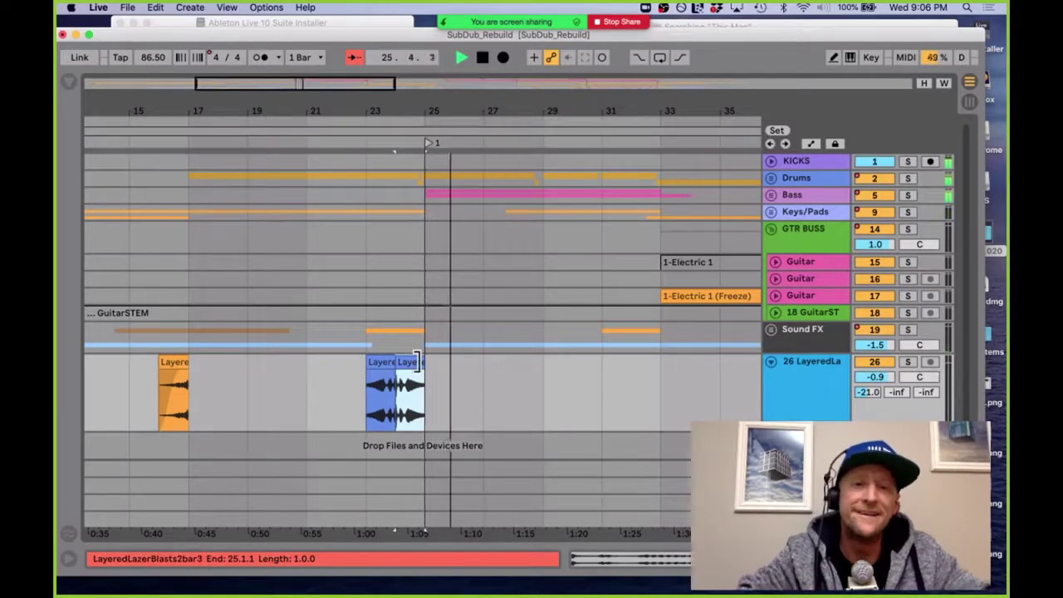
pyautogui.scroll(5, 415, 360)
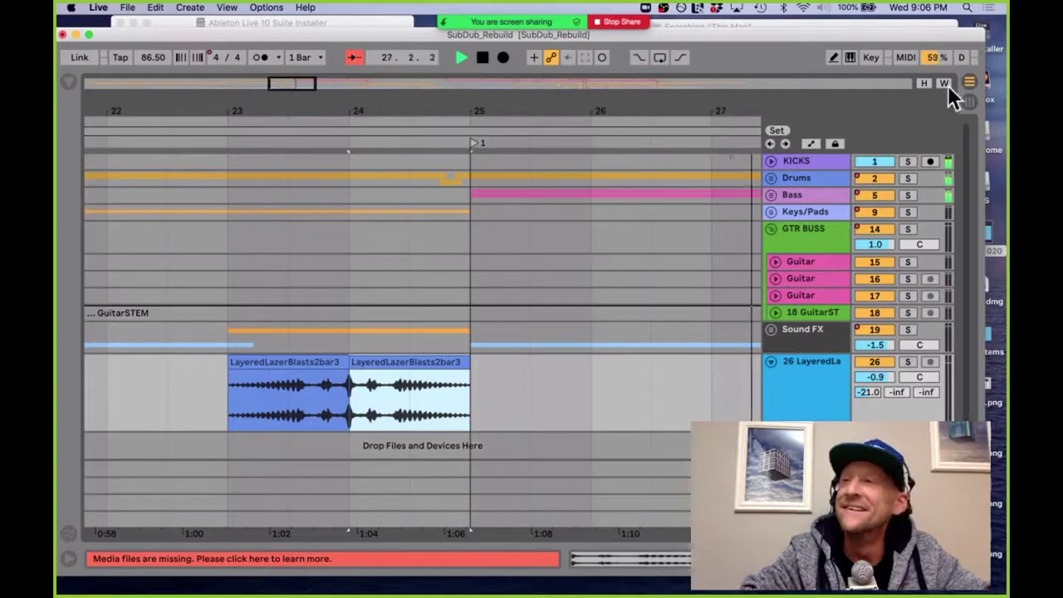
pyautogui.moveTo(563, 23)
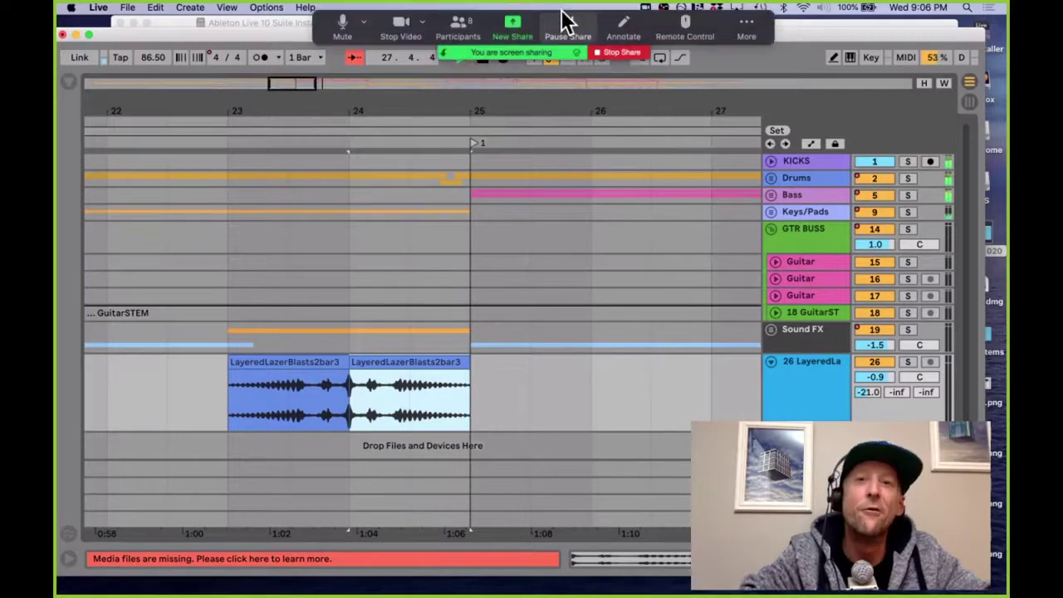
pyautogui.click(534, 475)
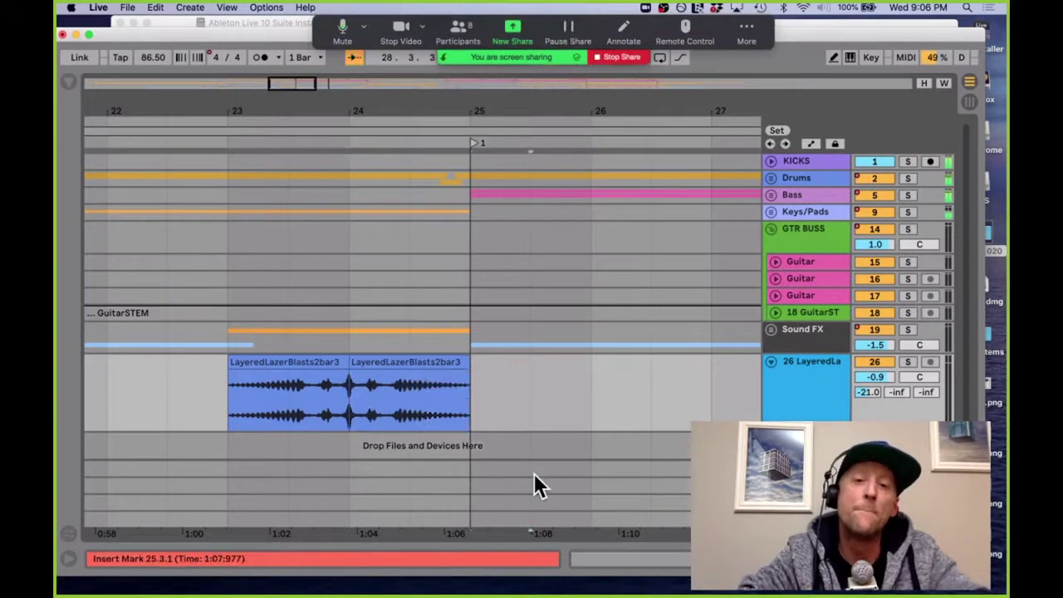
pyautogui.press('Right')
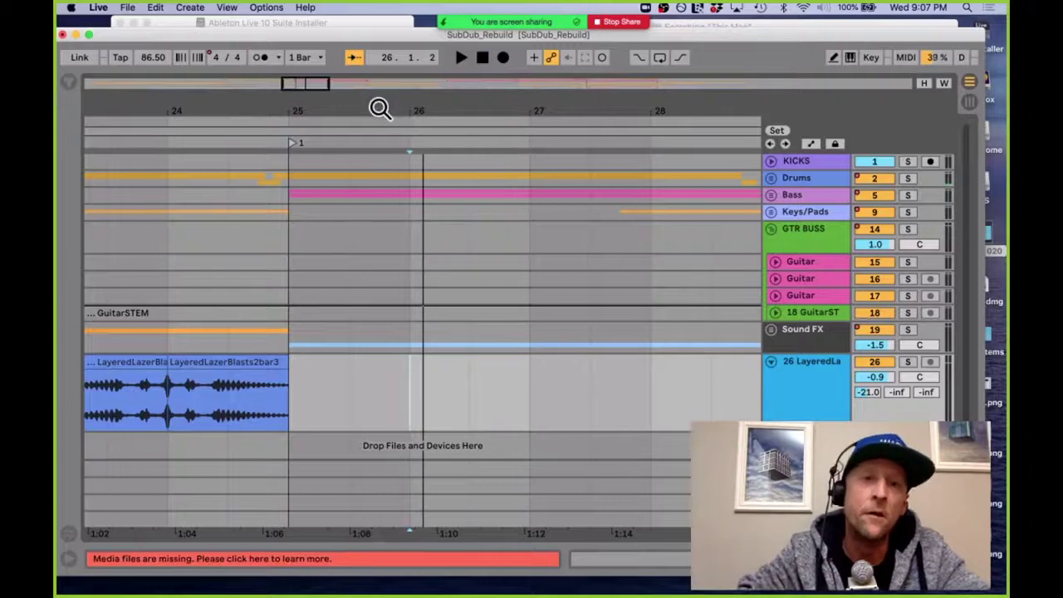
# Step: Select both LayeredLazerBlasts2bar3 clips from bar 23 to 25 and audition them with their track soloed
pyautogui.hscroll(-5, 380, 108)
pyautogui.press('-')
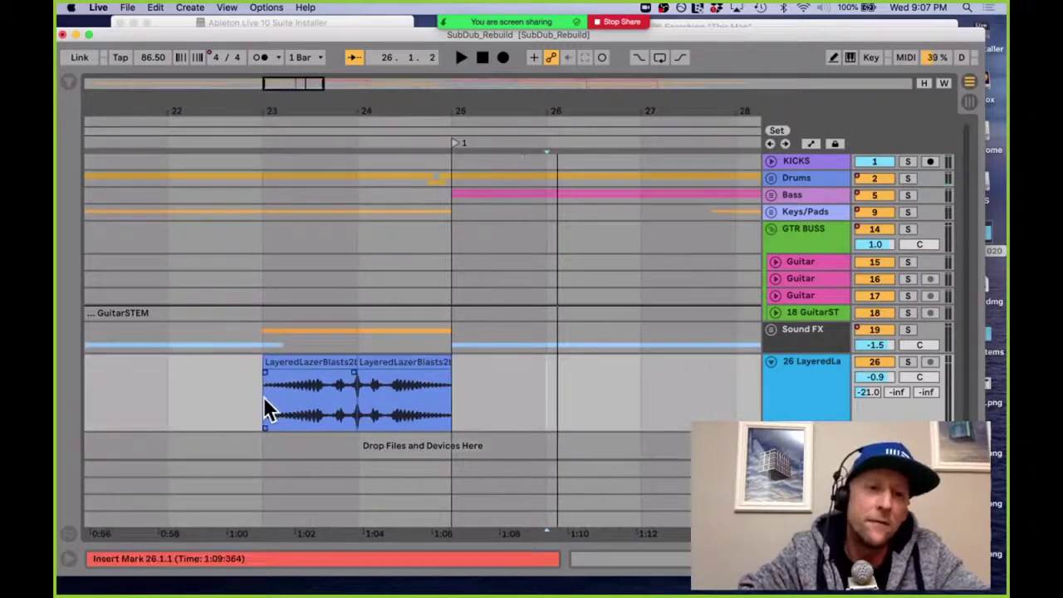
pyautogui.moveTo(264, 396); pyautogui.dragTo(442, 398)
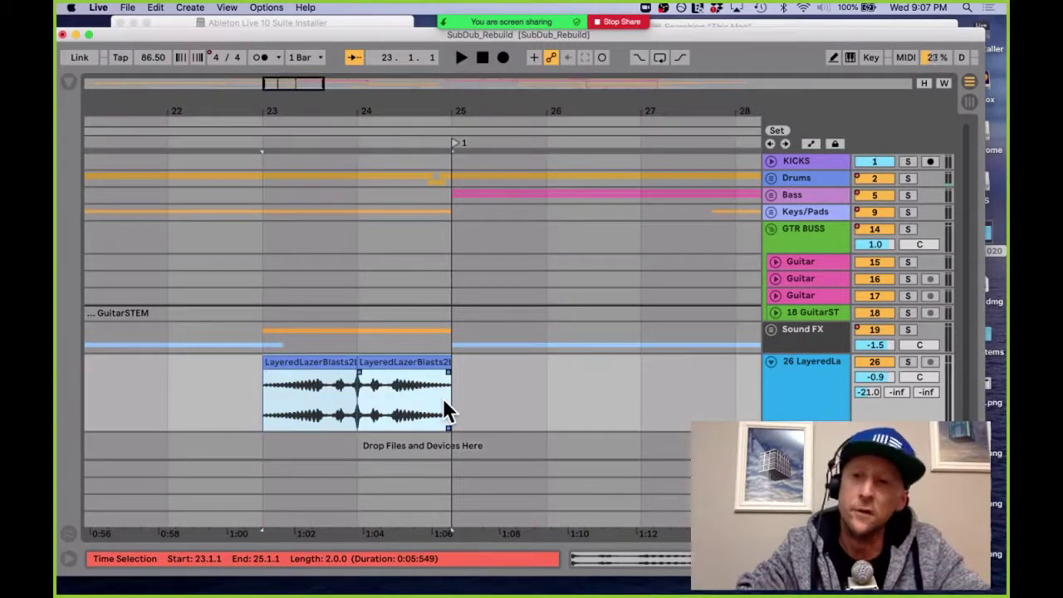
pyautogui.press('space')
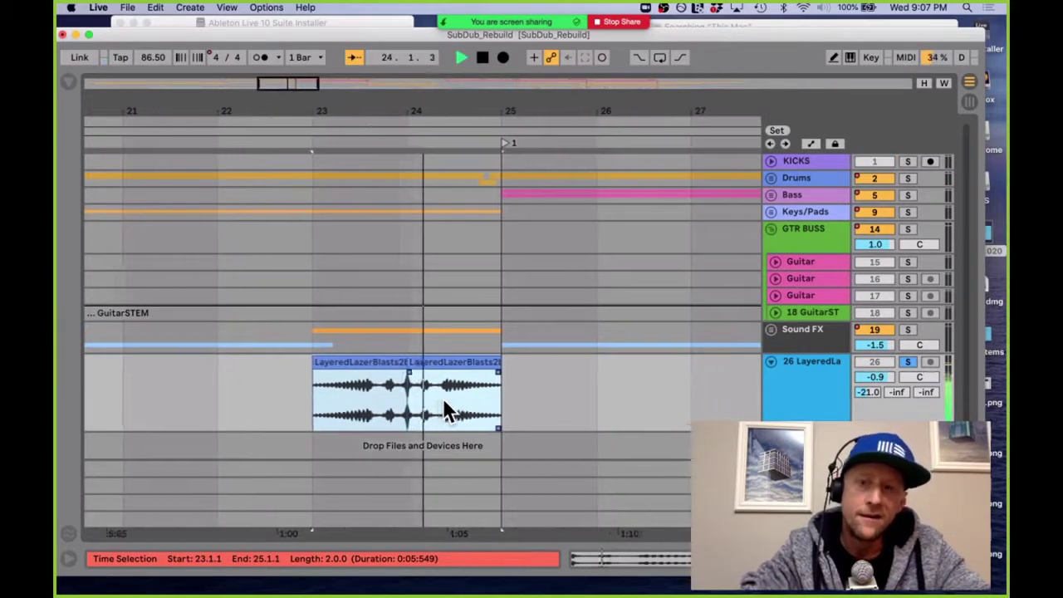
pyautogui.press('space')
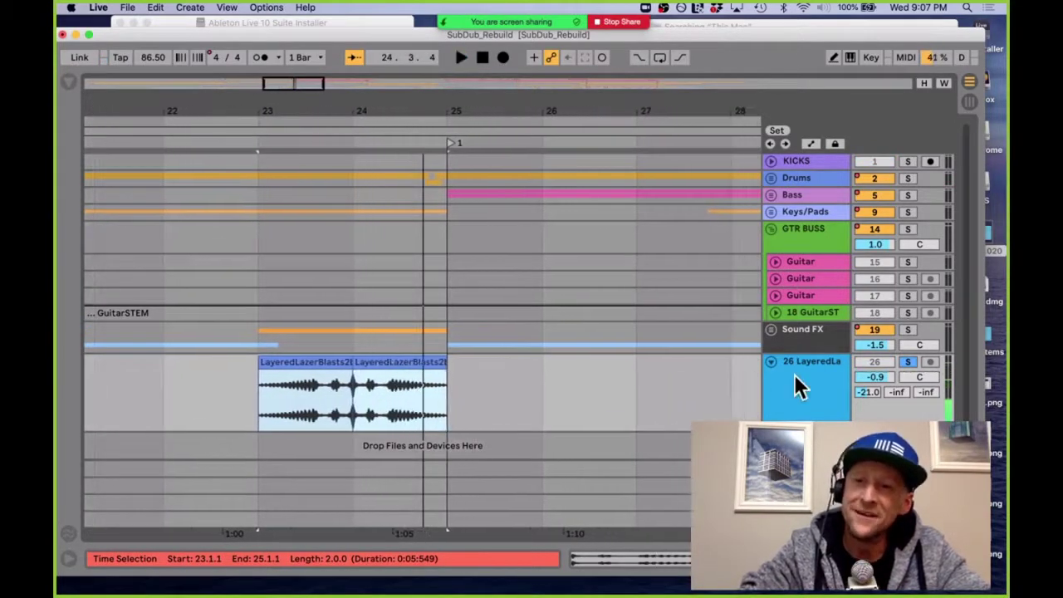
# Step: Set the soloed sample track's volume to 4.5 dB, audition it briefly and select its clip at bar 24
pyautogui.moveTo(875, 376)
pyautogui.mouseDown()
pyautogui.moveTo(875, 348)
pyautogui.moveTo(875, 389)
pyautogui.mouseUp()
pyautogui.press('space')
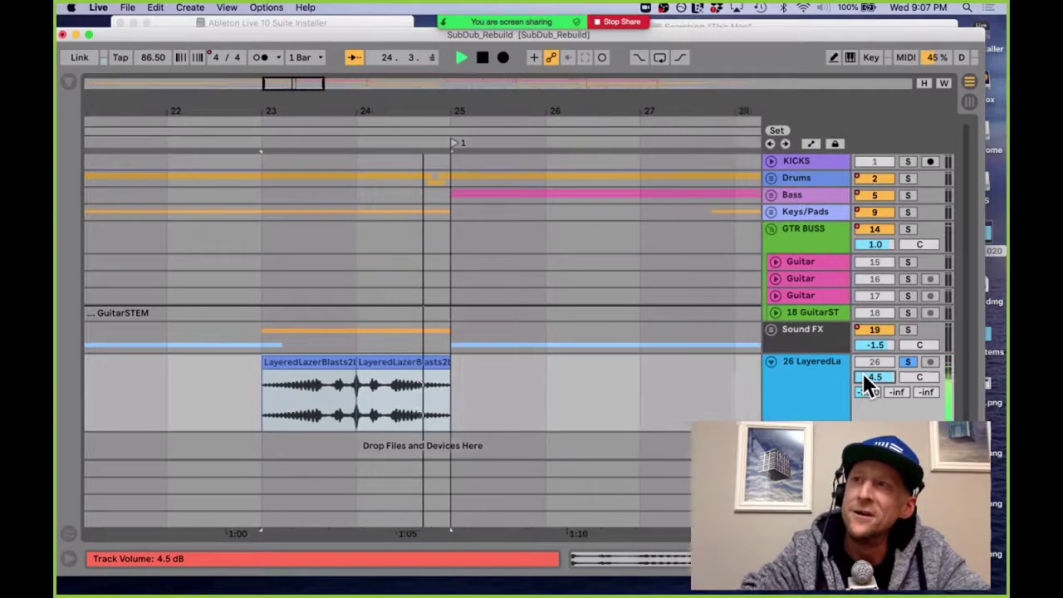
pyautogui.press('space')
pyautogui.click(380, 362)
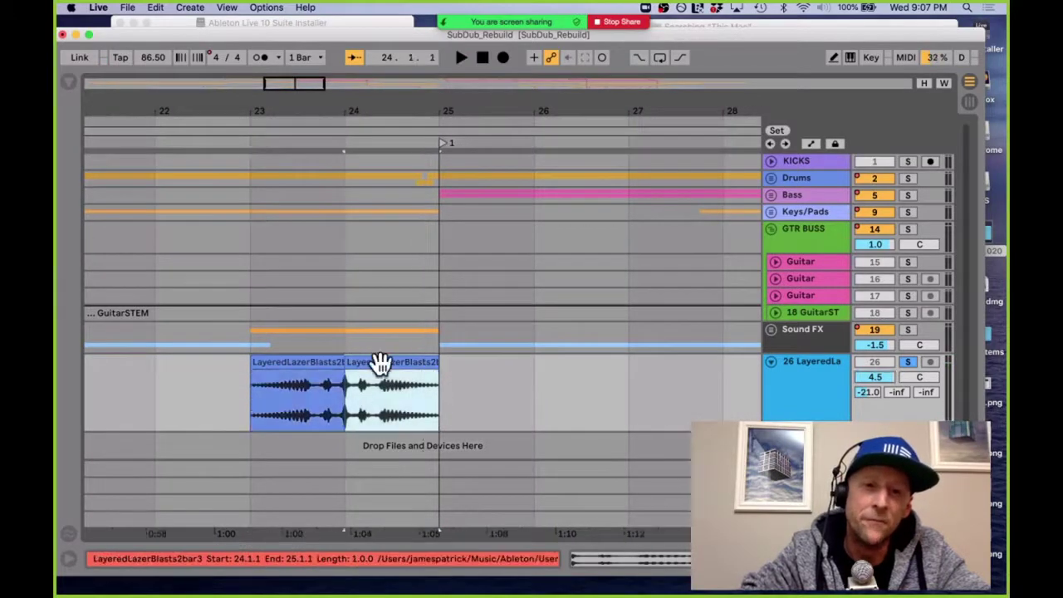
# Step: Select both LayeredLazerBlasts2bar3 clips, move the pair one bar later to span bars 24 to 26, and audition it
pyautogui.keyDown('shift'); pyautogui.click(318, 363); pyautogui.keyUp('shift')
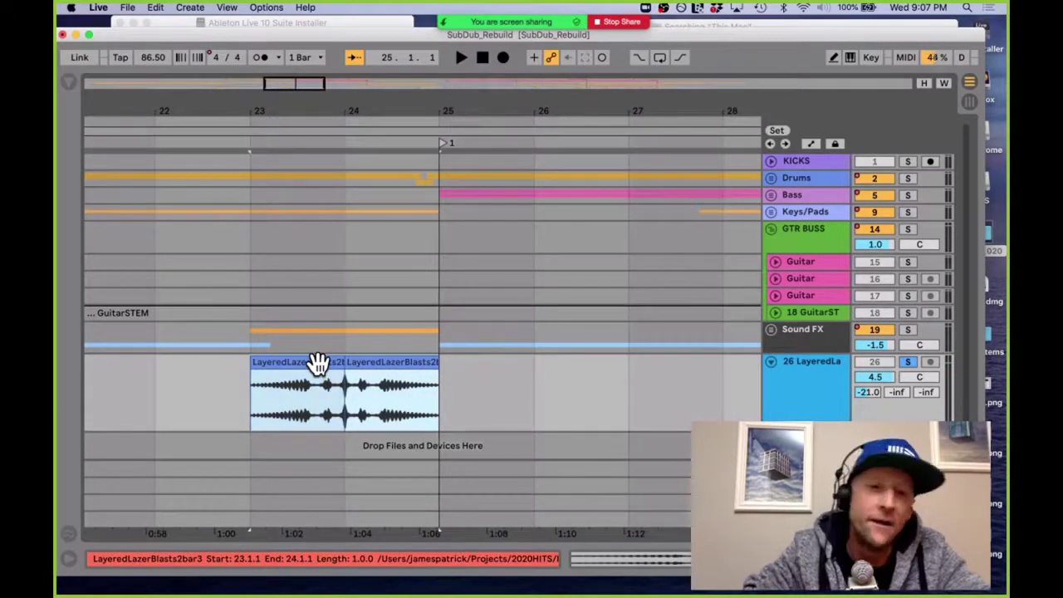
pyautogui.press('Right')
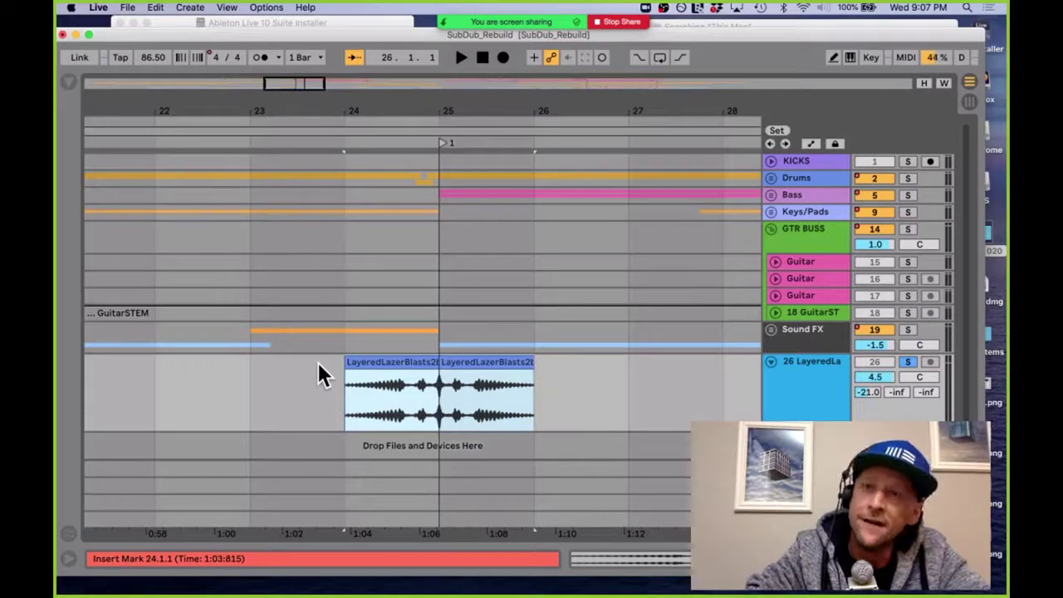
pyautogui.press('space')
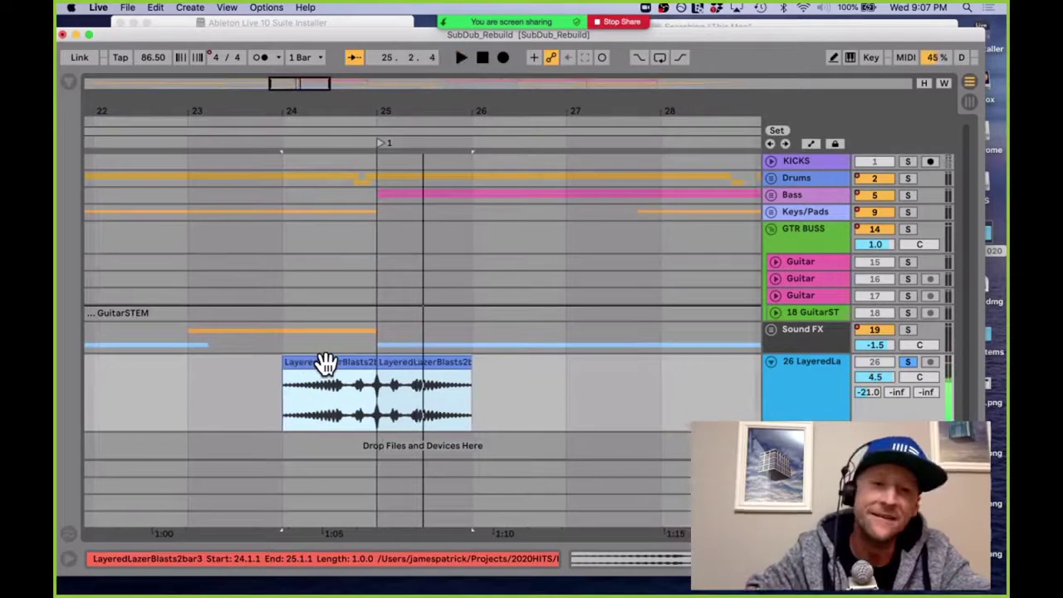
# Step: Try the clip pair half a bar earlier, starting at 23.3.1, audition it with the full mix, and undo the move
pyautogui.press('Left')
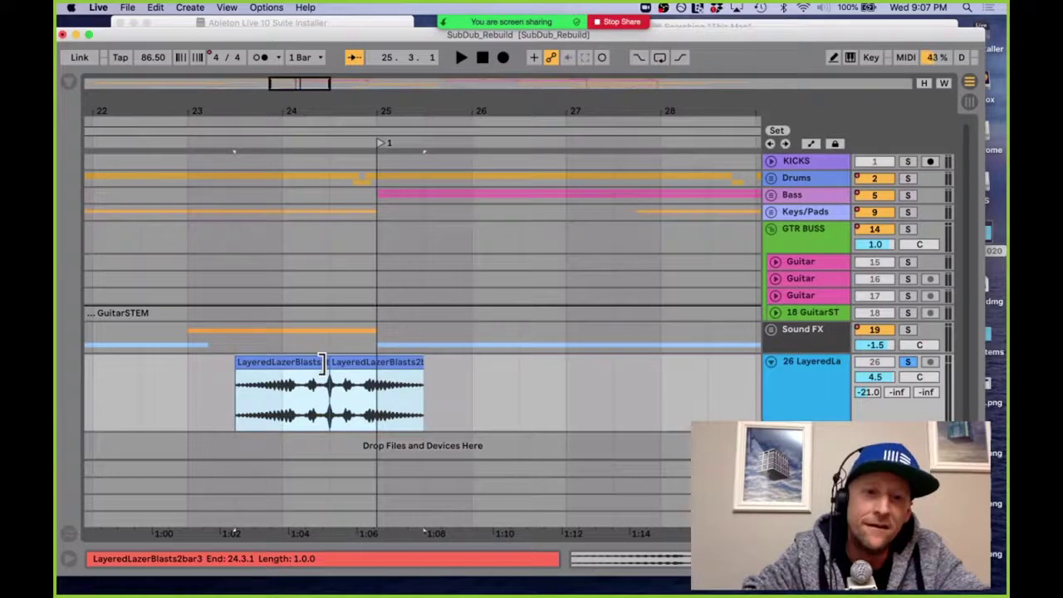
pyautogui.click(238, 396)
pyautogui.click(237, 395)
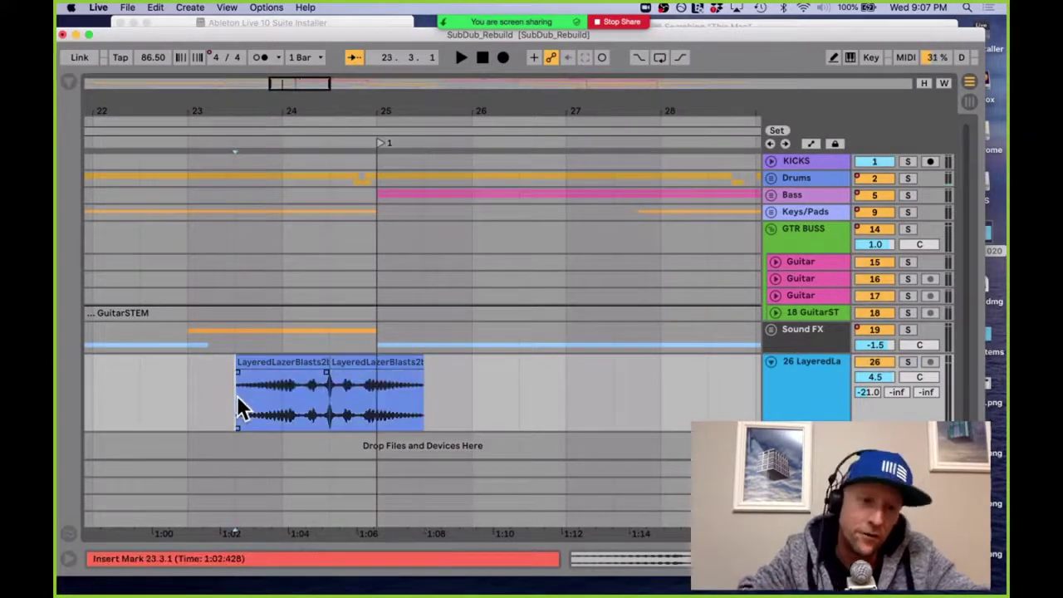
pyautogui.press('space')
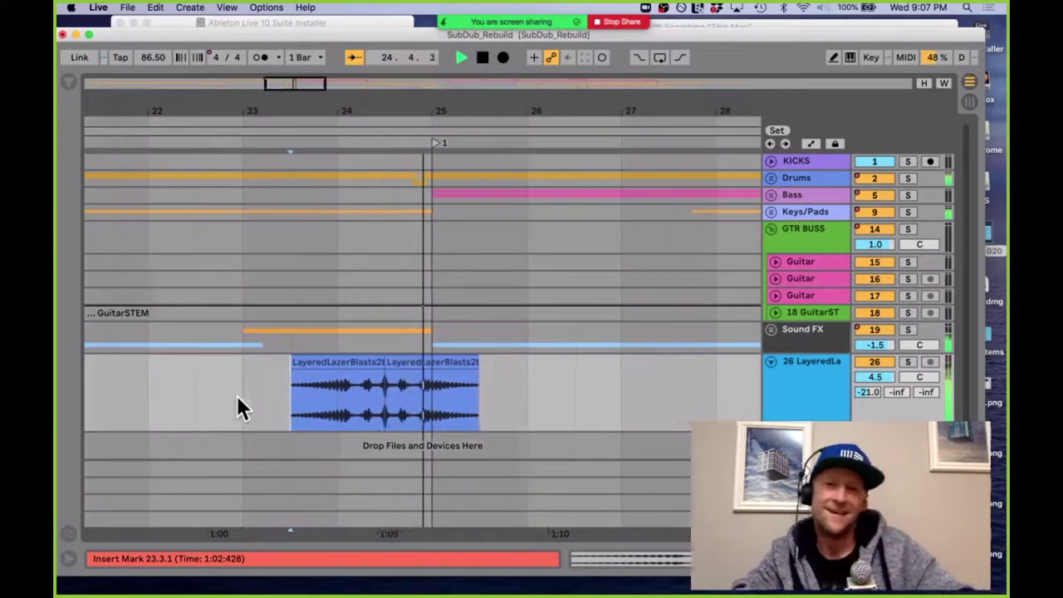
pyautogui.press('space')
pyautogui.click(289, 362)
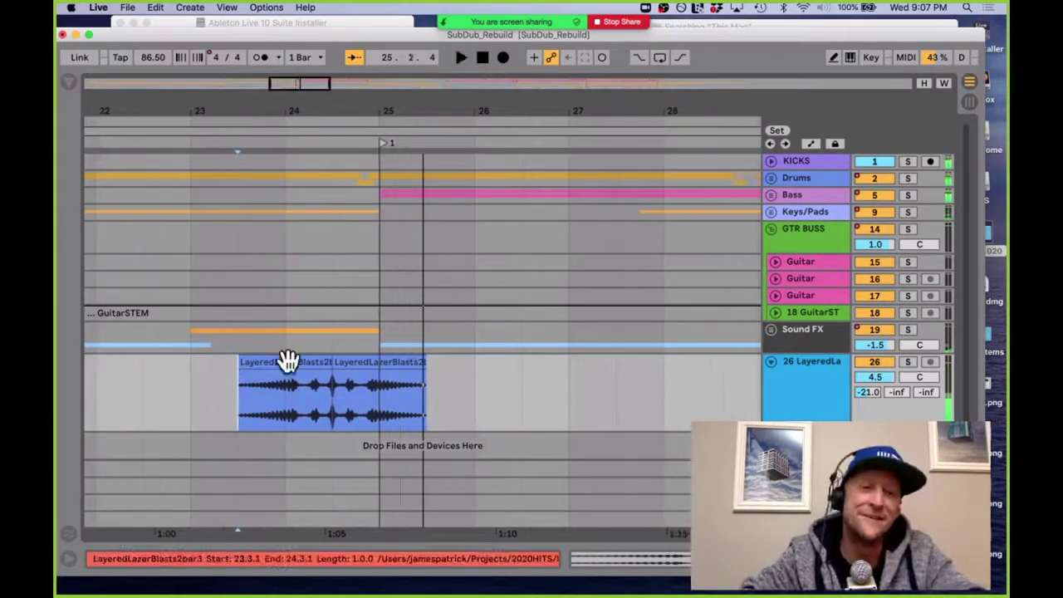
pyautogui.press('super+z')
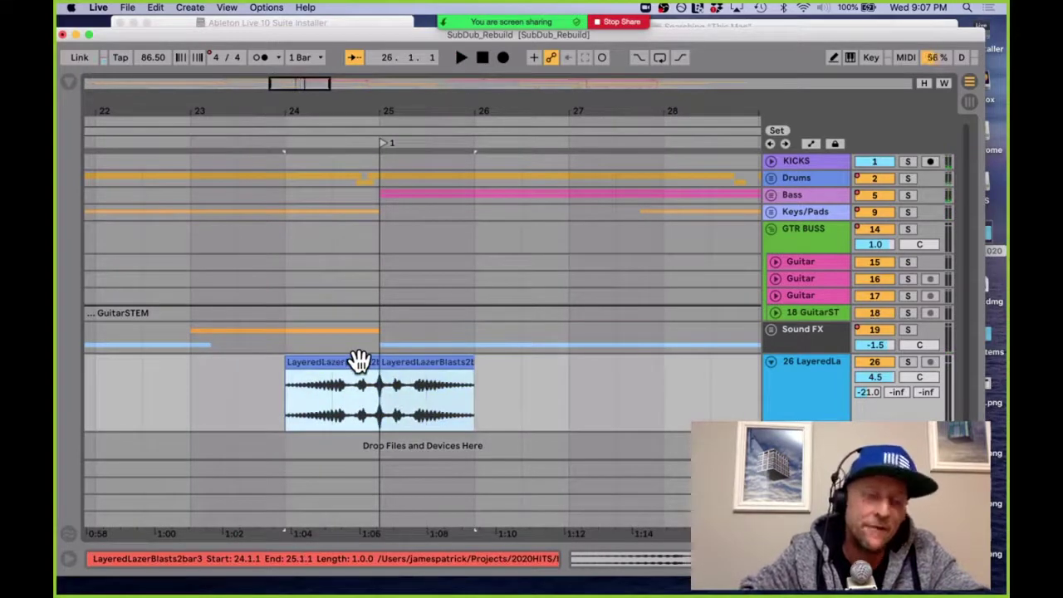
# Step: Nudge both LayeredLazerBlasts2bar3 clips slightly earlier, off the grid, to start at about 23.4.2, and audition them across bar 25
pyautogui.moveTo(359, 361); pyautogui.dragTo(355, 361)
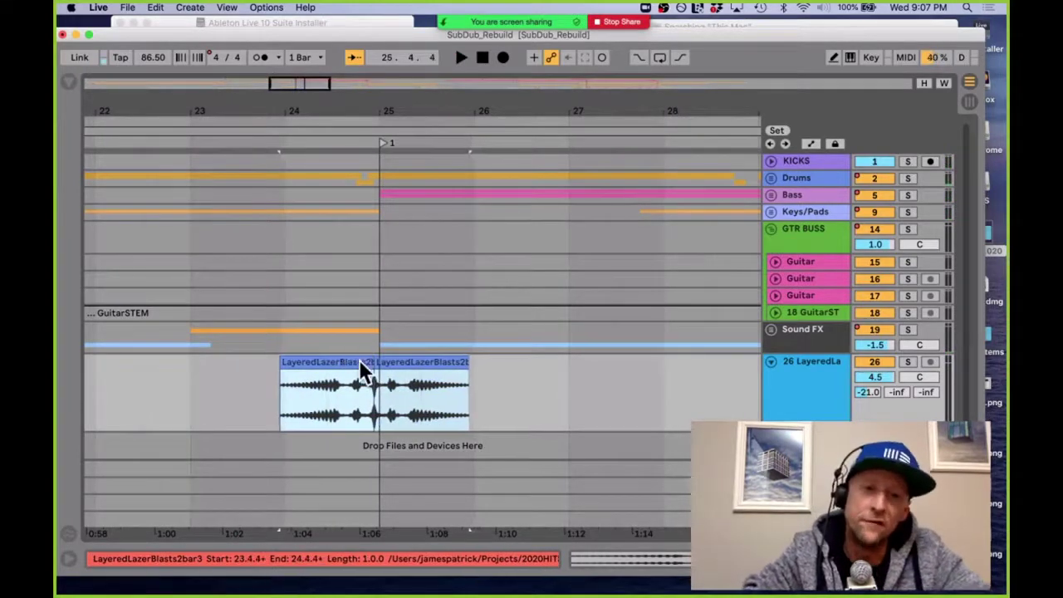
pyautogui.scroll(3, 359, 361)
pyautogui.scroll(3, 359, 362)
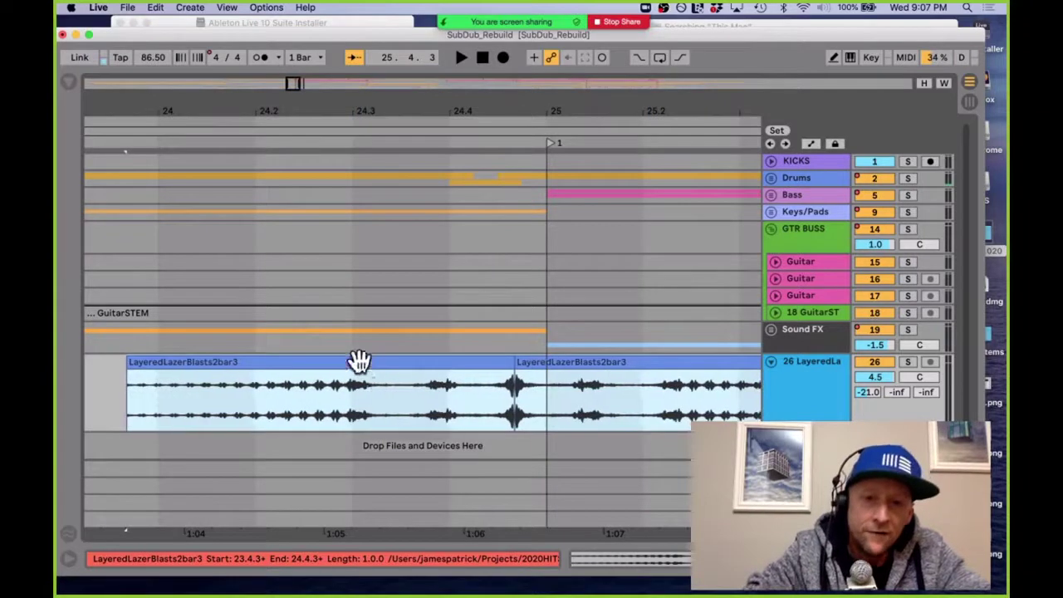
pyautogui.moveTo(359, 363); pyautogui.dragTo(358, 359)
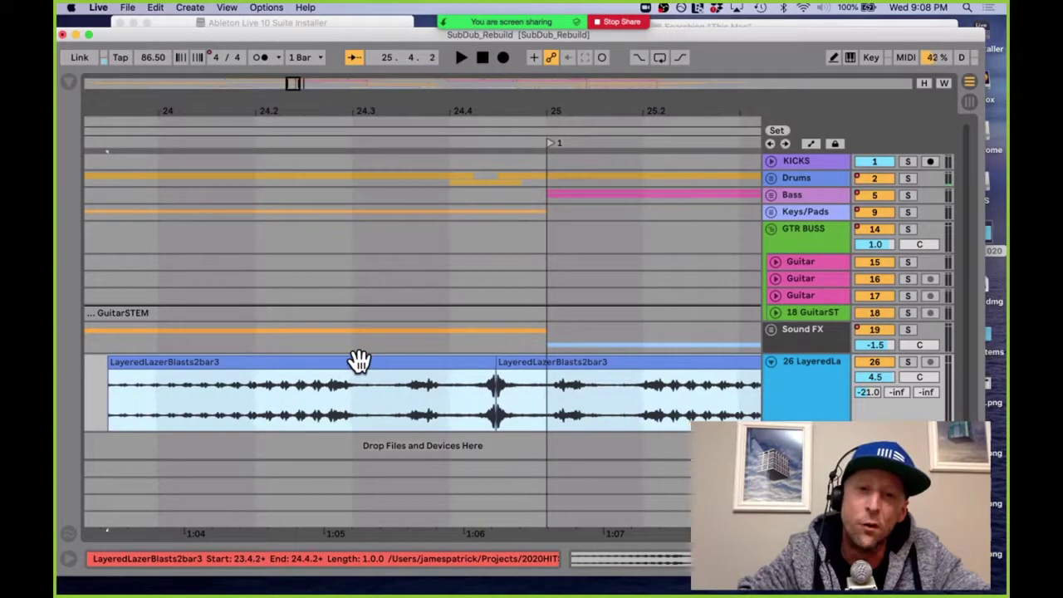
pyautogui.press('space')
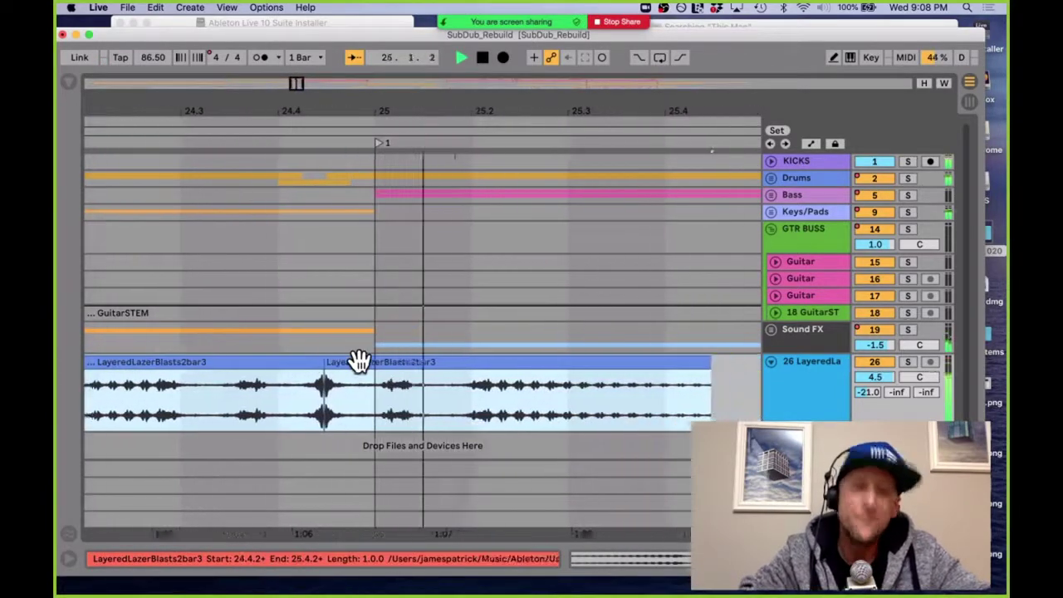
pyautogui.press('space')
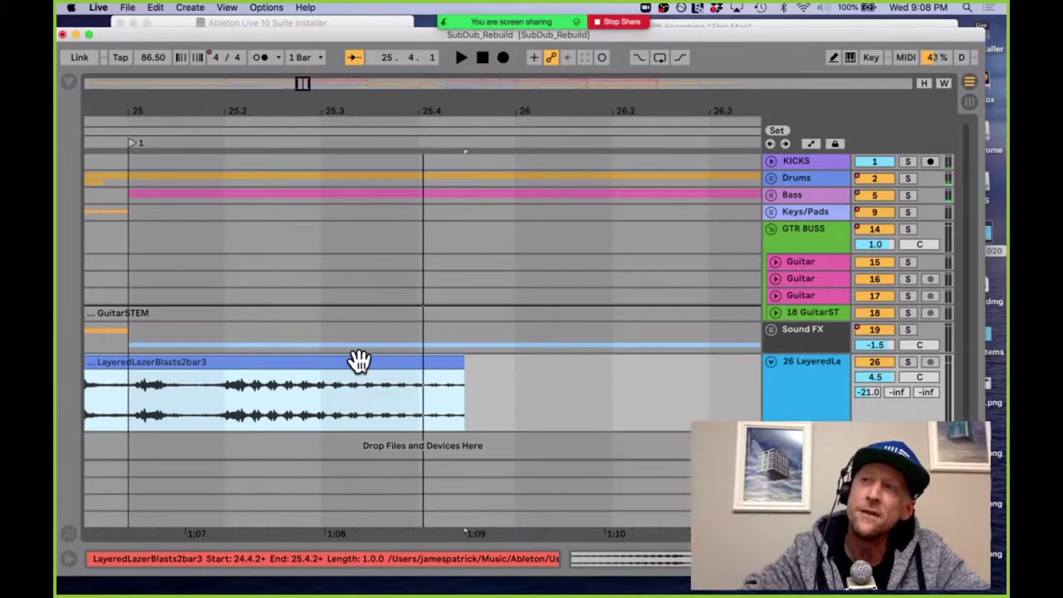
# Step: Add a second Glue Compressor from a browser search for glue to the end of the device chain, and delete it again
pyautogui.click(238, 379)
pyautogui.press('super+d')
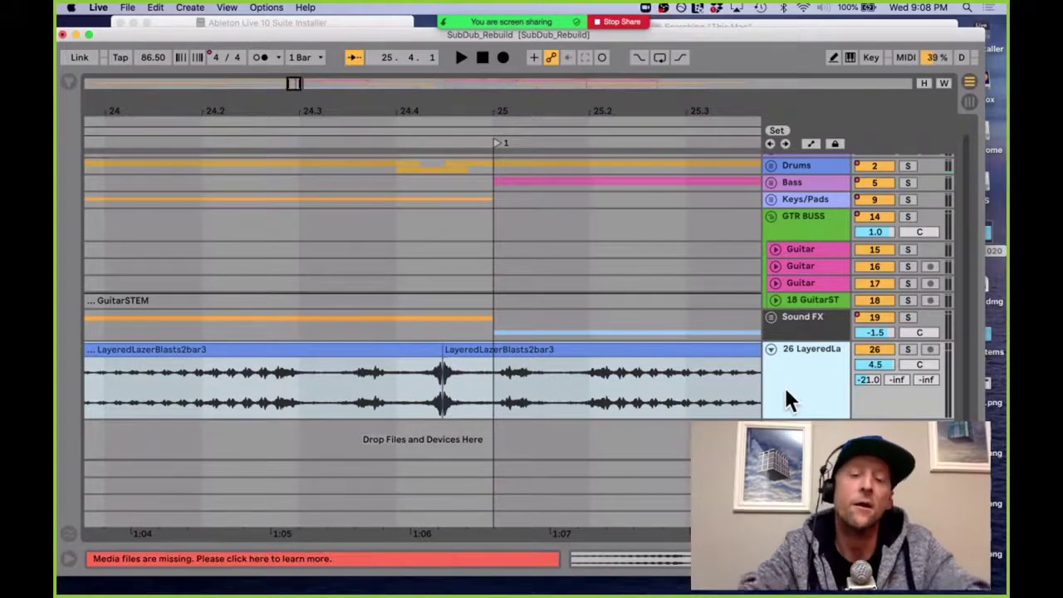
pyautogui.press('super+f')
pyautogui.write('glue')
pyautogui.press('Down')
pyautogui.press('Return')
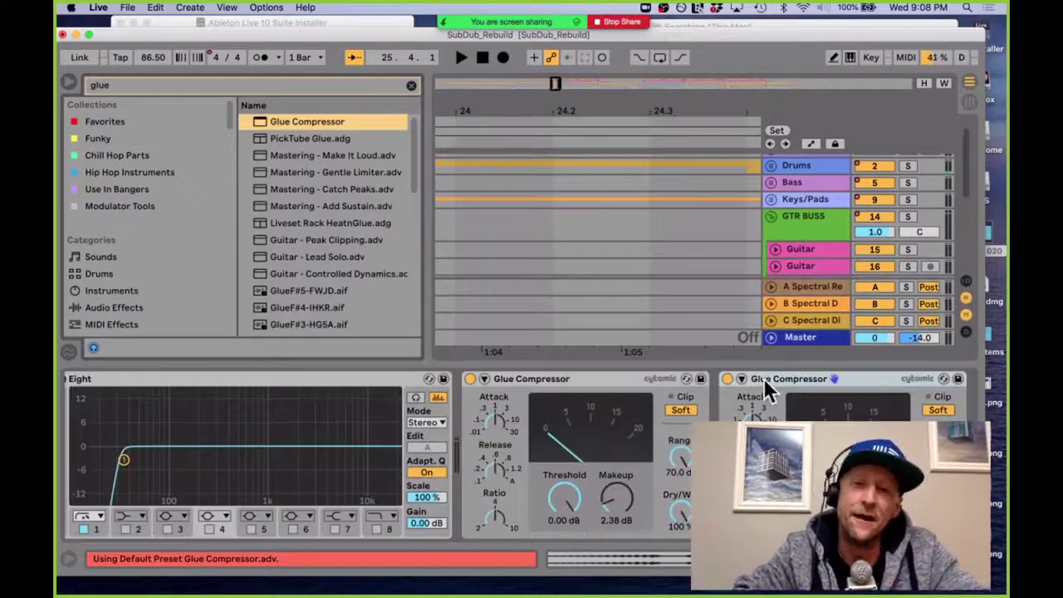
pyautogui.click(763, 377)
pyautogui.press('Delete')
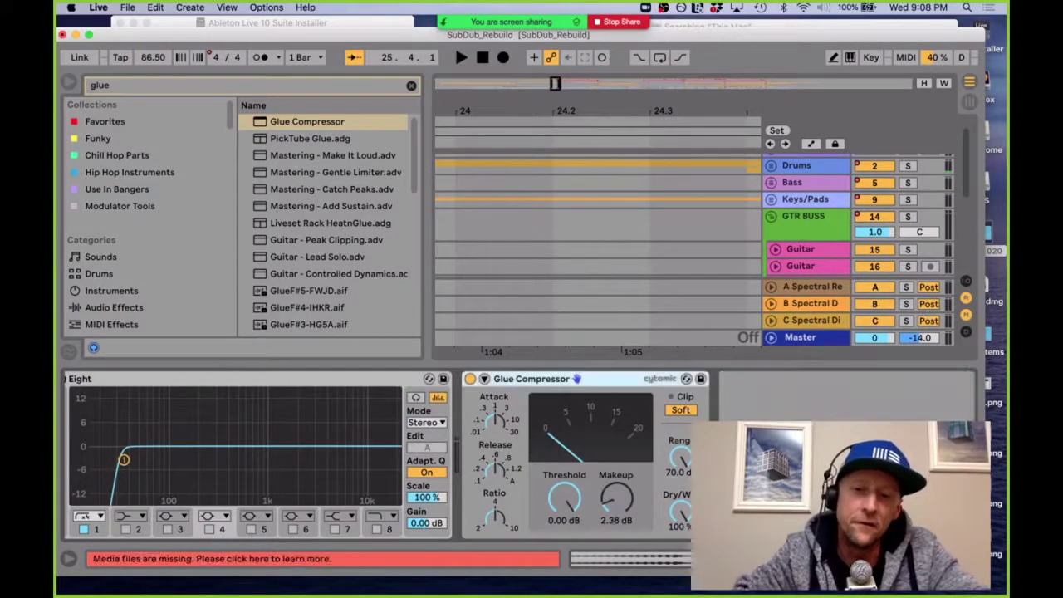
# Step: Set the existing Glue Compressor's Makeup to about 4.4 dB, play the arrangement, and hide the browser and device views
pyautogui.moveTo(616, 499)
pyautogui.mouseDown()
pyautogui.moveTo(616, 461)
pyautogui.moveTo(612, 505)
pyautogui.mouseUp()
pyautogui.press('space')
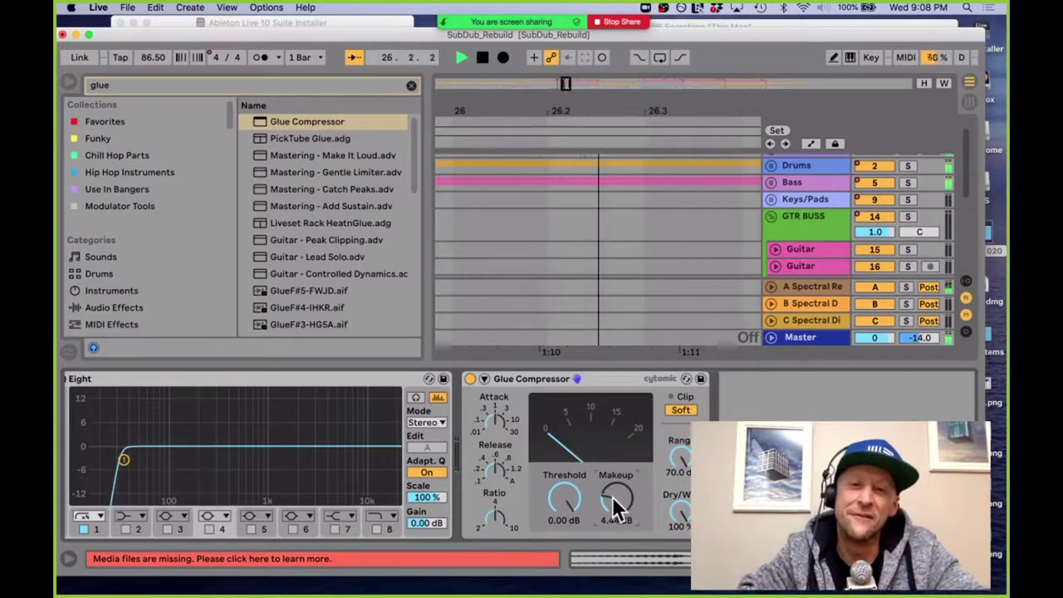
pyautogui.press('super+alt+b')
pyautogui.press('super+alt+l')
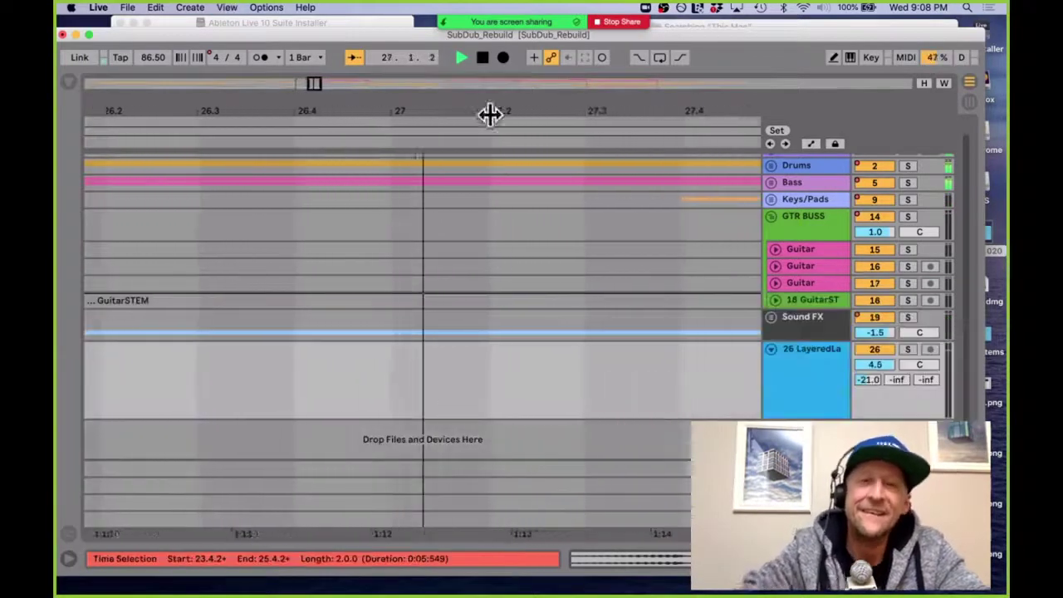
# Step: Show the browser again and clear the glue search to return to the LayeredLazerBlasts2bar folder in the User Library
pyautogui.moveTo(469, 109); pyautogui.dragTo(278, 107)
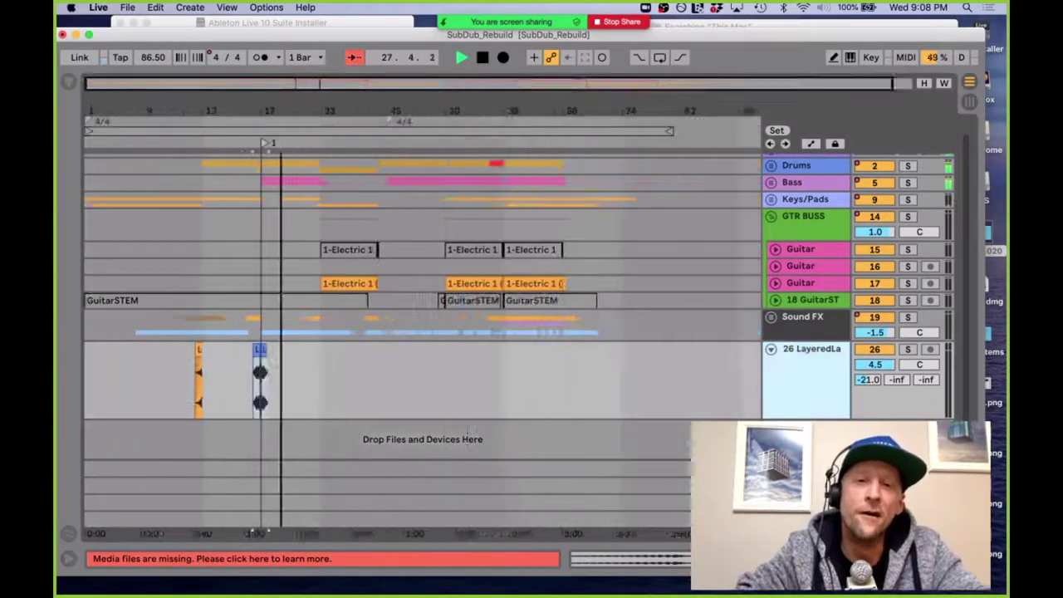
pyautogui.press('super+alt+b')
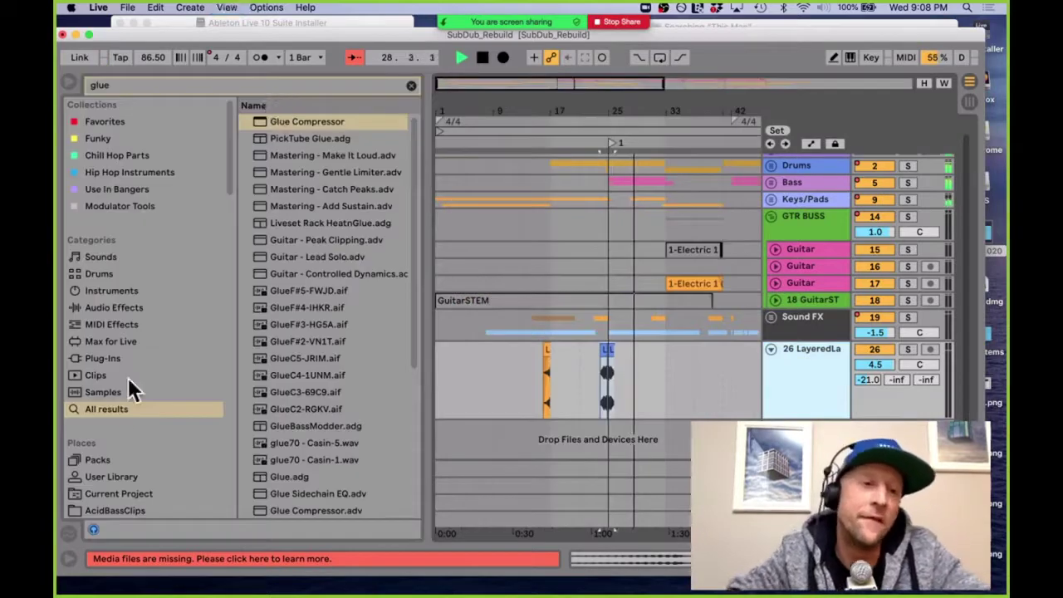
pyautogui.click(133, 479)
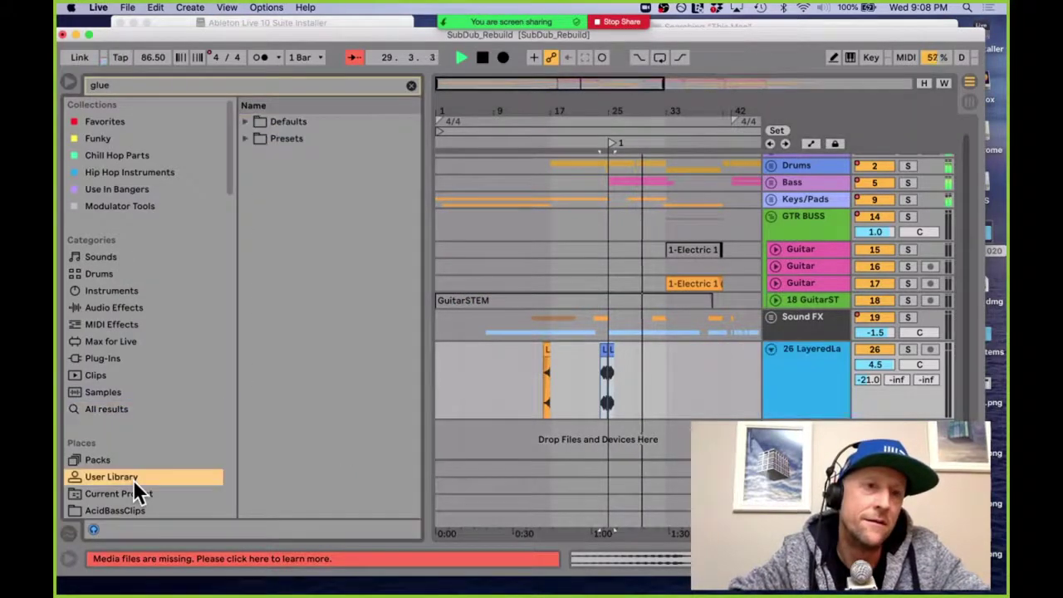
pyautogui.click(409, 90)
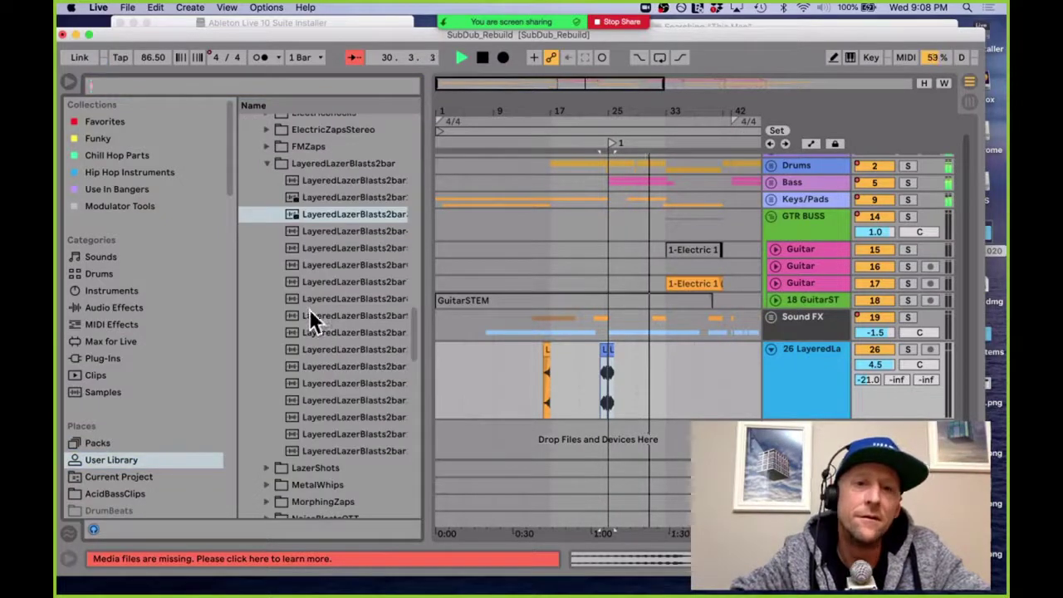
# Step: Place LayeredLazerBlasts2bar9 on the sample track at about 32.1.3 and listen to it in the mix
pyautogui.moveTo(310, 312); pyautogui.dragTo(658, 365)
pyautogui.press('+')
pyautogui.press('+')
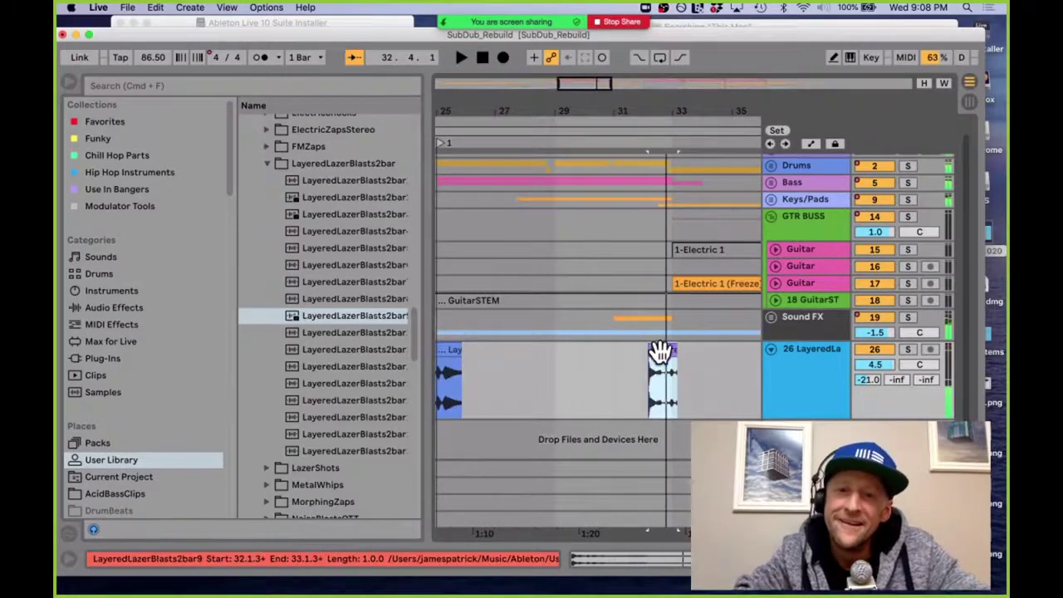
# Step: Place LayeredLazerBlasts2bar10 at 32.1.1 in place of the LayeredLazerBlasts2bar9 clip, and audition it with its track soloed
pyautogui.moveTo(318, 334); pyautogui.dragTo(644, 365)
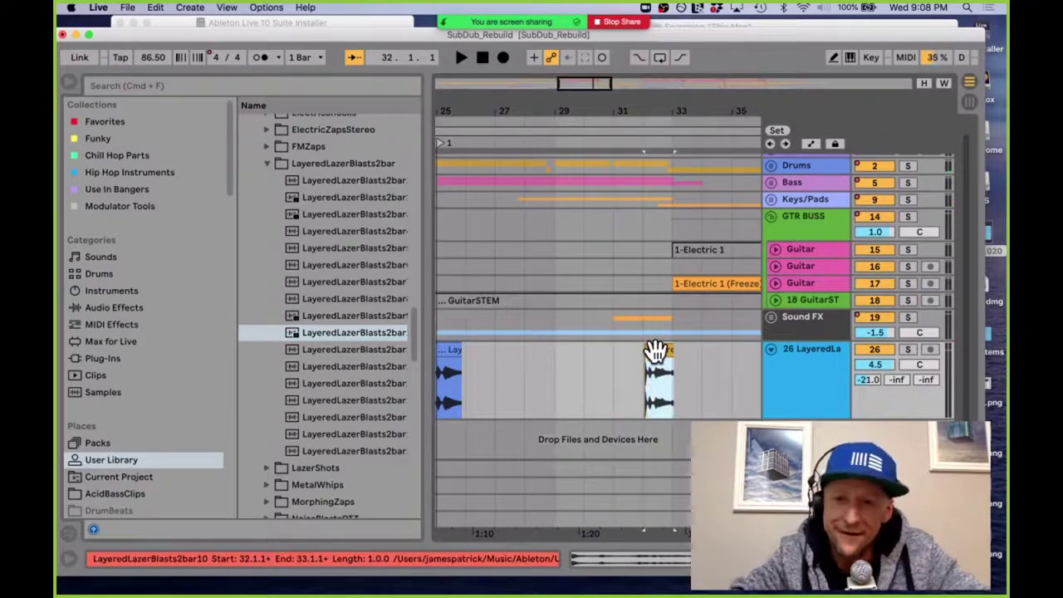
pyautogui.click(655, 349)
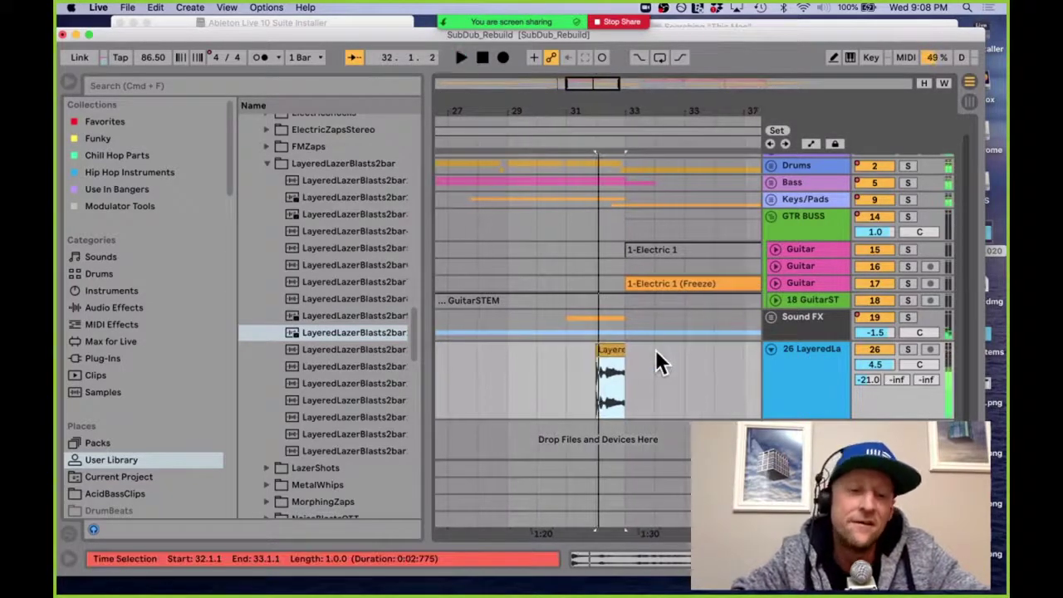
pyautogui.press('space')
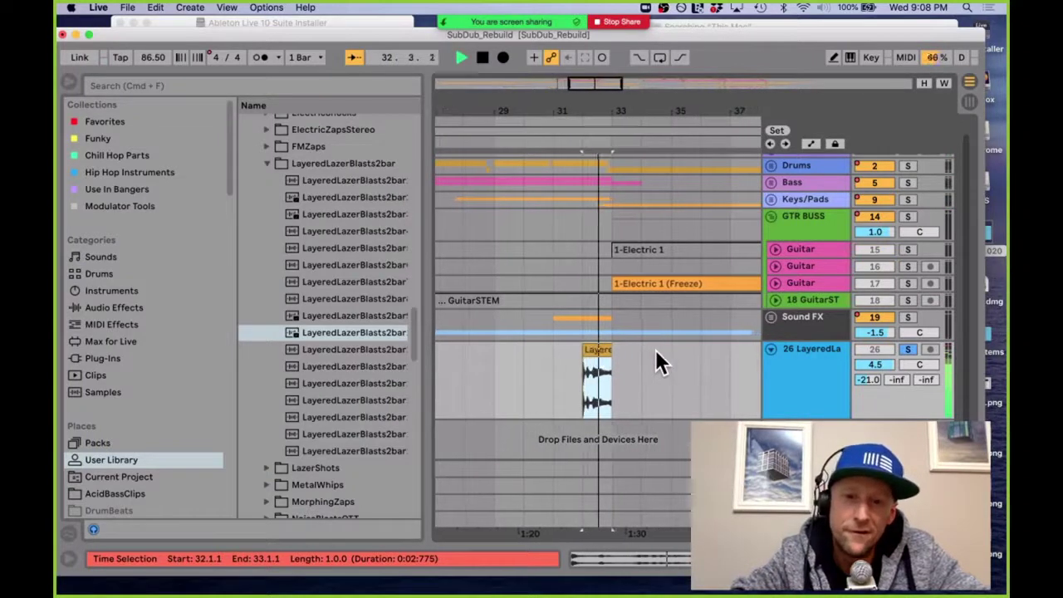
pyautogui.press('space')
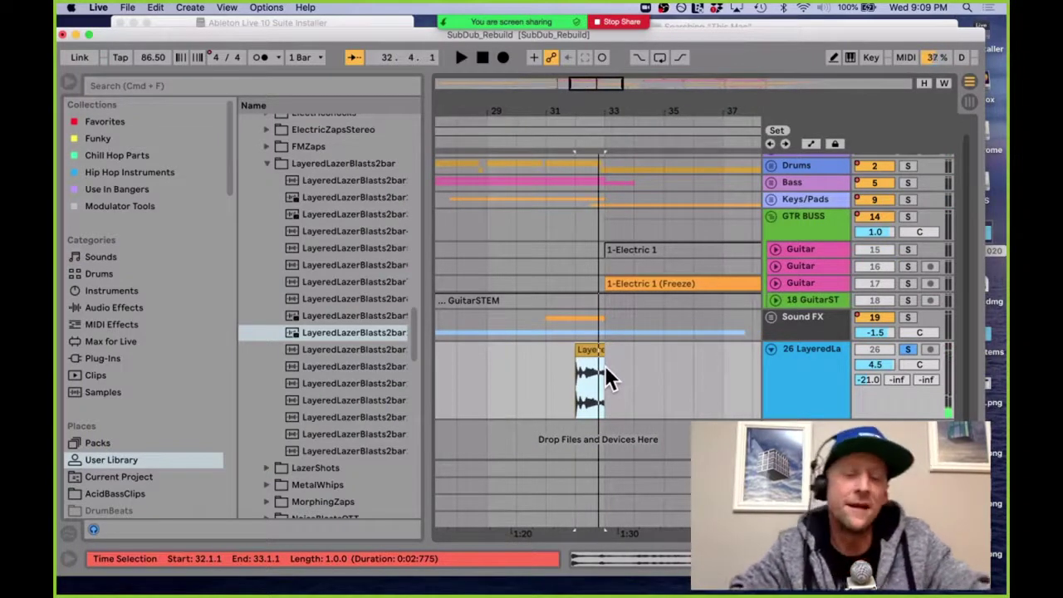
# Step: Add a fade-out to the LayeredLazerBlasts2bar10 clip, running from about 32.2.3 to the clip's end
pyautogui.press('z')
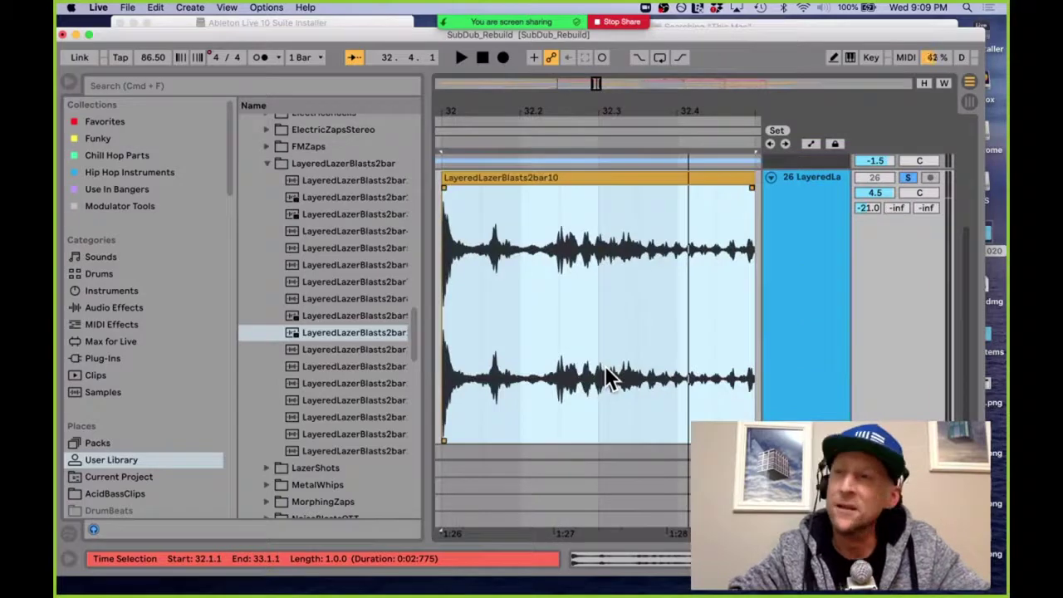
pyautogui.press('x')
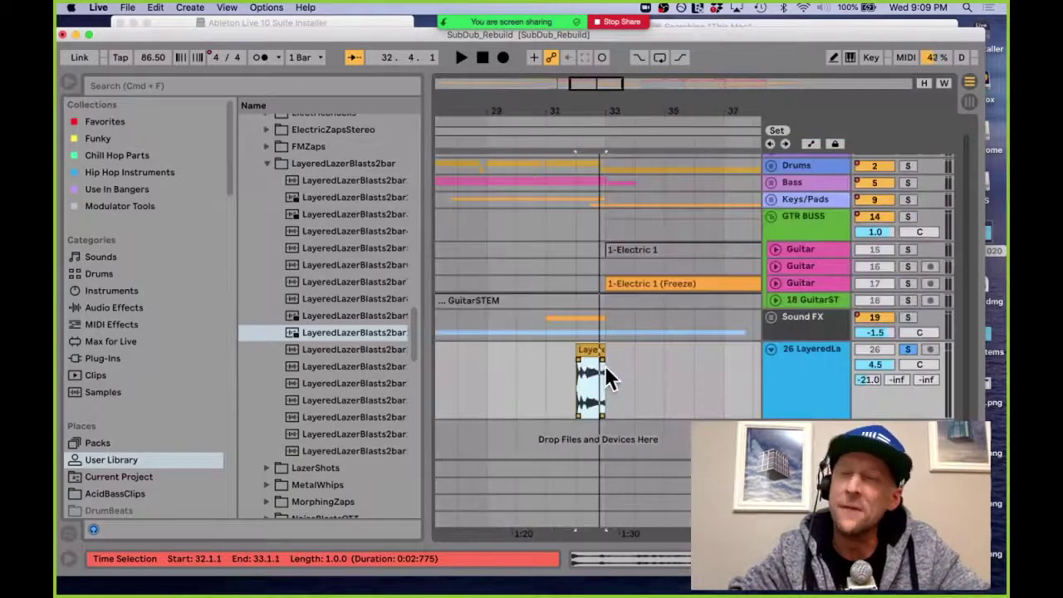
pyautogui.press('z')
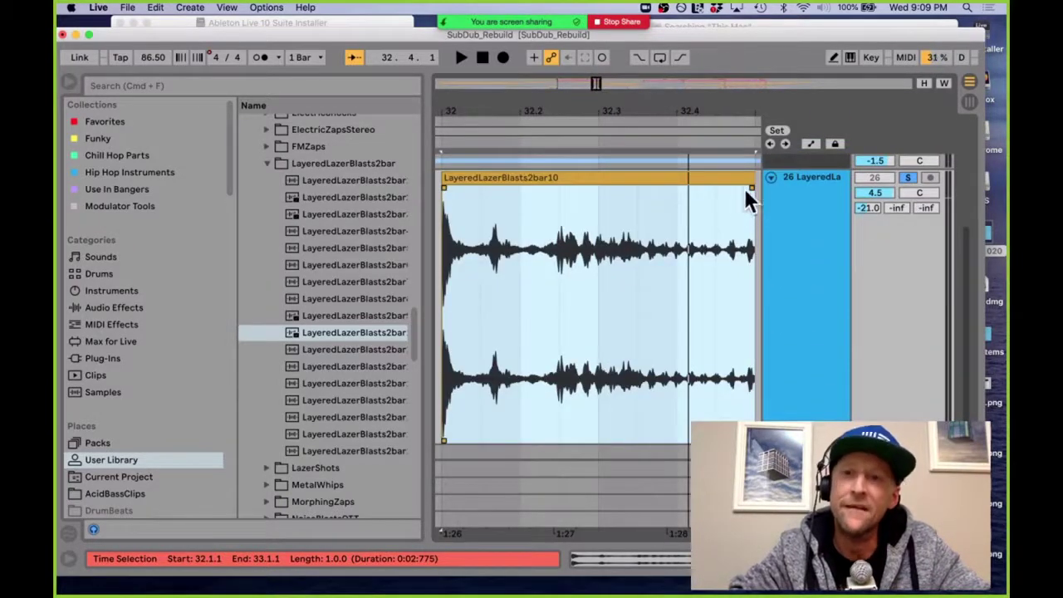
pyautogui.moveTo(750, 184); pyautogui.dragTo(554, 185)
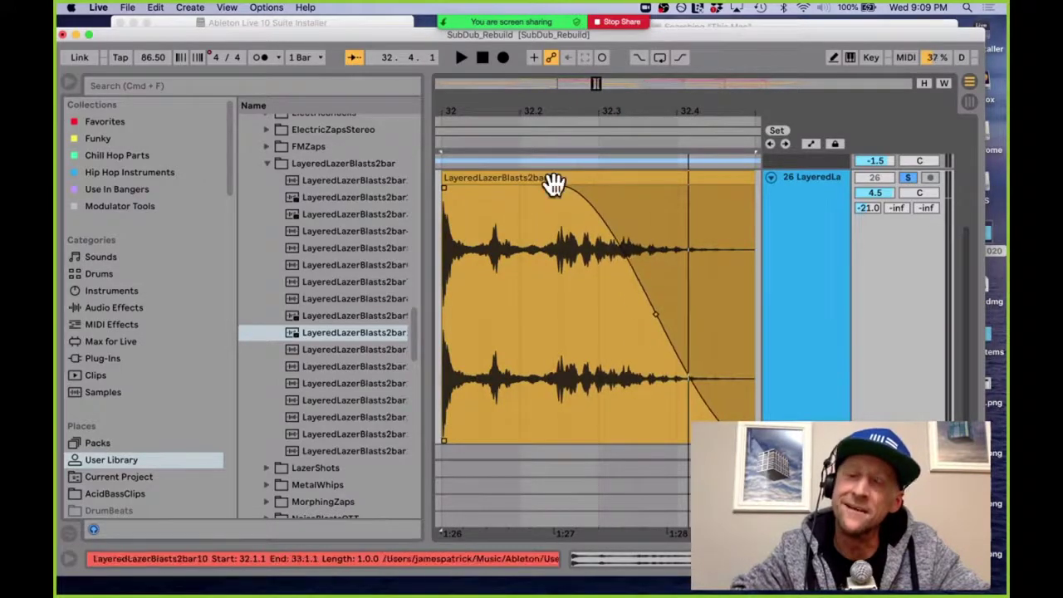
pyautogui.press('x')
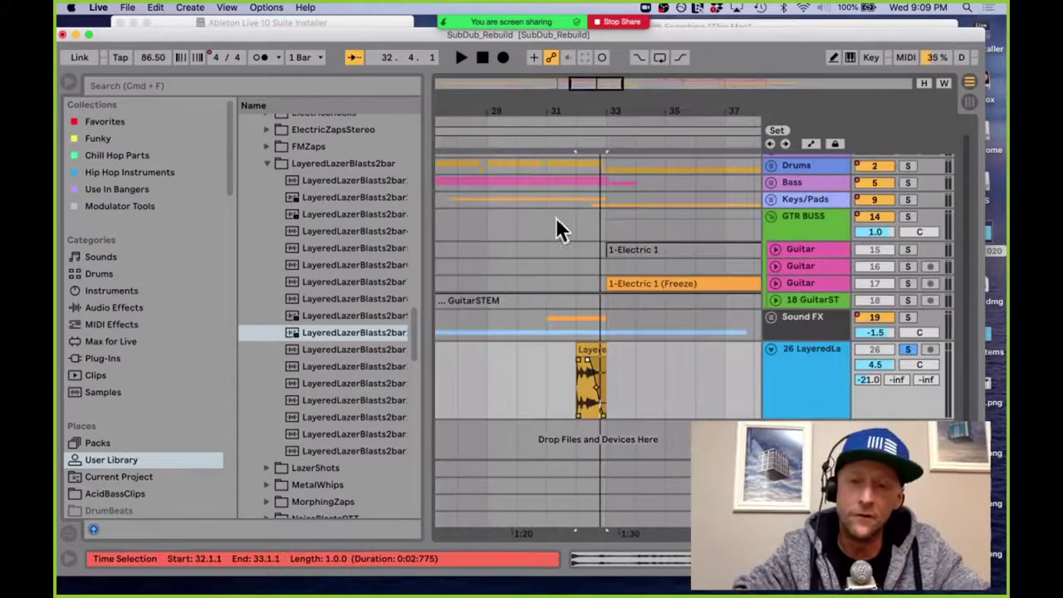
# Step: Audition the faded LayeredLazerBlasts2bar10 clip soloed and move it one bar later to start at bar 33
pyautogui.click(589, 349)
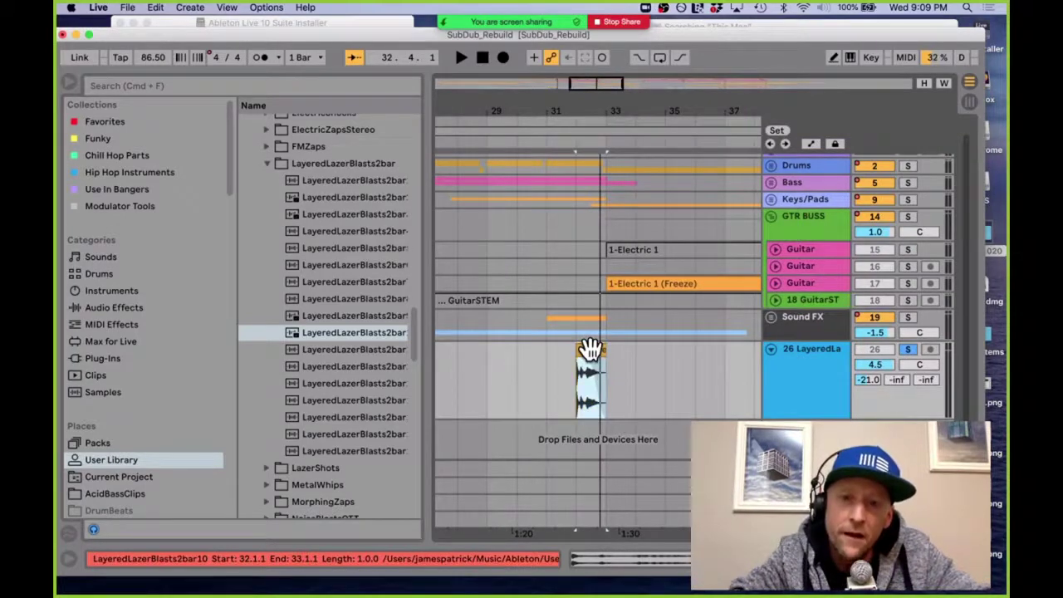
pyautogui.press('space')
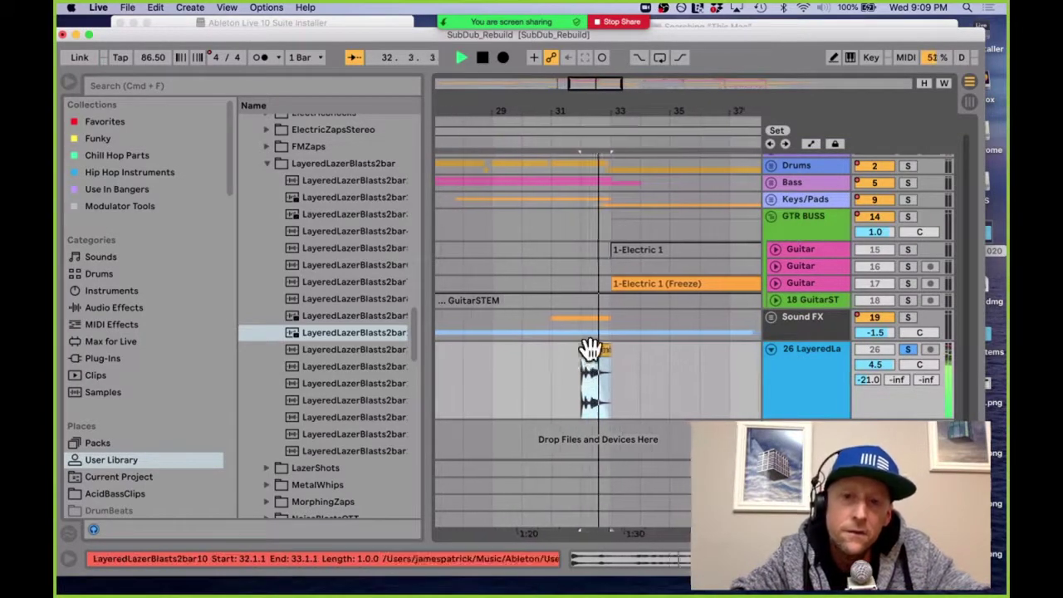
pyautogui.press('space')
pyautogui.press('Right')
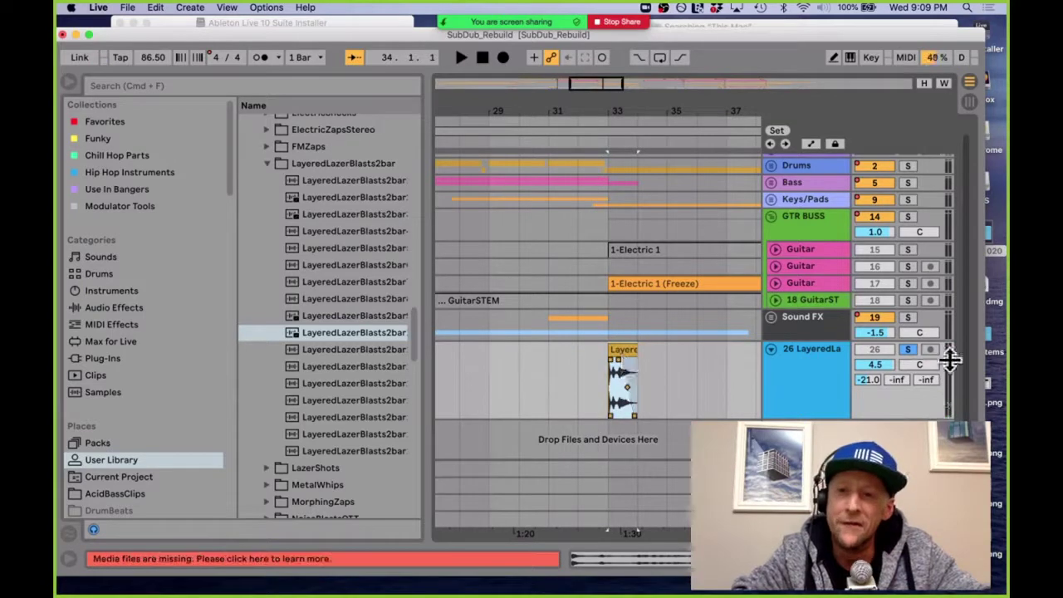
# Step: Unsolo the sample track and place LayeredLazerBlasts2bar11 on it at bar 31
pyautogui.click(907, 350)
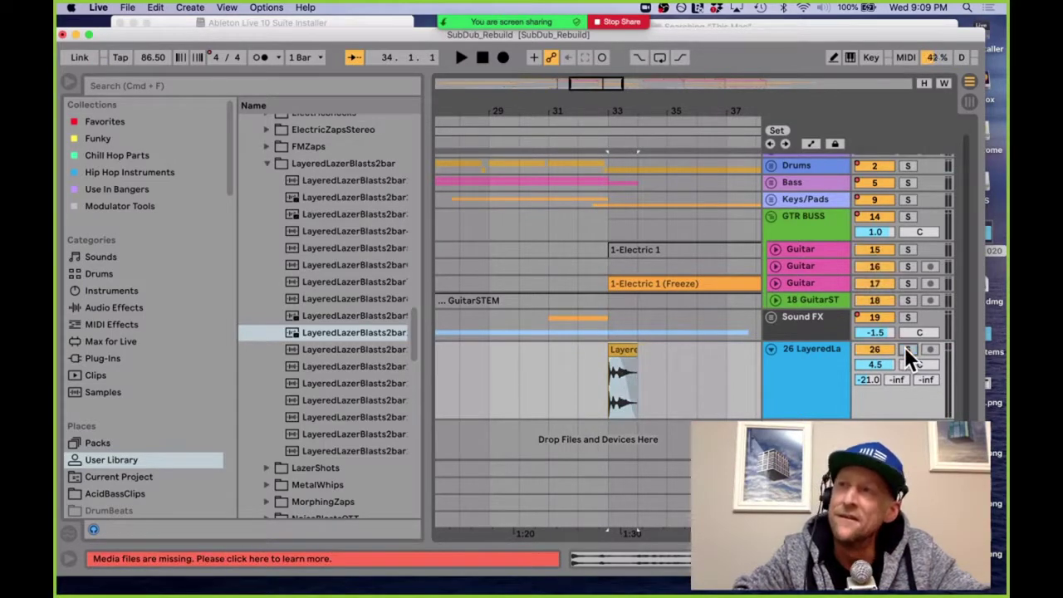
pyautogui.moveTo(336, 348); pyautogui.dragTo(552, 366)
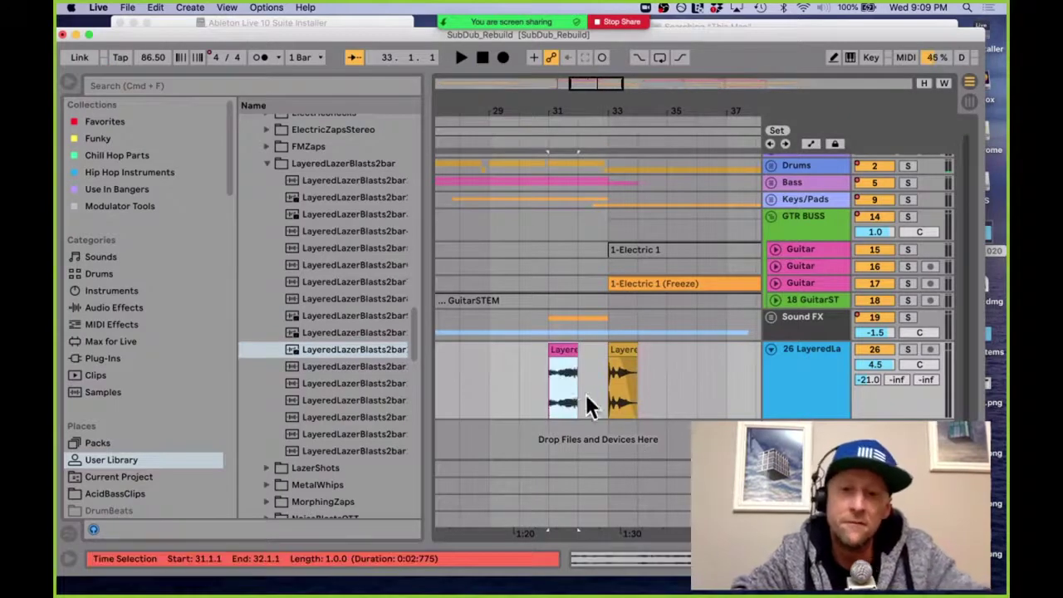
pyautogui.click(550, 363)
pyautogui.click(549, 356)
pyautogui.click(552, 359)
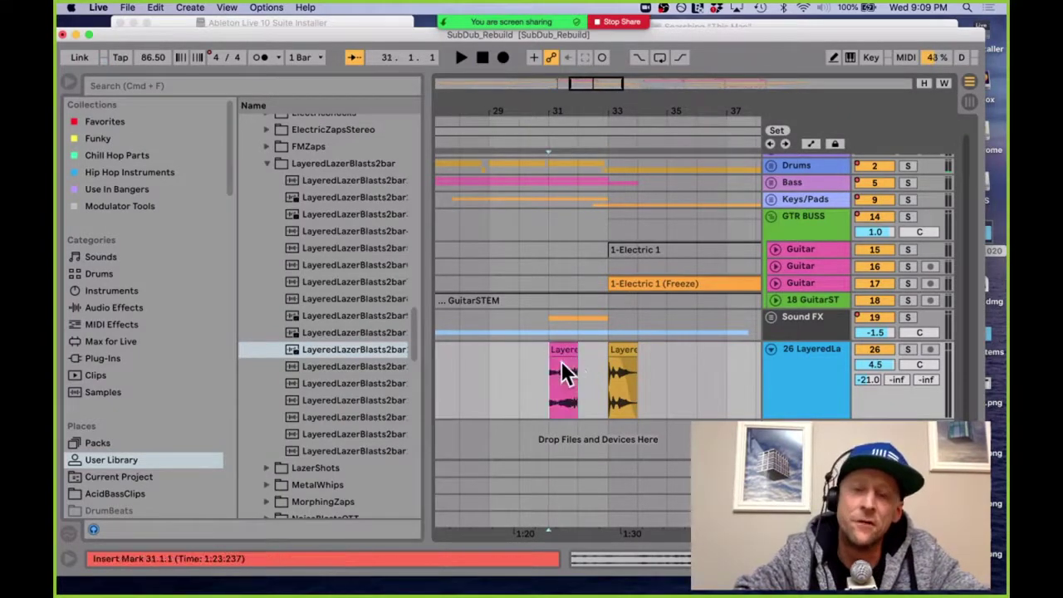
# Step: Extend the LayeredLazerBlasts2bar11 clip's start back to 29.1.1 and add a fade-in reaching almost to the clip's end
pyautogui.click(550, 348)
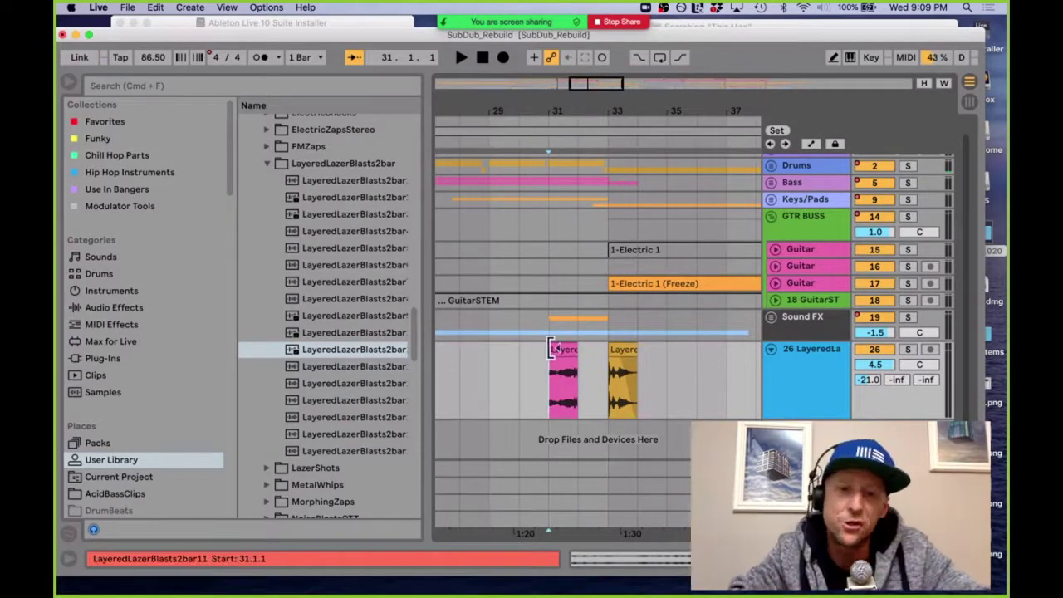
pyautogui.moveTo(550, 348); pyautogui.dragTo(444, 349)
pyautogui.moveTo(518, 339); pyautogui.dragTo(572, 353)
pyautogui.doubleClick(573, 356)
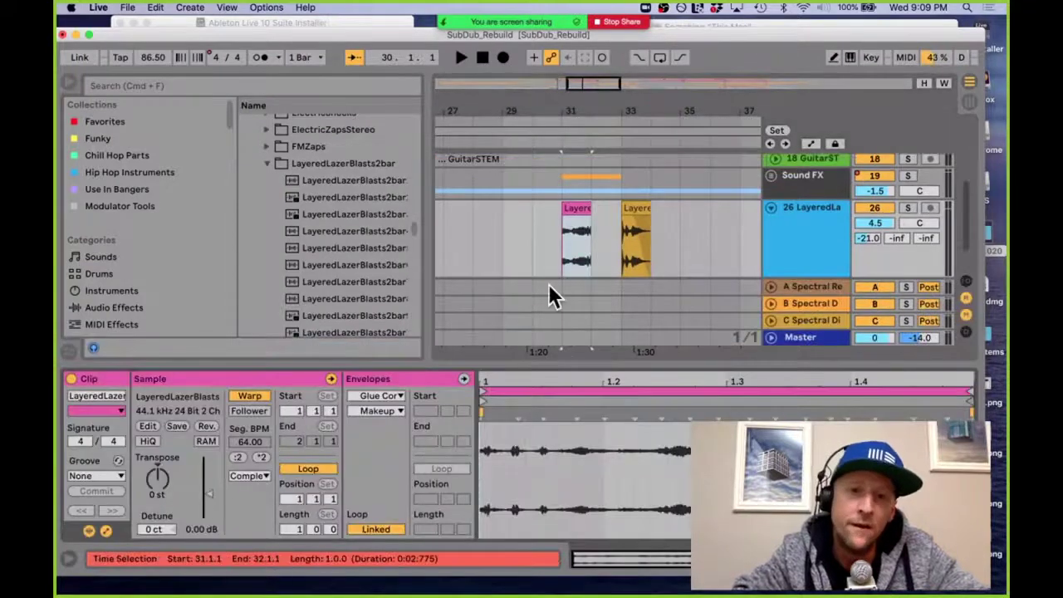
pyautogui.moveTo(562, 206); pyautogui.dragTo(490, 205)
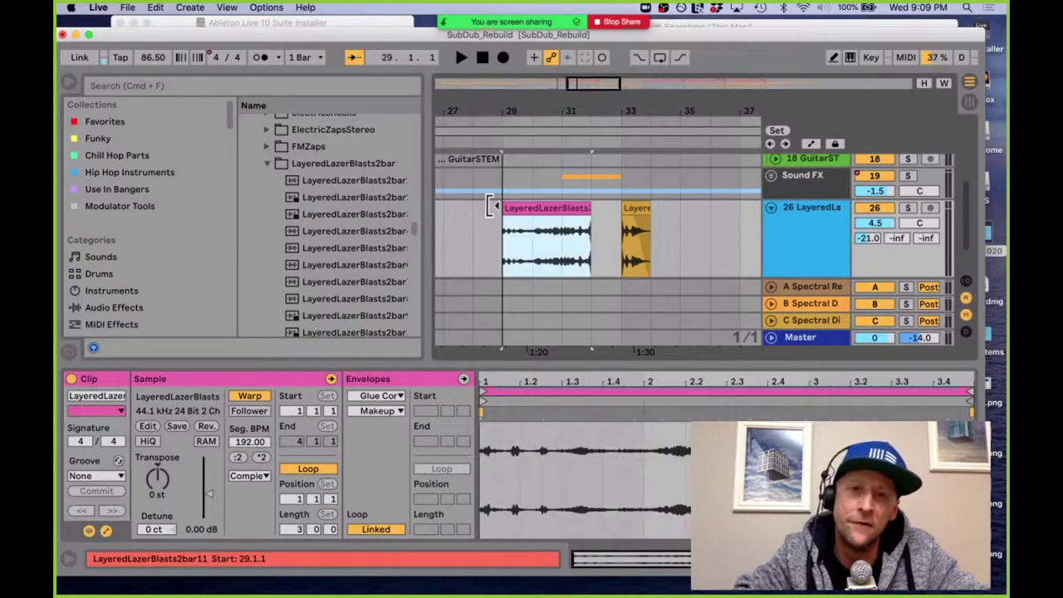
pyautogui.click(510, 222)
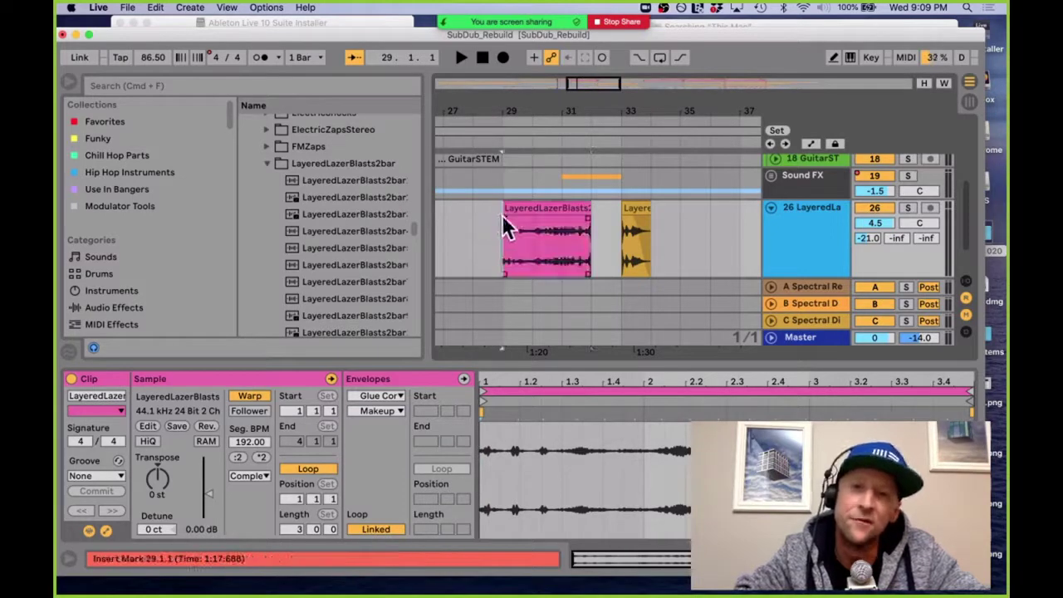
pyautogui.moveTo(503, 216); pyautogui.dragTo(543, 213)
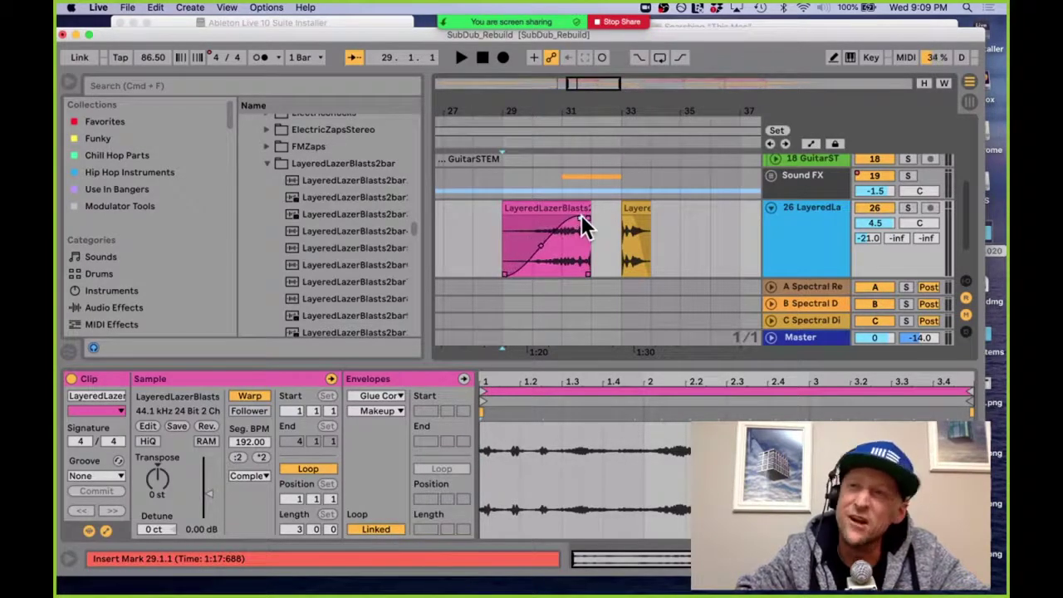
pyautogui.click(558, 203)
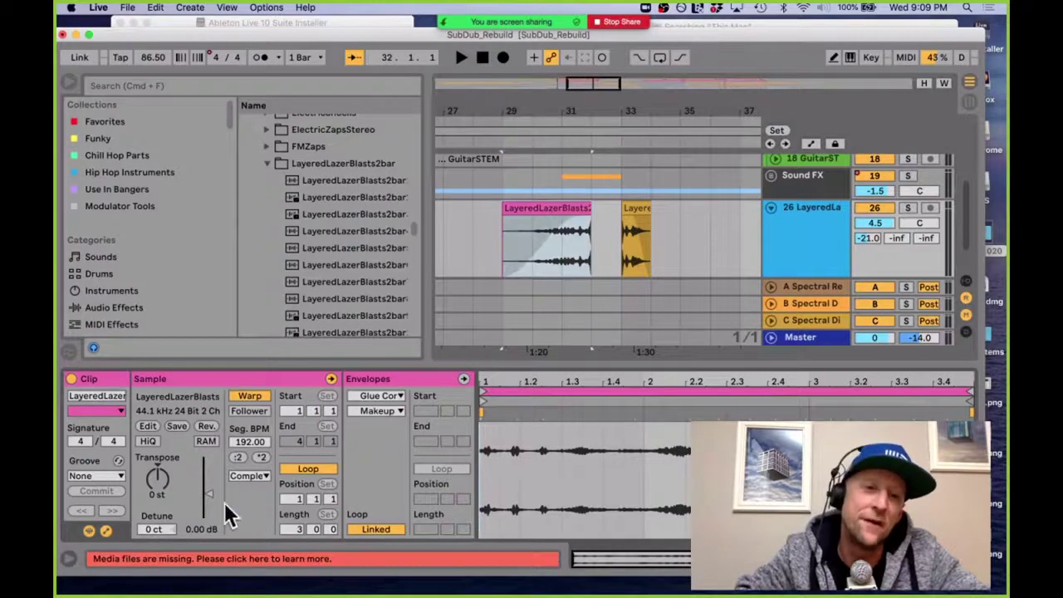
# Step: Show the LayeredLazerBlasts2bar11 clip's Volume envelope and set its warp mode to Texture
pyautogui.click(382, 396)
pyautogui.click(390, 408)
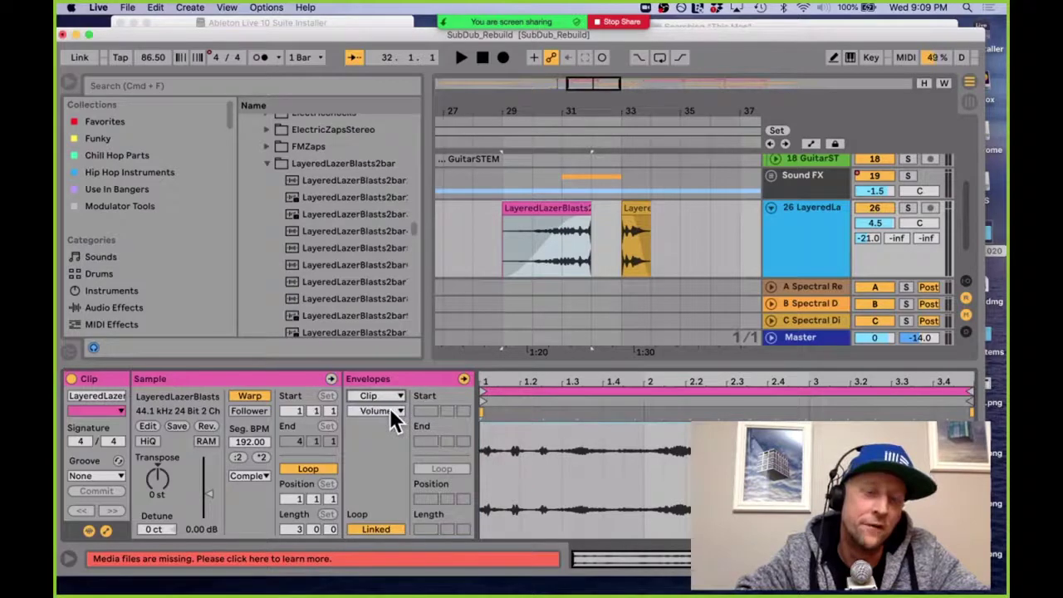
pyautogui.click(390, 408)
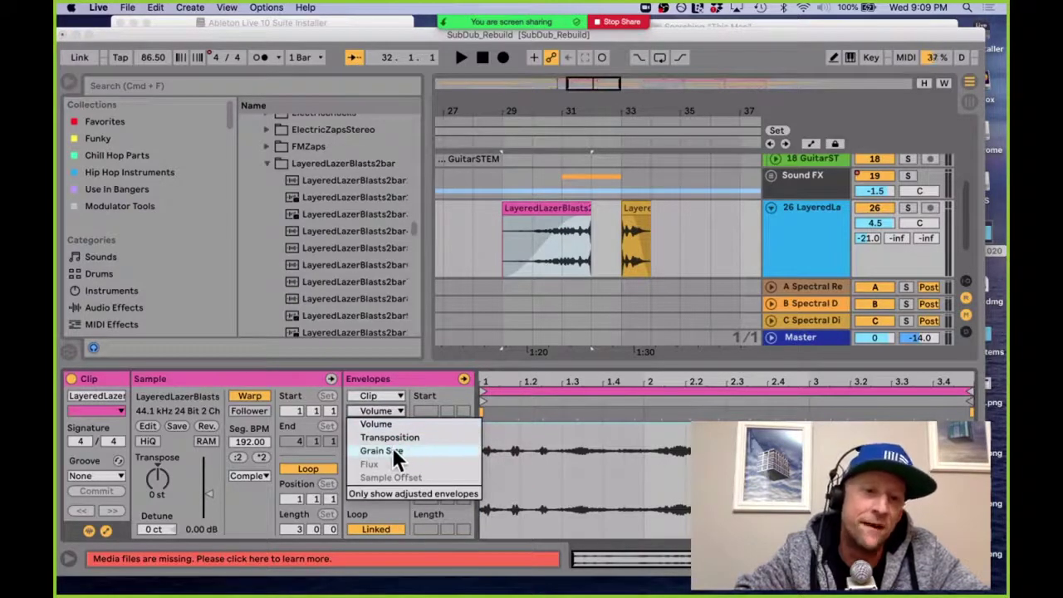
pyautogui.click(262, 474)
pyautogui.click(262, 474)
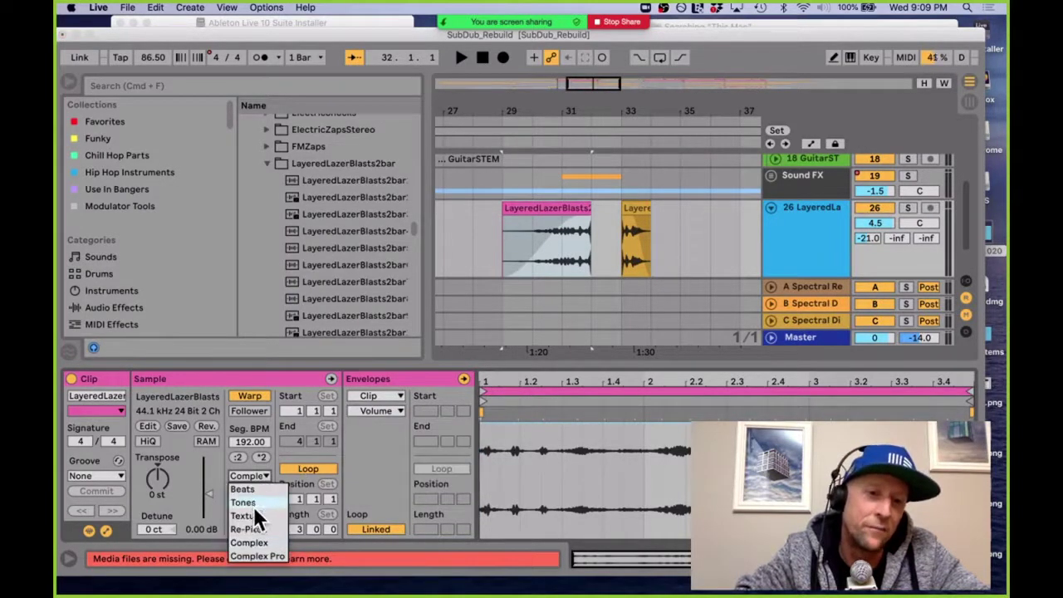
pyautogui.click(249, 515)
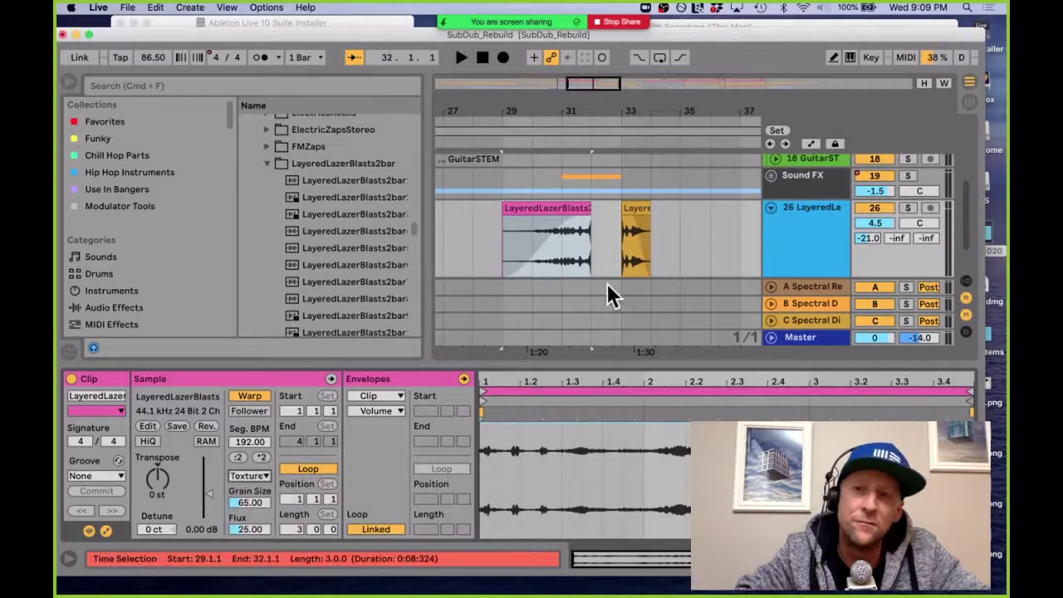
# Step: Audition the LayeredLazerBlasts2bar11 clip soloed while bending its fade-in curve to rise faster
pyautogui.press('space')
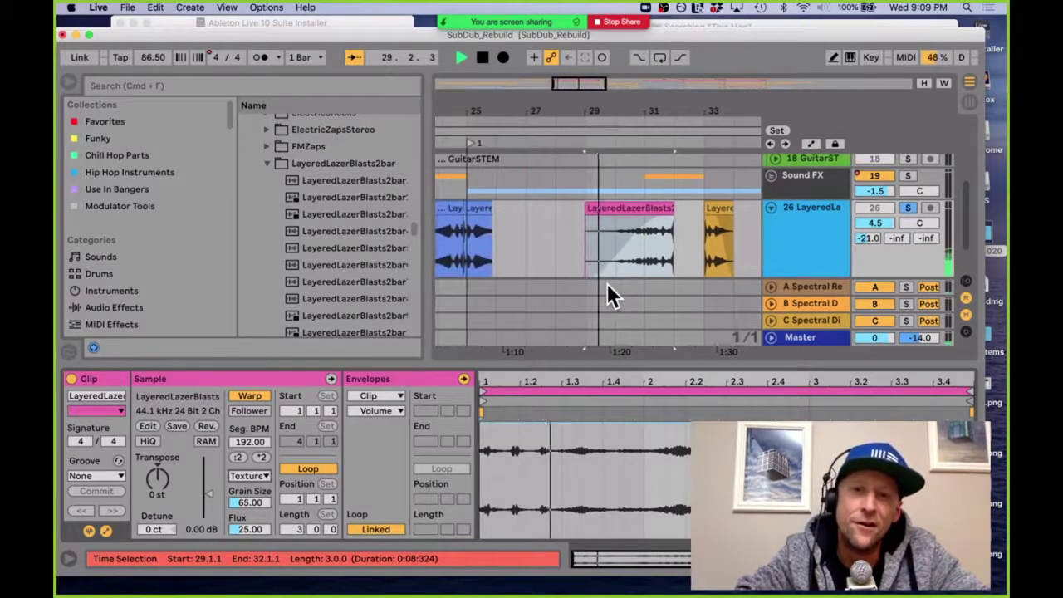
pyautogui.click(606, 228)
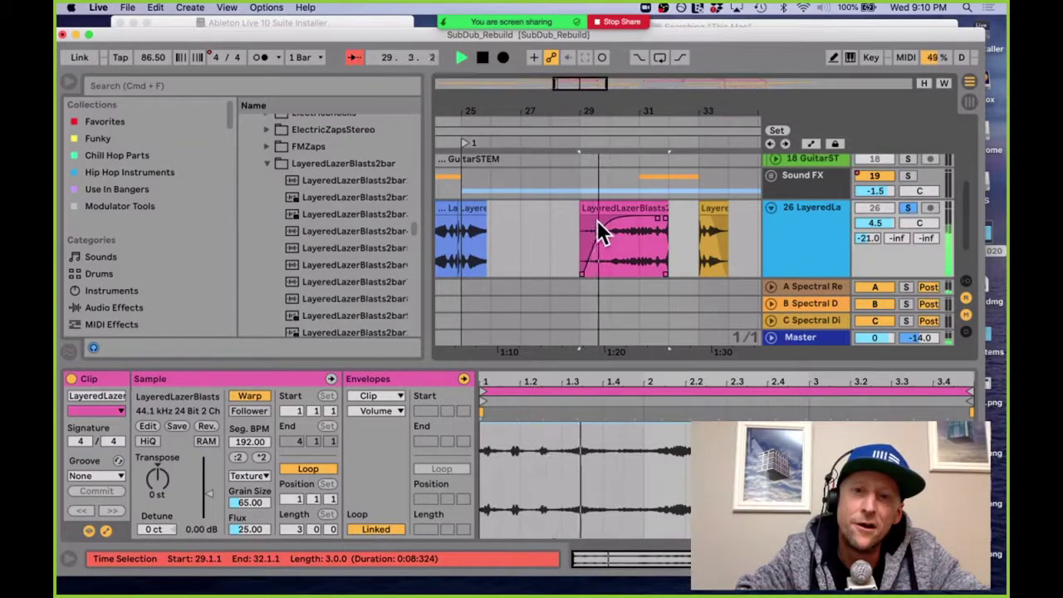
pyautogui.click(597, 220)
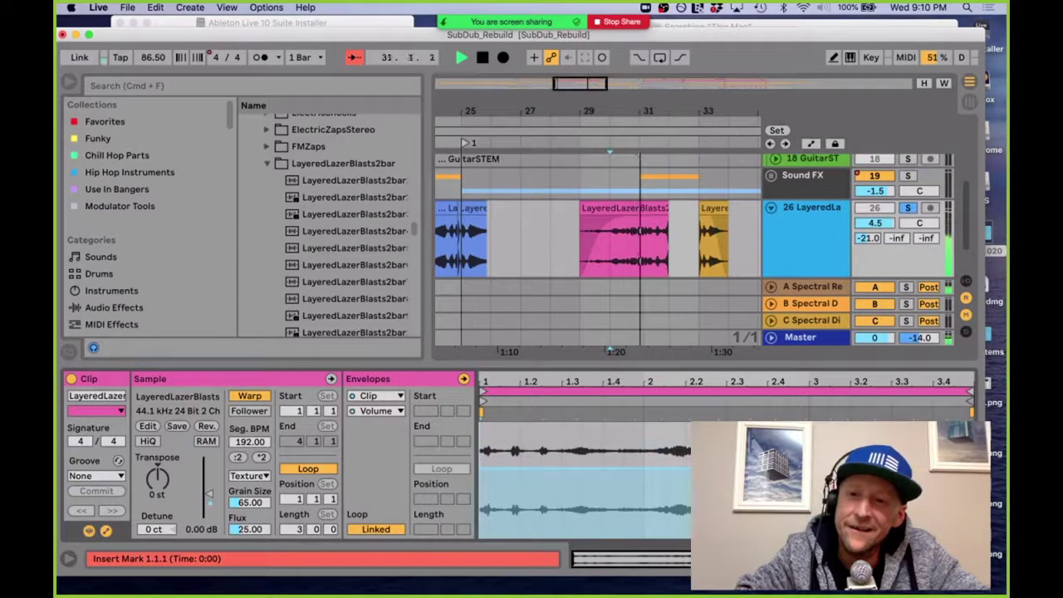
# Step: Insert a falling ramp over 2.3.1 to 4.1.1 in the LayeredLazerBlasts2bar11 clip's Grain Size envelope
pyautogui.click(380, 411)
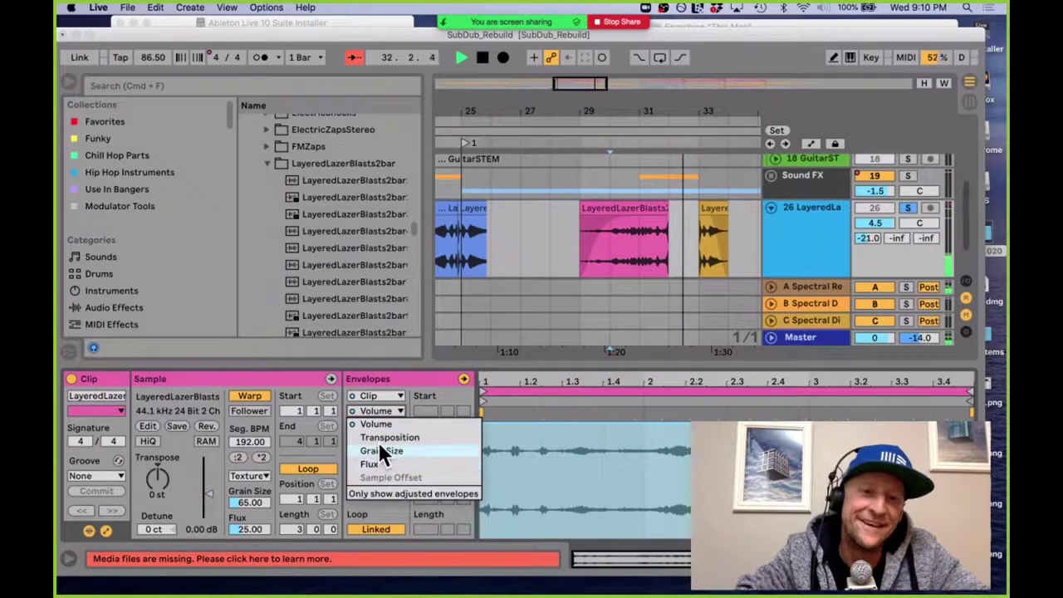
pyautogui.click(381, 450)
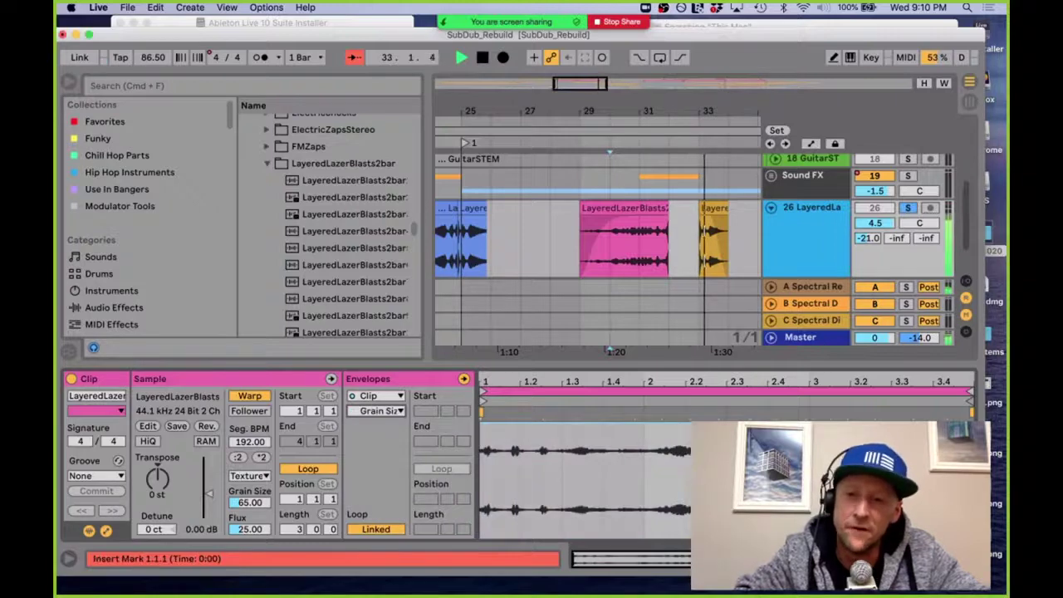
pyautogui.moveTo(731, 444); pyautogui.dragTo(990, 460)
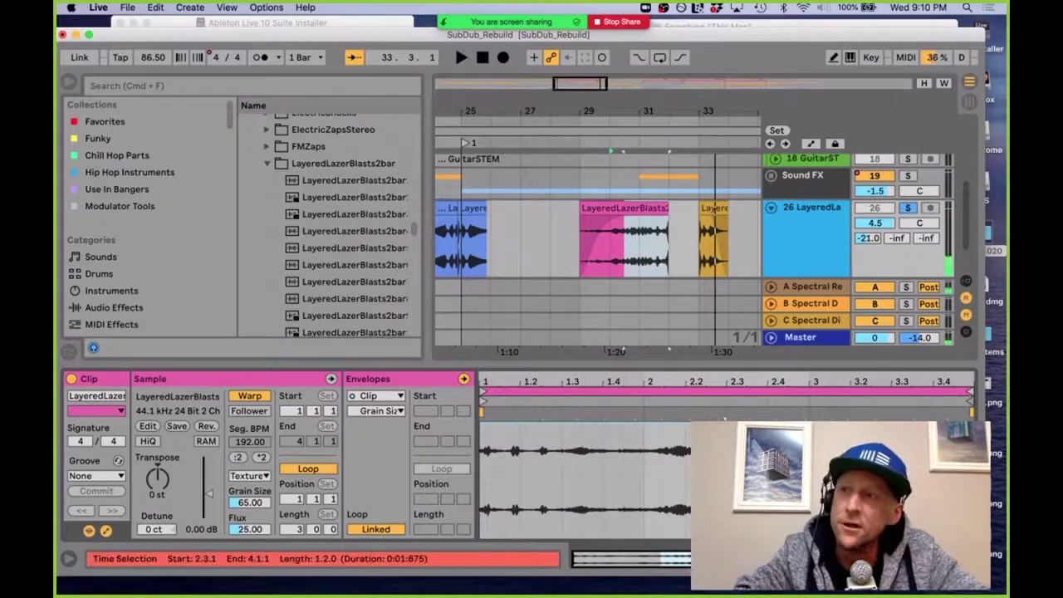
pyautogui.rightClick(565, 447)
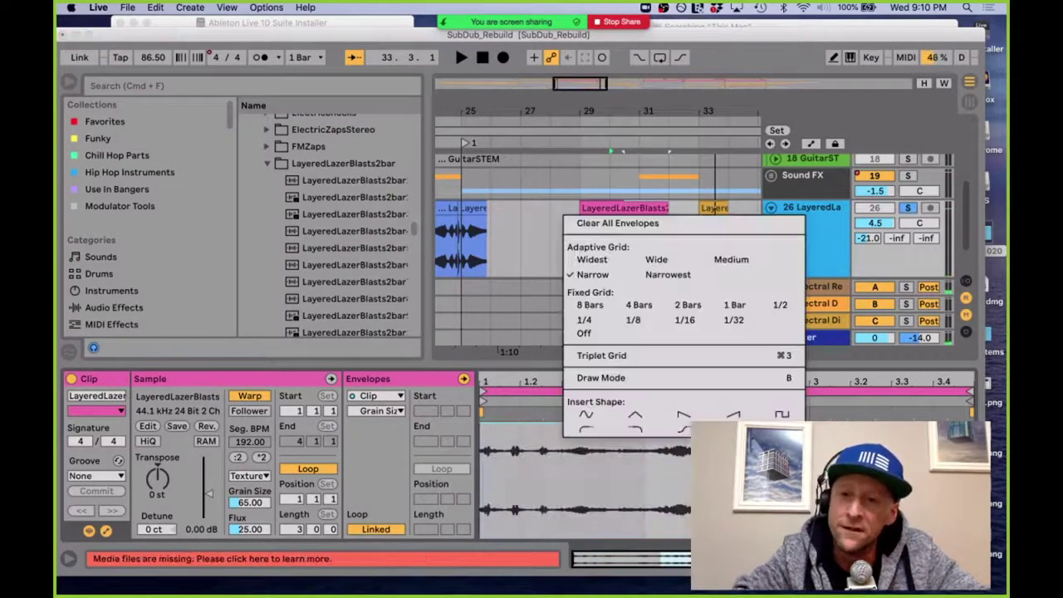
pyautogui.click(682, 417)
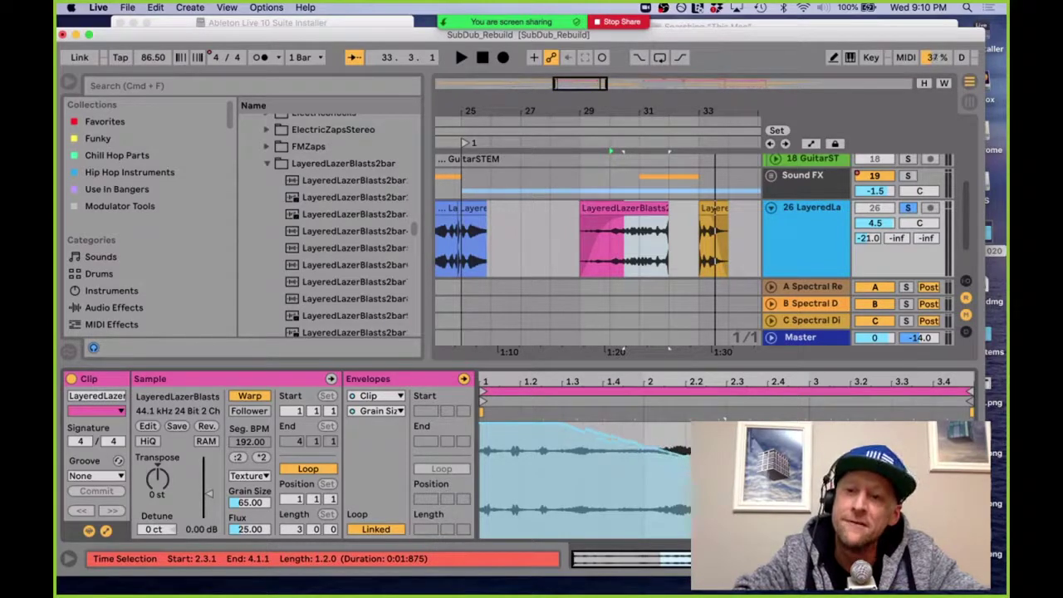
# Step: Move the LayeredLazerBlasts2bar11 clip to start at 30.1.1, unsolo its track, and listen to the transition in the mix
pyautogui.press('space')
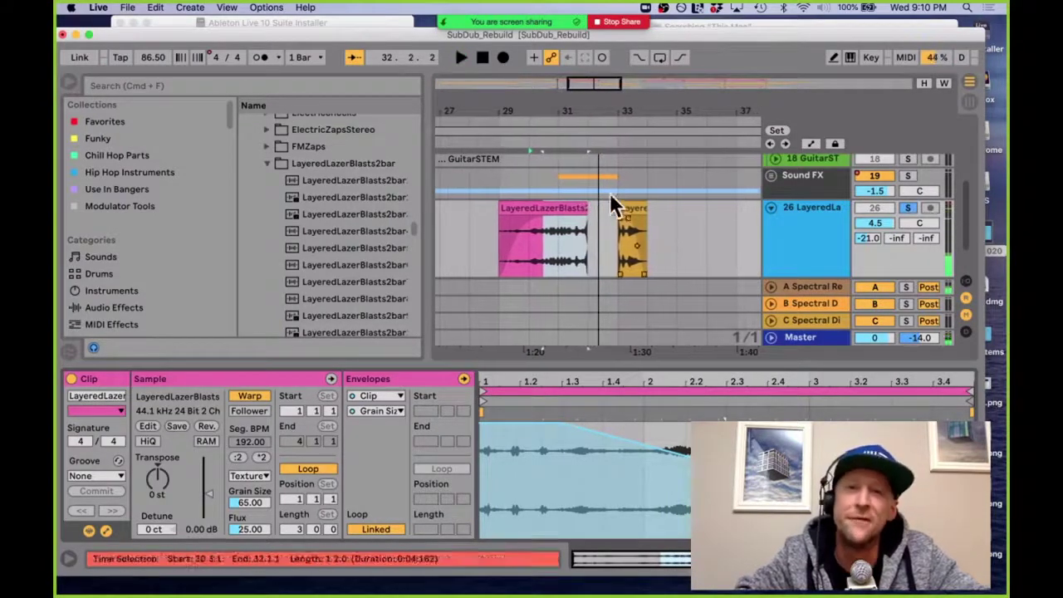
pyautogui.click(536, 207)
pyautogui.press('space')
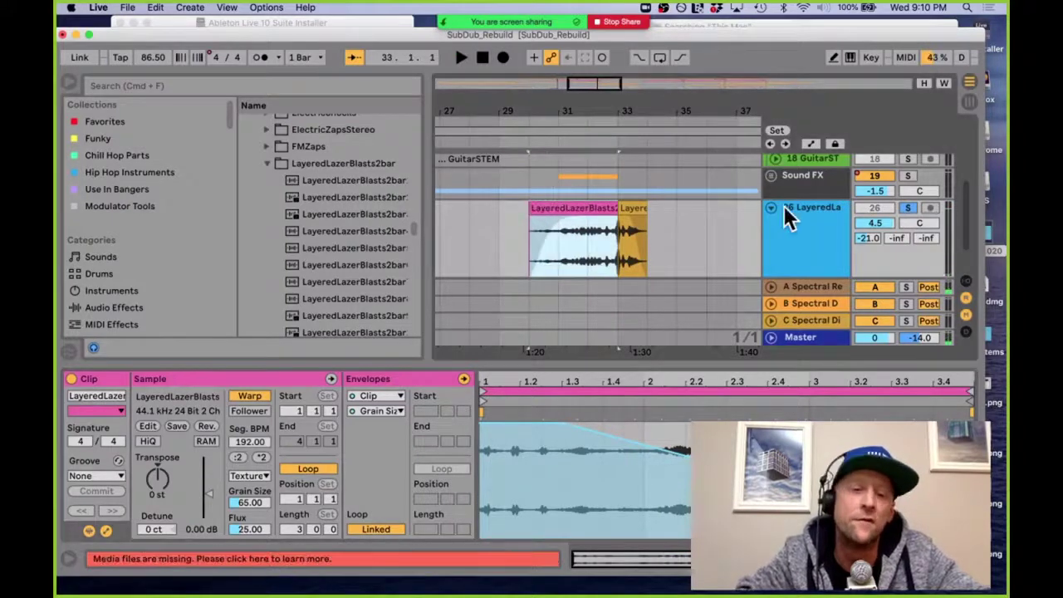
pyautogui.press('space')
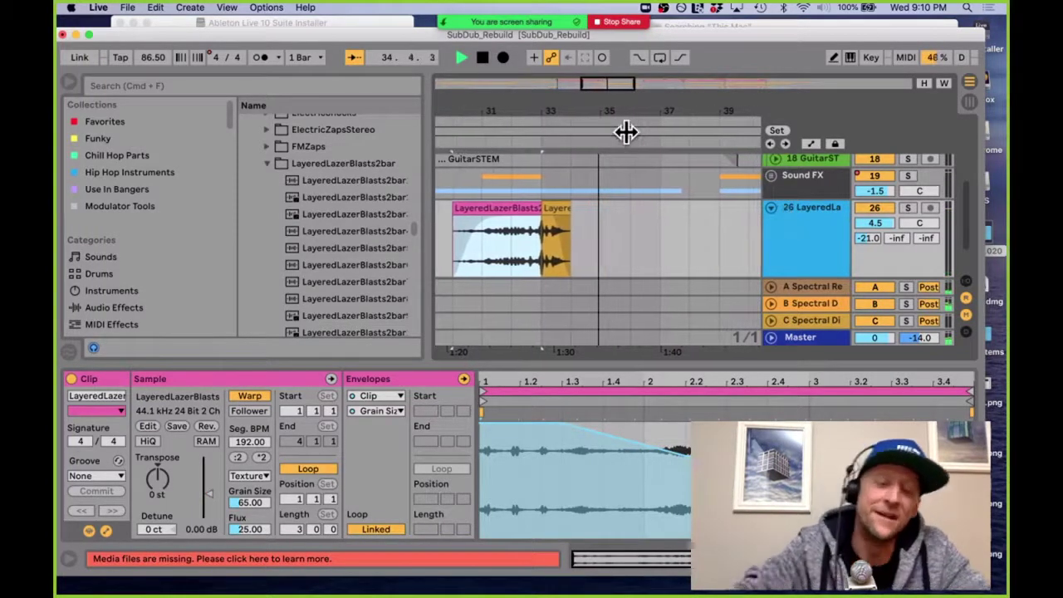
pyautogui.moveTo(626, 130); pyautogui.dragTo(605, 131)
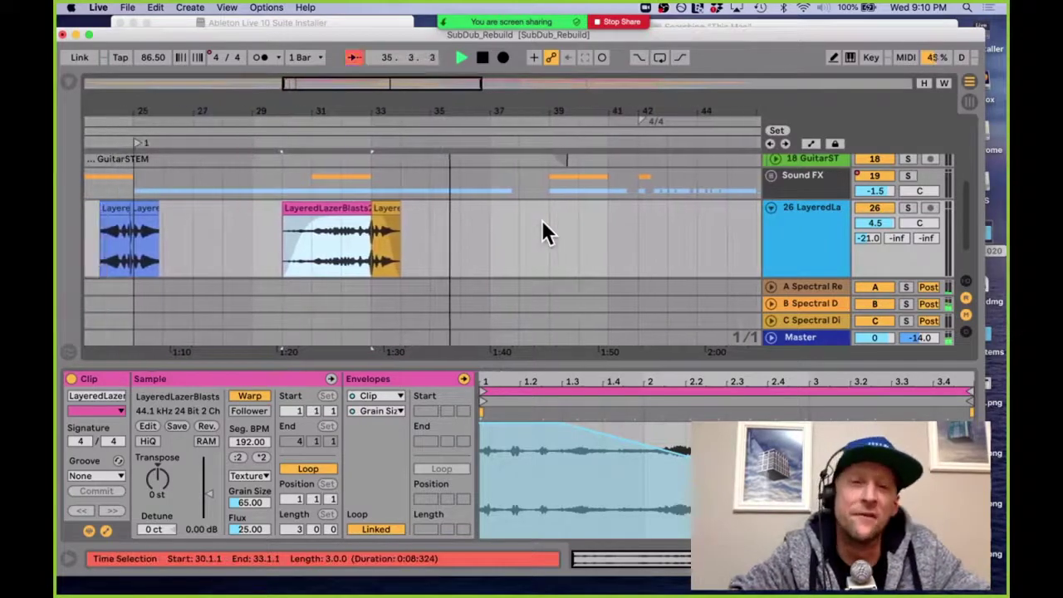
pyautogui.press('space')
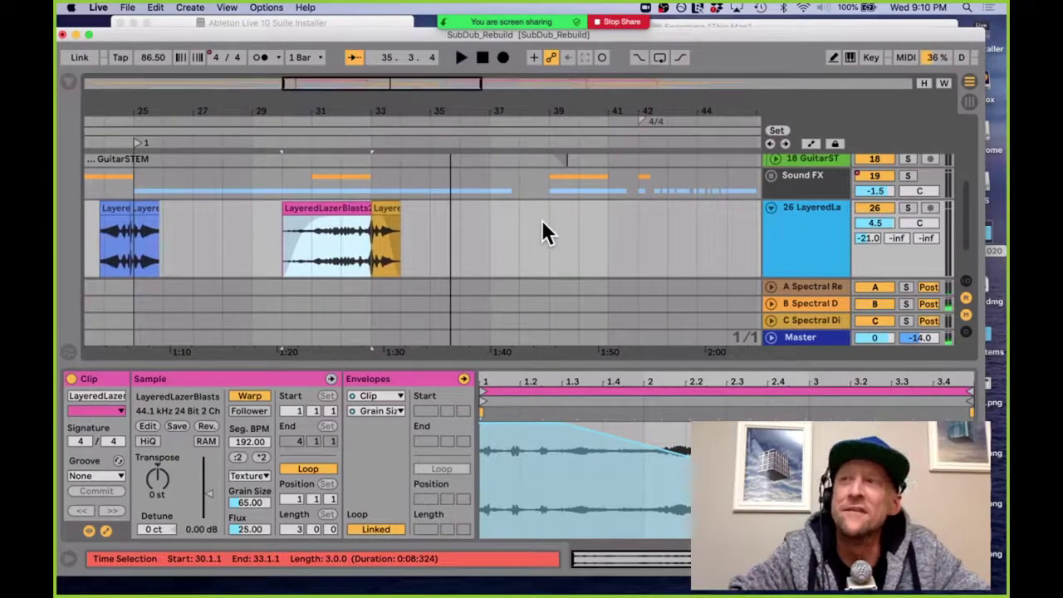
# Step: Look over all the LayeredLazerBlasts clips placed along the sample track
pyautogui.hscroll(-10, 349, 246)
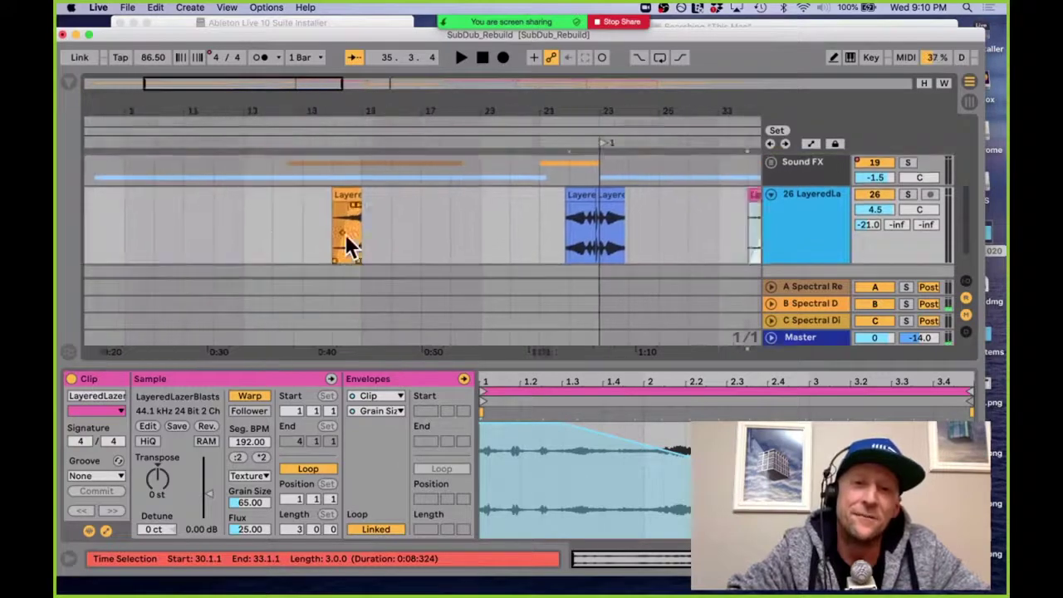
pyautogui.hscroll(3, 347, 241)
pyautogui.scroll(-1, 347, 241)
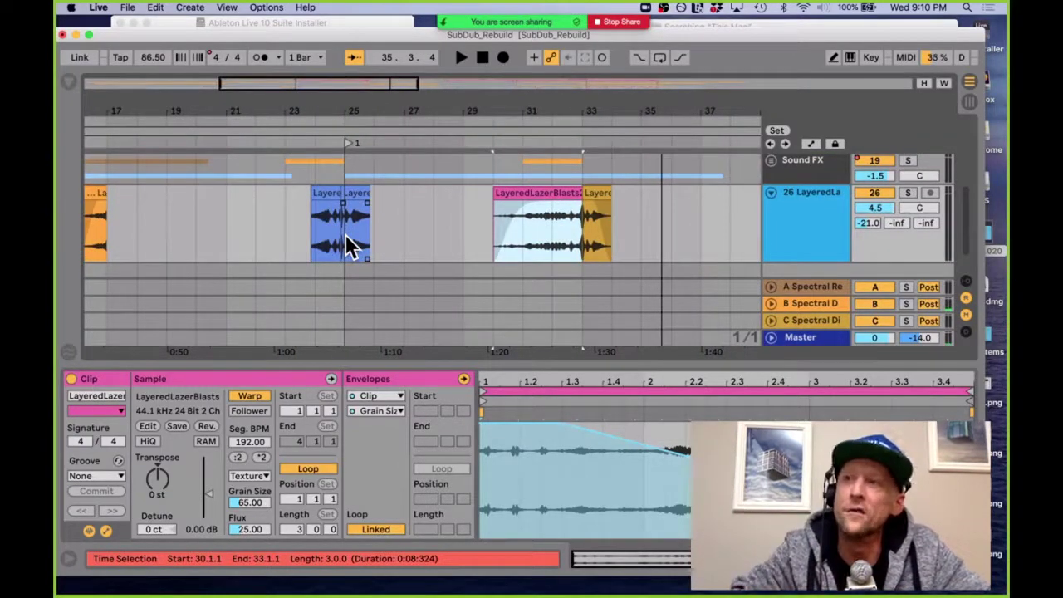
pyautogui.press('super+alt+b')
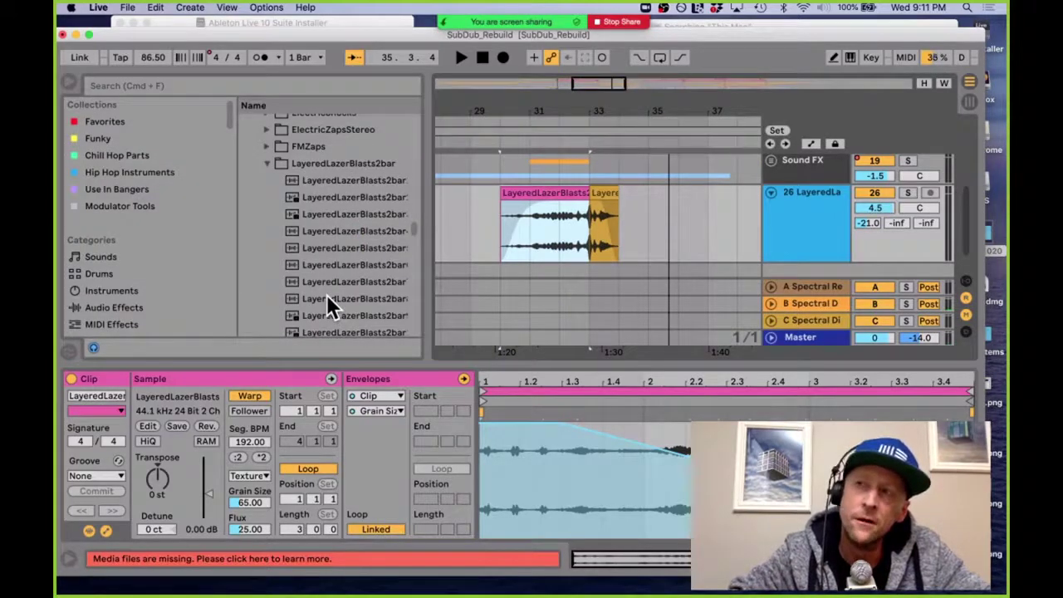
pyautogui.press('super+alt+b')
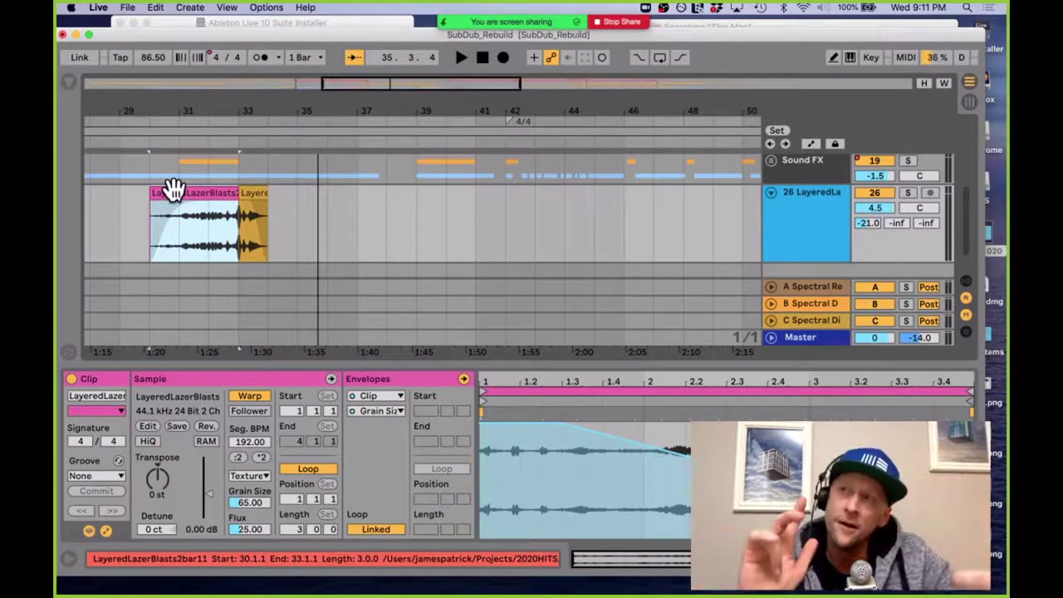
pyautogui.hscroll(-4, 418, 232)
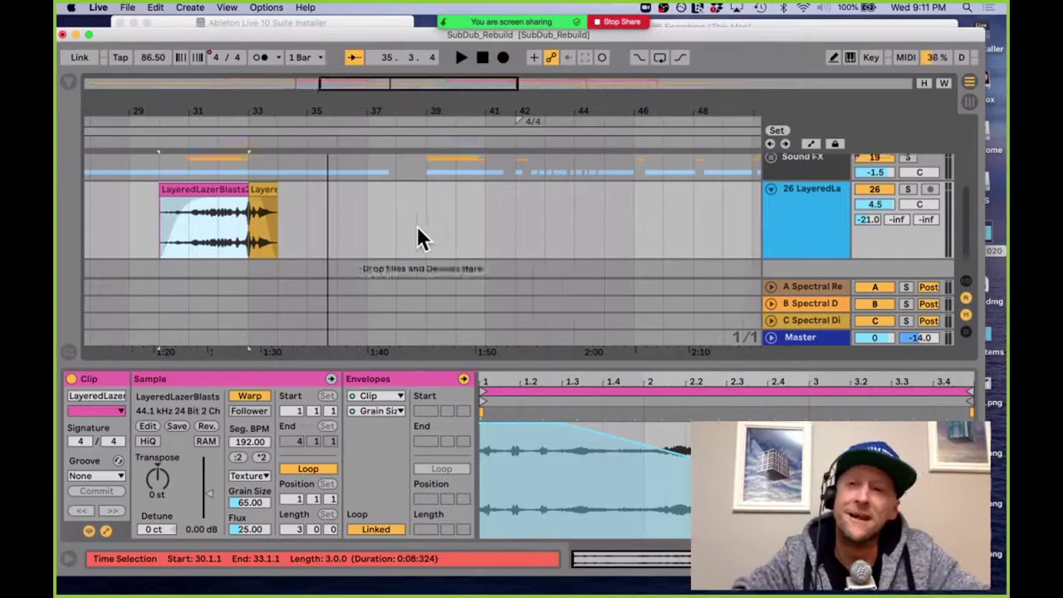
pyautogui.scroll(-1, 418, 233)
# Step: Hide the clip details, review the whole arrangement around the transition clips, and switch to Session View
pyautogui.press('super+alt+l')
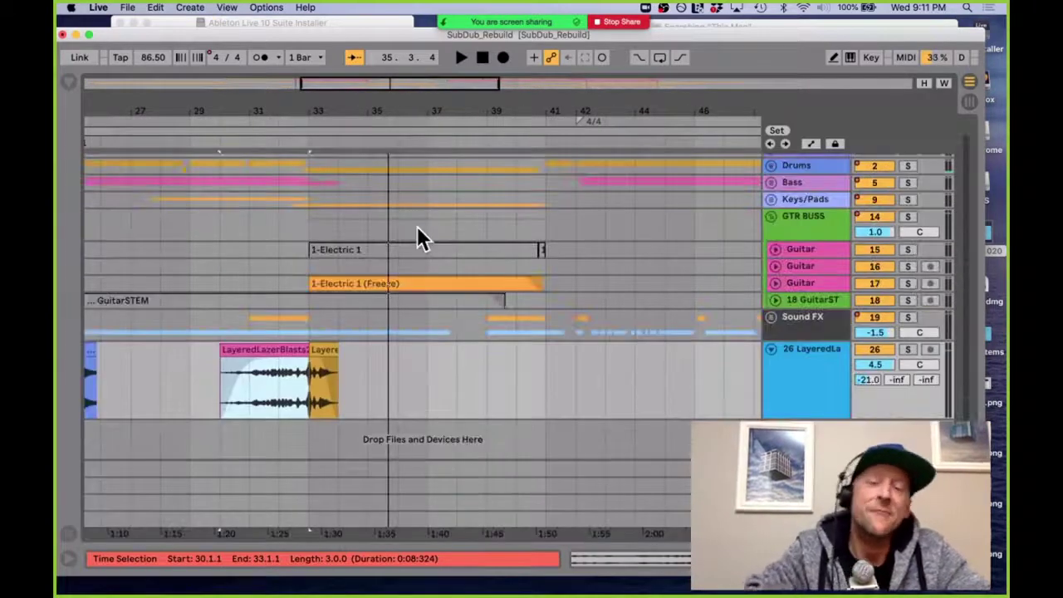
pyautogui.hscroll(-2, 418, 232)
pyautogui.press('-')
pyautogui.press('-')
pyautogui.press('-')
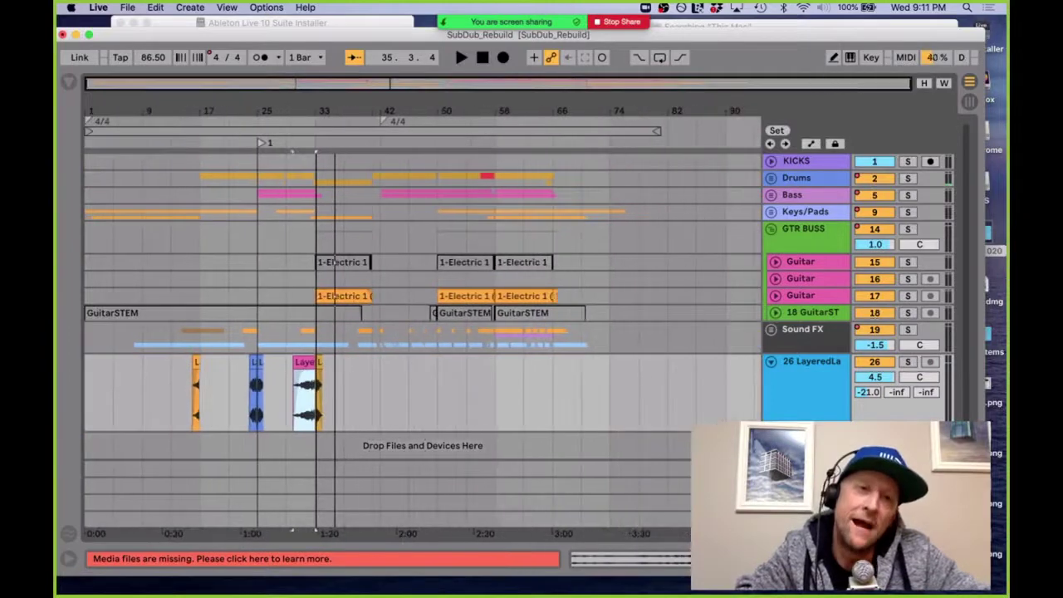
pyautogui.press('z')
pyautogui.press('-')
pyautogui.press('-')
pyautogui.press('-')
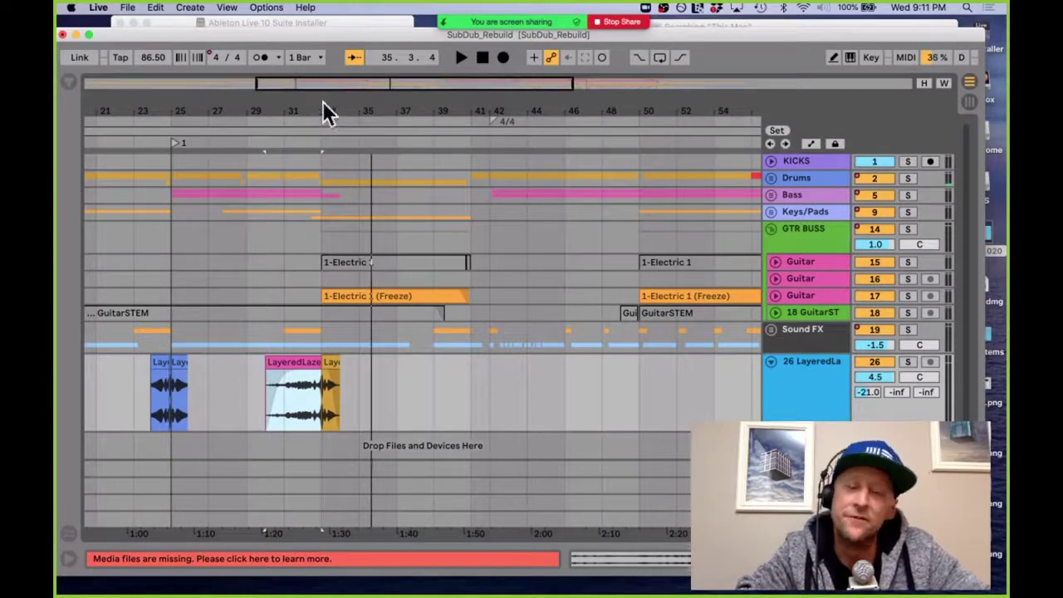
pyautogui.press('Tab')
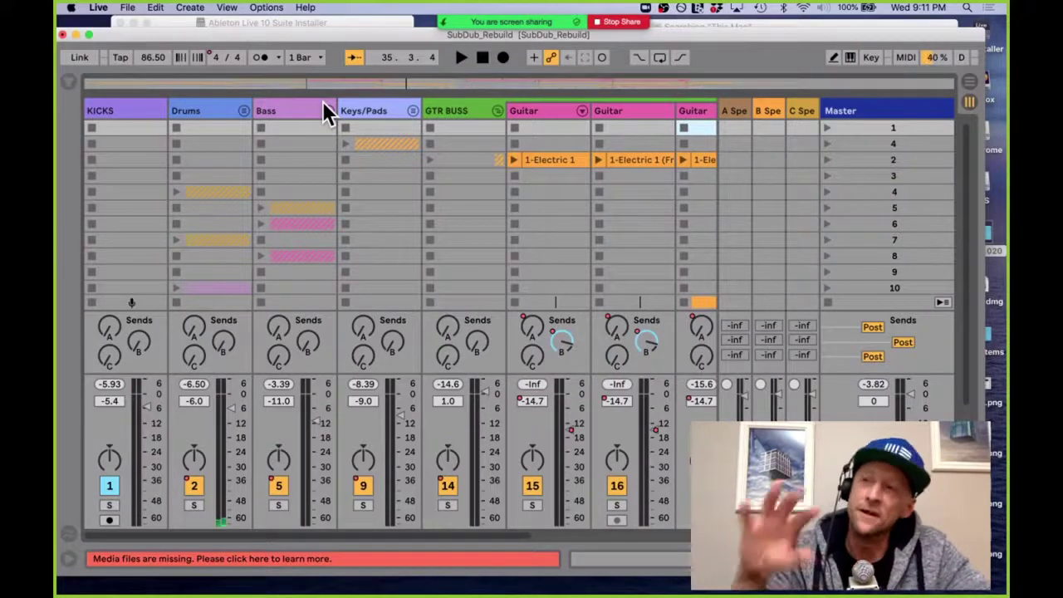
# Step: Return to the Arrangement View and play from 29.1.1 to hear the LayeredLazerBlasts2bar11 transition in the mix
pyautogui.press('Tab')
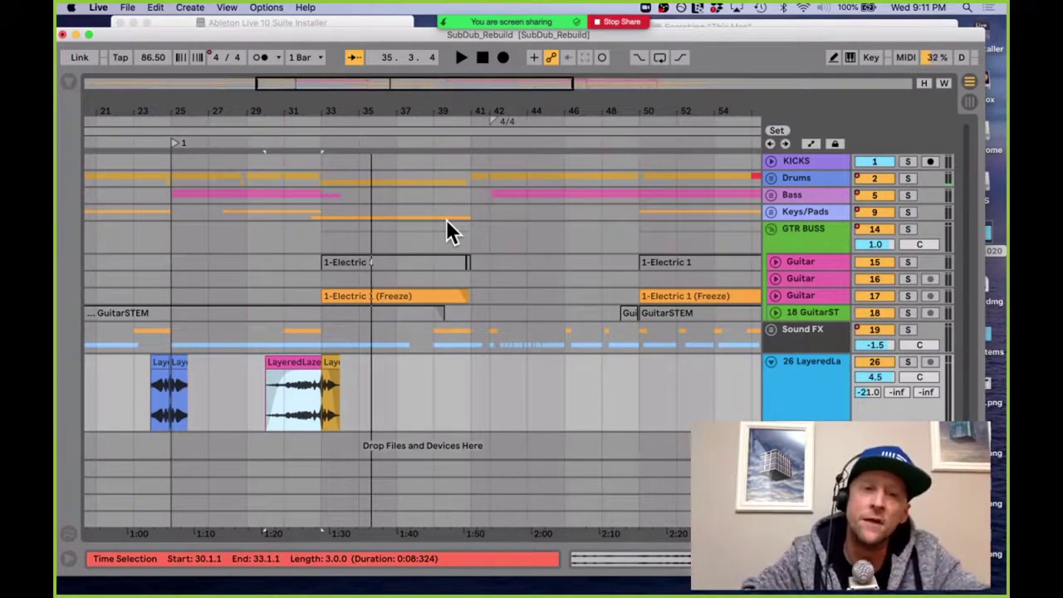
pyautogui.click(268, 400)
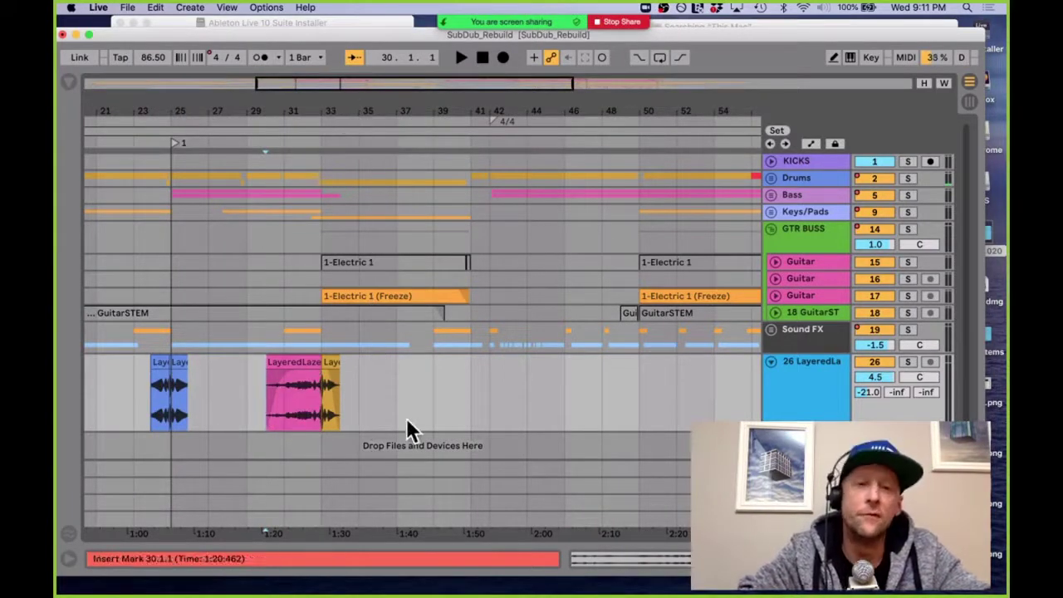
pyautogui.press('Left')
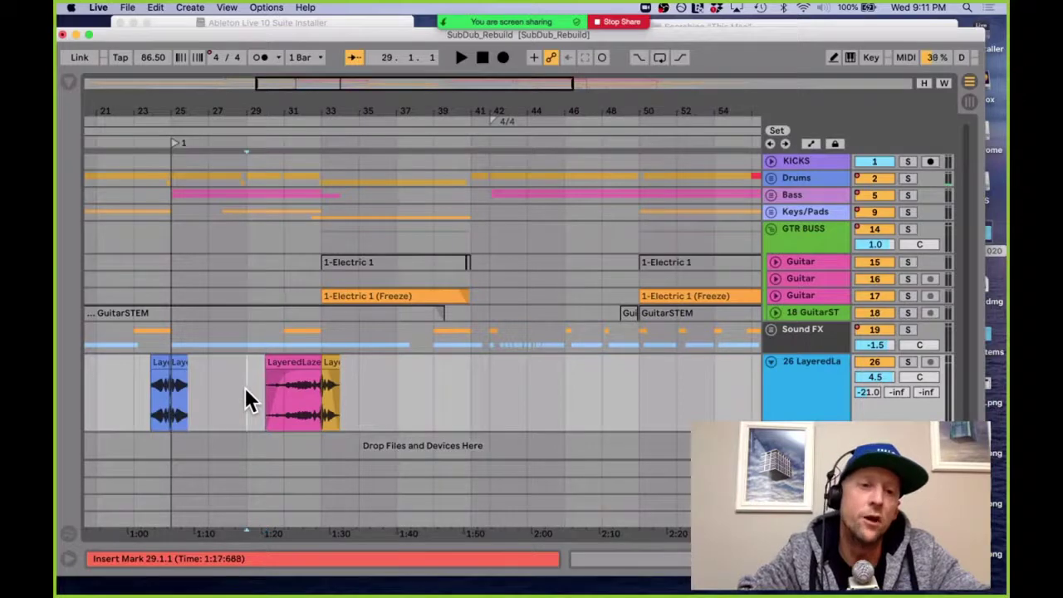
pyautogui.press('space')
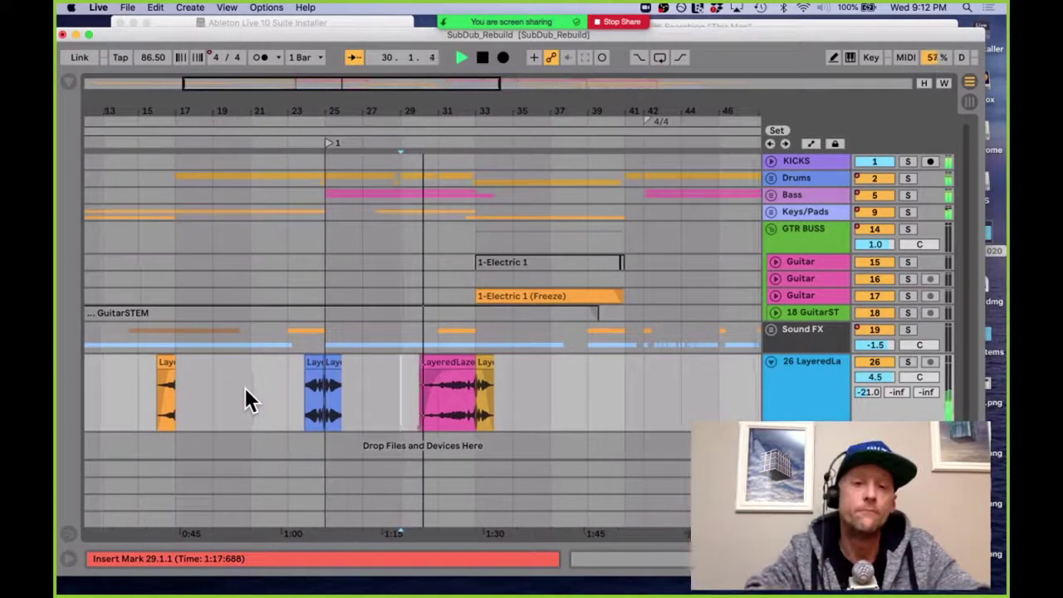
pyautogui.press('super+alt+l')
pyautogui.press('super+alt+l')
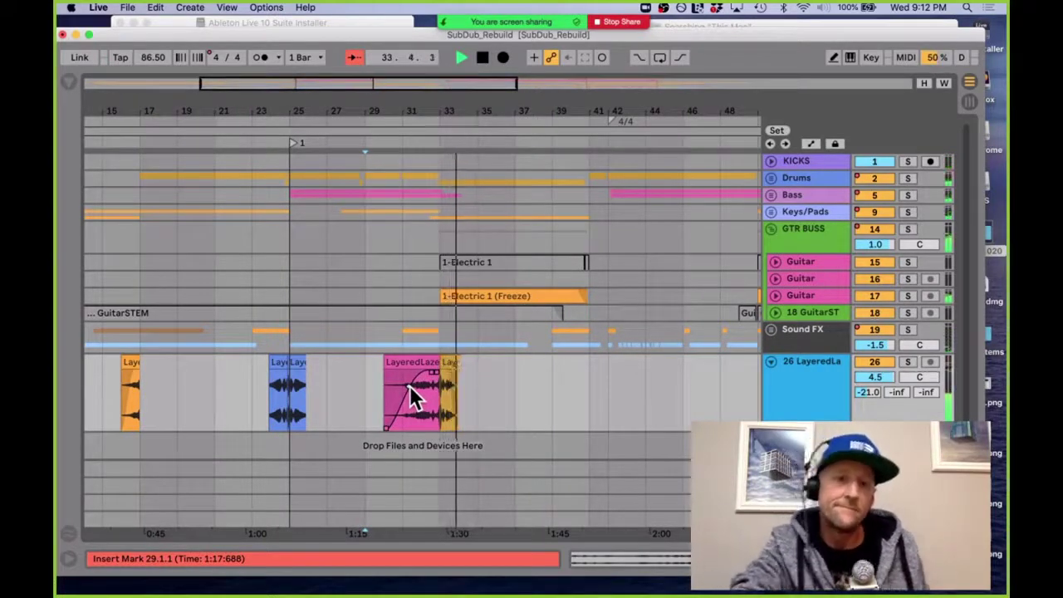
# Step: Extend the LayeredLazerBlasts2bar10 clip to end at 36.1.1 and set its warp mode to Texture
pyautogui.scroll(5, 461, 361)
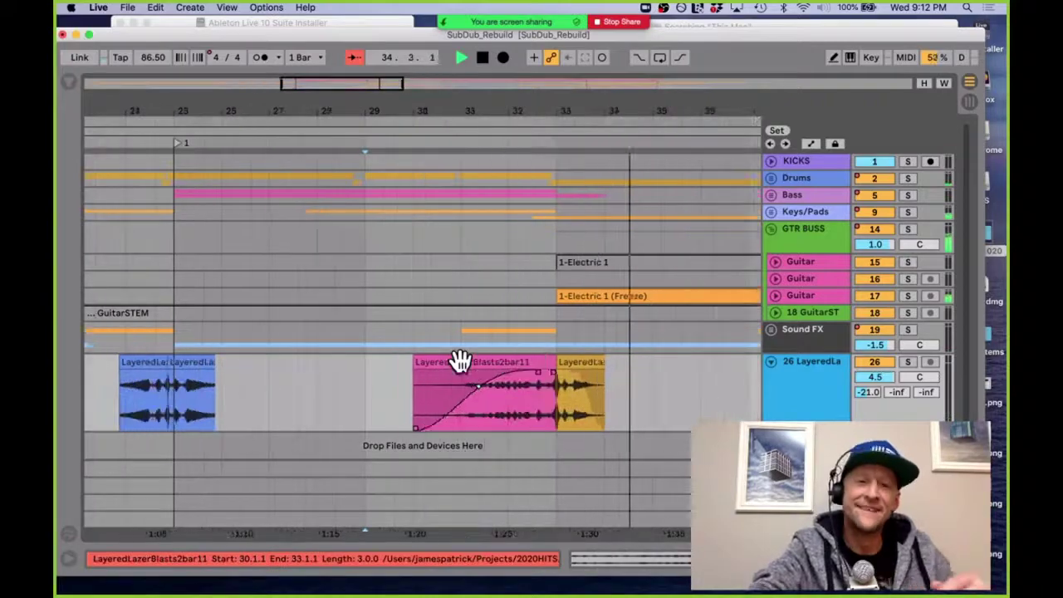
pyautogui.moveTo(455, 352); pyautogui.dragTo(524, 352)
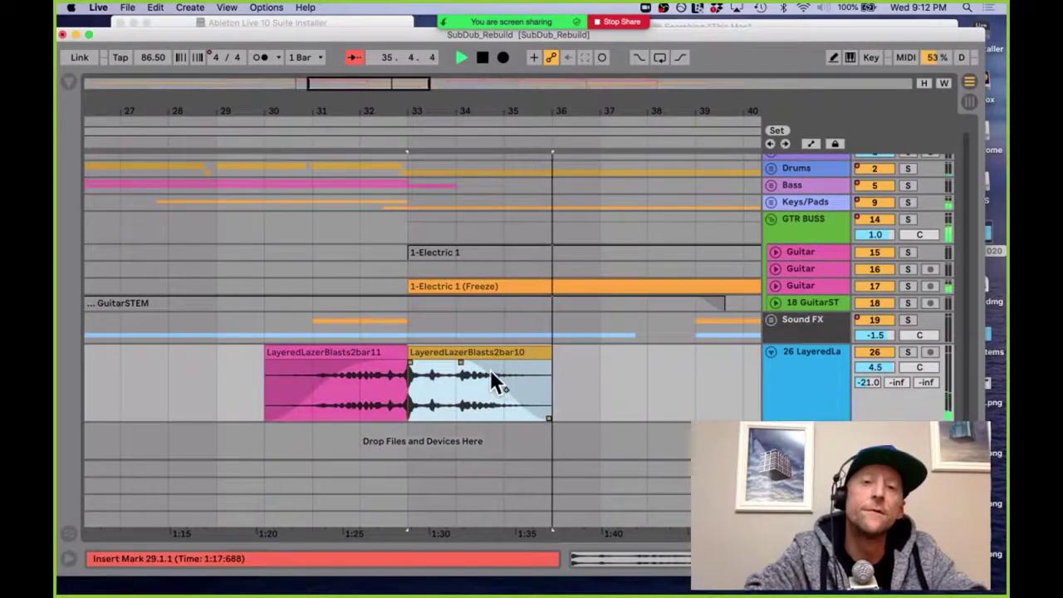
pyautogui.doubleClick(487, 351)
pyautogui.click(249, 476)
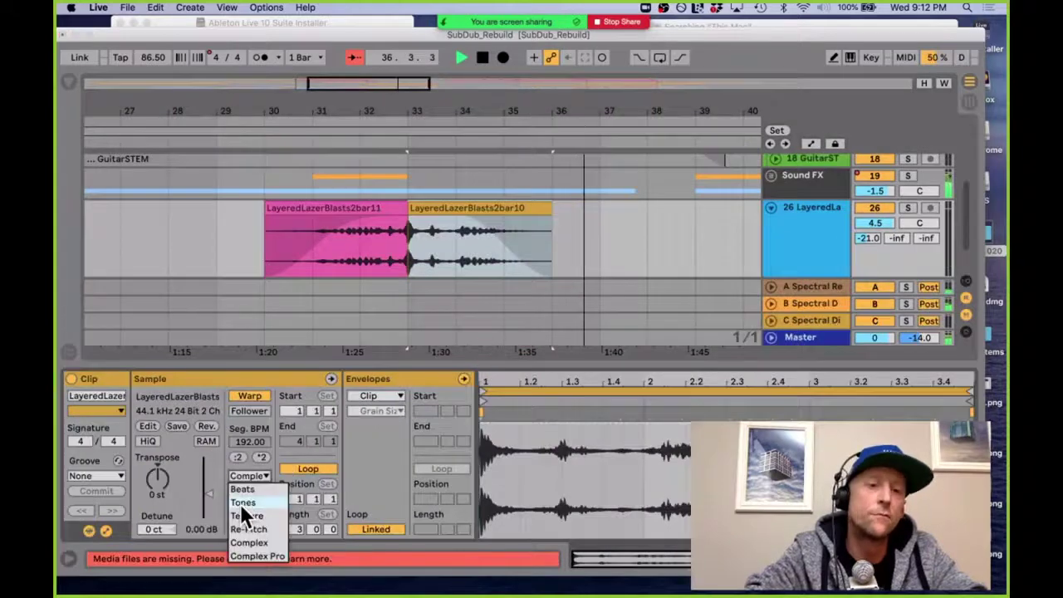
pyautogui.click(244, 514)
pyautogui.press('super+alt+l')
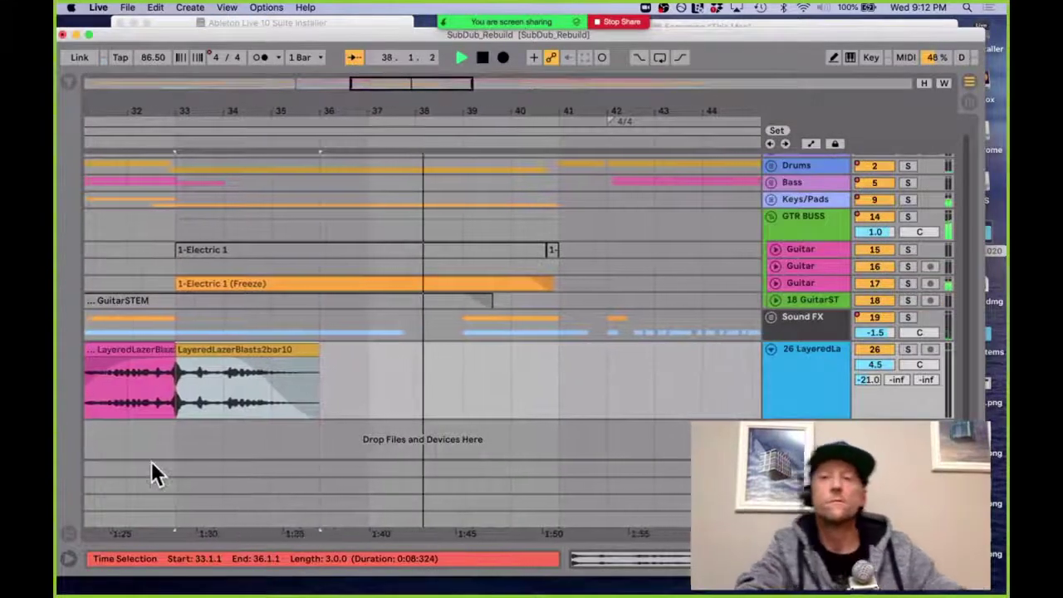
# Step: Lower the system volume and turn off the meeting's webcam video while the arrangement keeps playing
pyautogui.scroll(1, 407, 357)
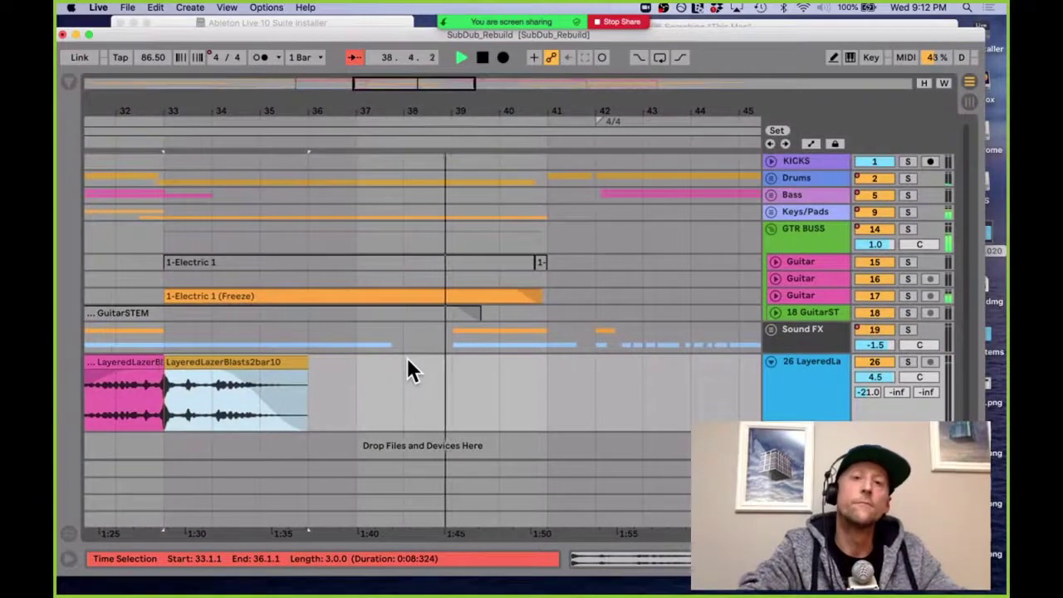
pyautogui.press('XF86AudioLowerVolume')
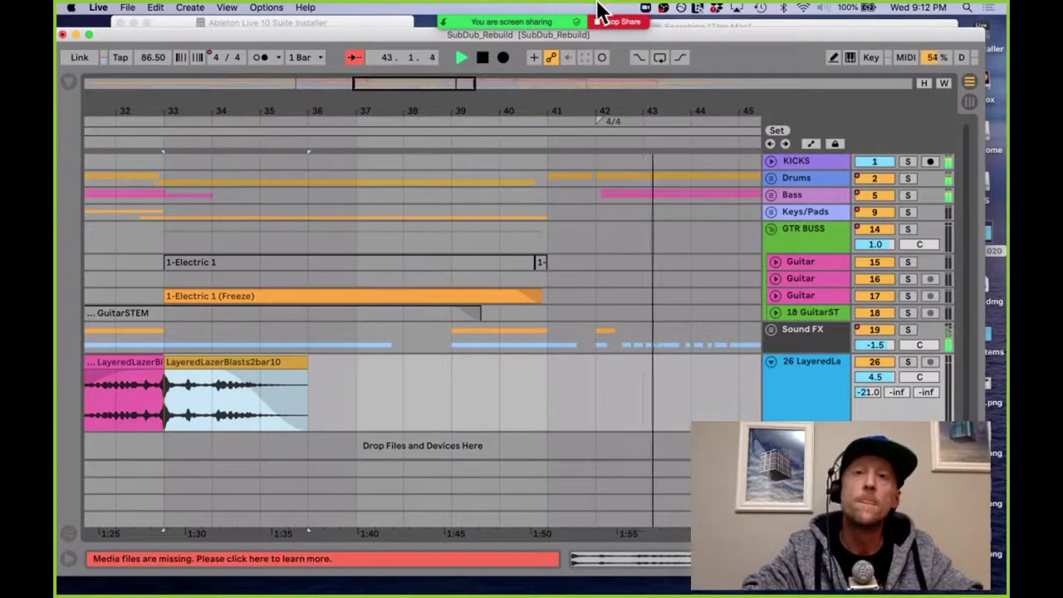
pyautogui.moveTo(550, 20)
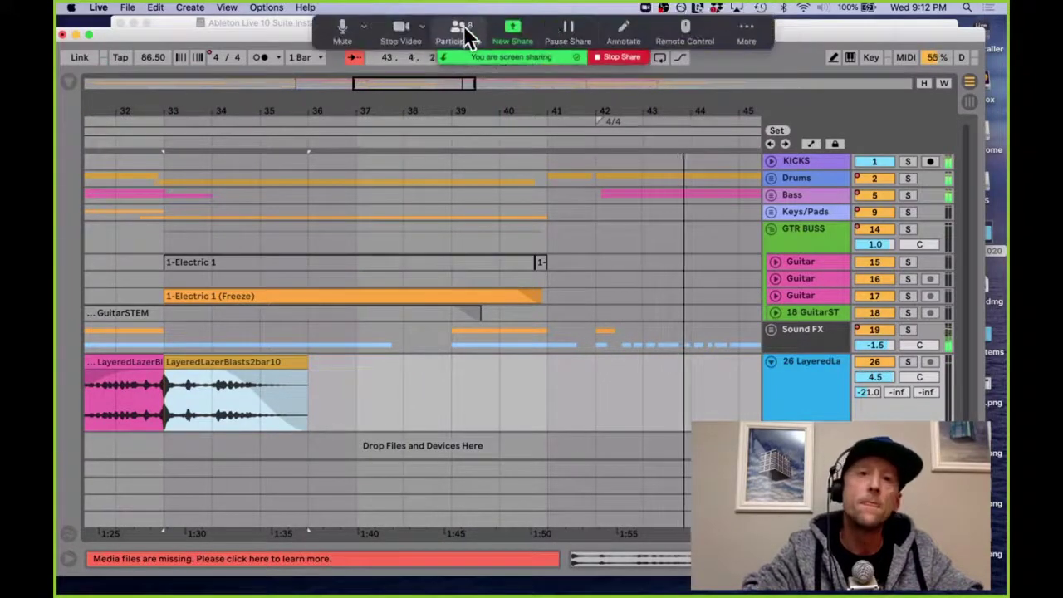
pyautogui.click(405, 26)
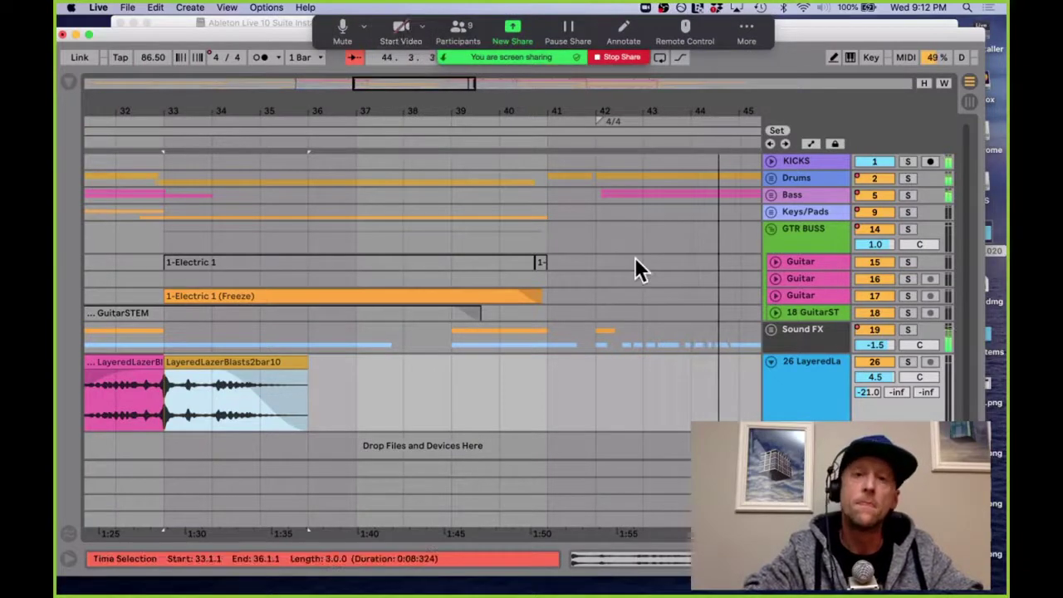
# Step: Unfold the Sound FX group and examine its Coins and Squishies clips around bar 50 during playback
pyautogui.click(804, 228)
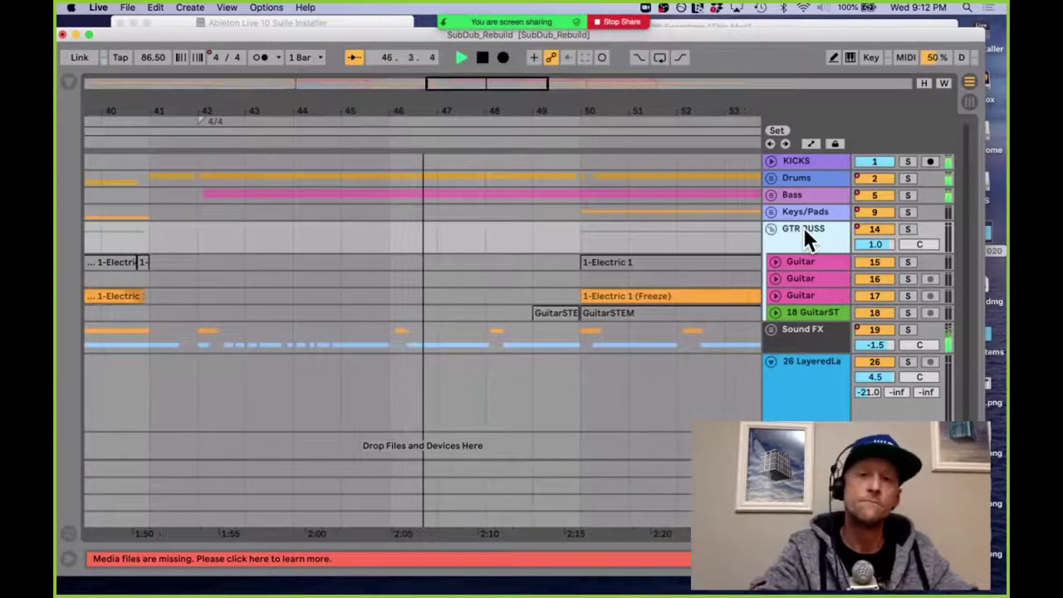
pyautogui.click(772, 328)
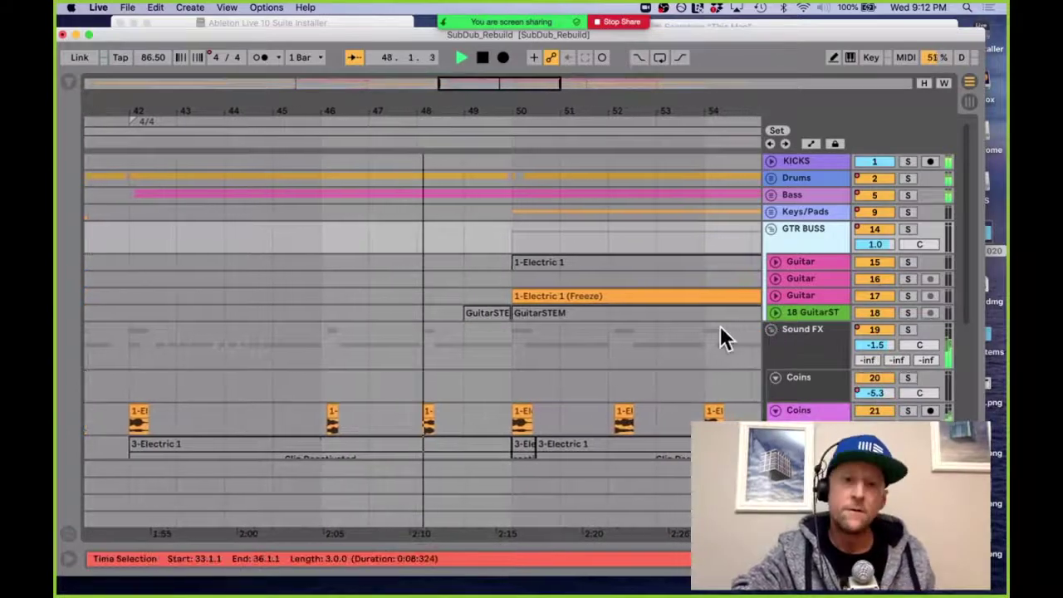
pyautogui.scroll(-3, 706, 331)
pyautogui.scroll(-2, 697, 330)
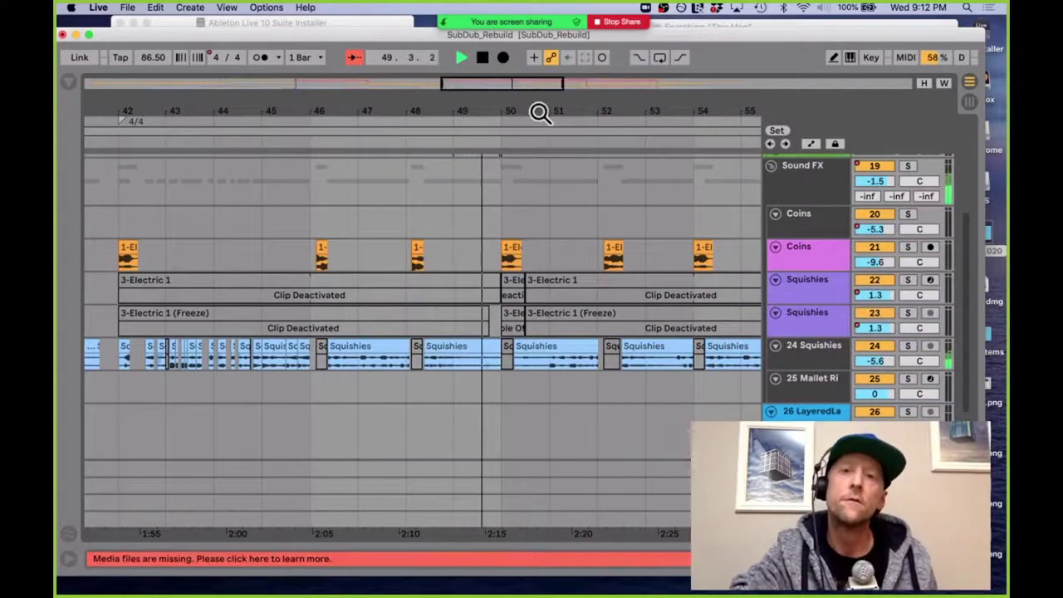
pyautogui.moveTo(540, 112); pyautogui.dragTo(375, 171)
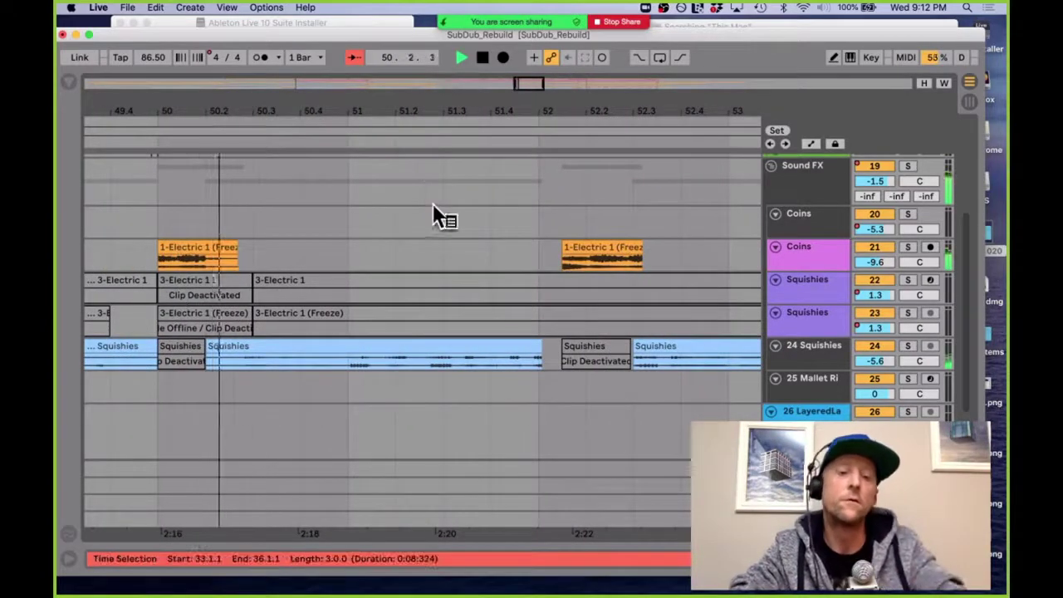
pyautogui.press('super+shift+f')
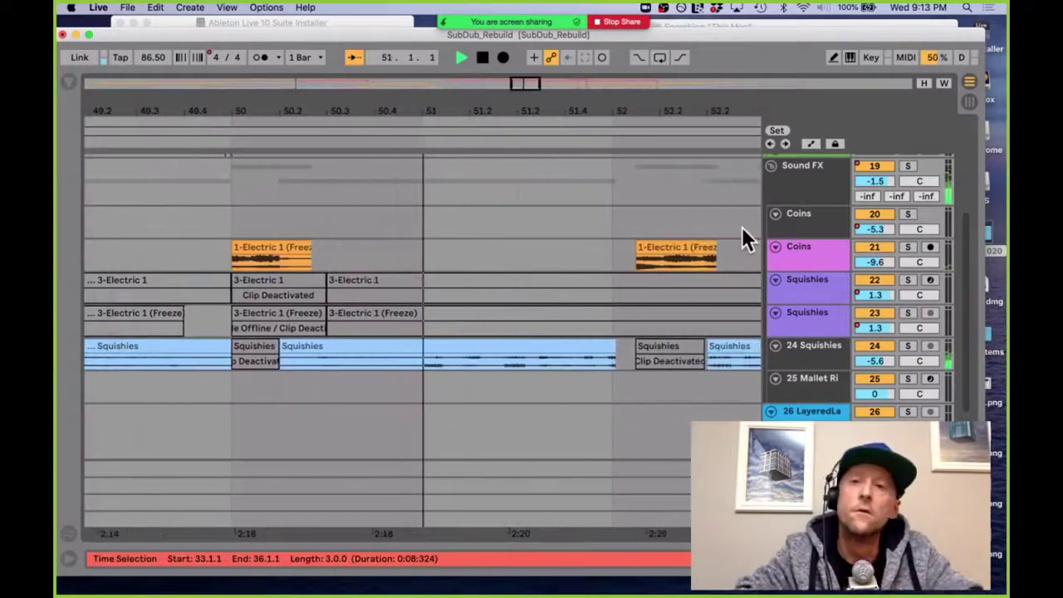
# Step: Unfold Guitar track 17 and compare its frozen audio with the Sound FX clips while playback continues past bar 68
pyautogui.scroll(5, 744, 227)
pyautogui.click(774, 194)
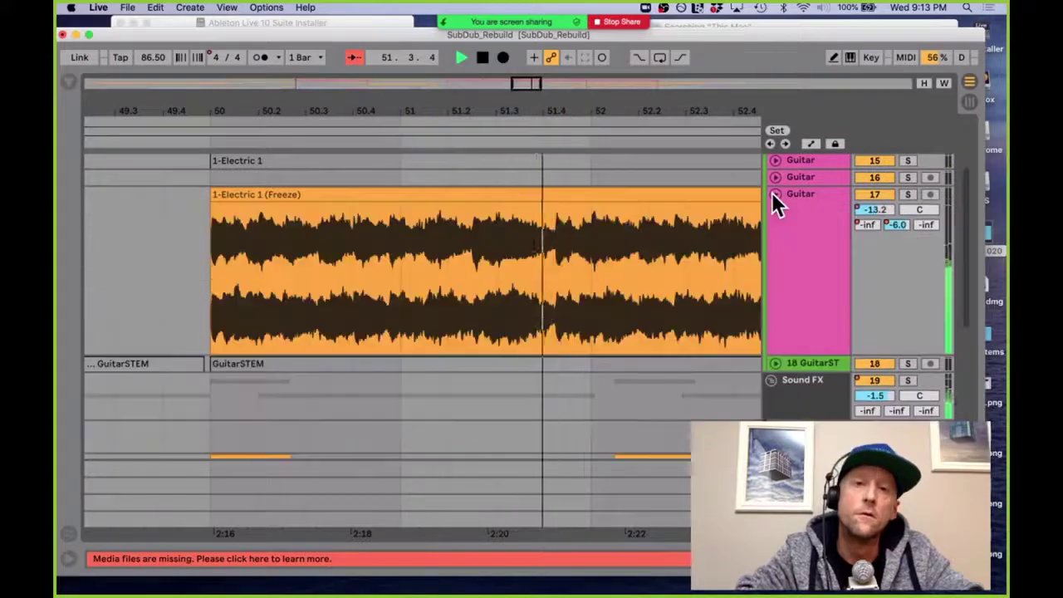
pyautogui.scroll(-6, 696, 259)
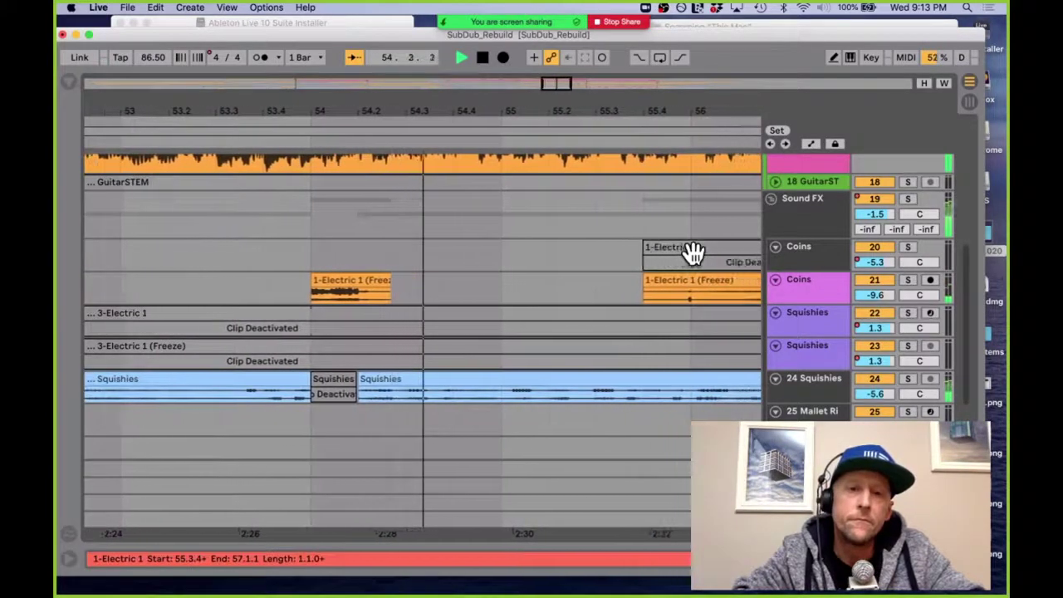
pyautogui.scroll(5, 693, 251)
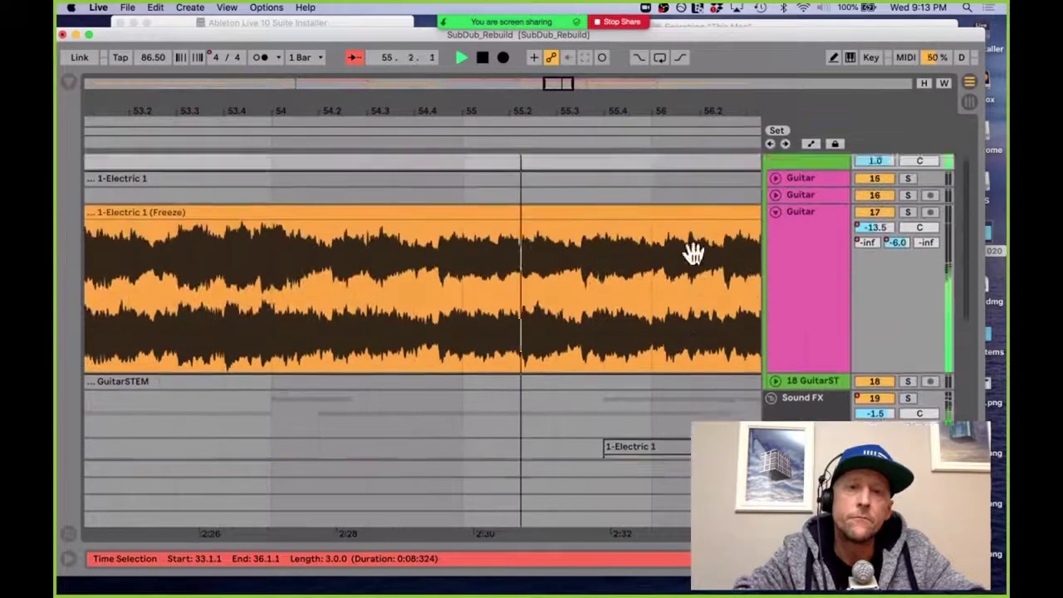
pyautogui.scroll(3, 694, 251)
pyautogui.scroll(-10, 693, 252)
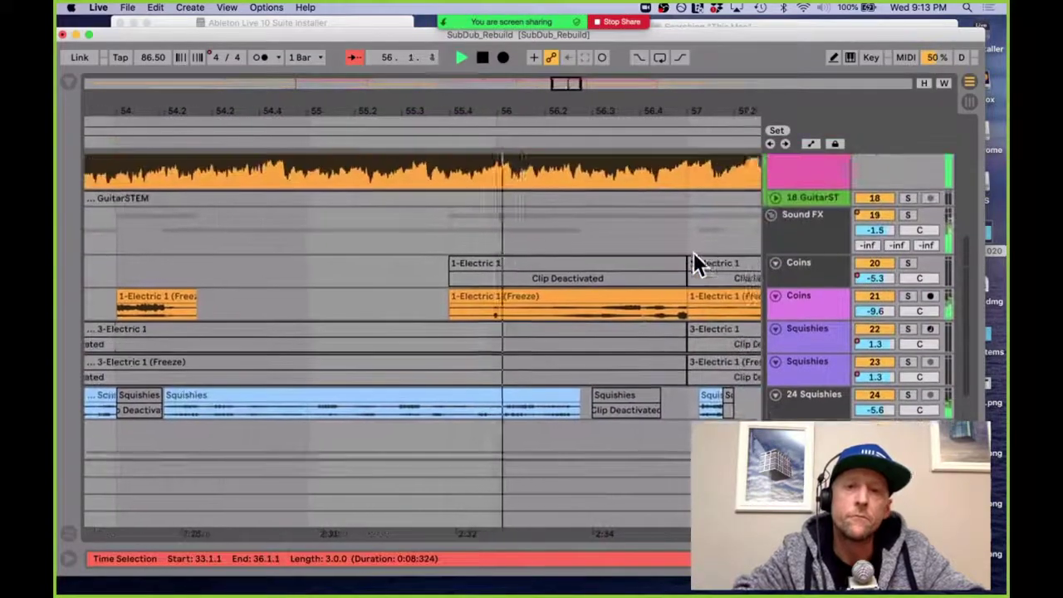
pyautogui.scroll(1, 693, 253)
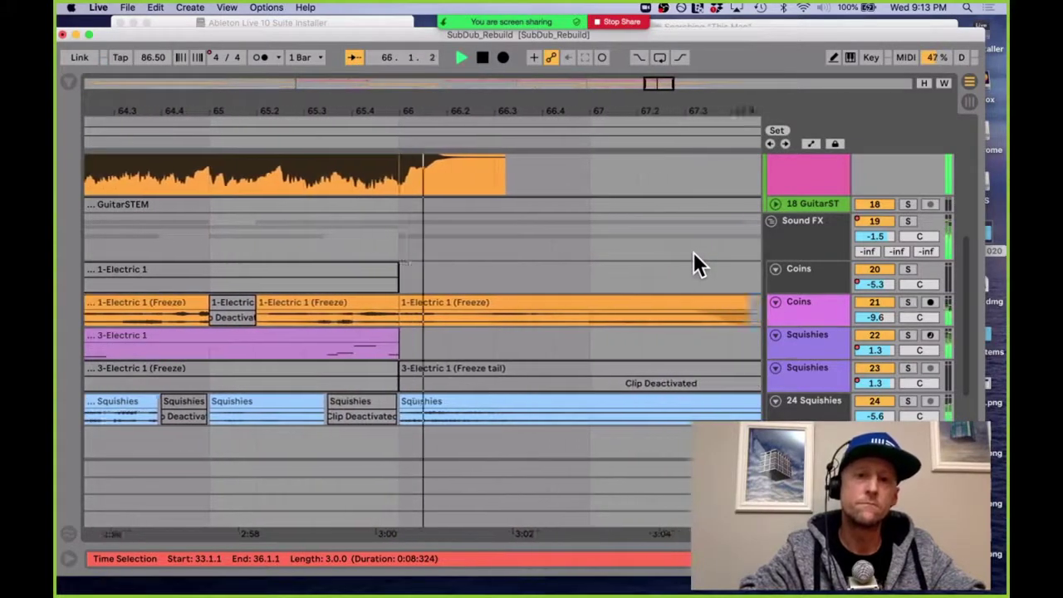
pyautogui.scroll(-3, 694, 264)
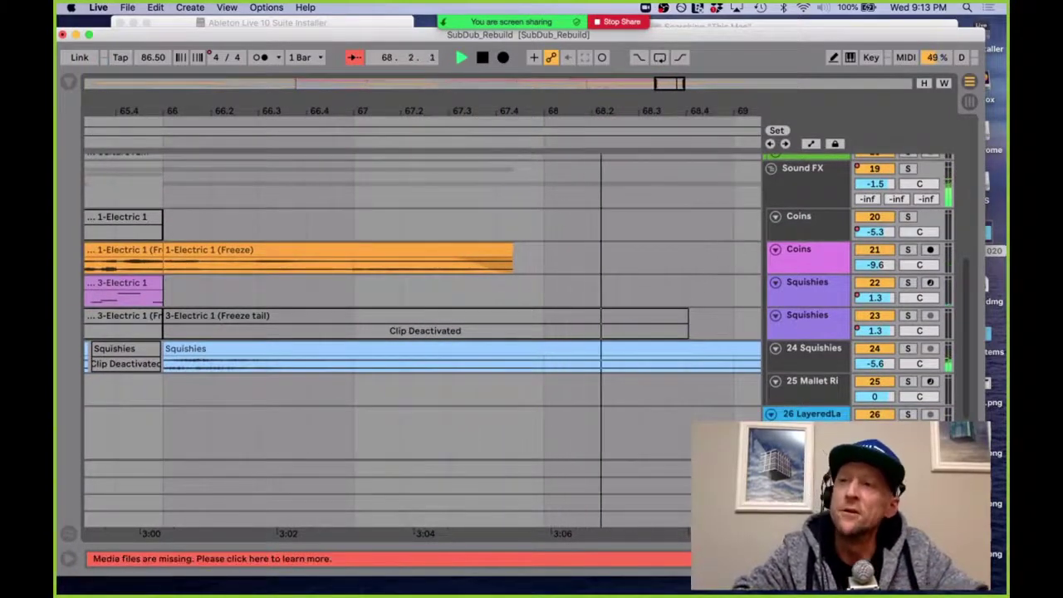
# Step: Turn the meeting's webcam video back on and bring bars 48 to 66 of the Sound FX tracks into view
pyautogui.moveTo(549, 12)
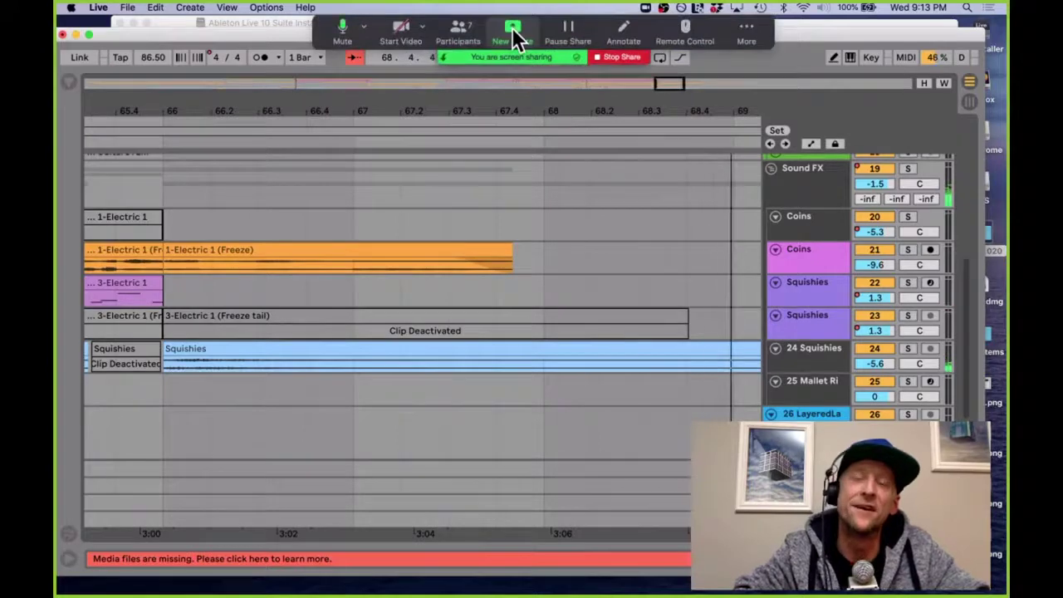
pyautogui.click(407, 27)
pyautogui.moveTo(382, 105); pyautogui.dragTo(677, 108)
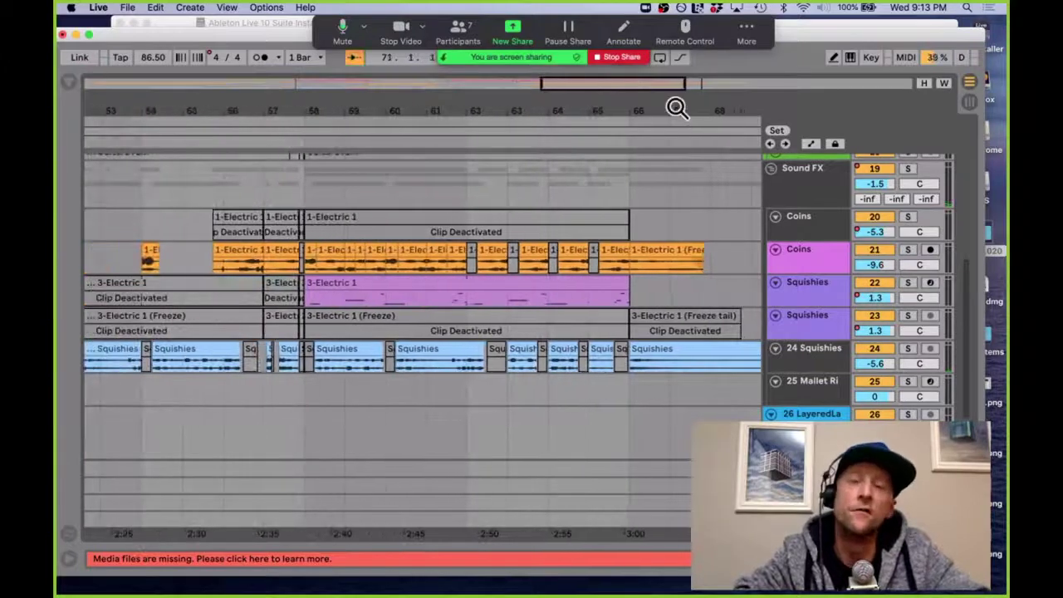
pyautogui.moveTo(598, 113); pyautogui.dragTo(677, 114)
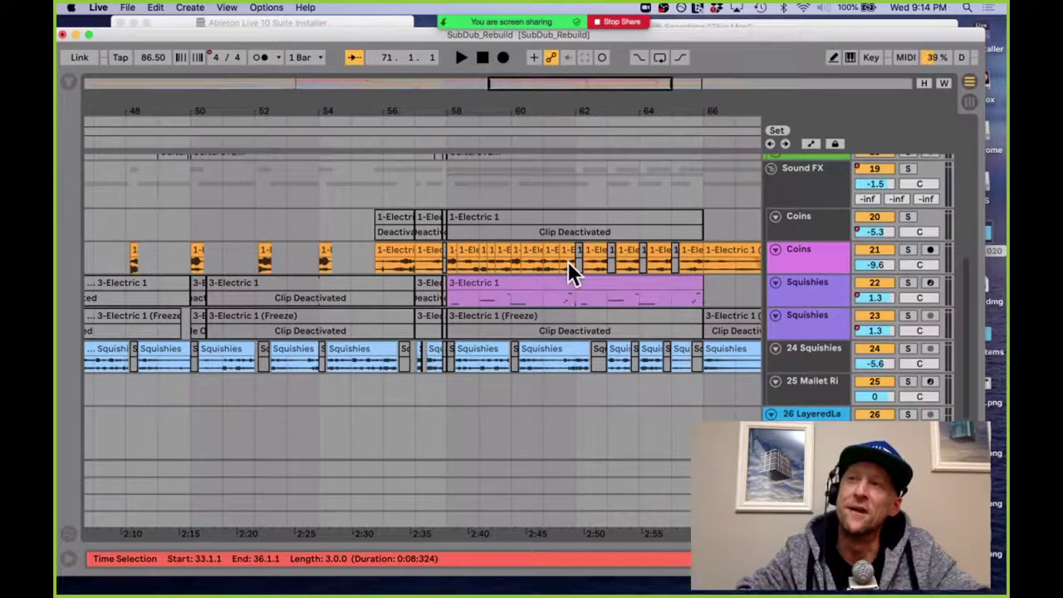
pyautogui.scroll(2, 568, 266)
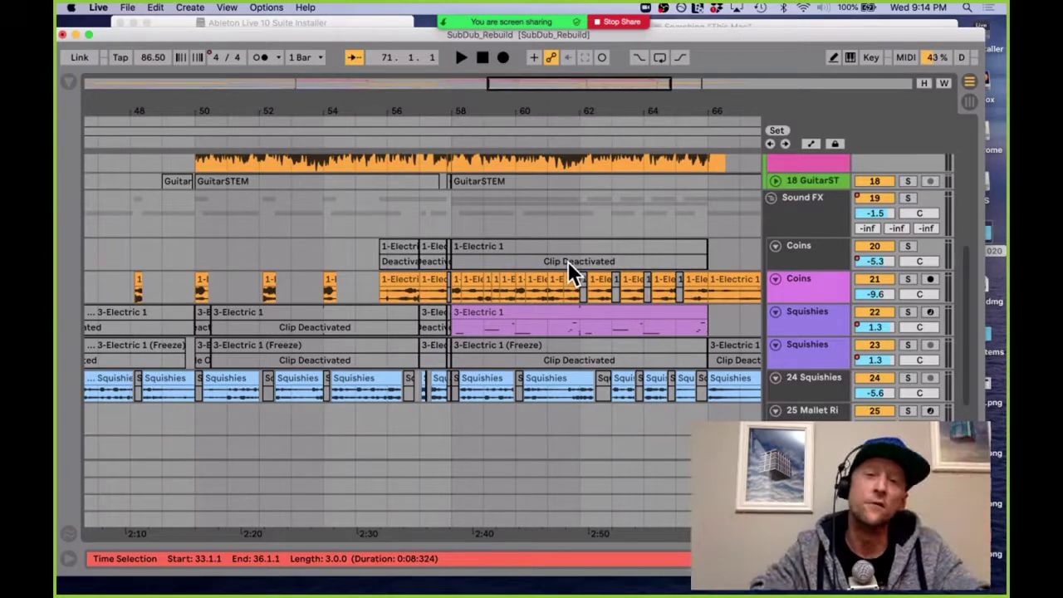
# Step: Select the Coins clips on track 21 from 58.1.1 to 62.1.1, play them soloed, and examine their enlarged waveforms
pyautogui.click(463, 282)
pyautogui.click(455, 284)
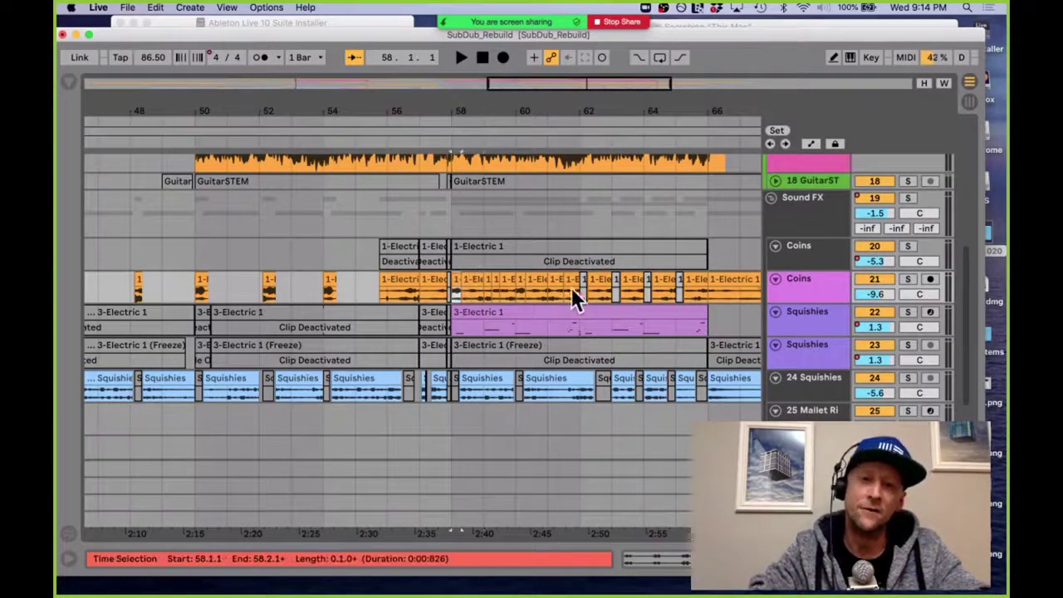
pyautogui.keyDown('shift'); pyautogui.click(578, 288); pyautogui.keyUp('shift')
pyautogui.press('space')
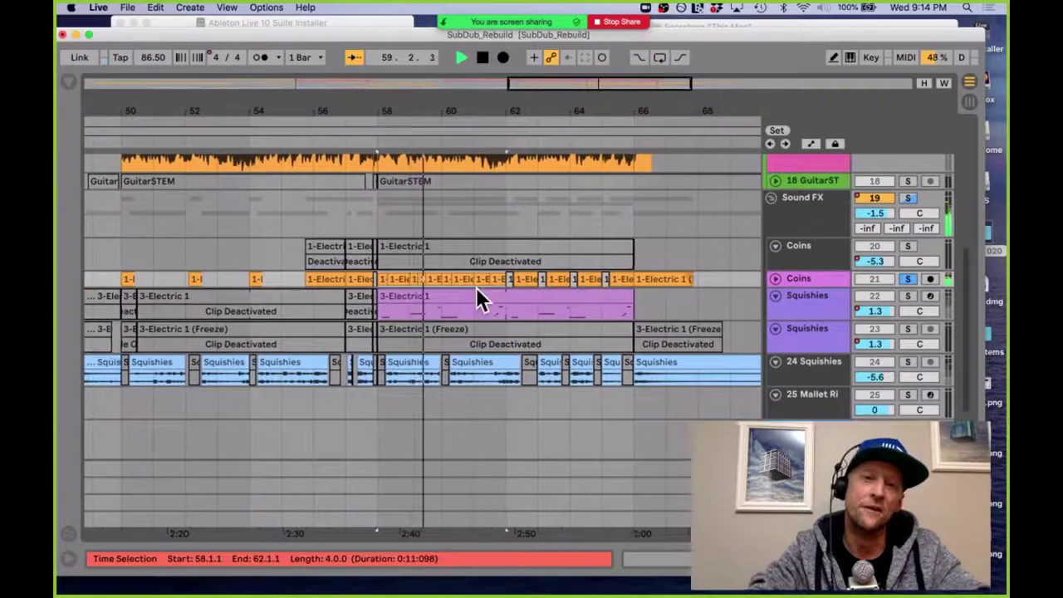
pyautogui.hotkey('alt', '+')
pyautogui.press('z')
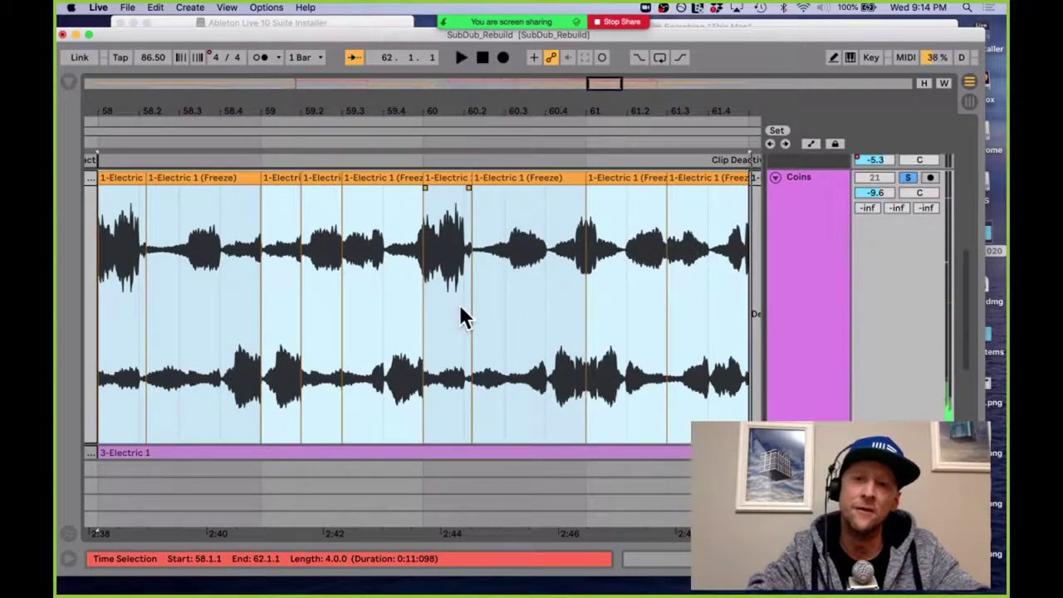
# Step: Enlarge the 24 Squishies track and open the details of the deactivated Squishies clip at 60.1.1
pyautogui.scroll(-5, 516, 390)
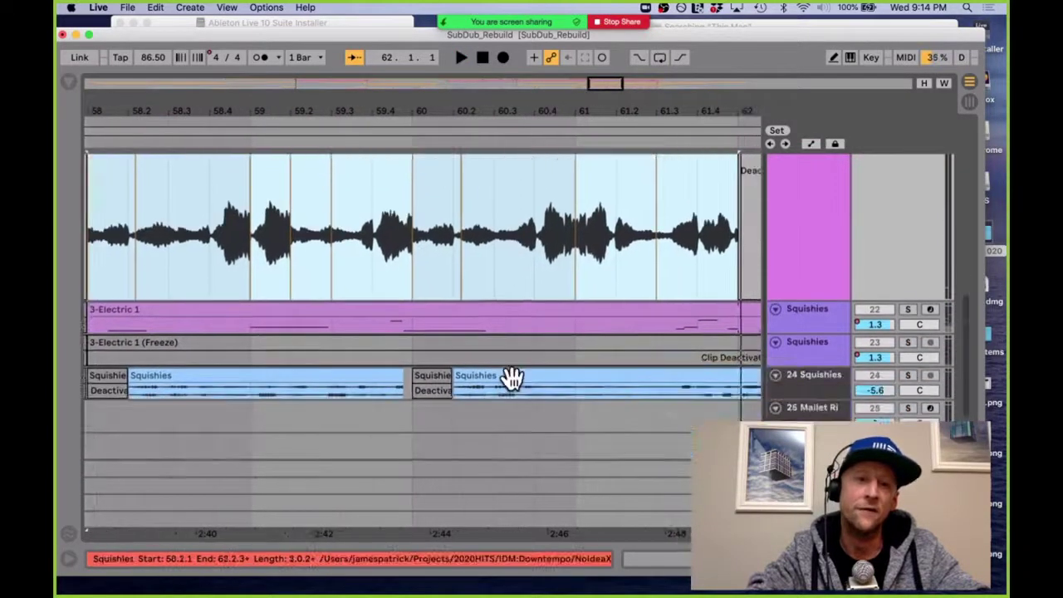
pyautogui.click(370, 307)
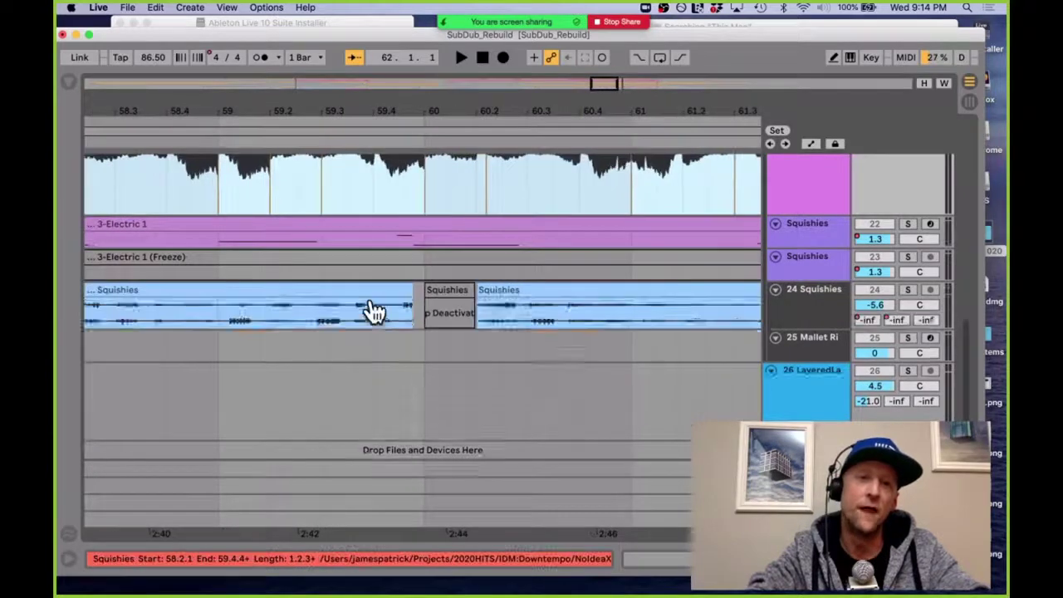
pyautogui.press('z')
pyautogui.scroll(3, 359, 157)
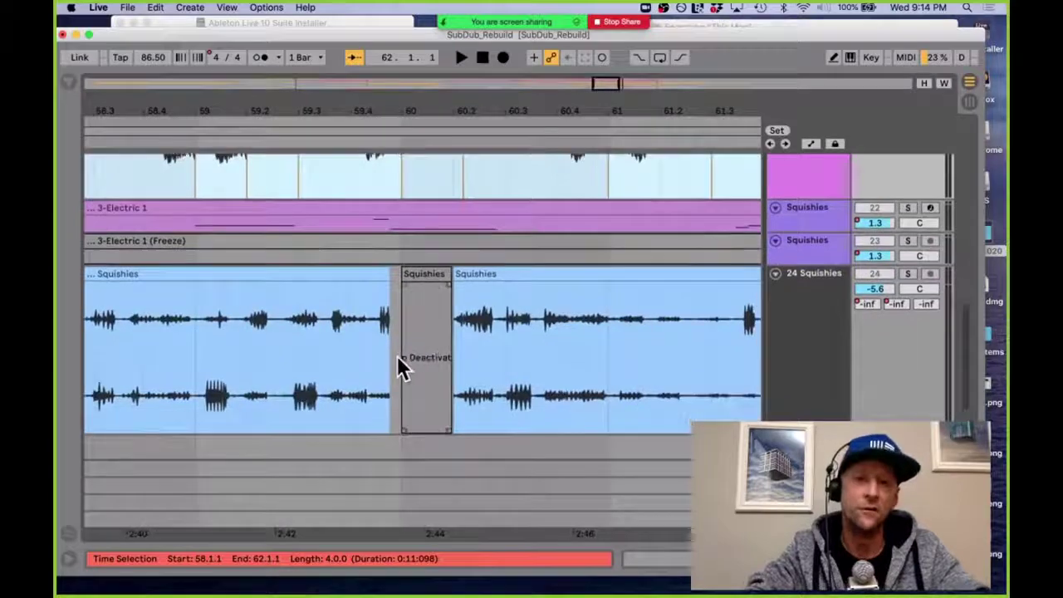
pyautogui.click(444, 363)
pyautogui.doubleClick(453, 359)
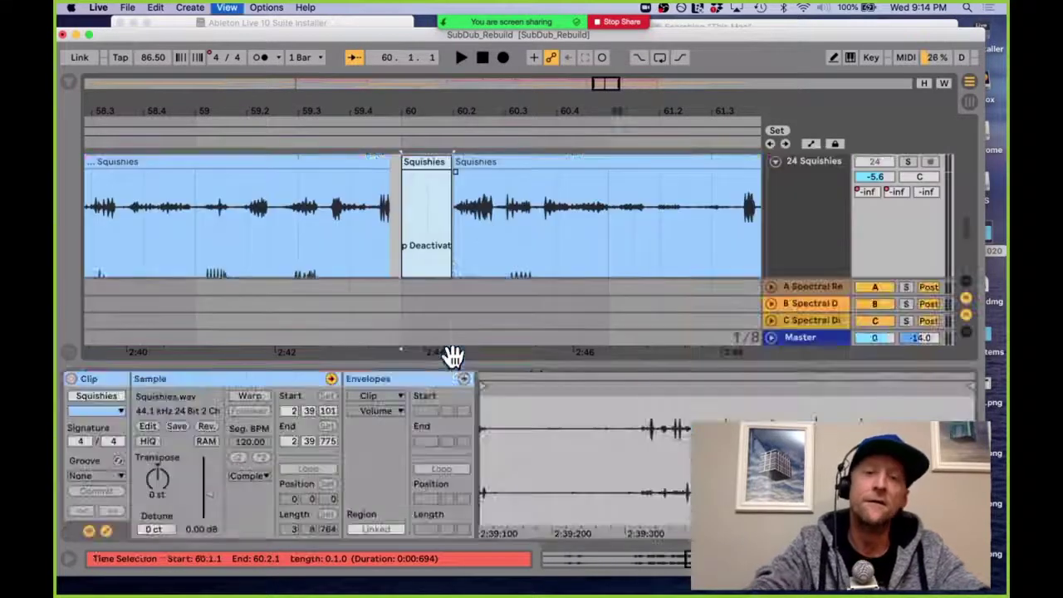
# Step: Hide the clip details and zoom the arrangement out to review the Squishies, Coins and guitar tracks around bars 44 to 68
pyautogui.press('super+alt+l')
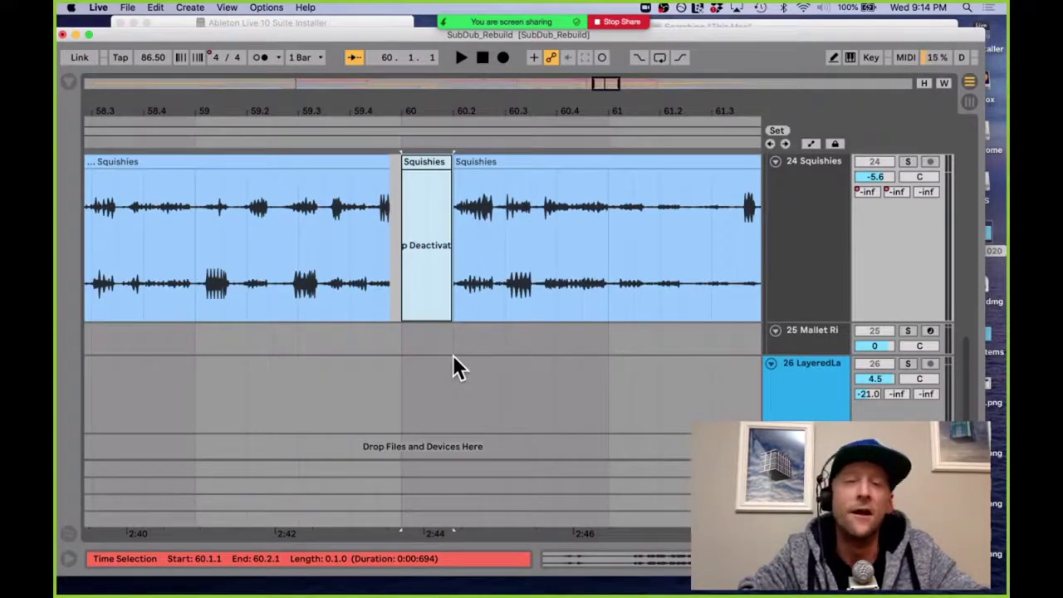
pyautogui.moveTo(311, 107)
pyautogui.mouseDown()
pyautogui.moveTo(310, 87)
pyautogui.moveTo(311, 108)
pyautogui.mouseUp()
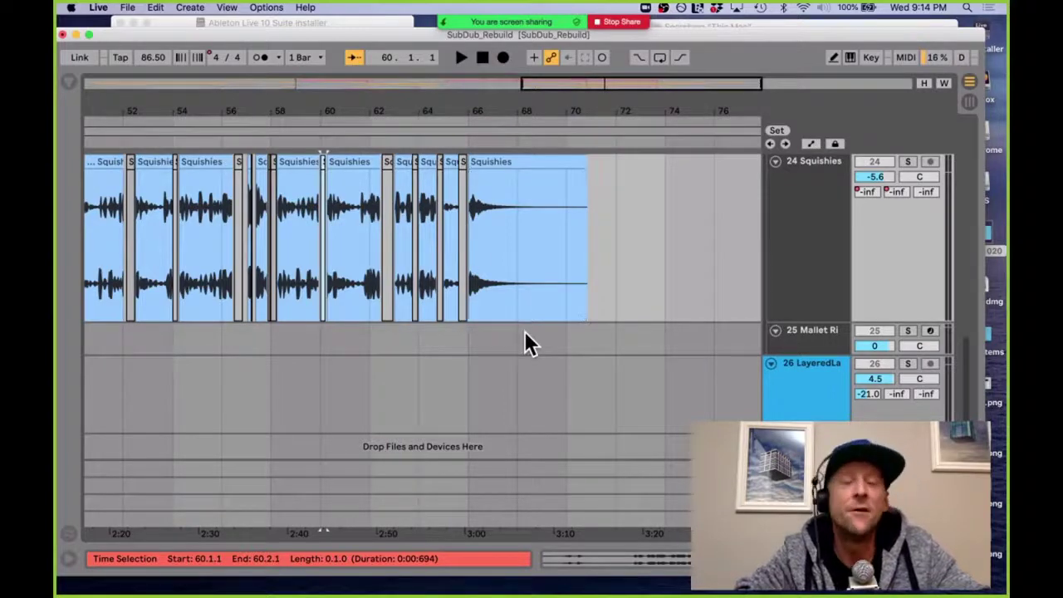
pyautogui.scroll(5, 352, 245)
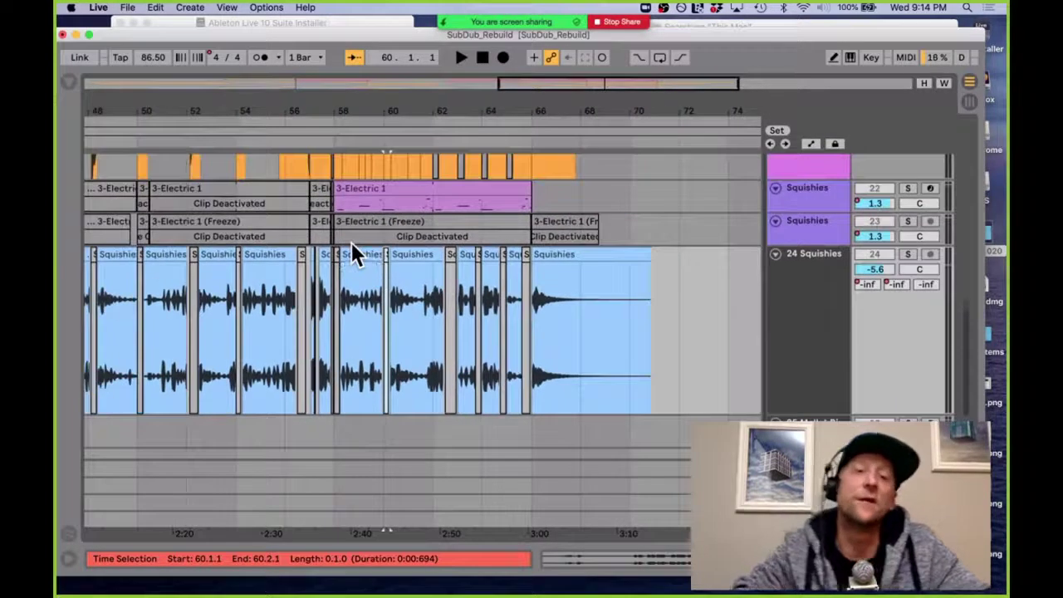
pyautogui.scroll(3, 351, 241)
pyautogui.scroll(8, 351, 242)
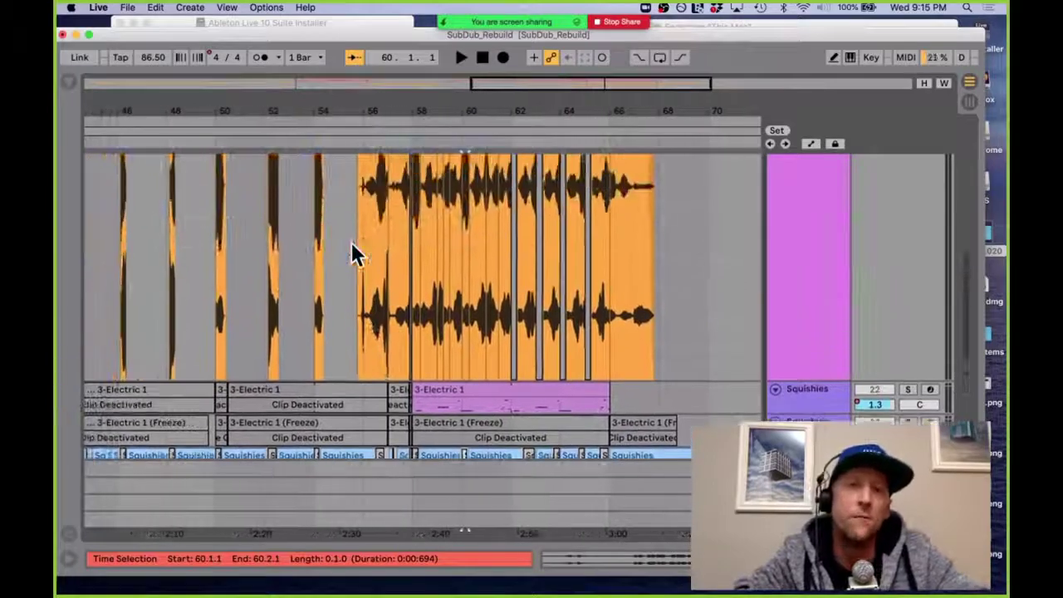
pyautogui.scroll(5, 351, 253)
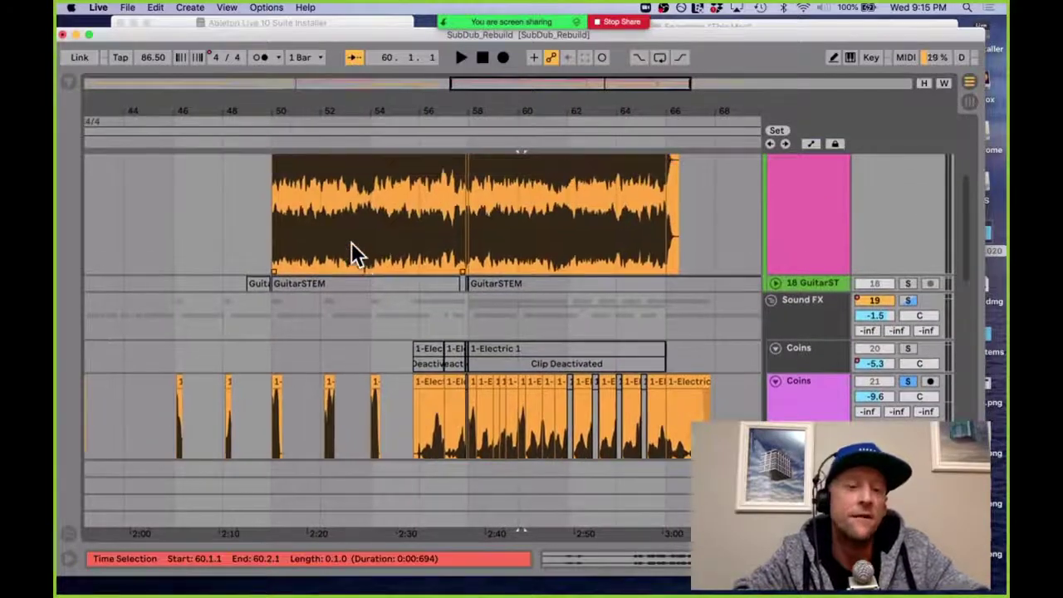
# Step: Look over the group and Guitar track channels in the Session View mixer, then return to the Arrangement View
pyautogui.press('Tab')
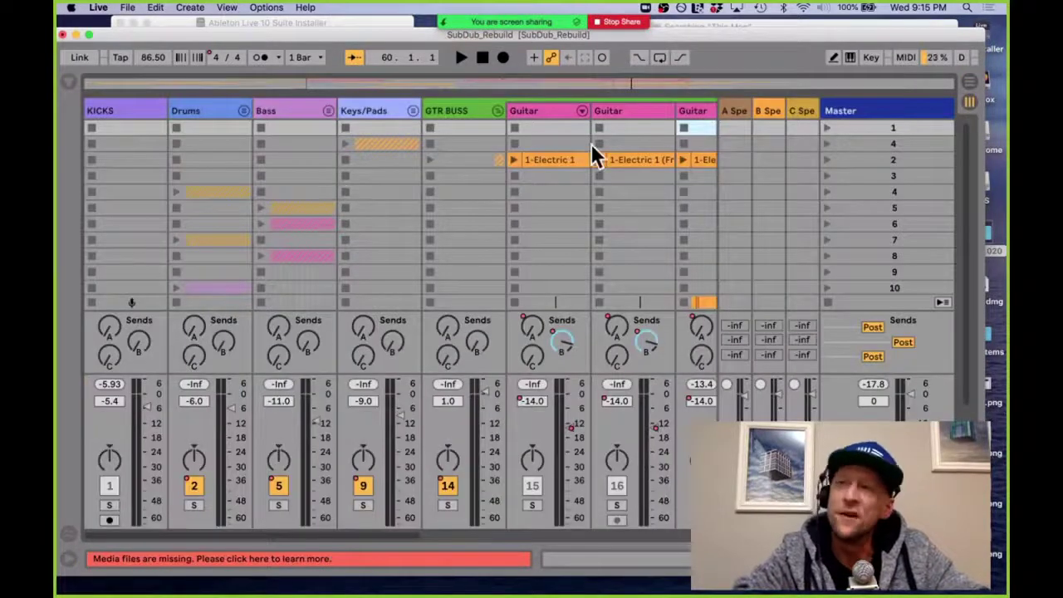
pyautogui.hscroll(2, 591, 158)
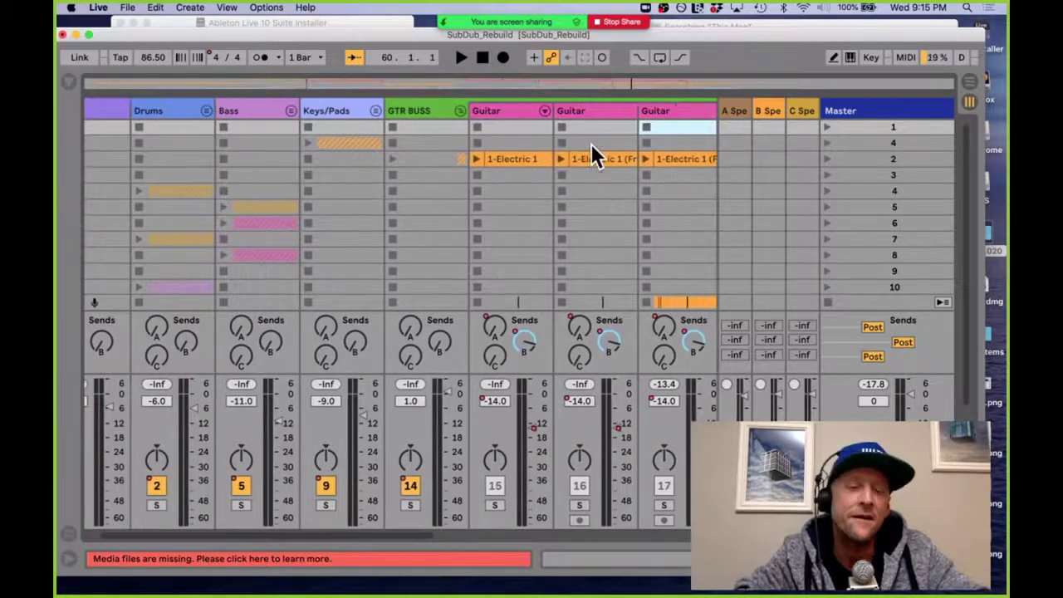
pyautogui.press('Tab')
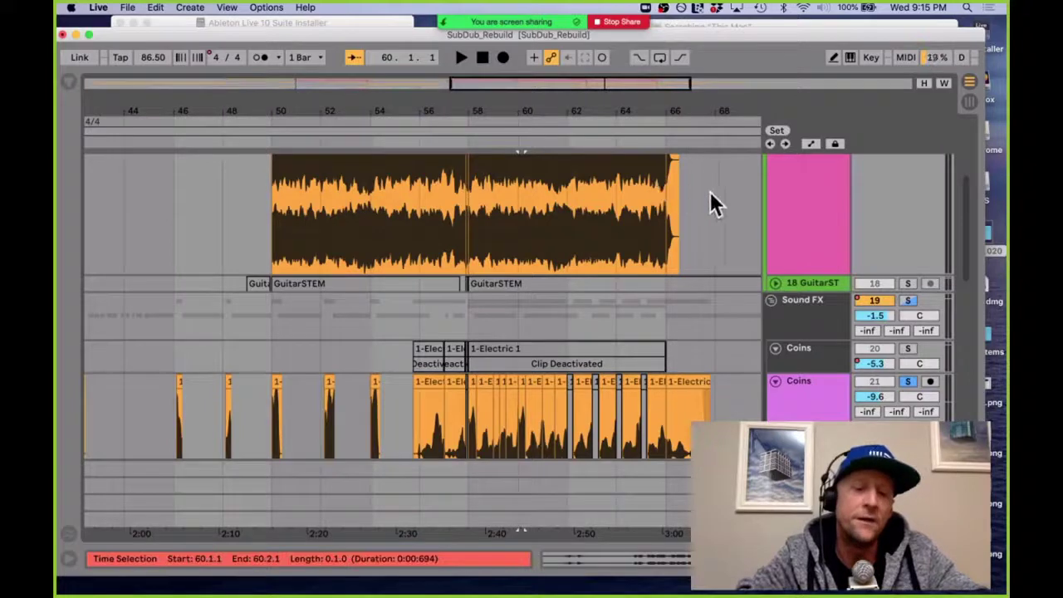
# Step: Fold the Sound FX and GTR BUSS groups so the arrangement shows only the collapsed main tracks
pyautogui.click(774, 343)
pyautogui.click(772, 300)
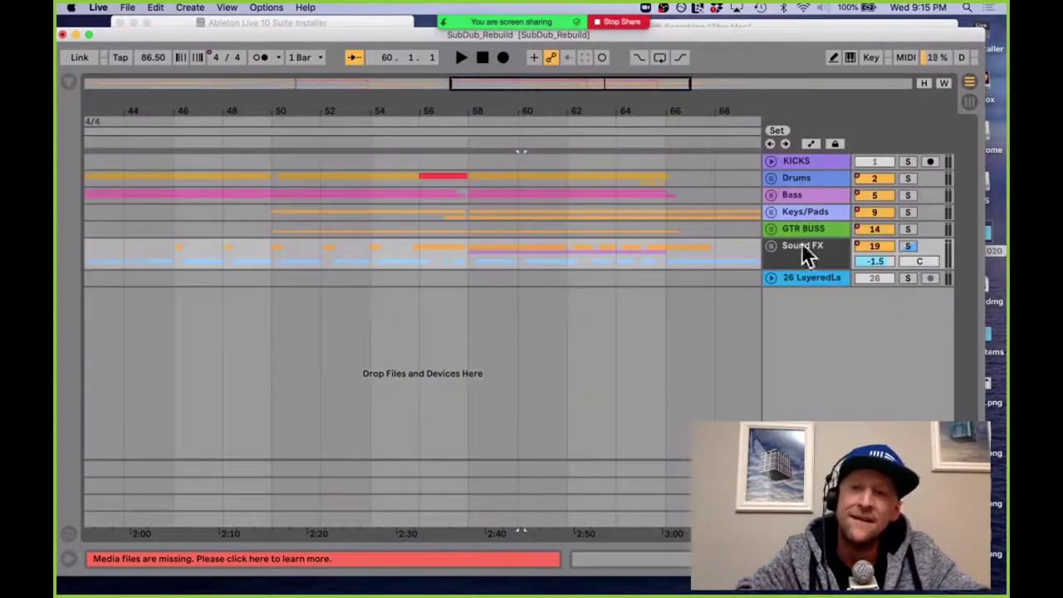